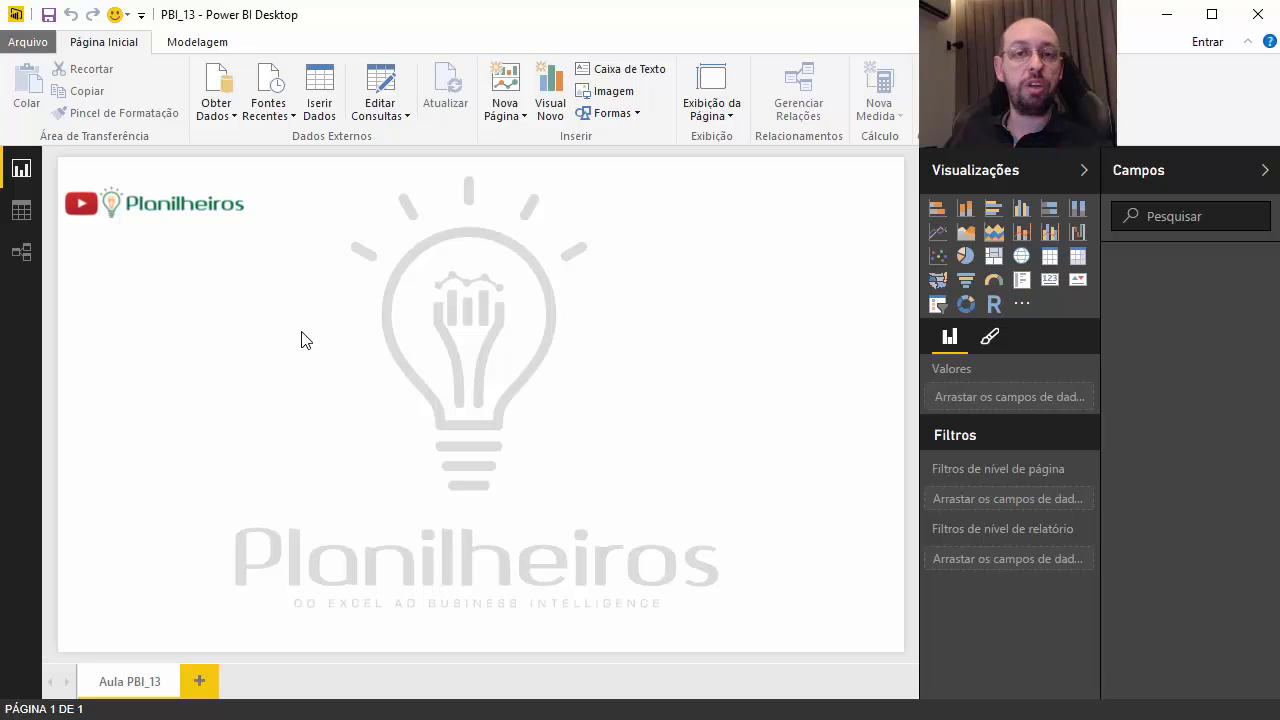
# Connect to the Excel workbook BI_26.xlsm on the desktop as a data source.
pyautogui.click(216, 112)
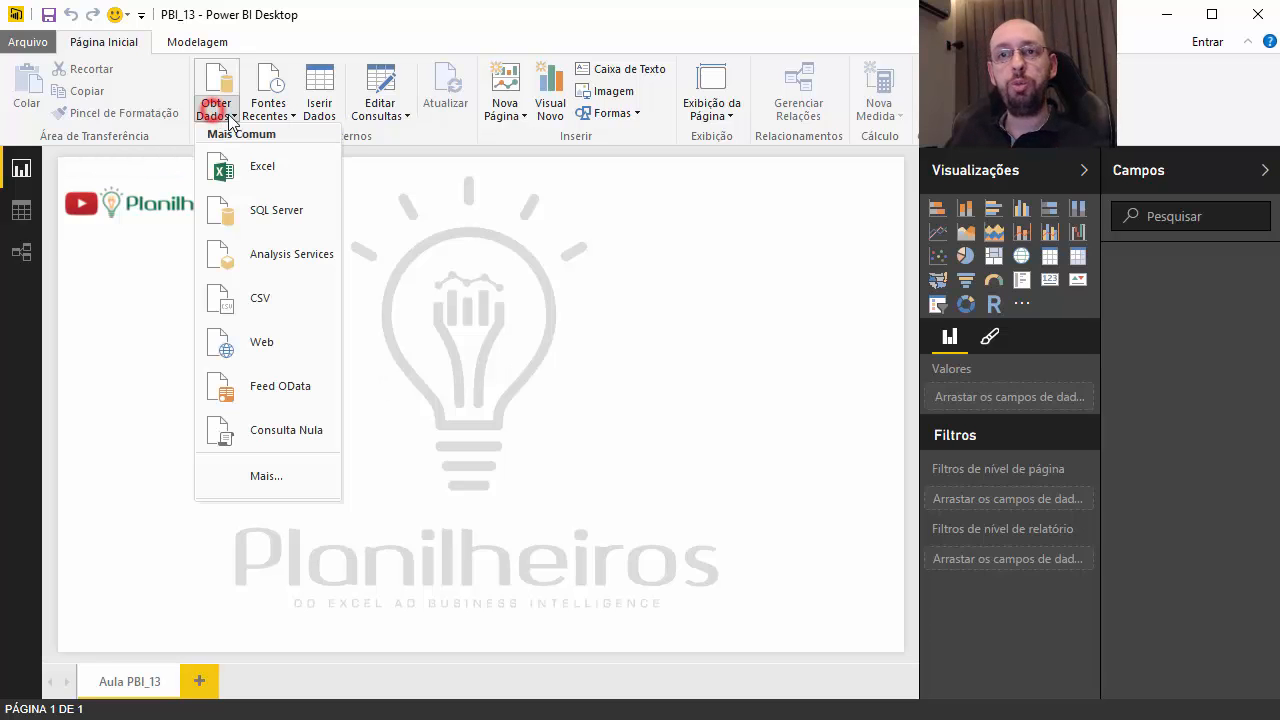
pyautogui.click(257, 179)
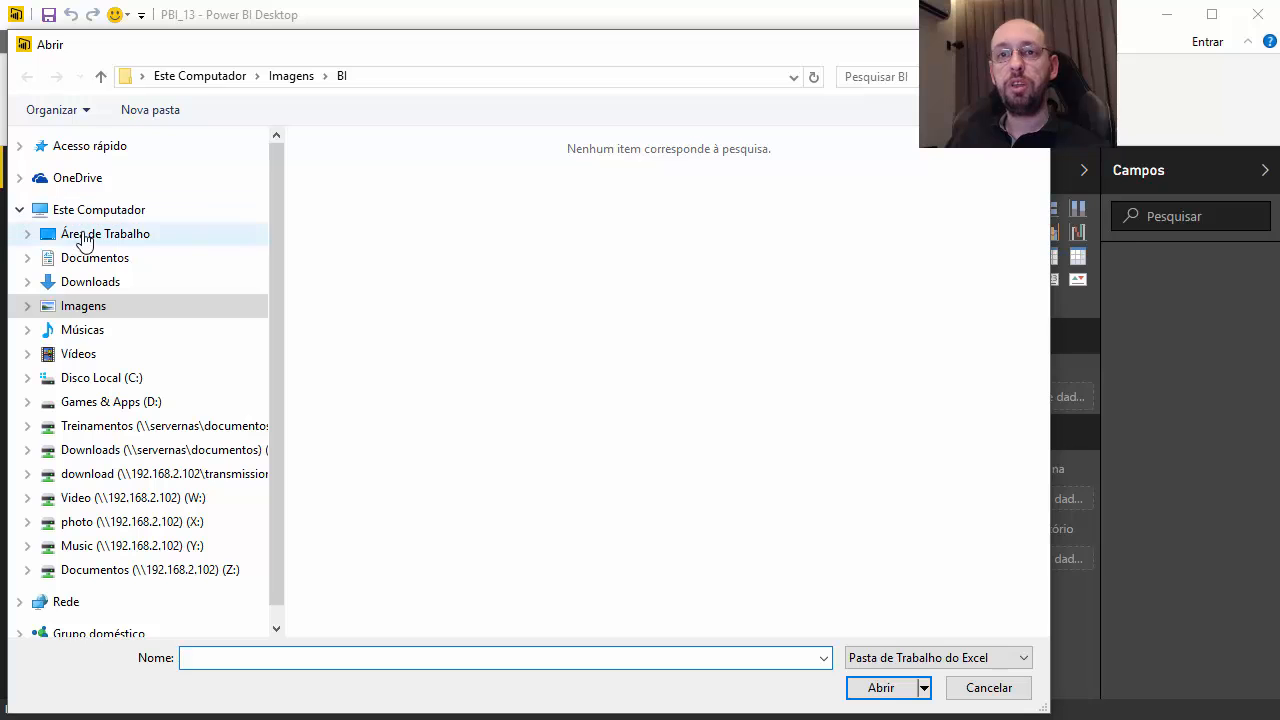
pyautogui.click(86, 236)
pyautogui.click(373, 165)
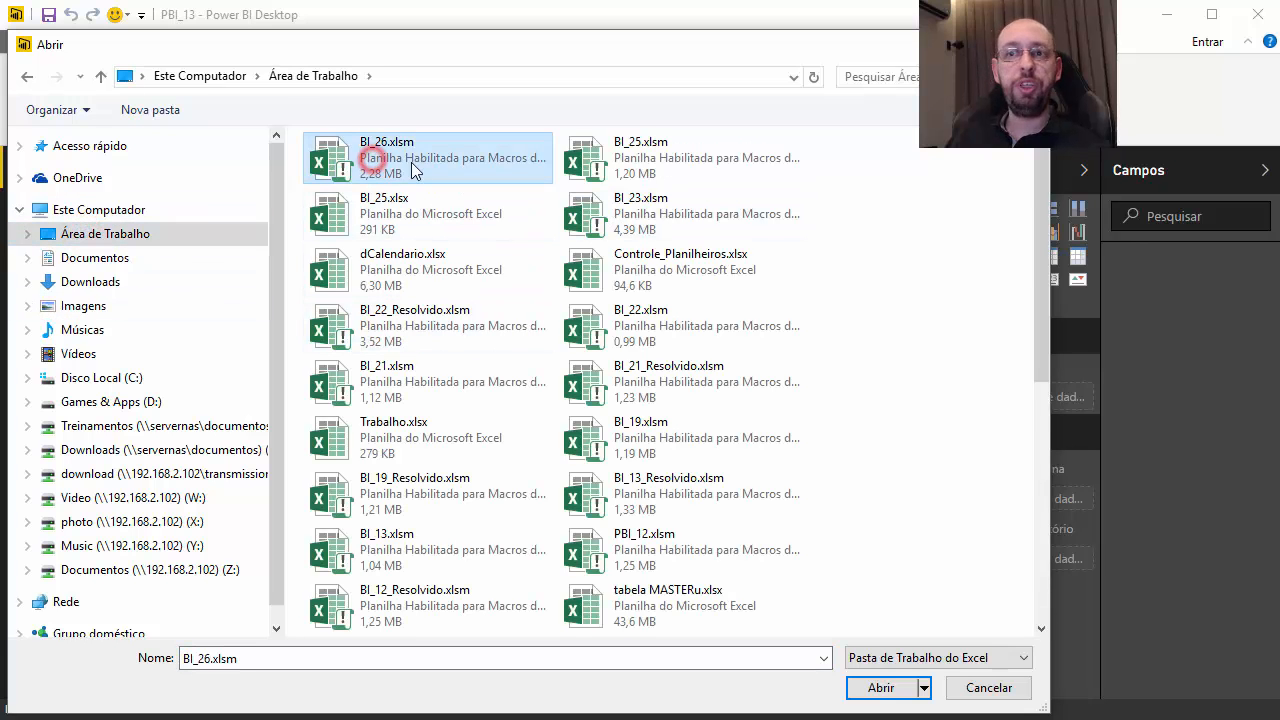
pyautogui.doubleClick(390, 168)
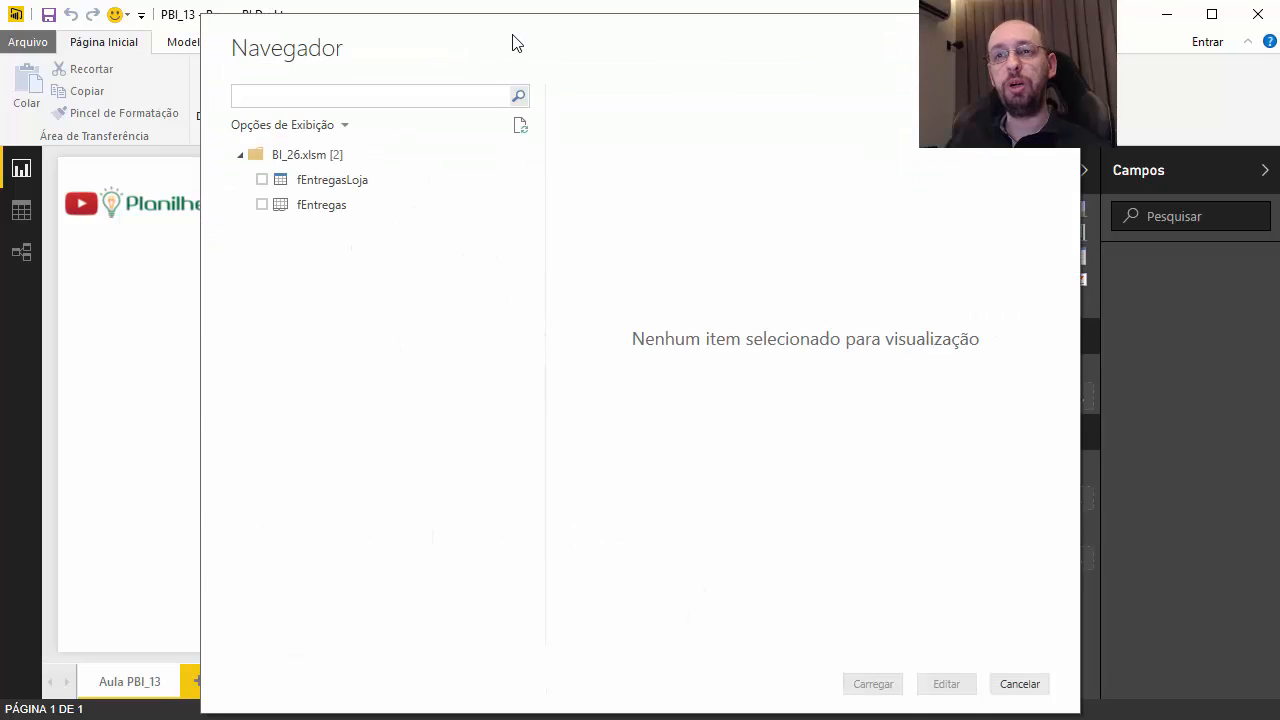
pyautogui.moveTo(512, 42); pyautogui.dragTo(493, 36)
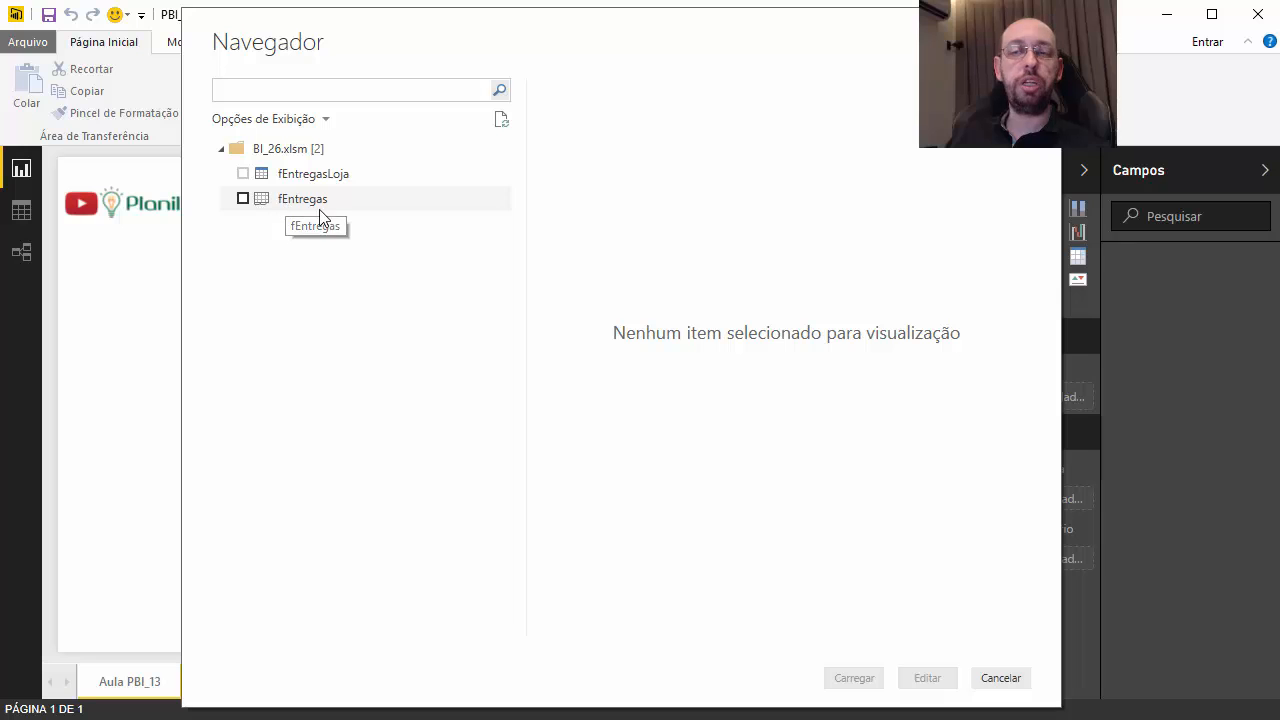
# Compare the previews of the fEntregas sheet and the fEntregasLoja table, and load only fEntregasLoja into the model.
pyautogui.click(243, 199)
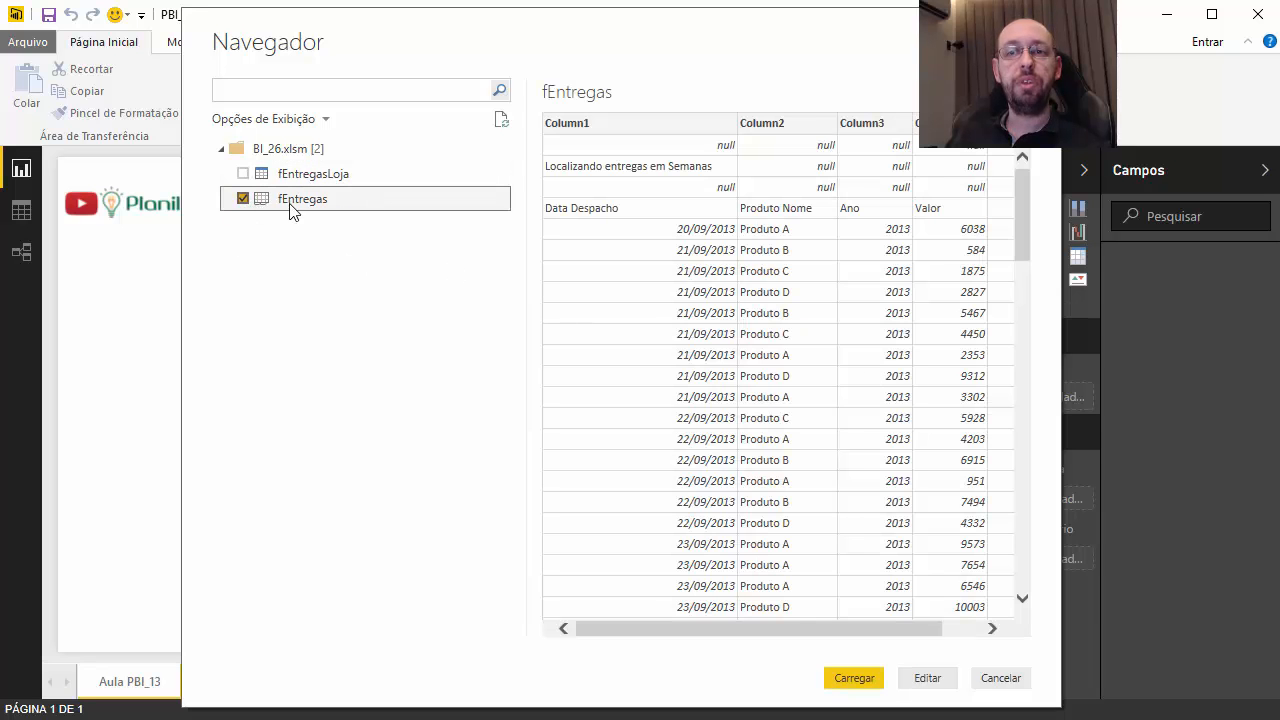
pyautogui.click(242, 199)
pyautogui.click(243, 174)
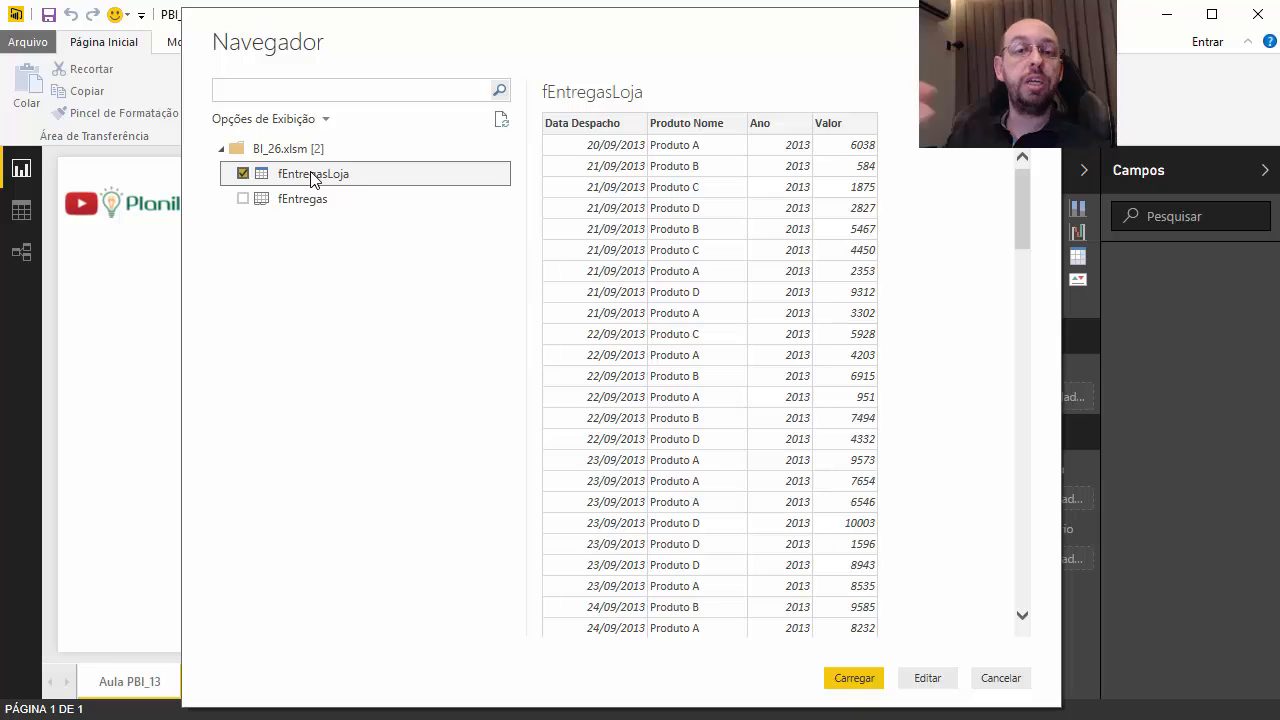
pyautogui.click(242, 173)
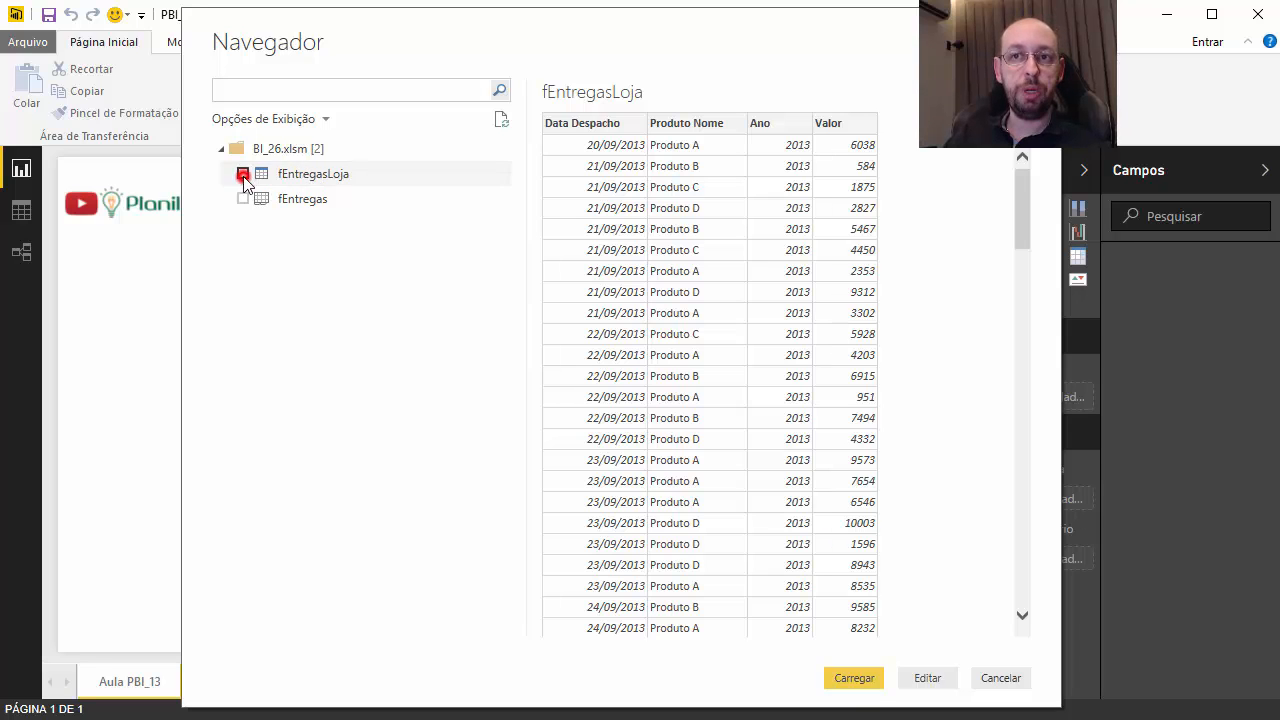
pyautogui.click(242, 198)
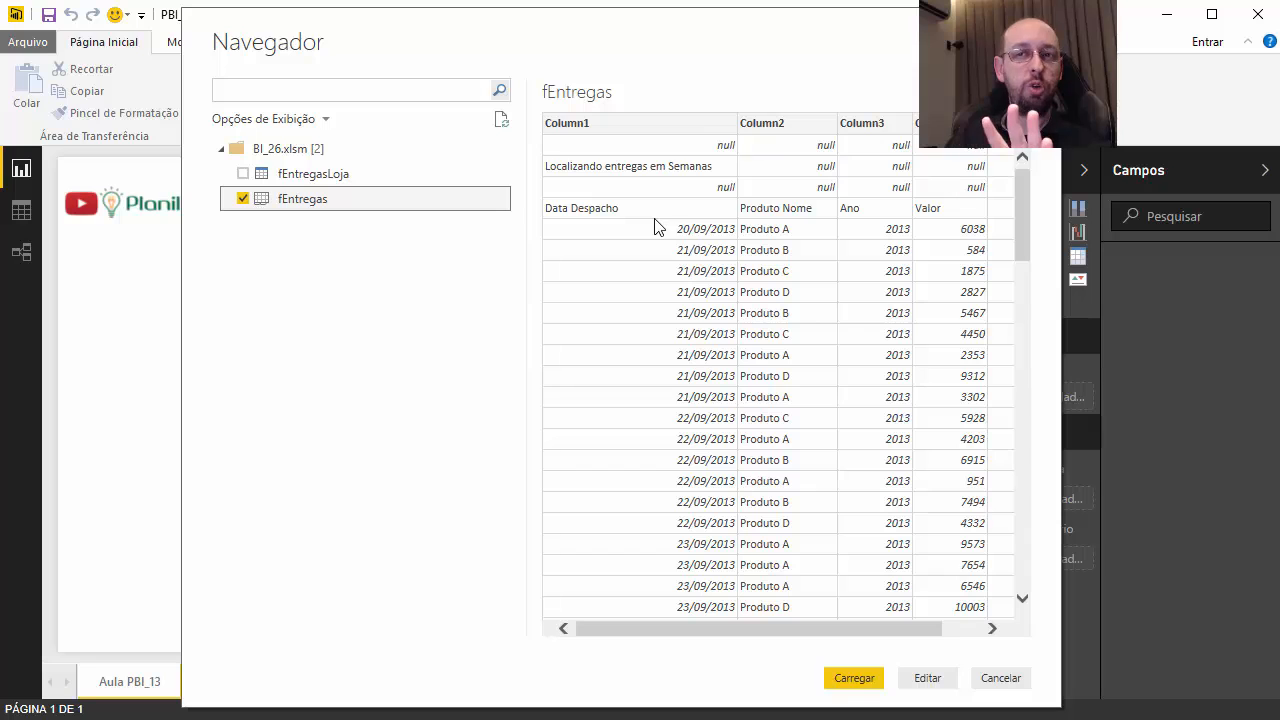
pyautogui.click(243, 199)
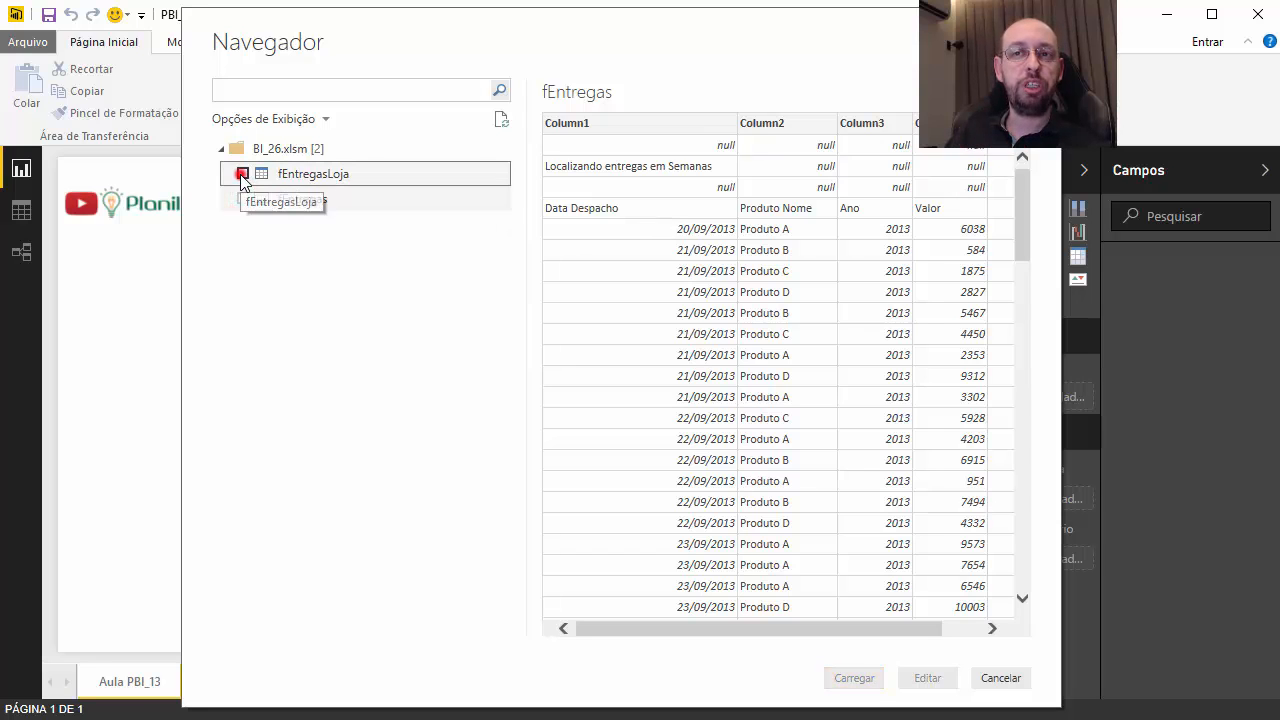
pyautogui.click(243, 174)
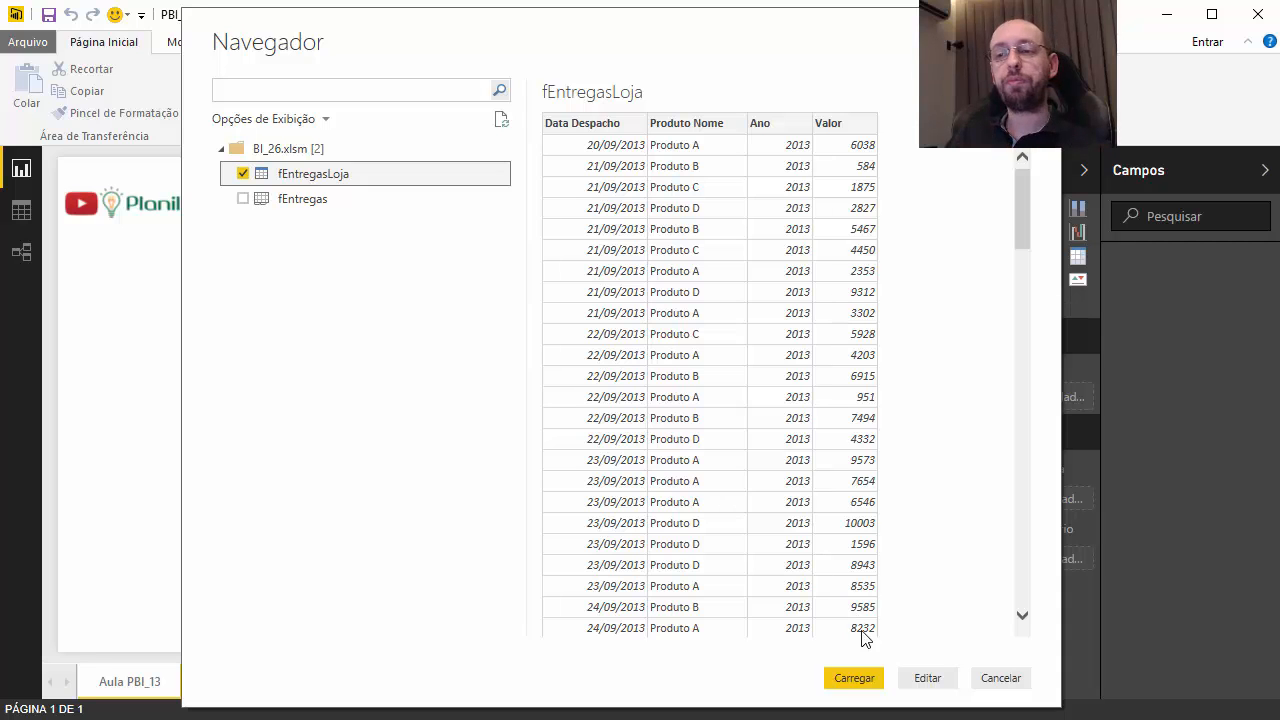
pyautogui.click(852, 684)
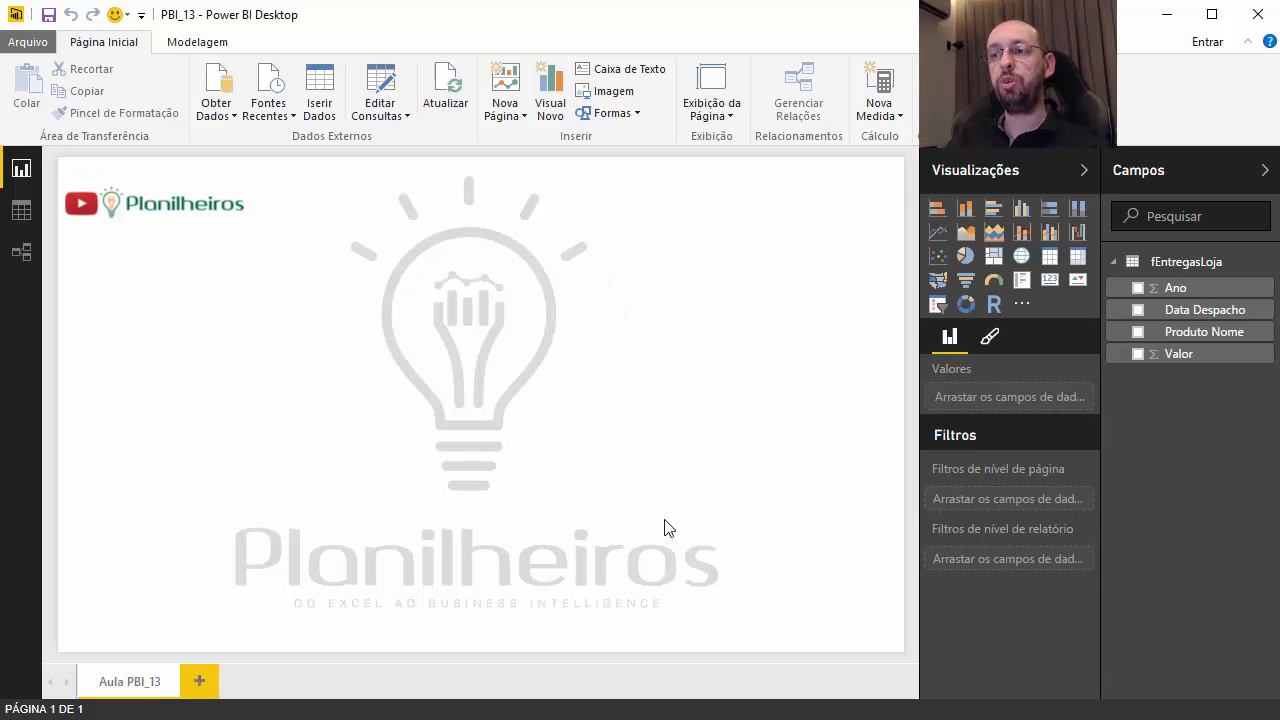
# Examine the Data Despacho, Produto Nome, Ano and Valor columns of fEntregasLoja in the data view.
pyautogui.click(21, 207)
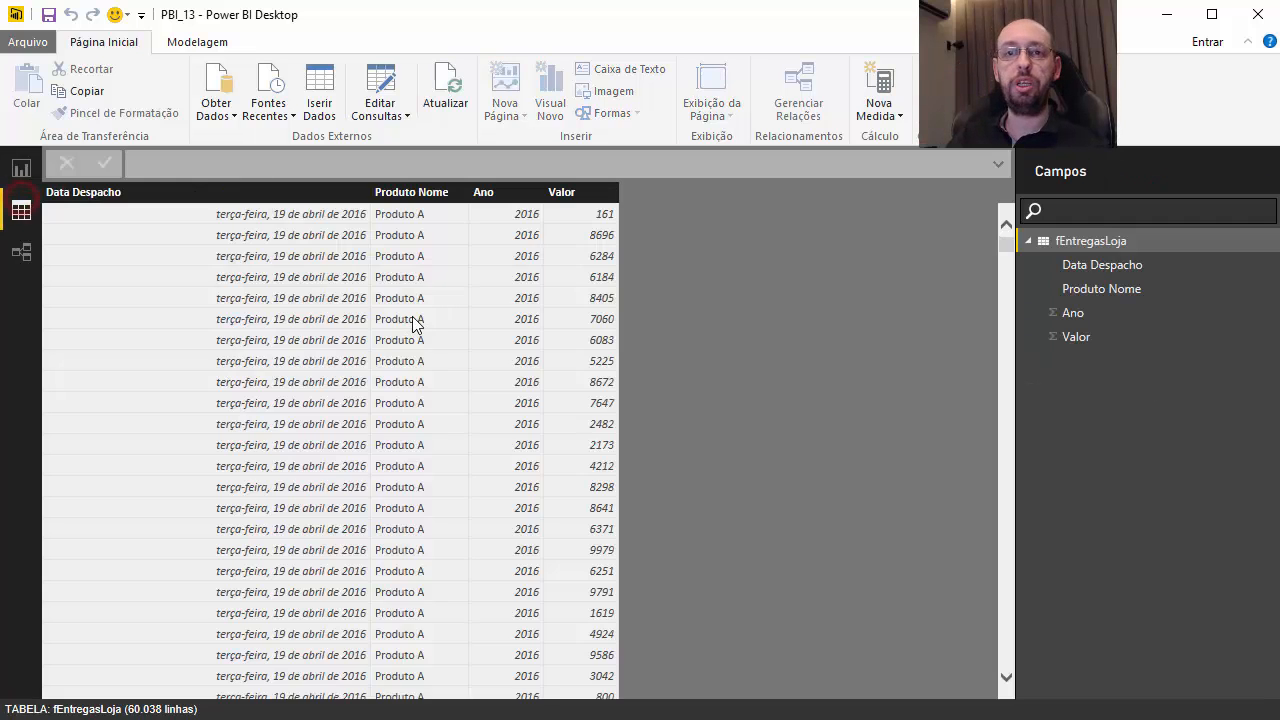
pyautogui.click(185, 194)
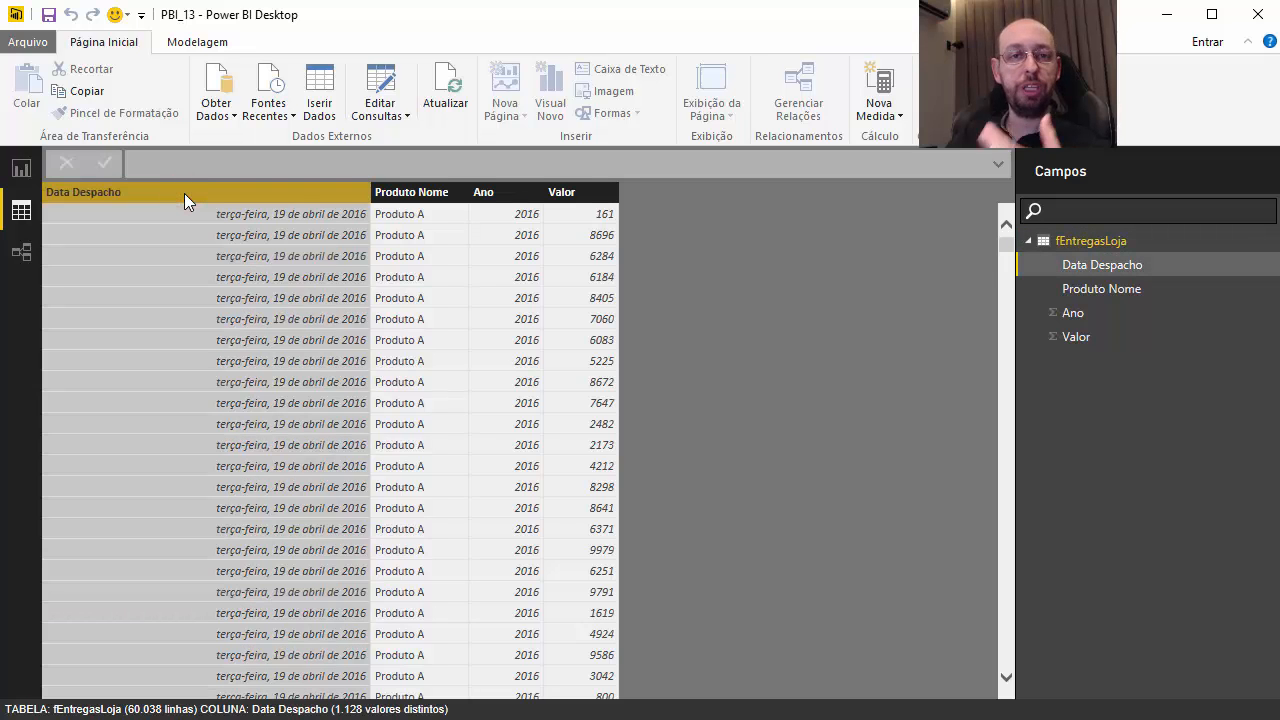
pyautogui.click(434, 192)
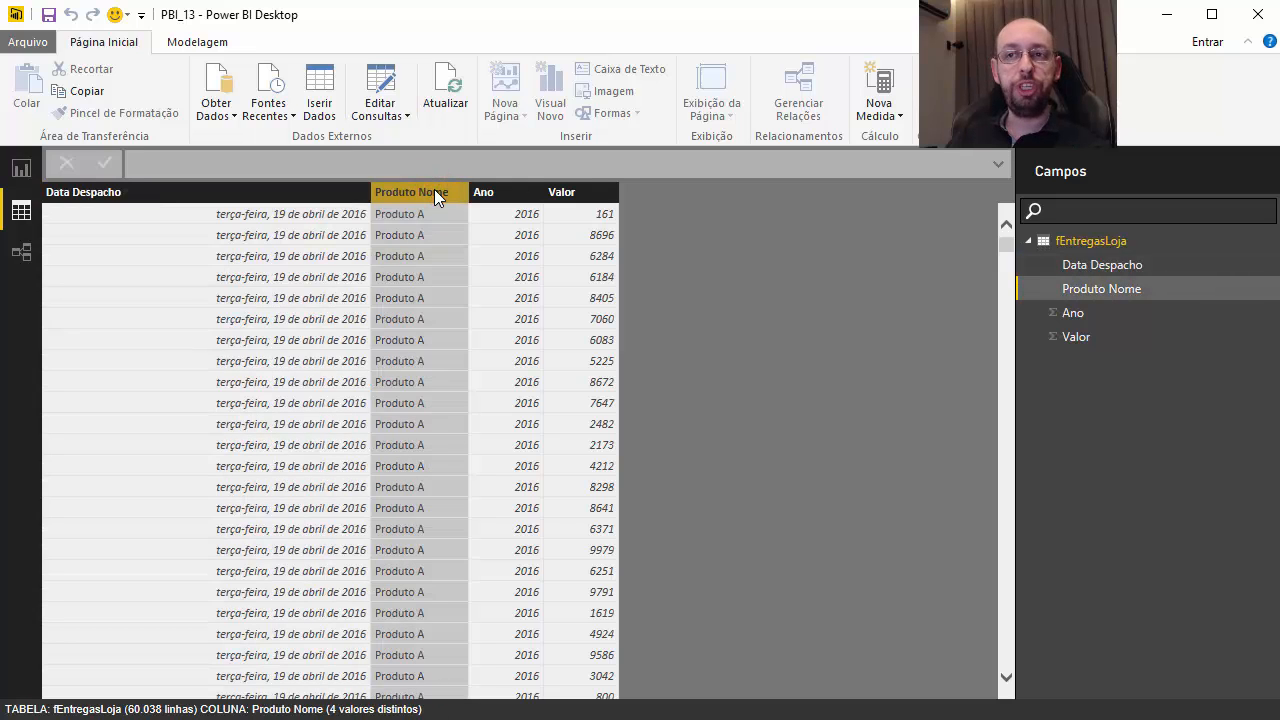
pyautogui.click(509, 192)
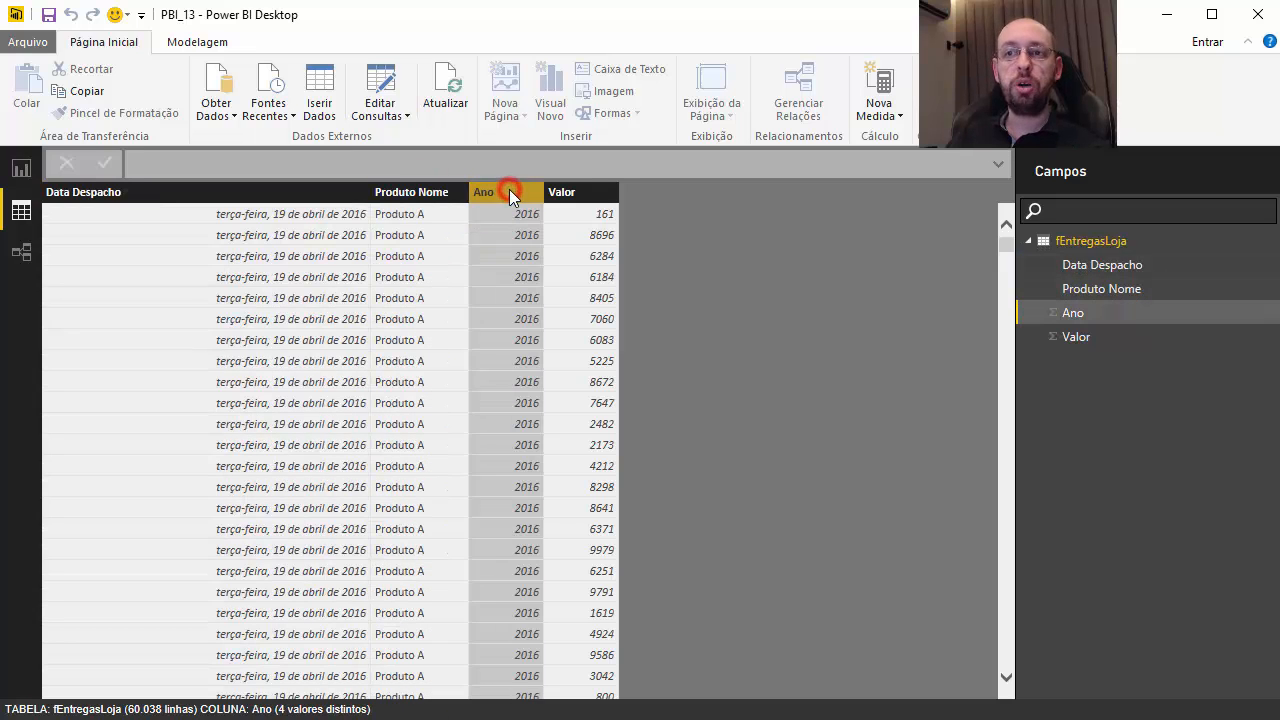
pyautogui.click(583, 193)
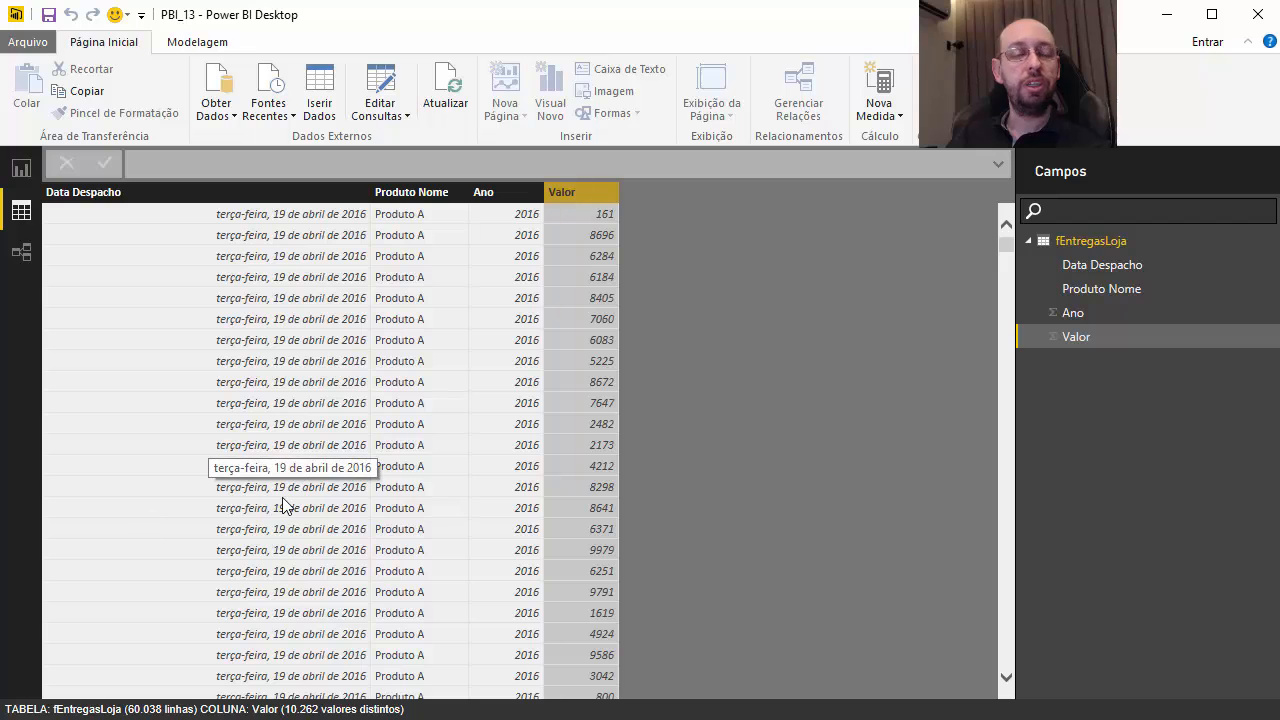
# Format the Data Despacho column as a short date, *14/03/2001 (dd/MM/yyyy).
pyautogui.click(150, 191)
pyautogui.click(186, 44)
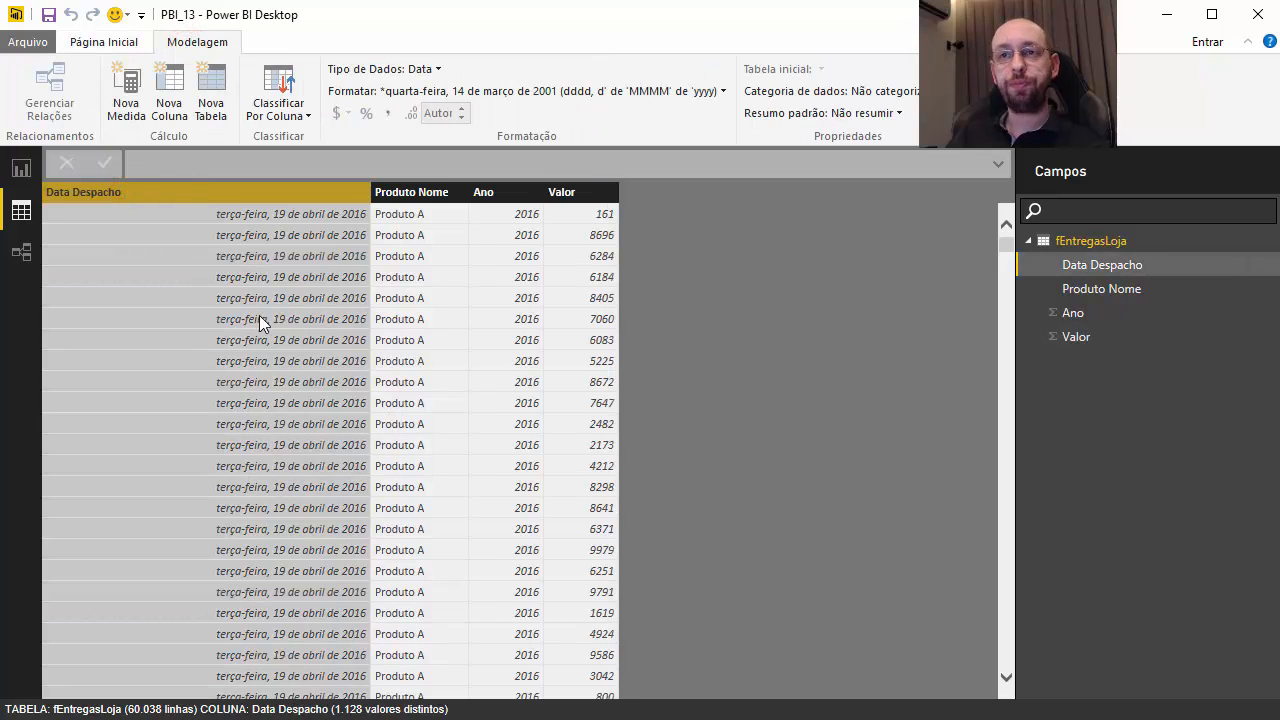
pyautogui.click(453, 93)
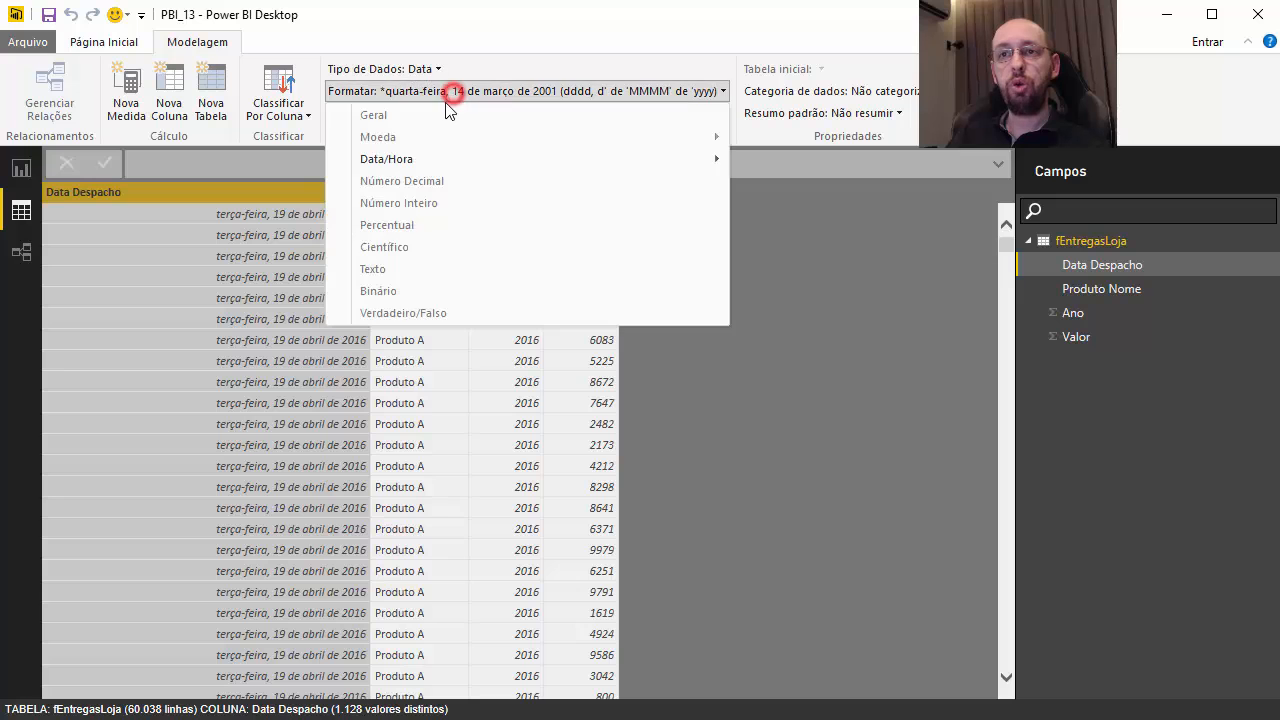
pyautogui.click(414, 160)
pyautogui.click(814, 162)
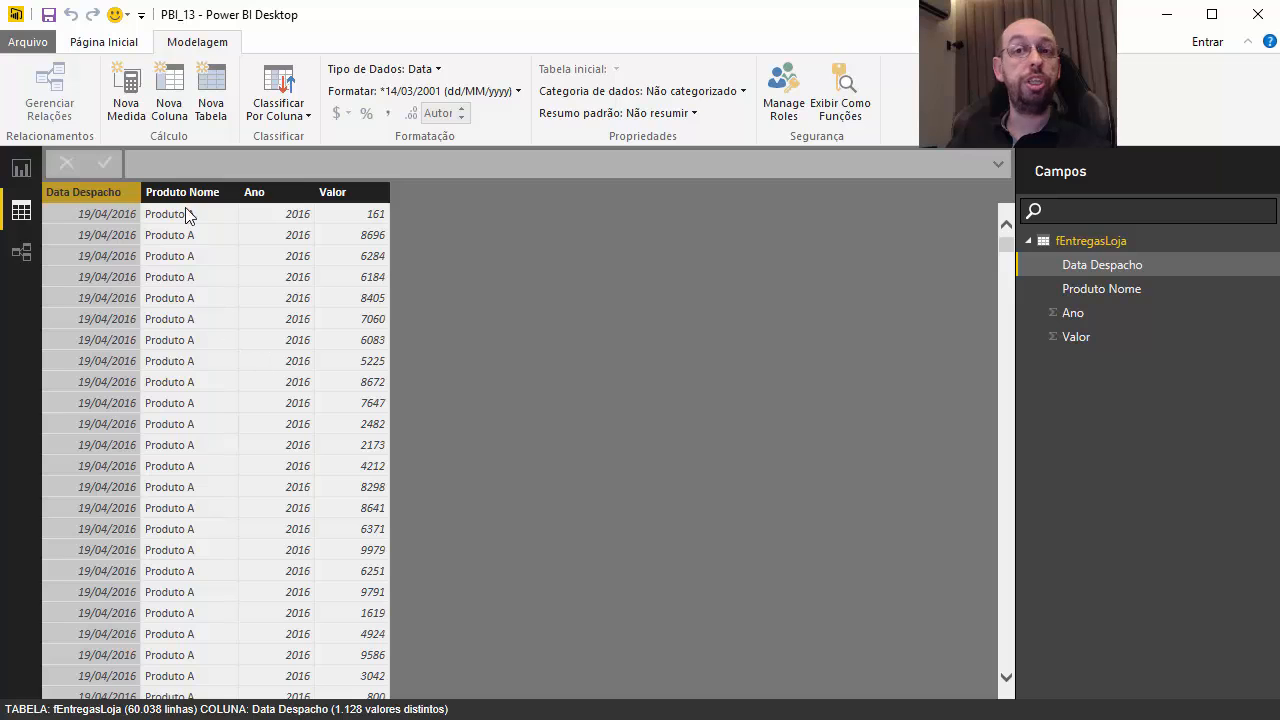
# Check the Produto Nome, Ano and Valor columns, and compare the Valor field between the data view and the report view.
pyautogui.click(188, 190)
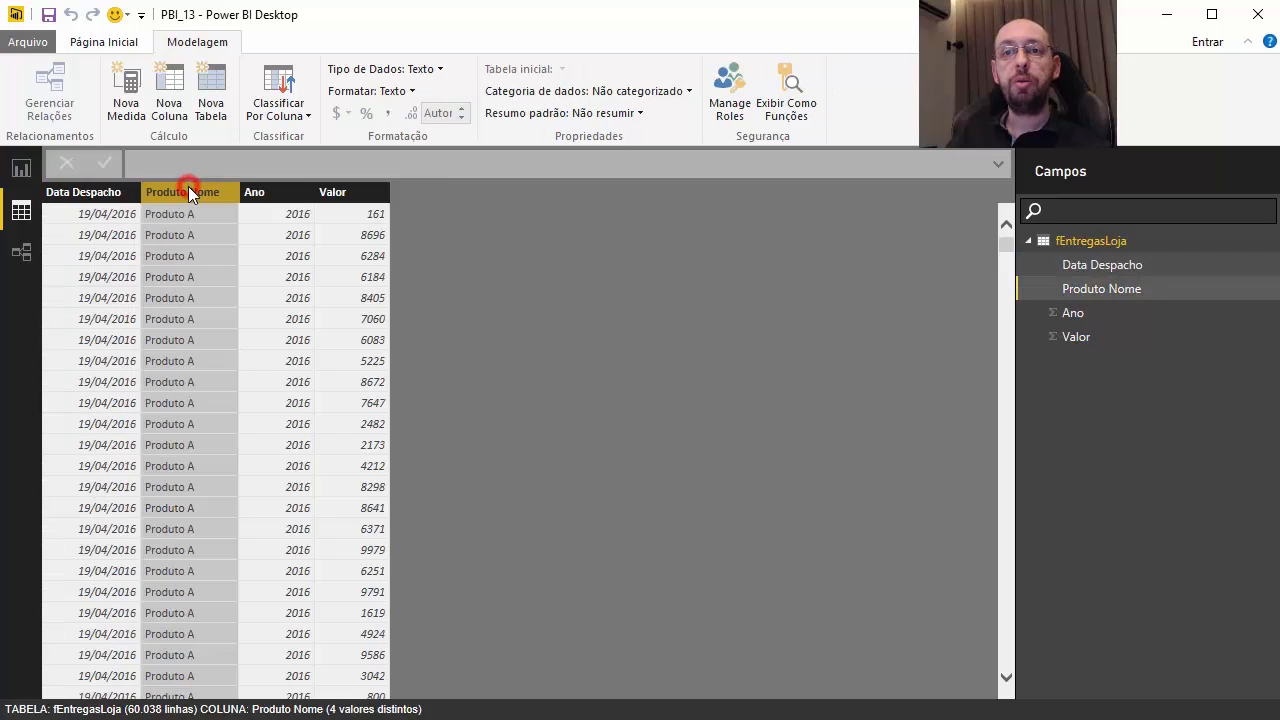
pyautogui.click(283, 194)
pyautogui.click(353, 194)
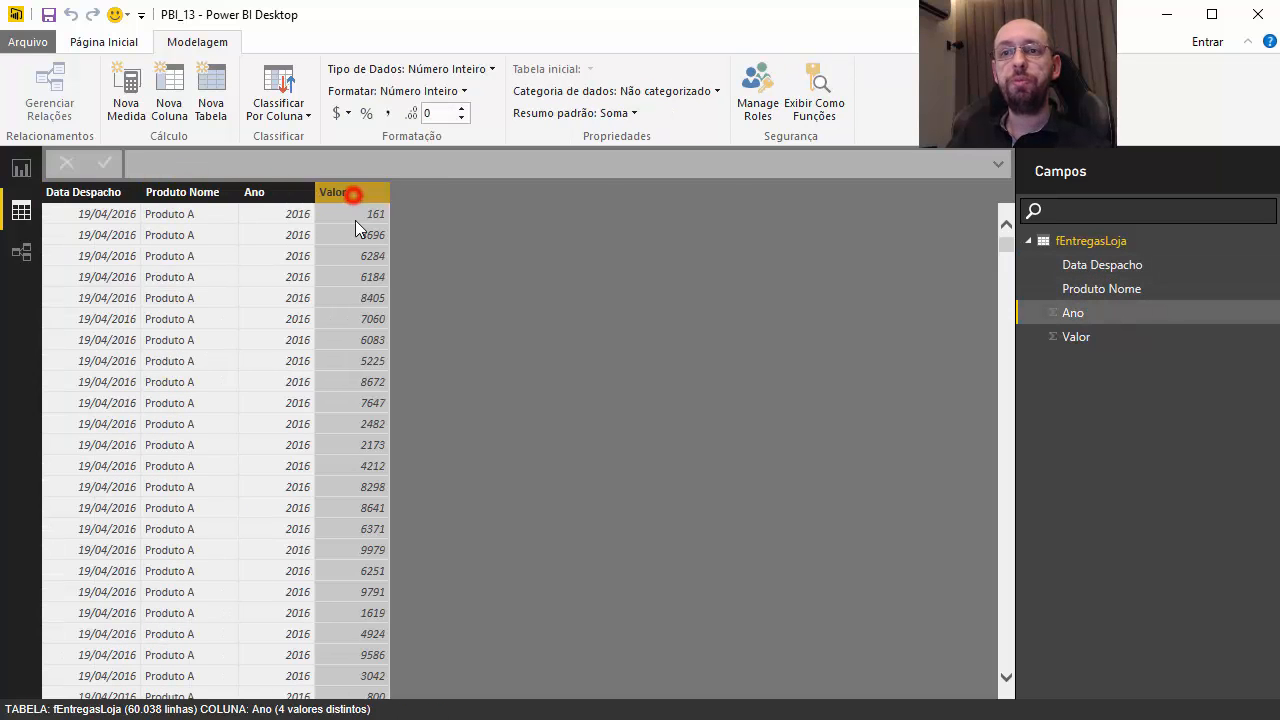
pyautogui.click(21, 168)
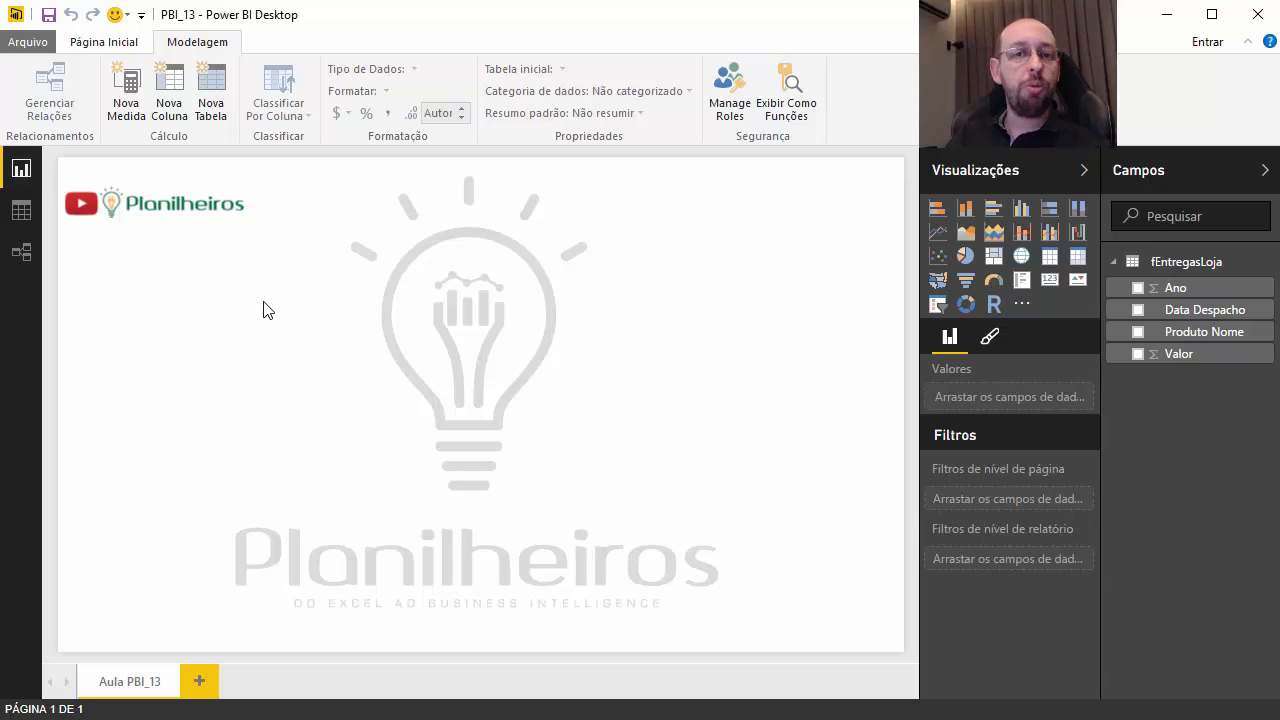
pyautogui.moveTo(1152, 360); pyautogui.dragTo(1168, 372)
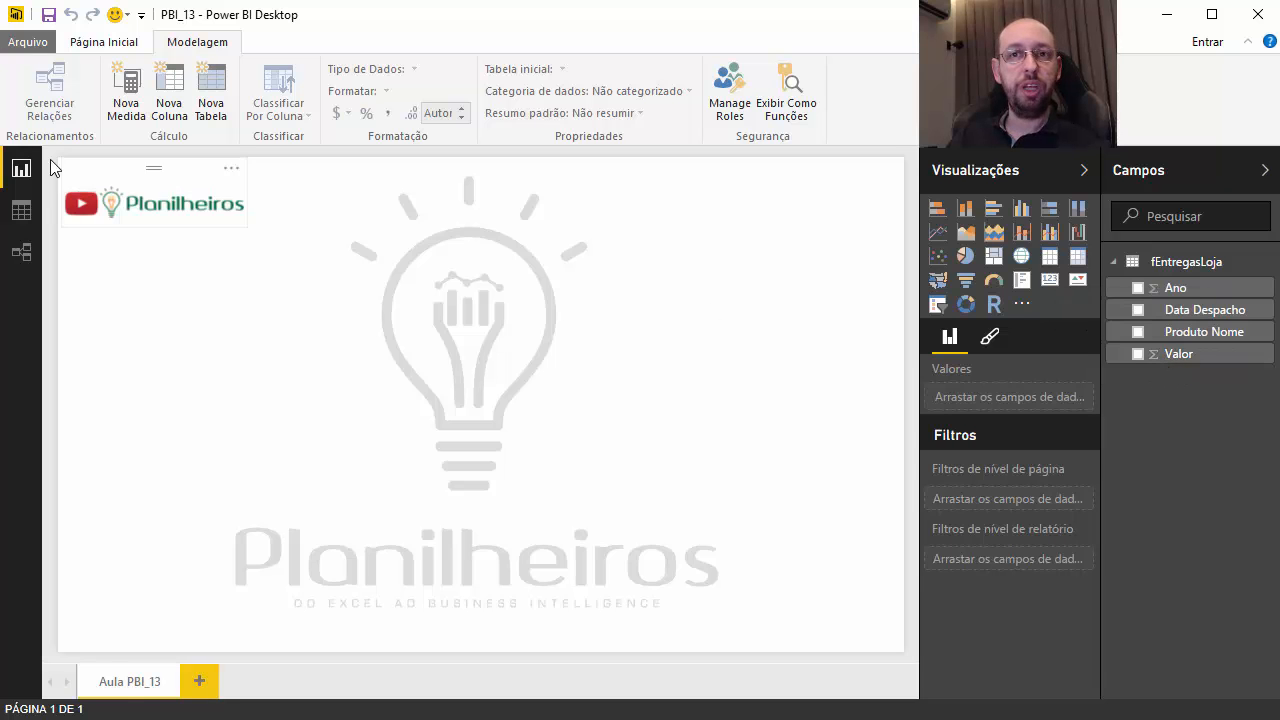
pyautogui.click(21, 210)
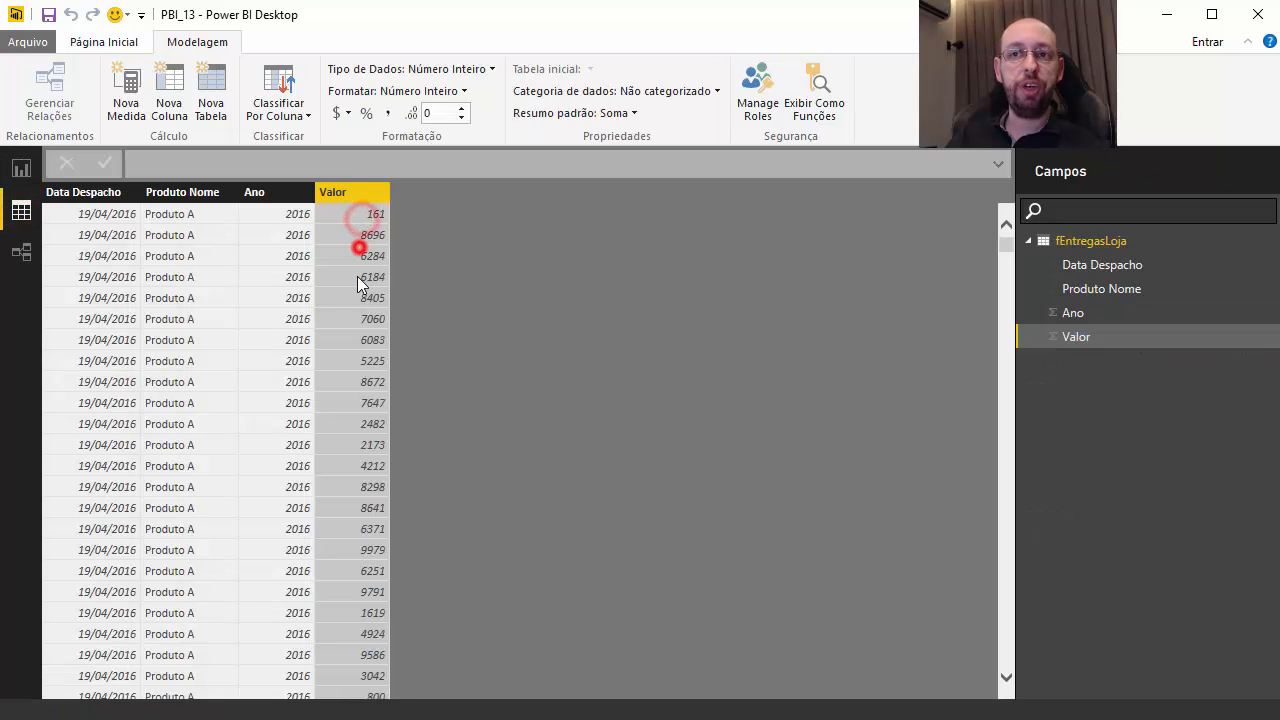
pyautogui.click(21, 168)
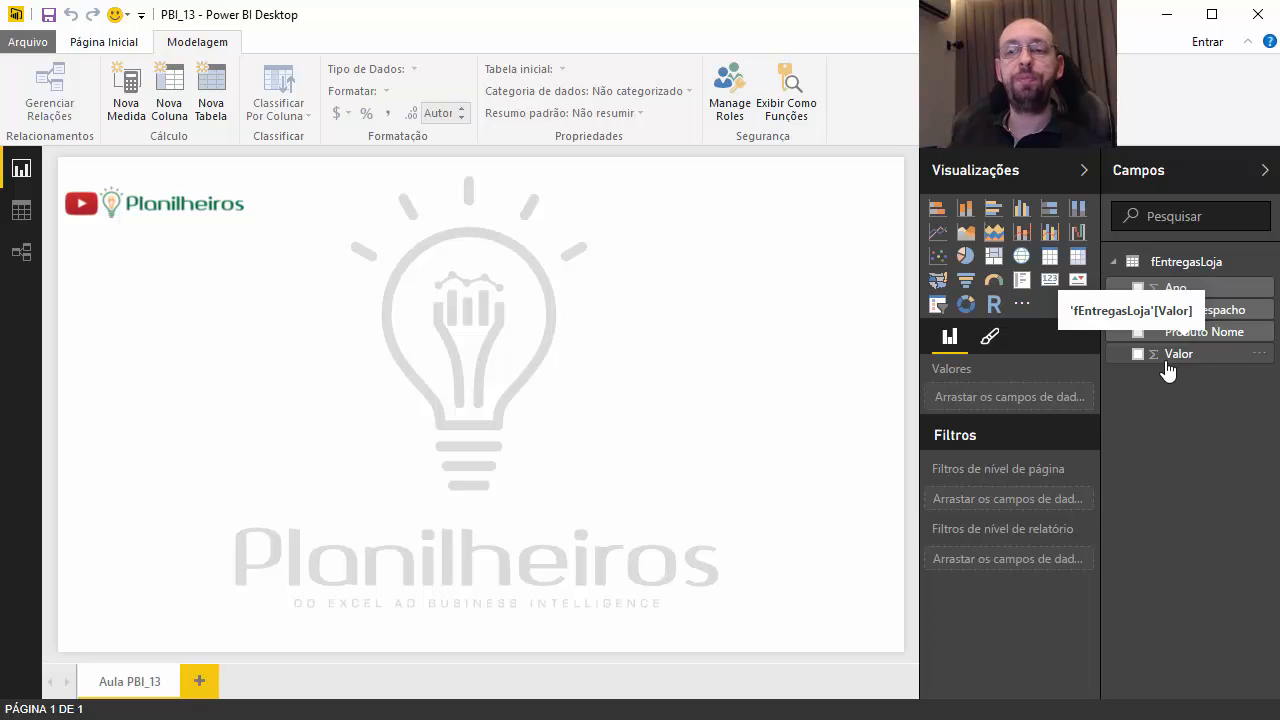
# Hide the Valor column of fEntregasLoja from the report view and return to the report.
pyautogui.click(8, 214)
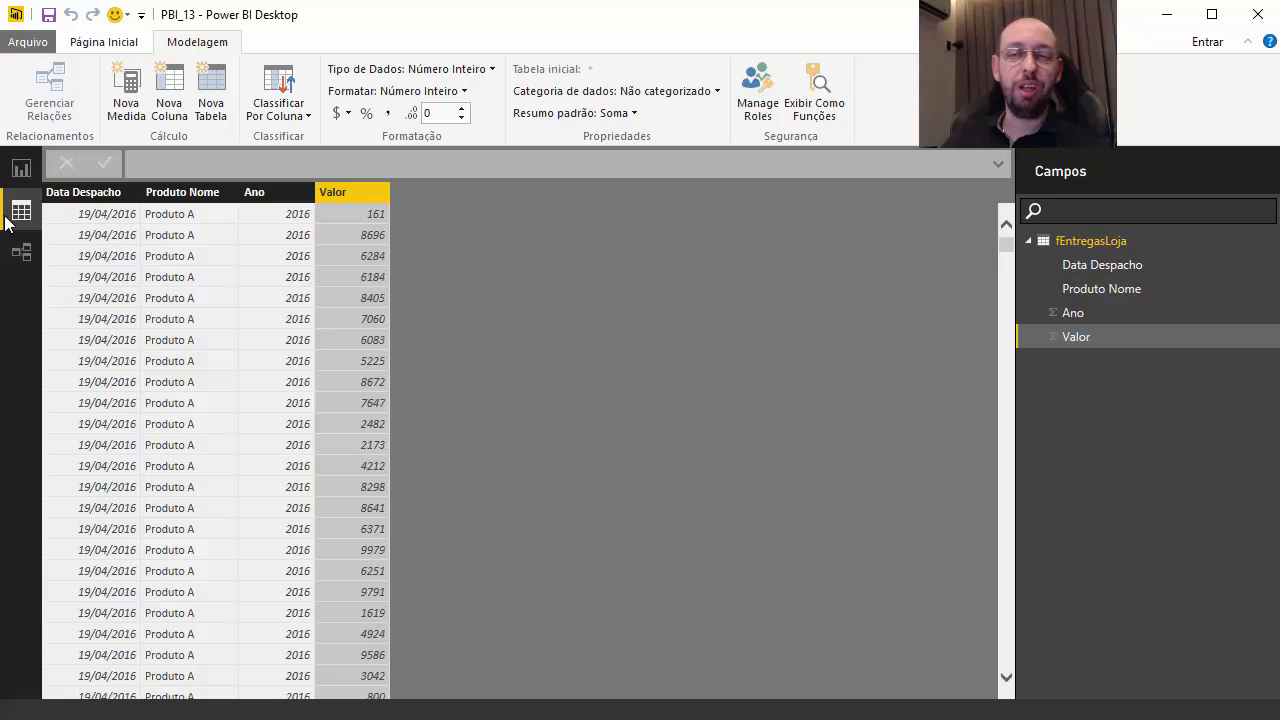
pyautogui.rightClick(350, 198)
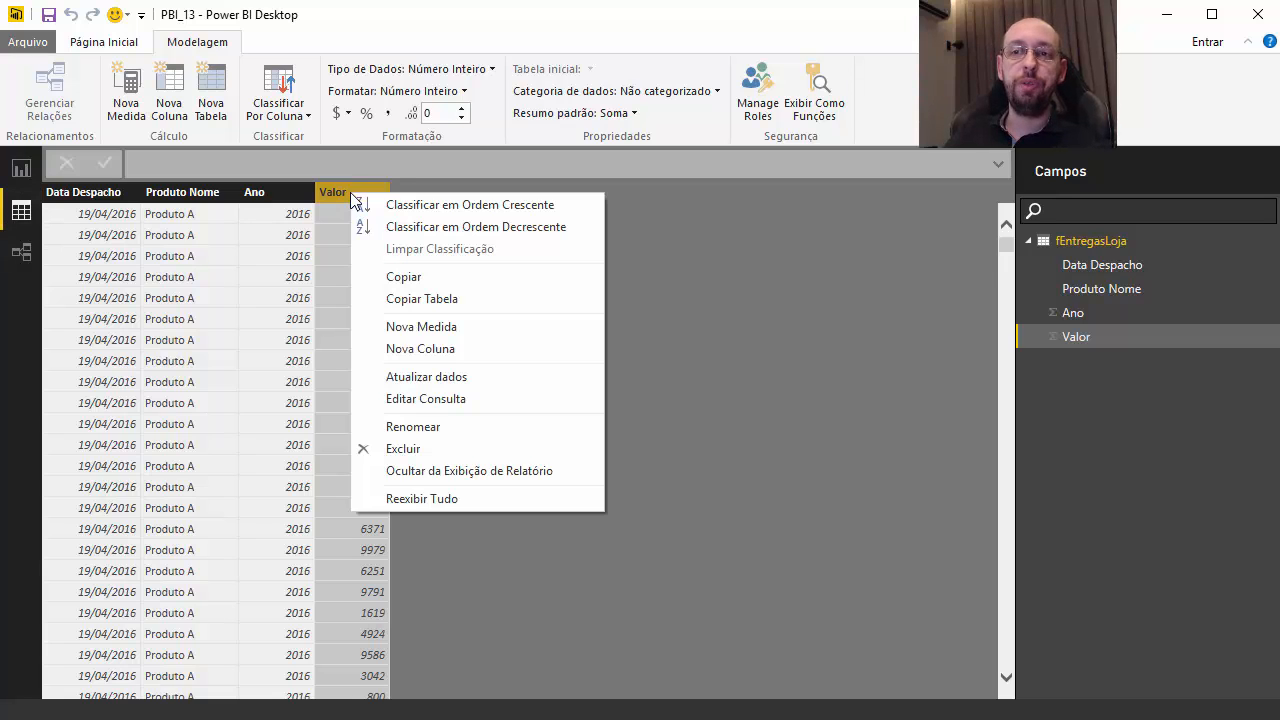
pyautogui.click(493, 471)
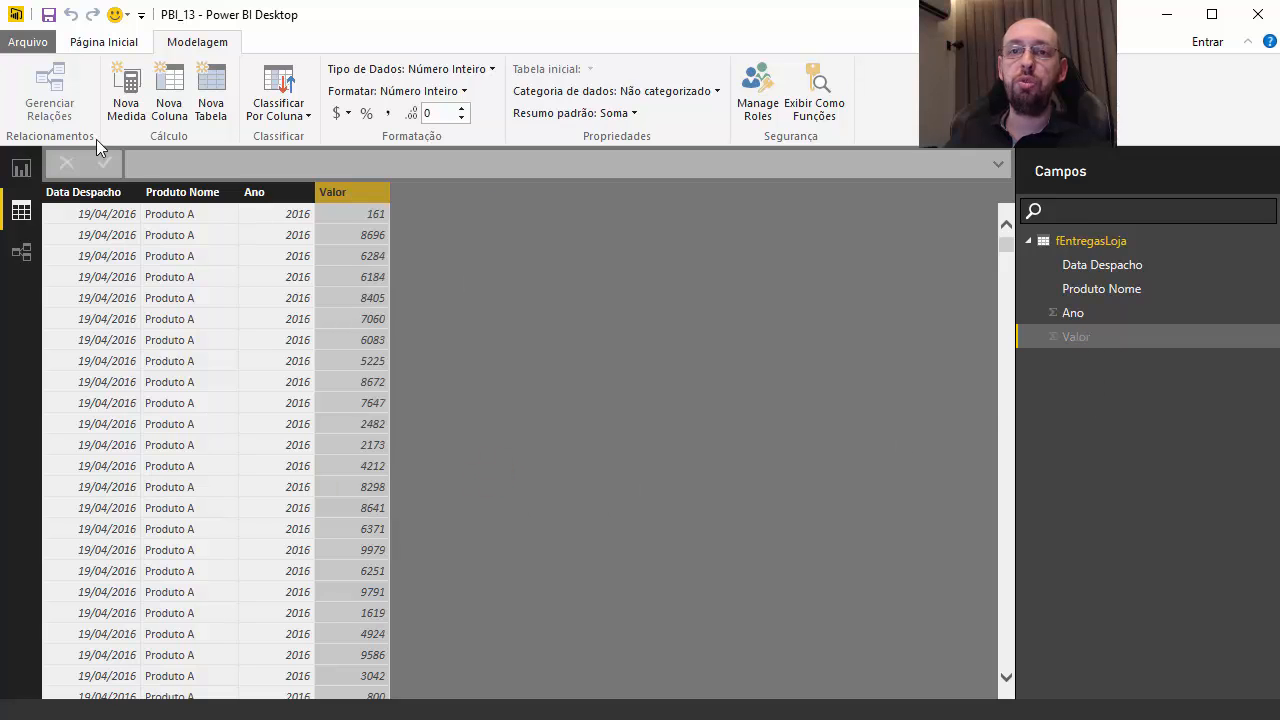
pyautogui.click(20, 170)
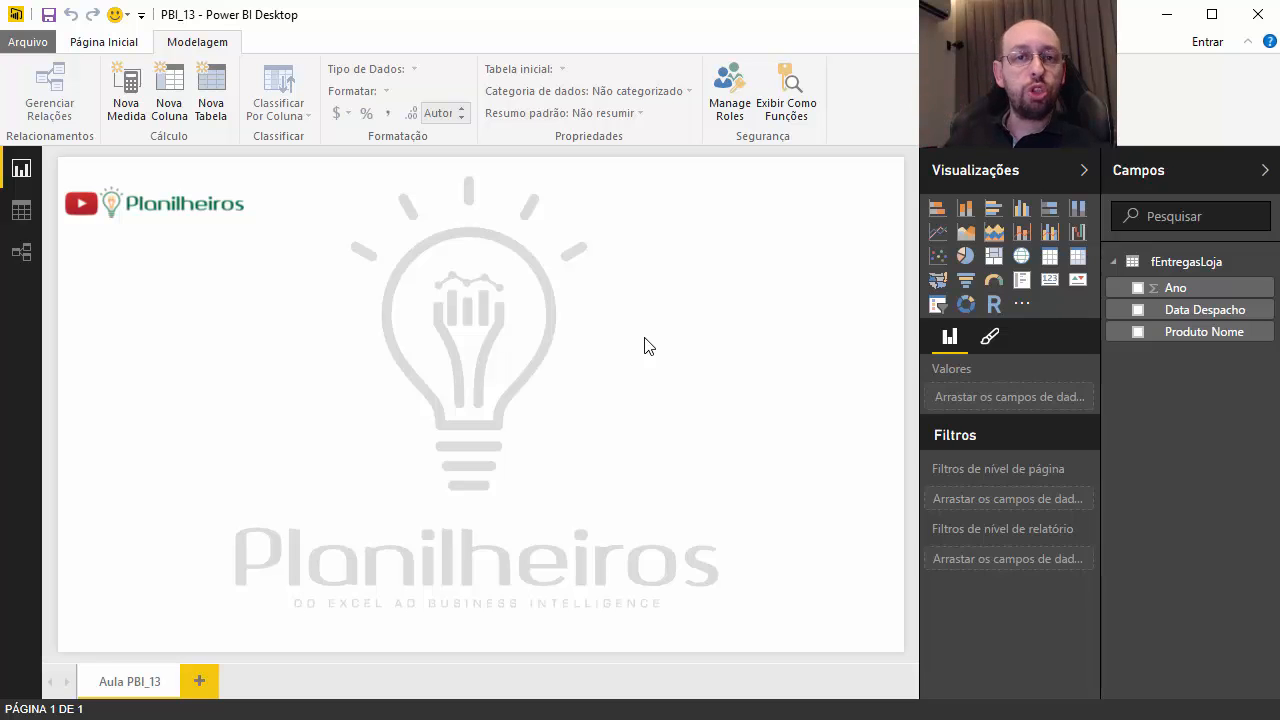
# Review the Produto Nome column beside the hidden Valor column in the data view, and return to the report page.
pyautogui.click(21, 210)
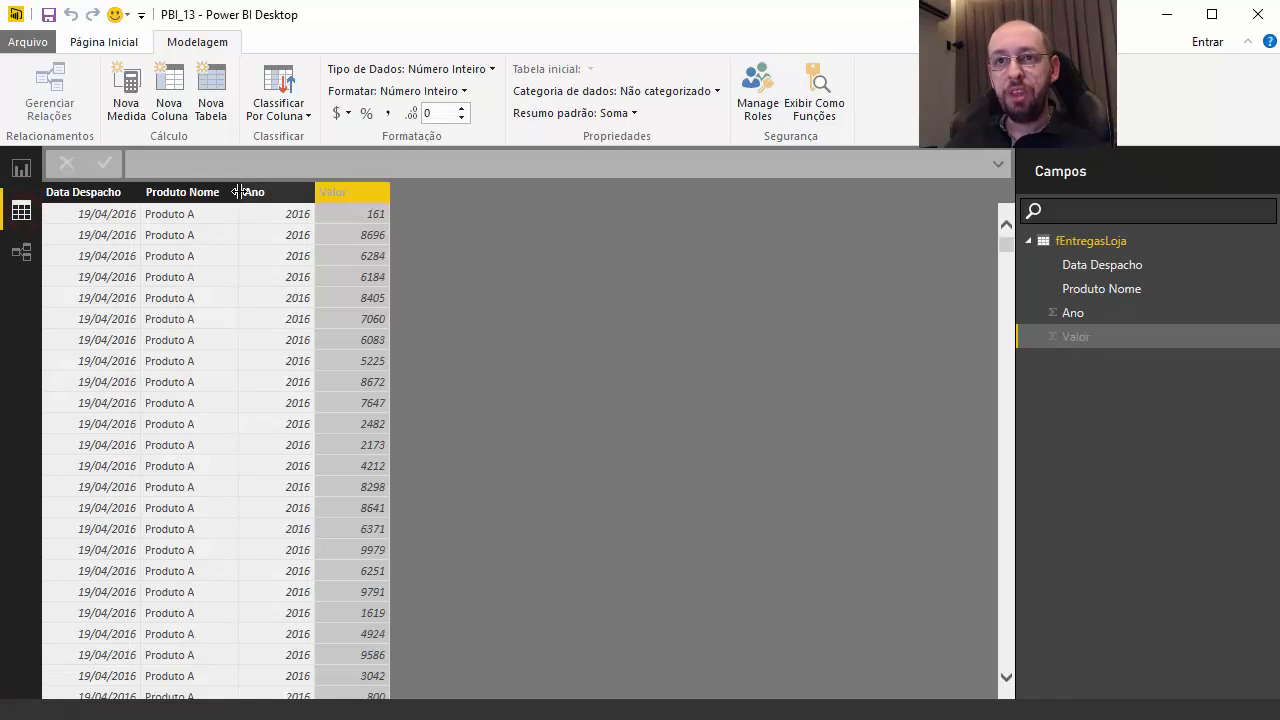
pyautogui.click(166, 192)
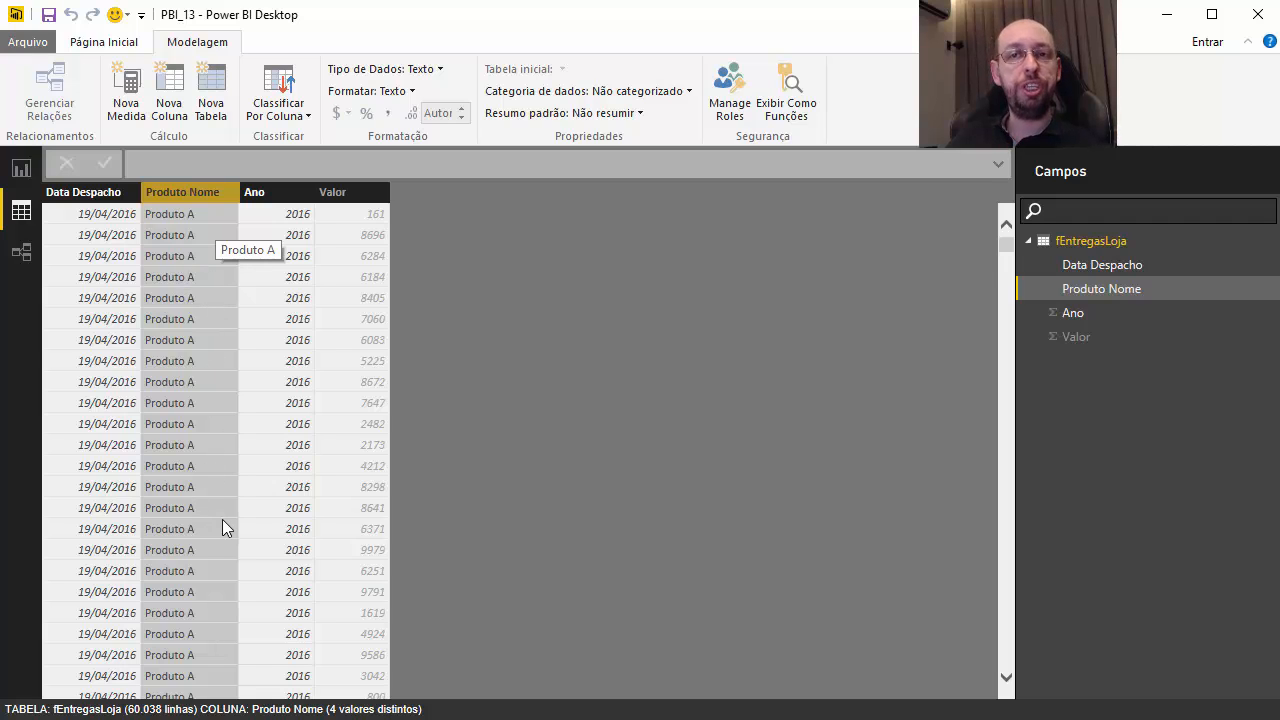
pyautogui.click(21, 168)
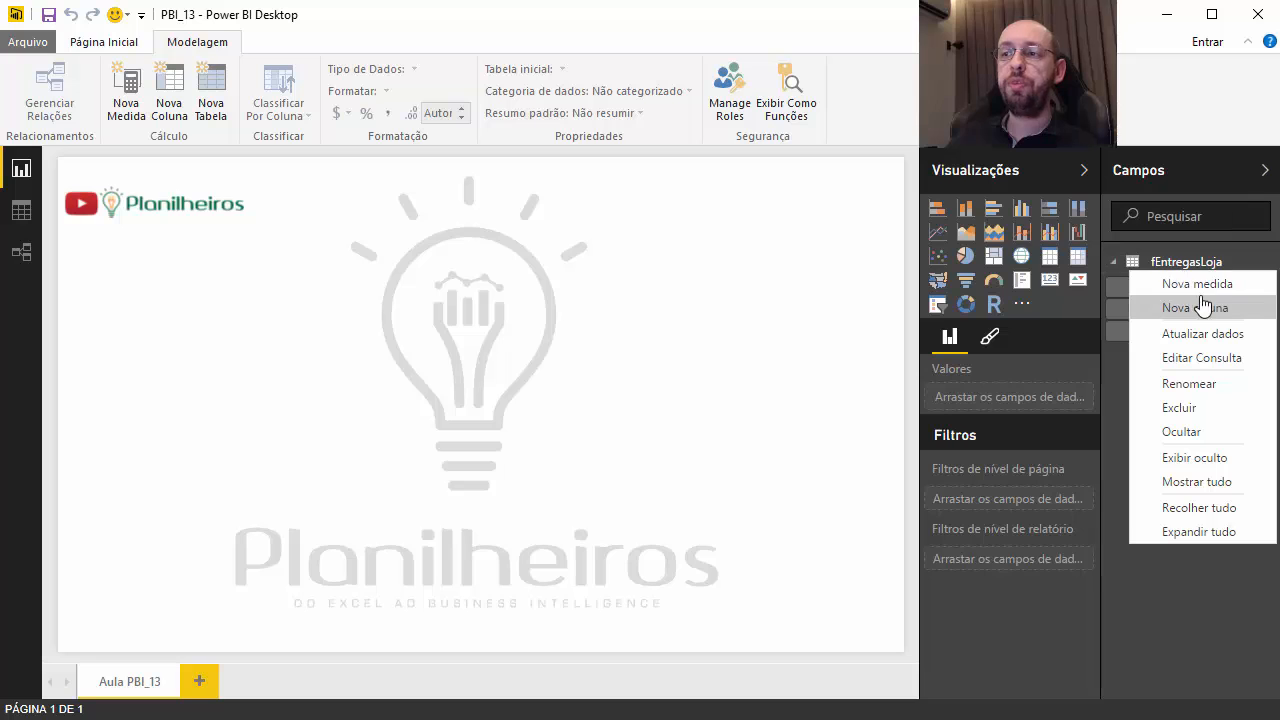
pyautogui.click(689, 263)
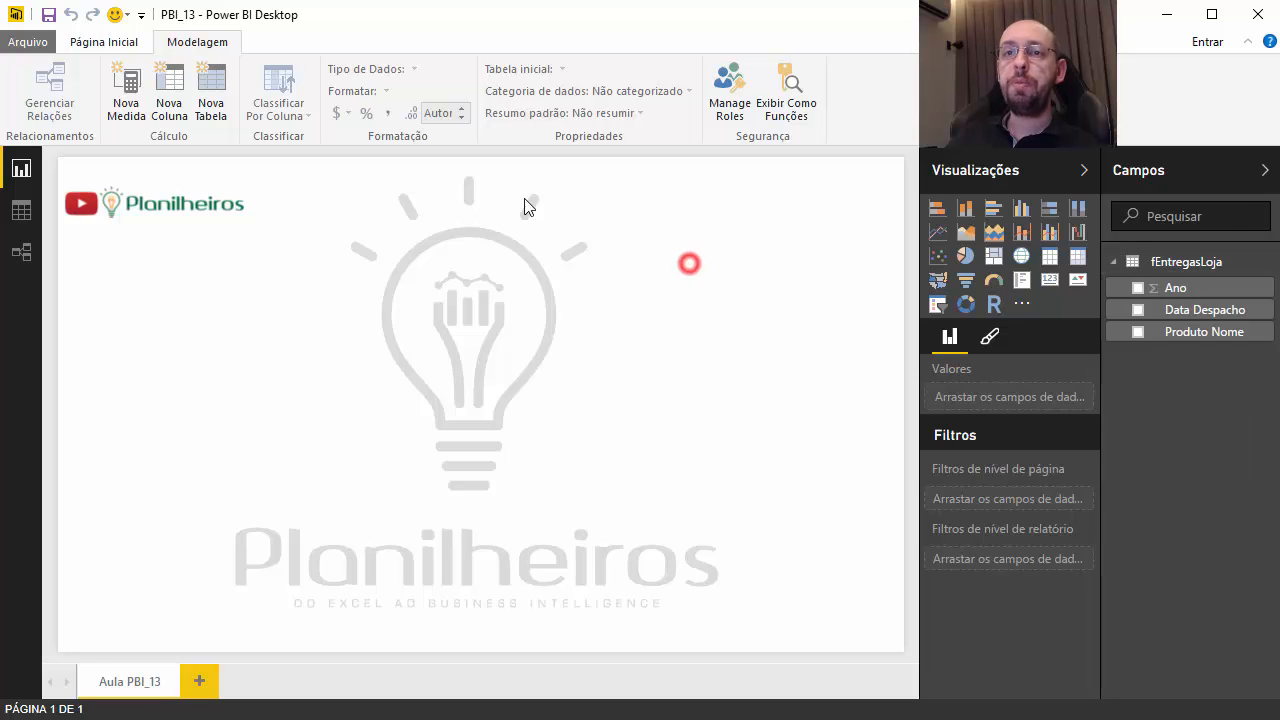
pyautogui.click(103, 42)
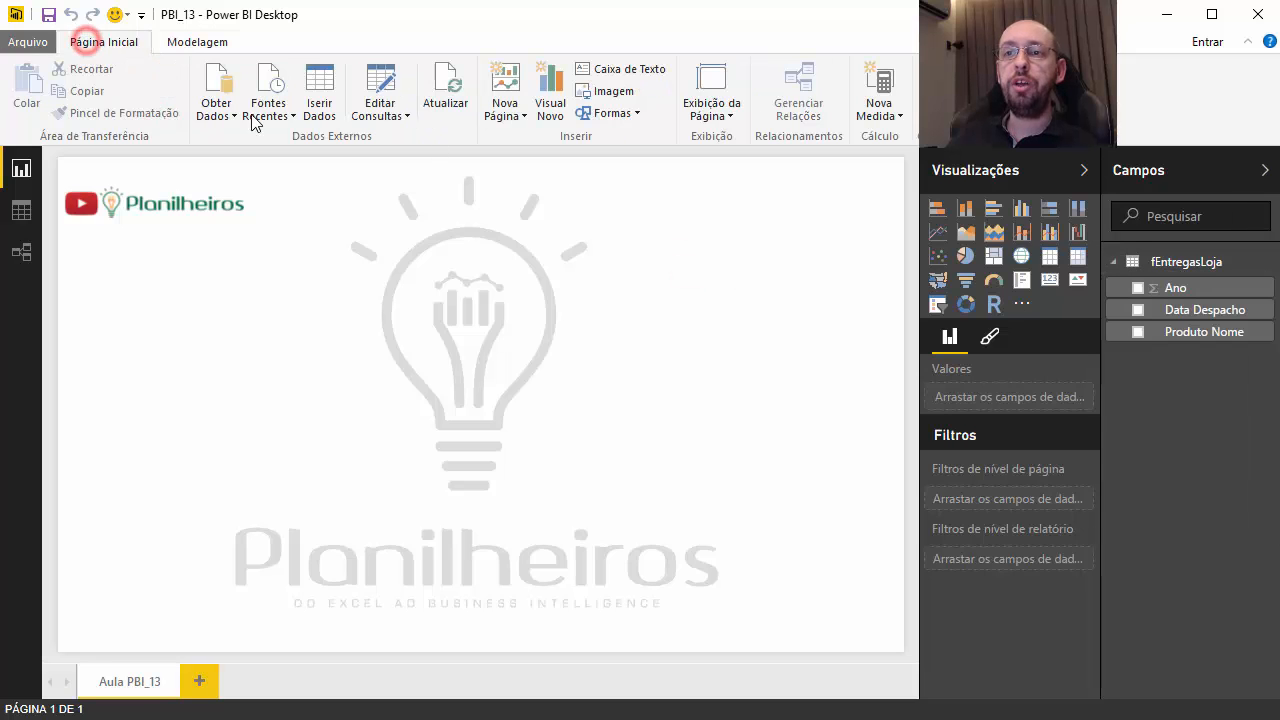
# Create a new measure in fEntregasLoja named Qtde Produtos.
pyautogui.click(882, 100)
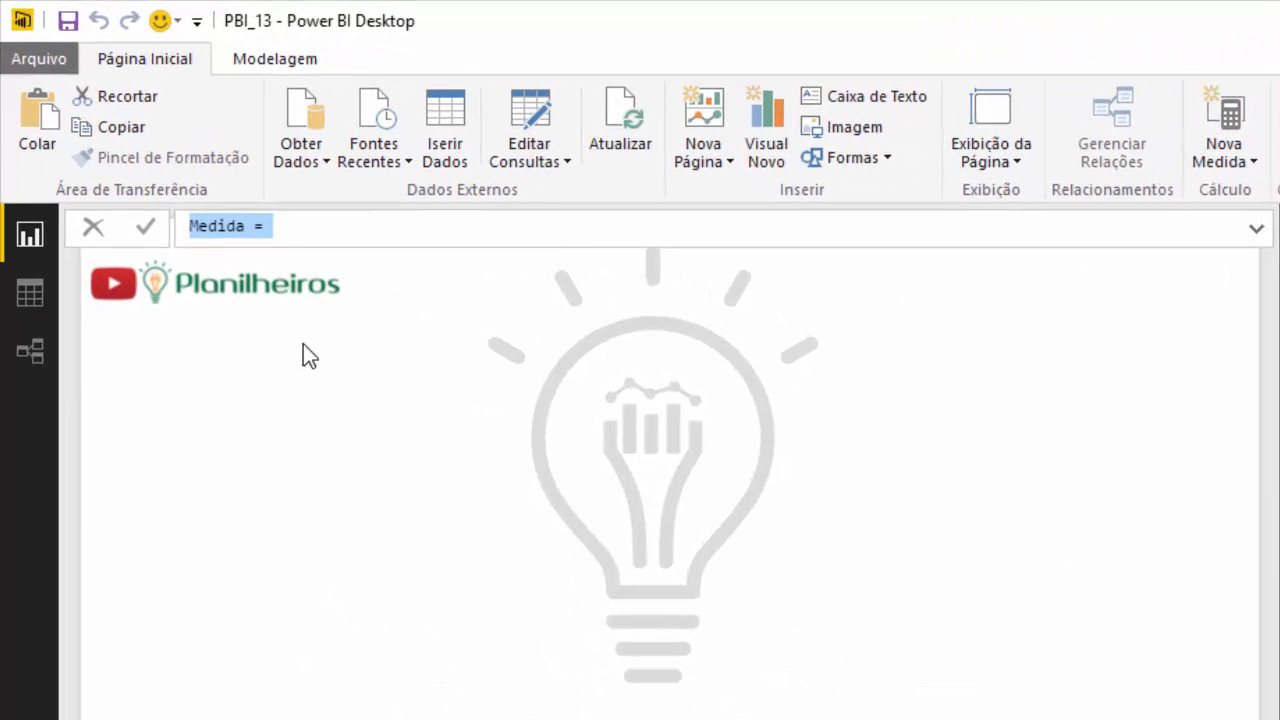
pyautogui.click(243, 224)
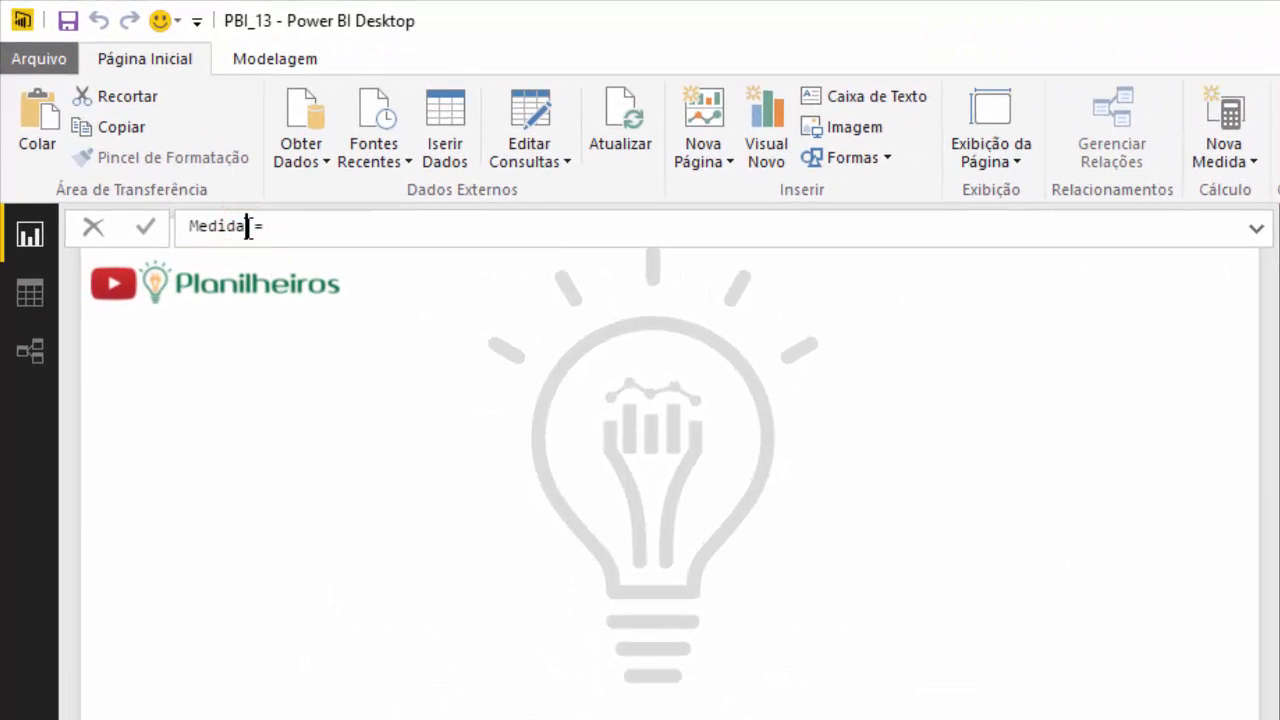
pyautogui.doubleClick(230, 226)
pyautogui.write('Qtde Produtos')
pyautogui.press('End')
# Define the Qtde Produtos measure as COUNTA(fEntregasLoja[Produto Nome]).
pyautogui.write('coun')
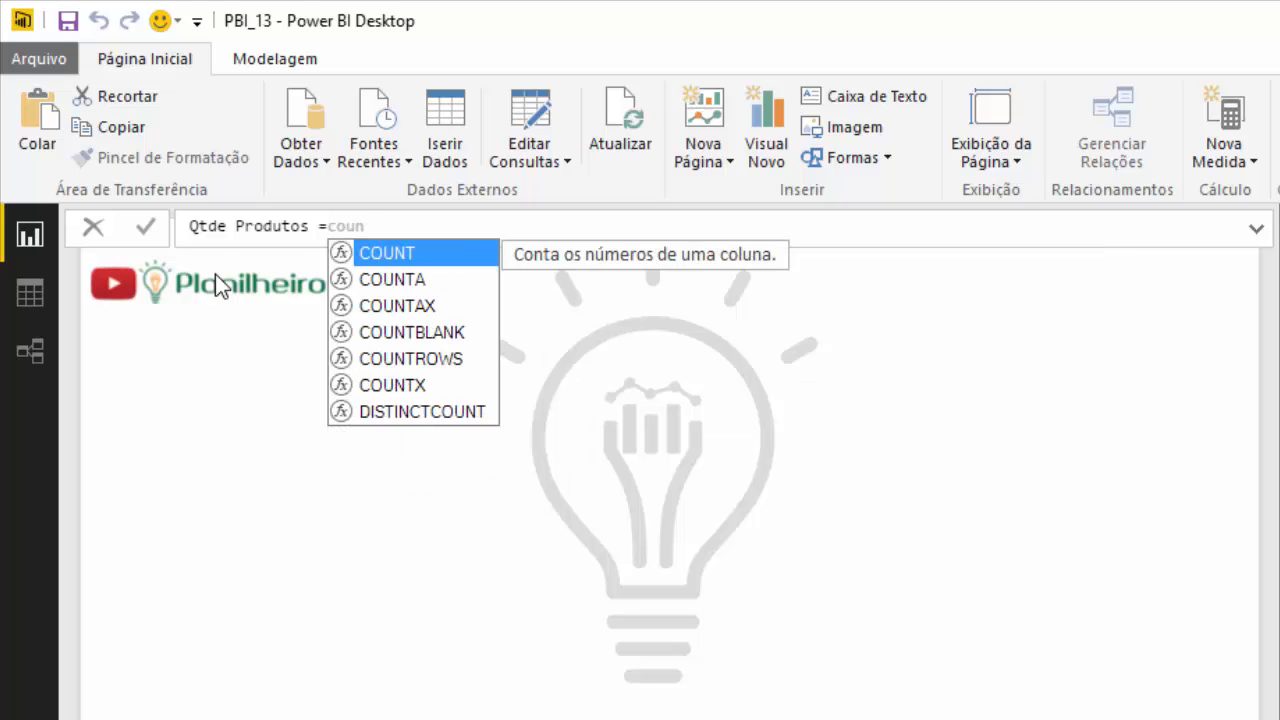
pyautogui.press('Down')
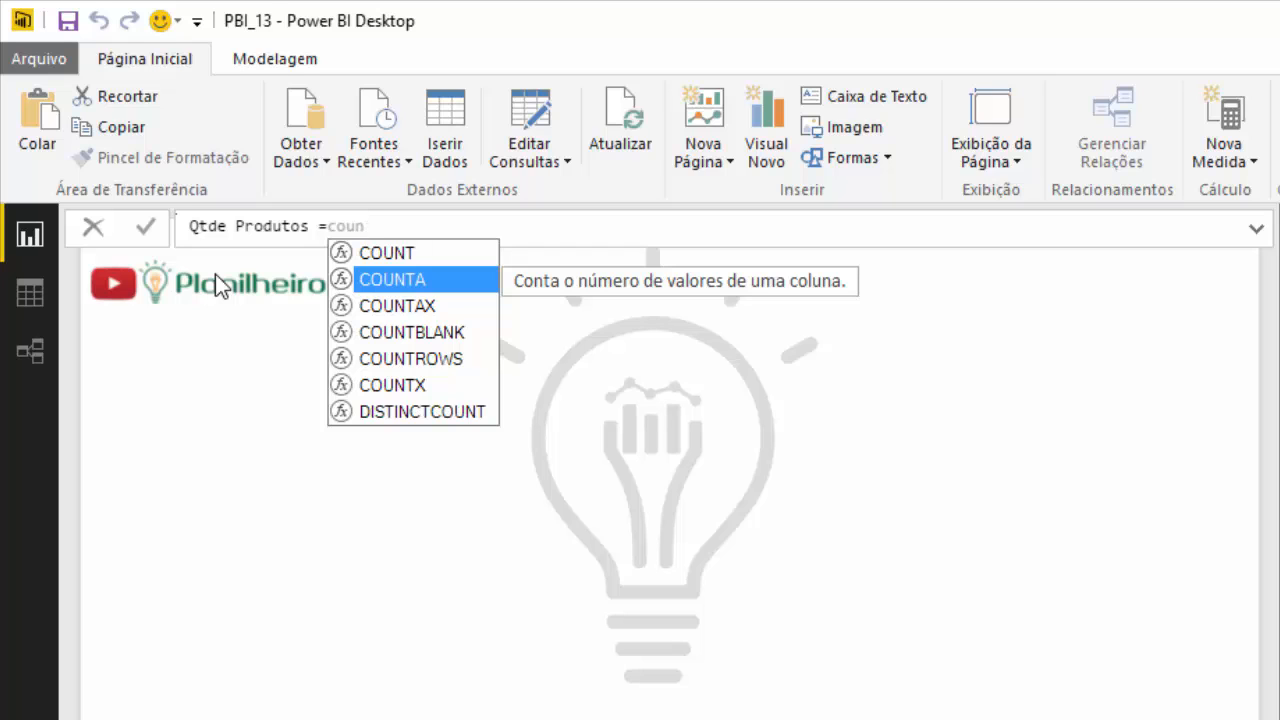
pyautogui.press('Tab')
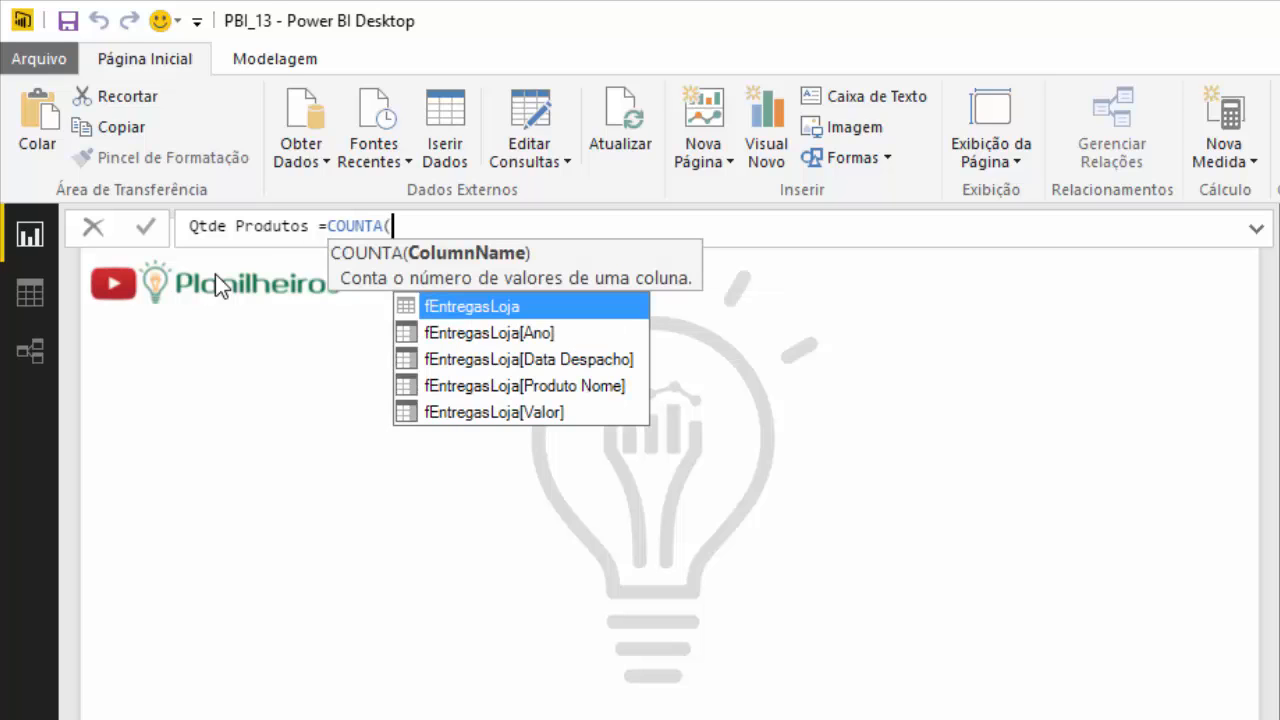
pyautogui.write('fe')
pyautogui.press('Down')
pyautogui.press('Down')
pyautogui.press('Down')
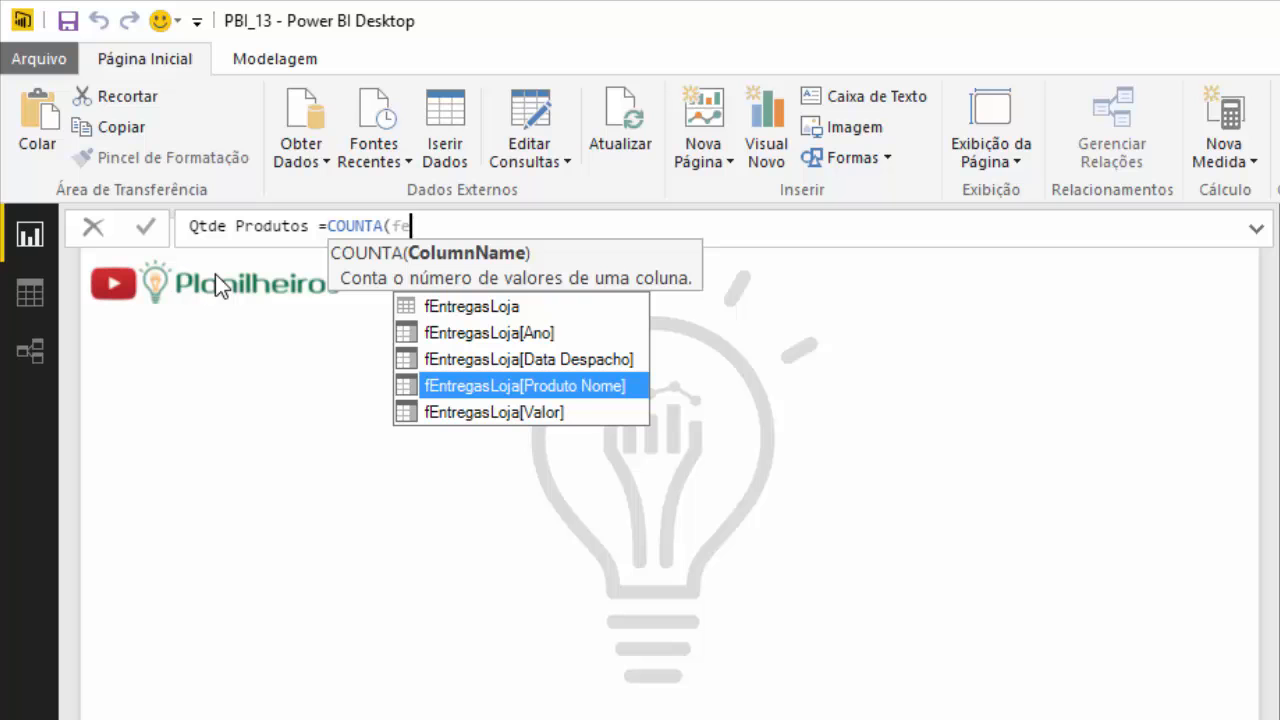
pyautogui.press('Tab')
pyautogui.press('Return')
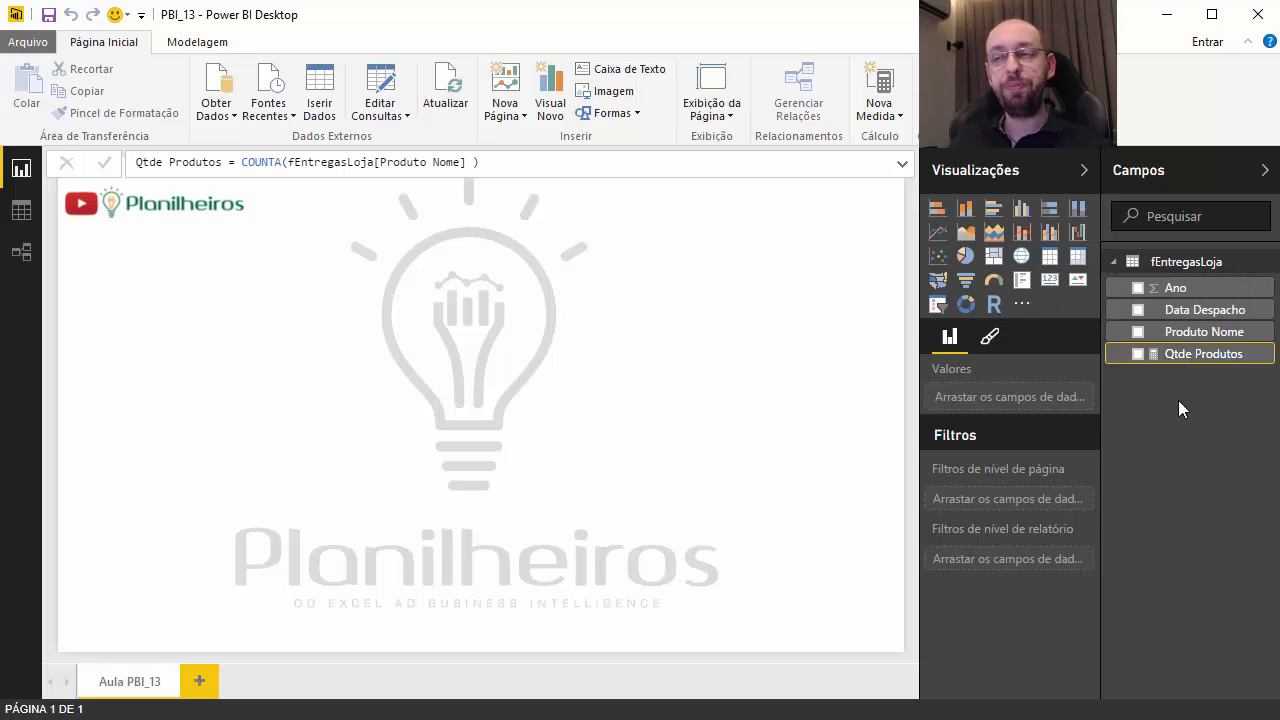
# Format the Qtde Produtos measure with a thousands separator and deselect it.
pyautogui.click(1197, 364)
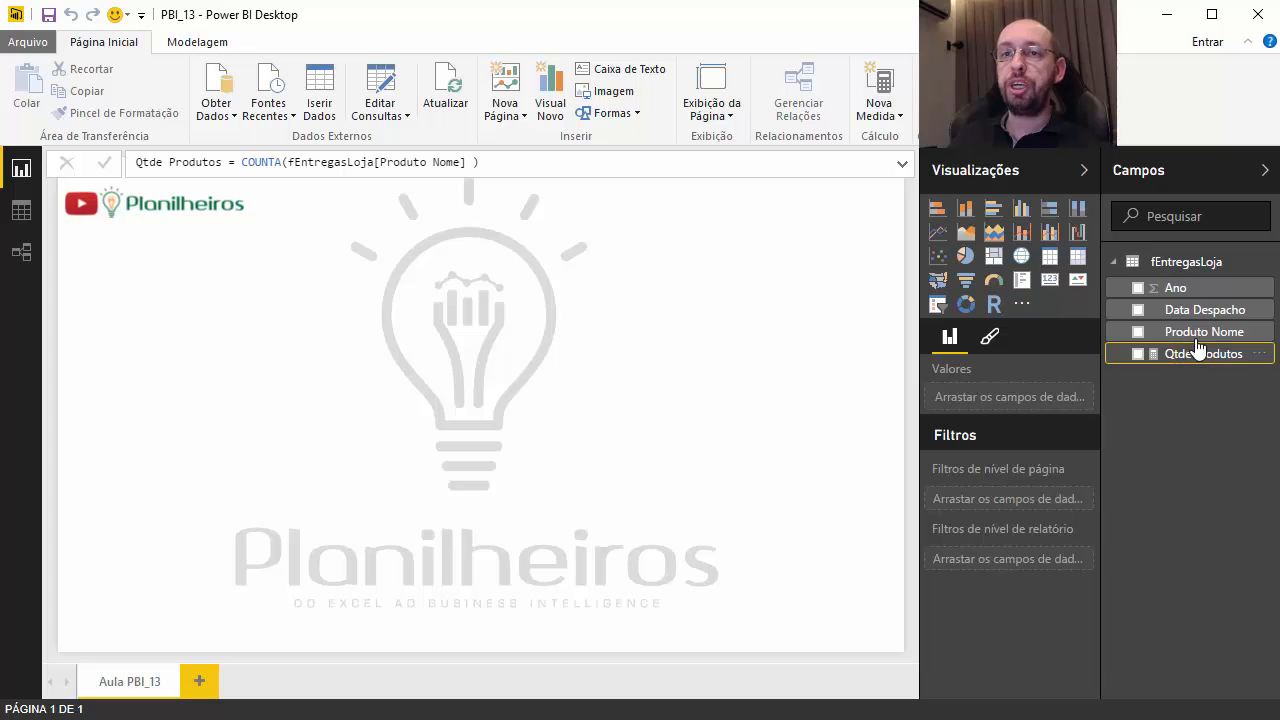
pyautogui.click(1197, 333)
pyautogui.click(1195, 356)
pyautogui.click(199, 41)
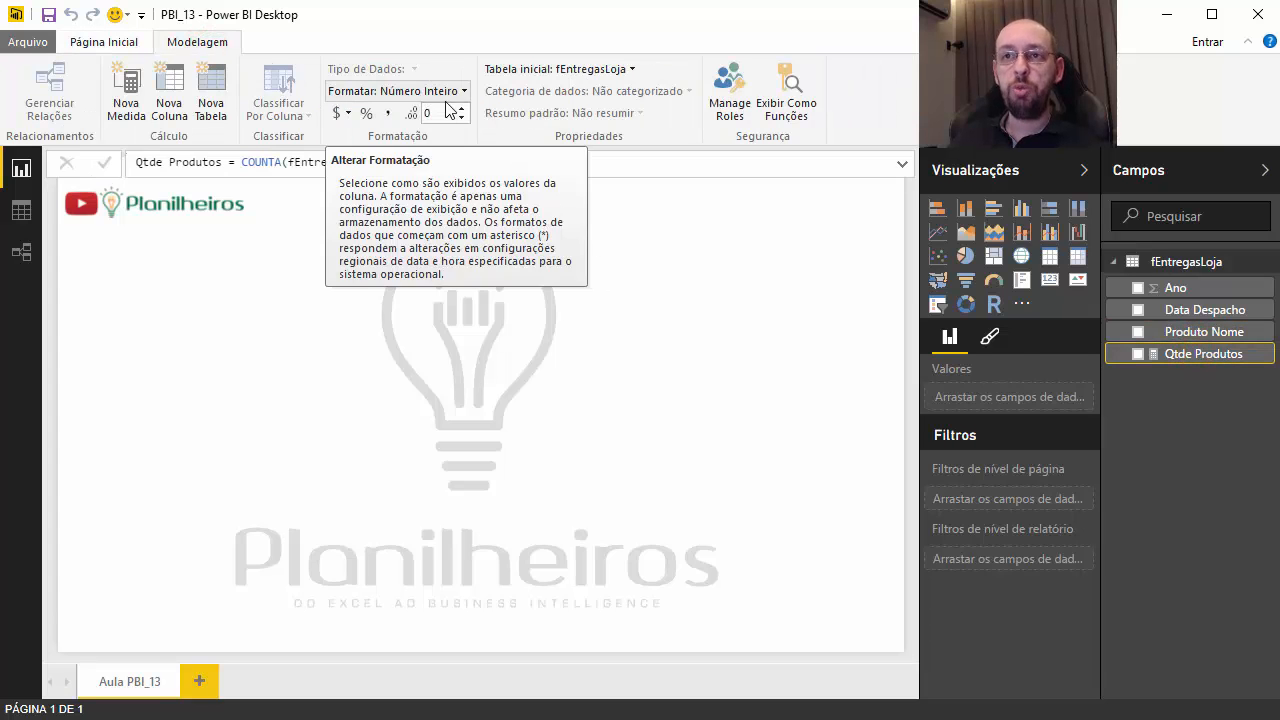
pyautogui.click(388, 113)
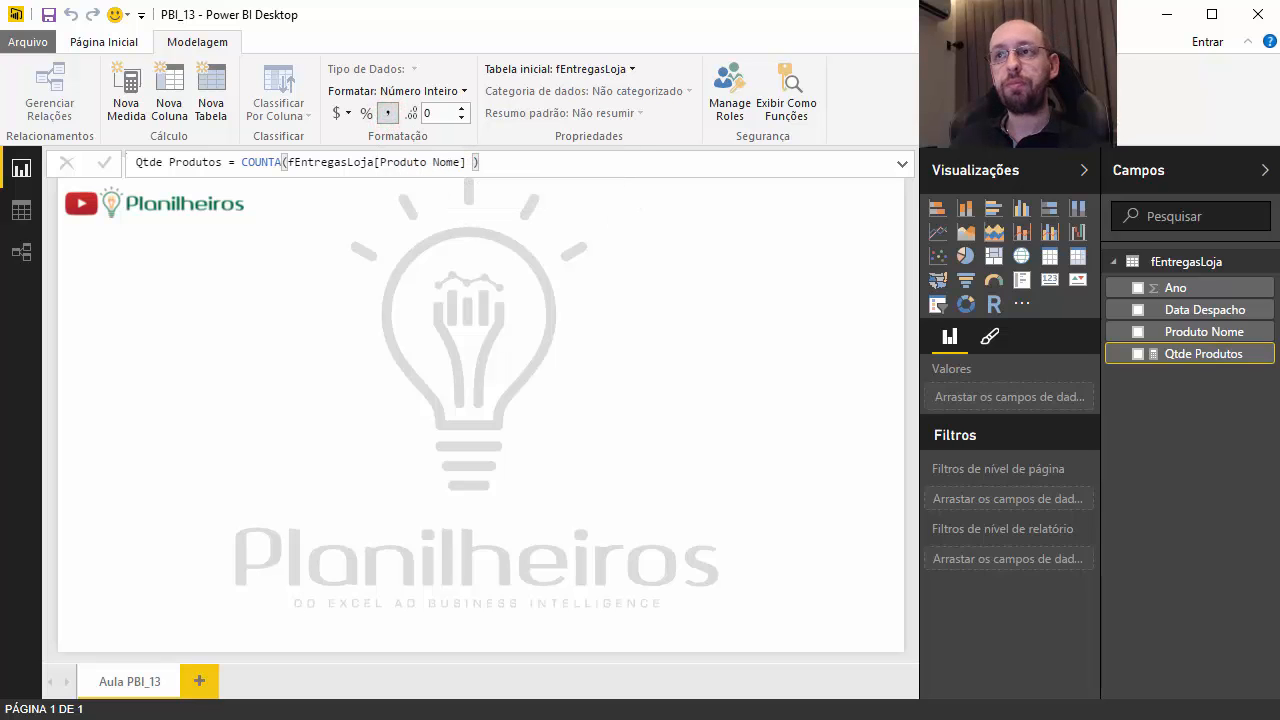
pyautogui.hotkey('alt', 'Tab')
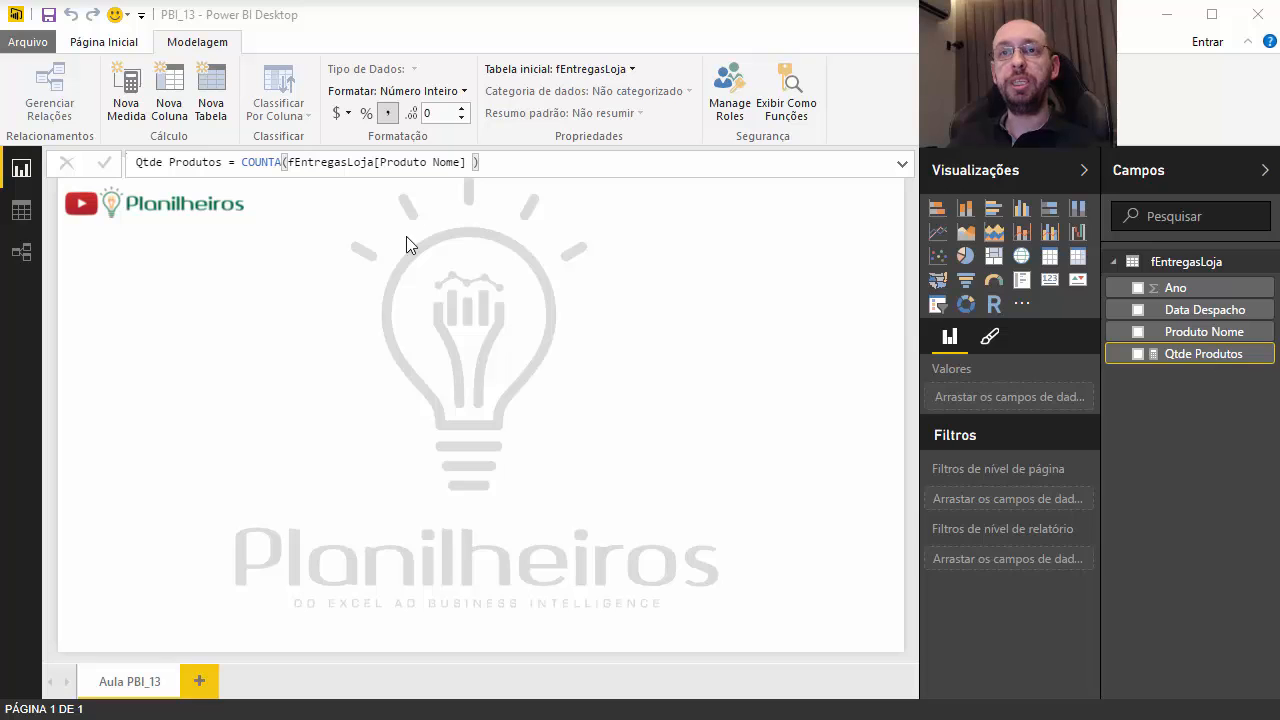
pyautogui.click(452, 300)
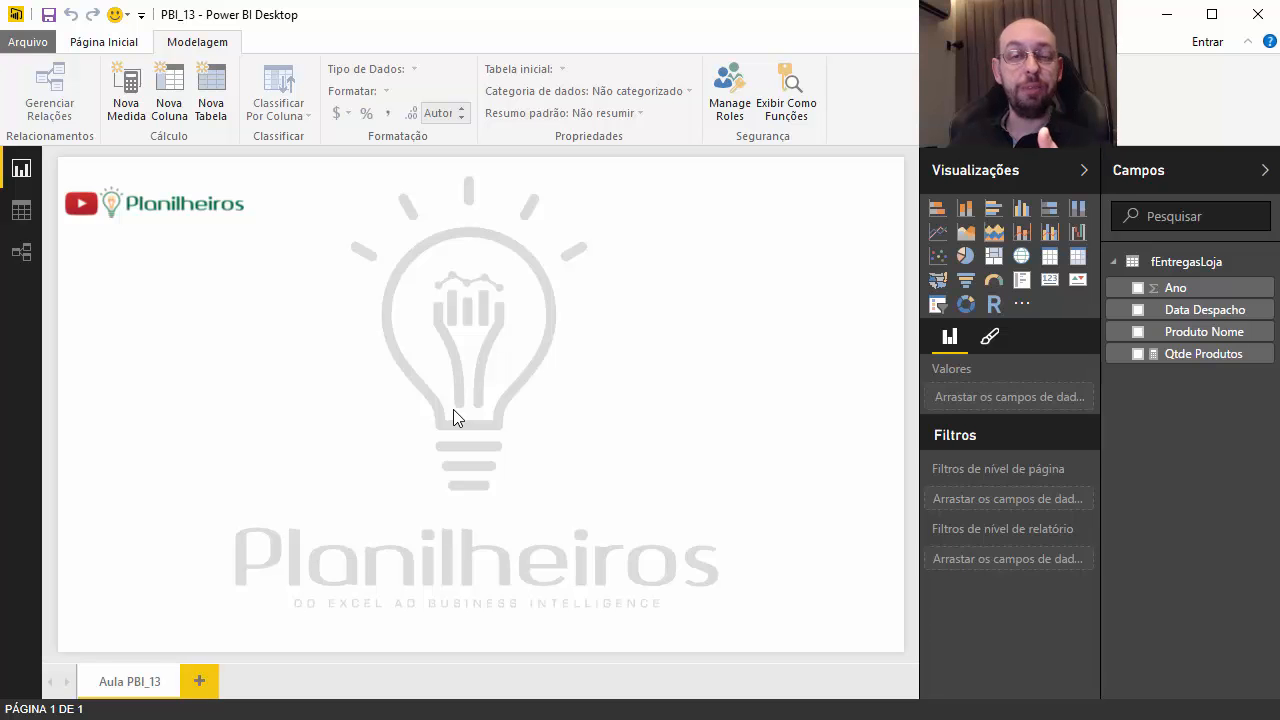
# Check the Valor column in the data view, and start a new fEntregasLoja measure named Receita Total on the report page.
pyautogui.click(21, 210)
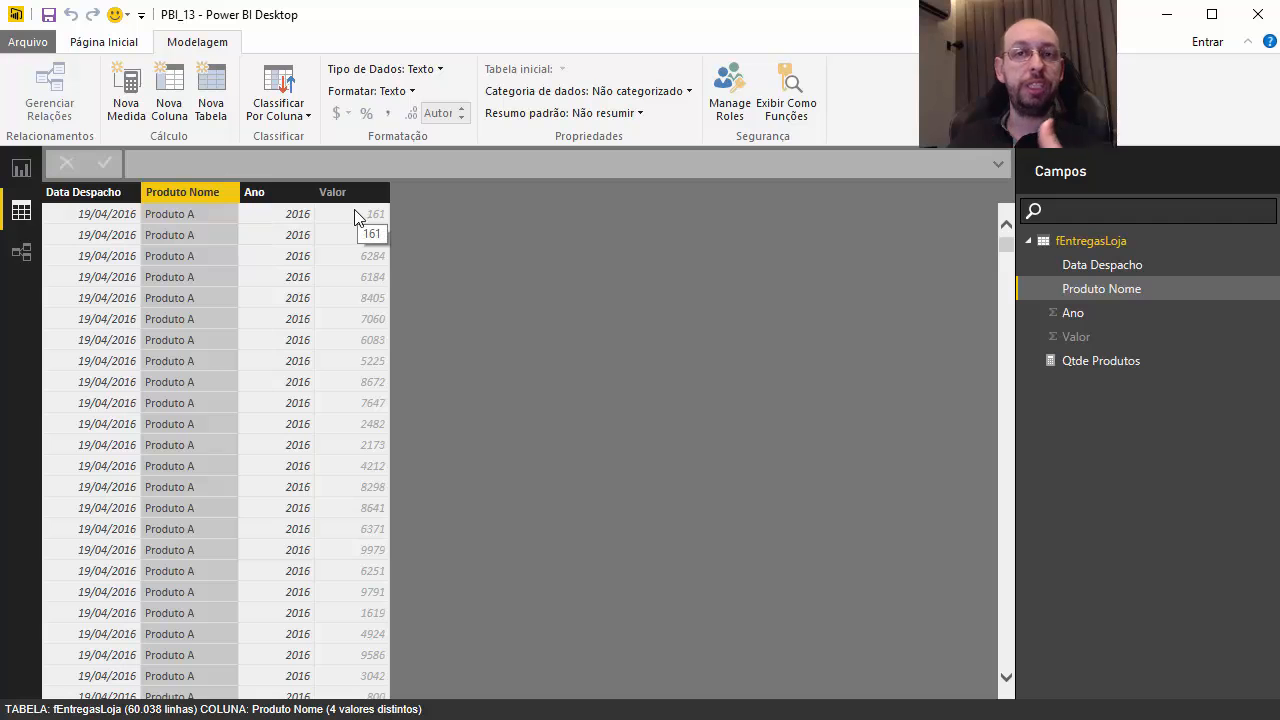
pyautogui.click(21, 168)
pyautogui.rightClick(1180, 261)
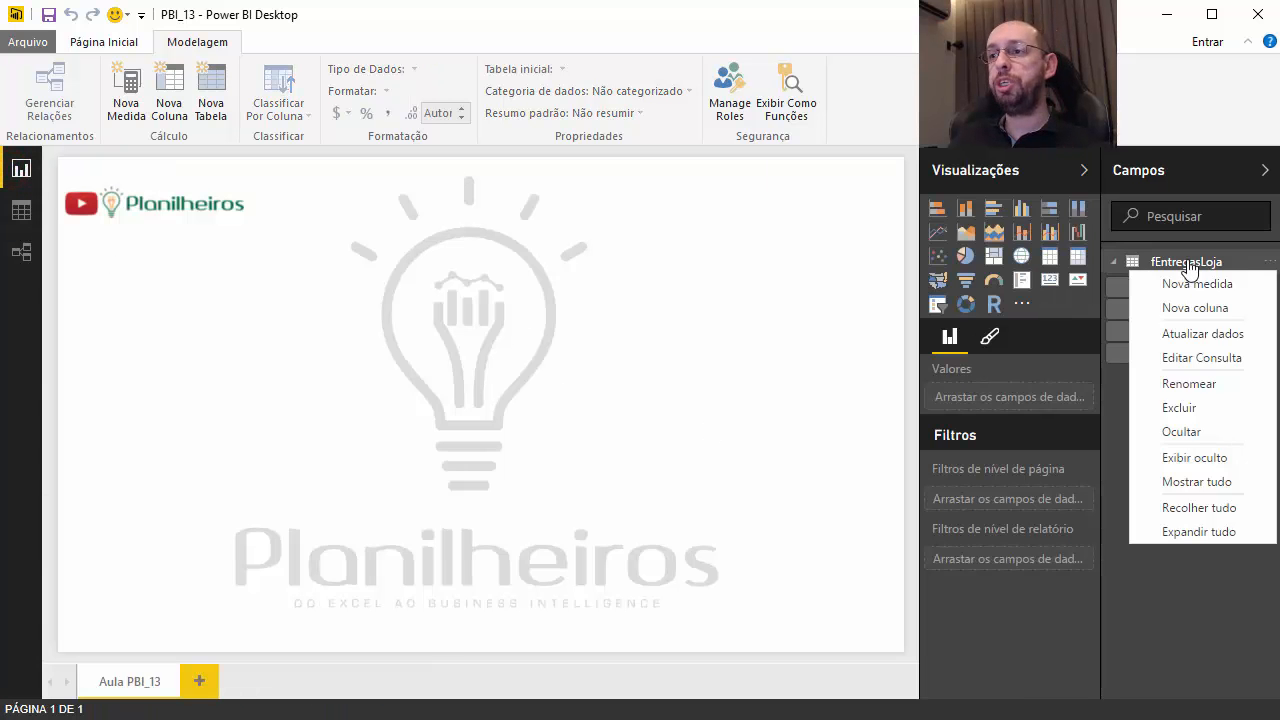
pyautogui.click(1177, 283)
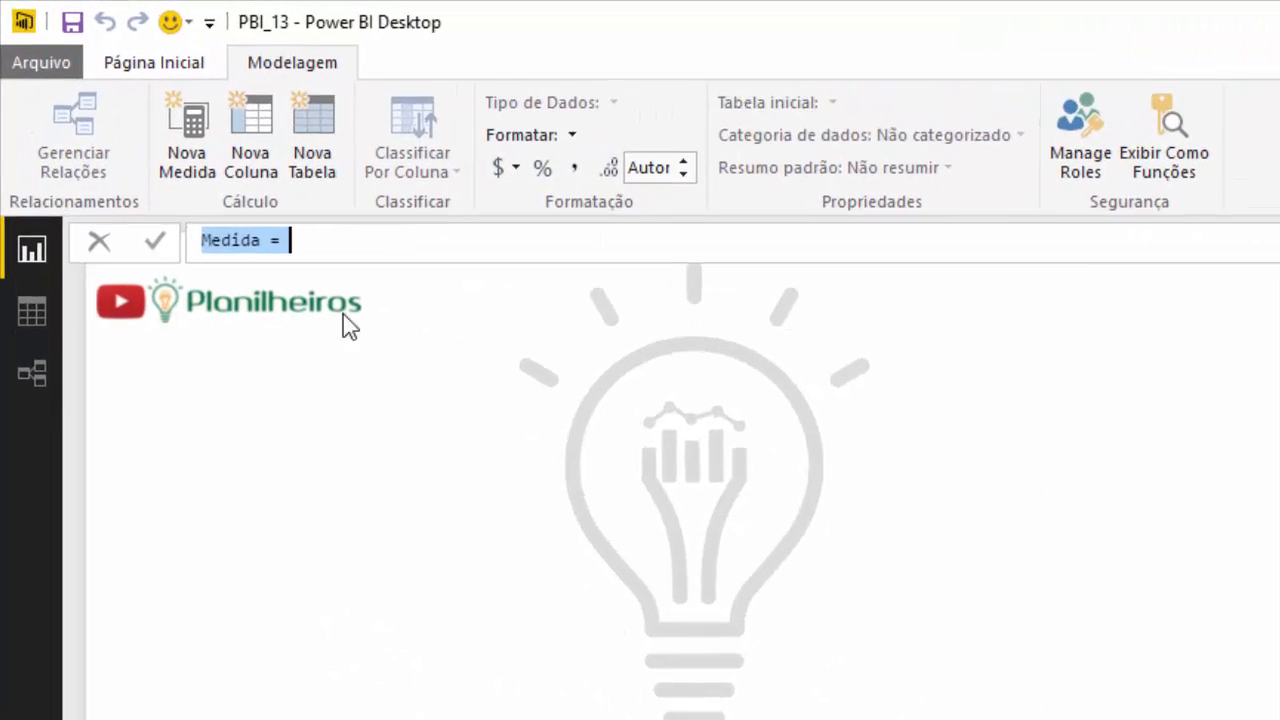
pyautogui.doubleClick(237, 242)
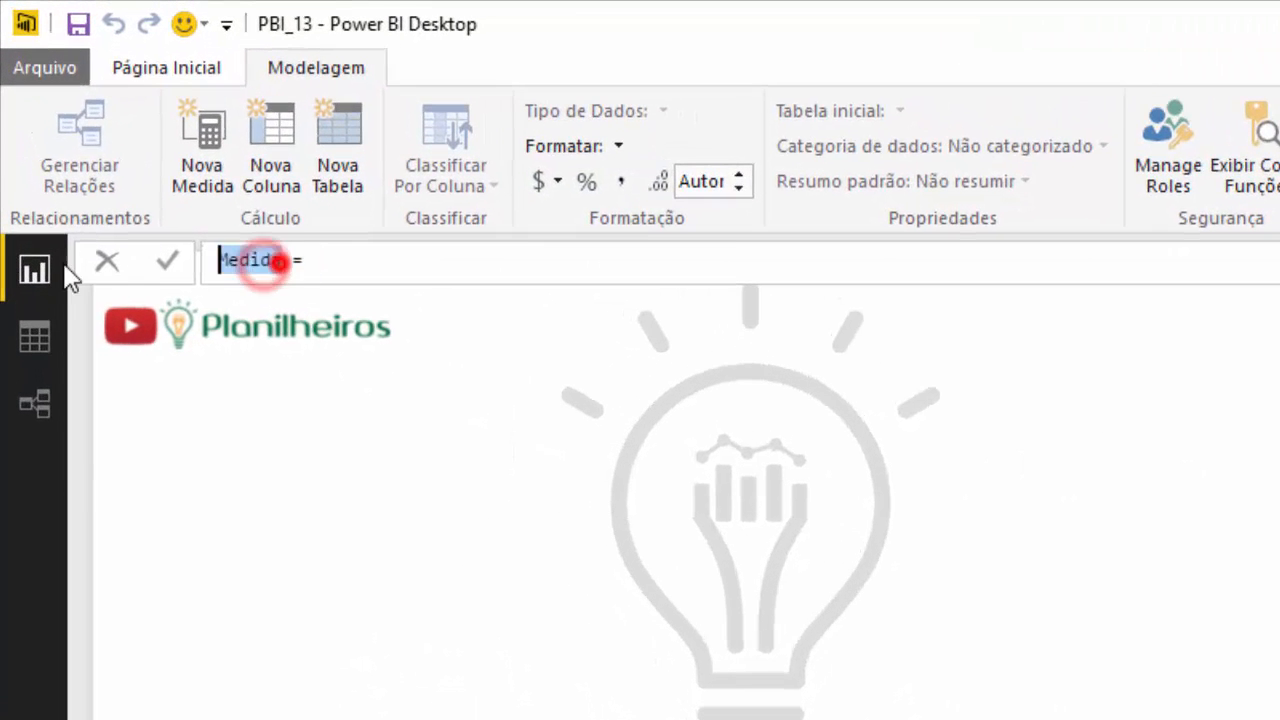
pyautogui.write('Rceita')
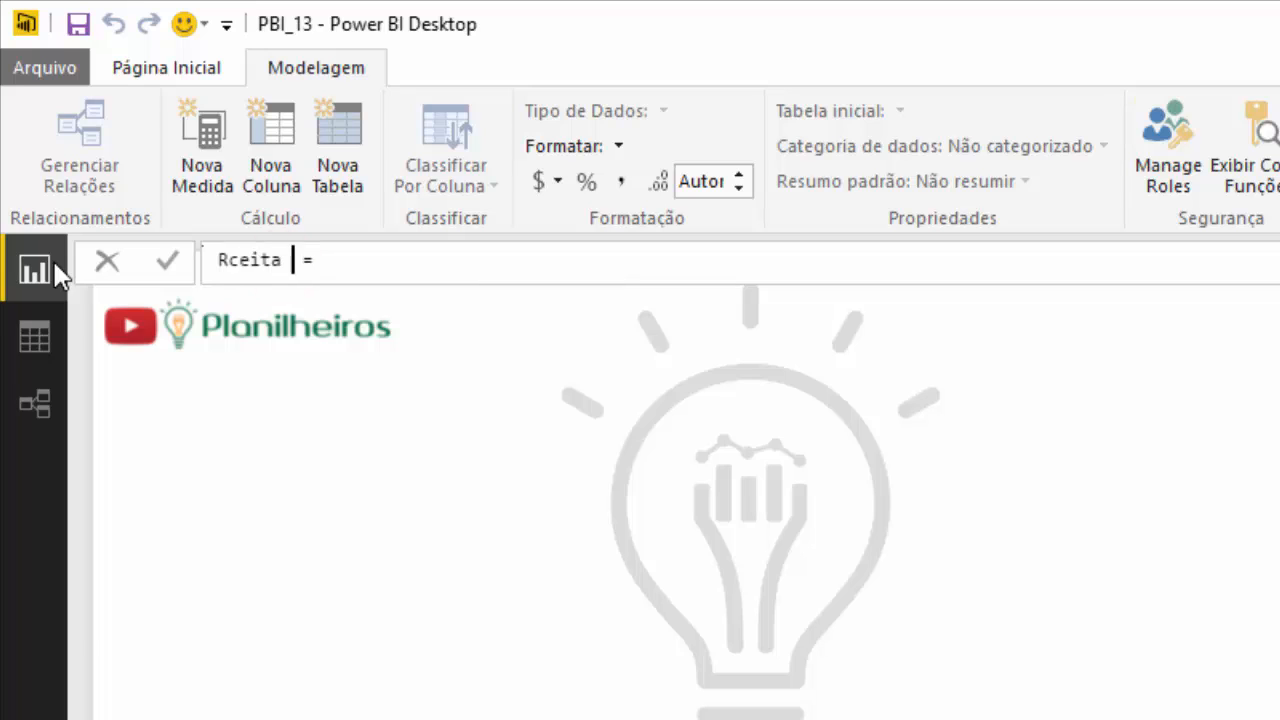
pyautogui.press('BackSpace')
pyautogui.press('BackSpace')
pyautogui.press('BackSpace')
pyautogui.press('BackSpace')
pyautogui.press('BackSpace')
pyautogui.write('eceita Total')
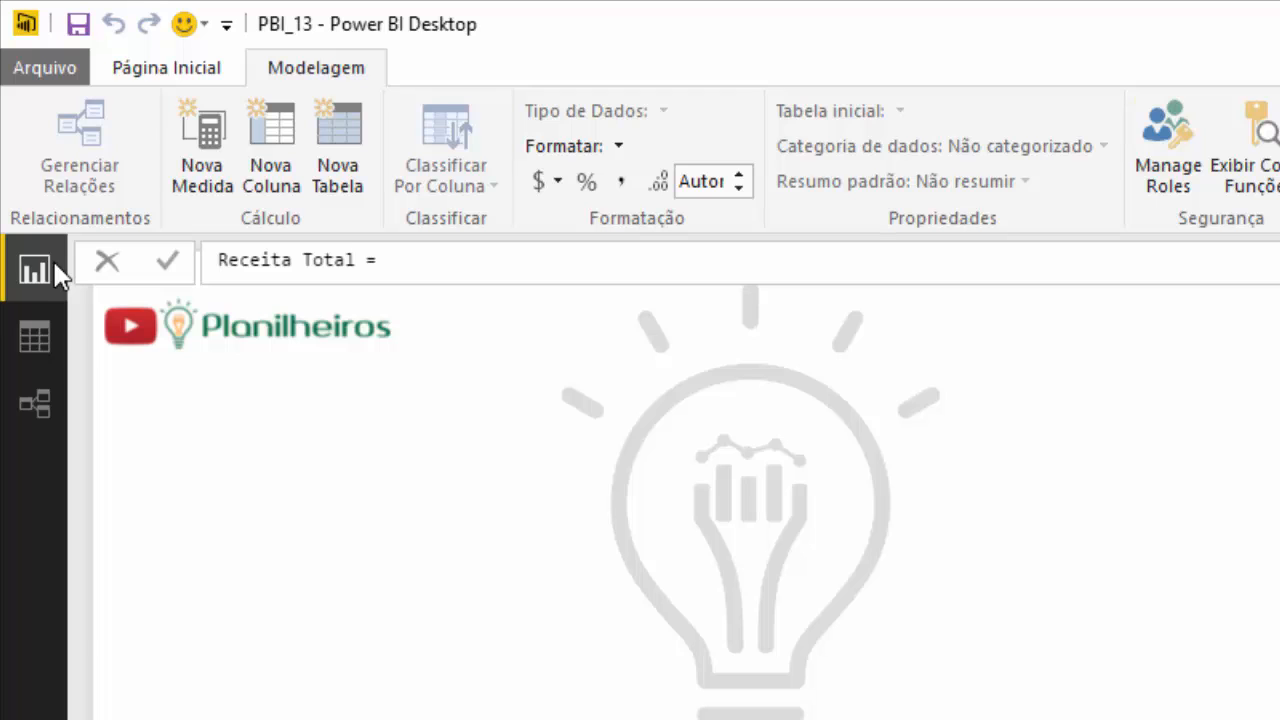
# Define the Receita Total measure as SUM(fEntregasLoja[Valor]).
pyautogui.write('sum')
pyautogui.press('Tab')
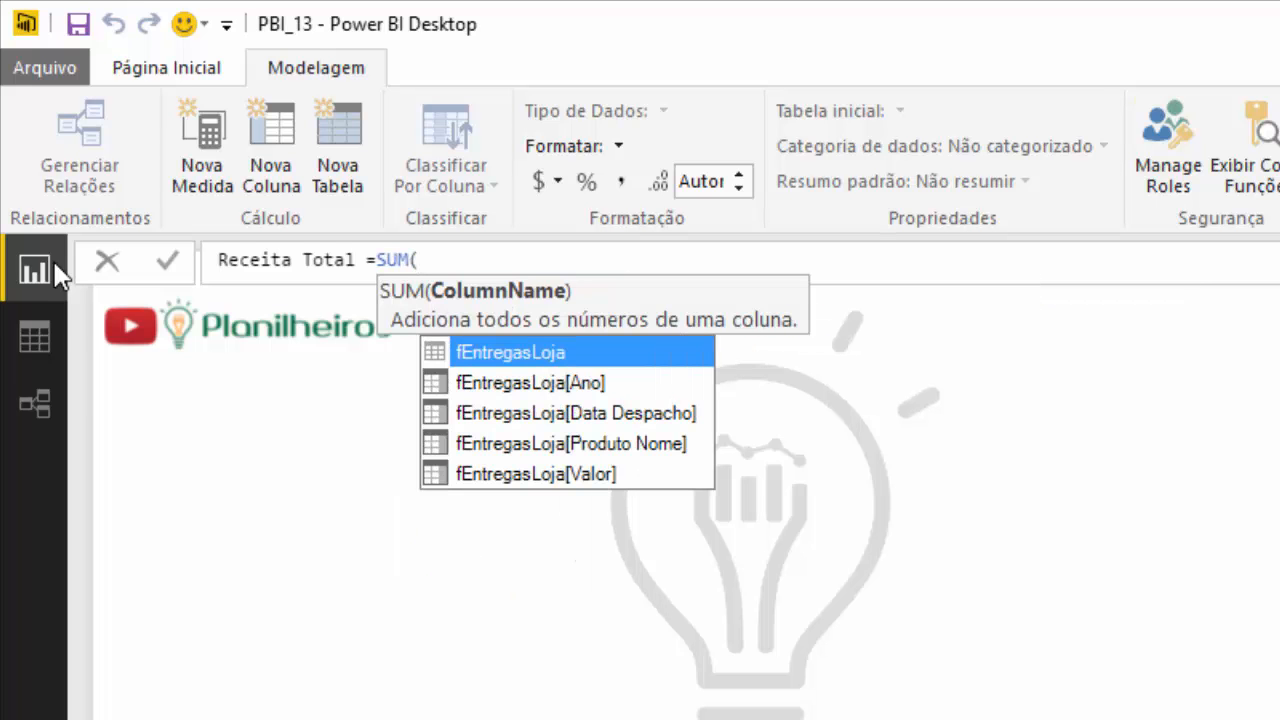
pyautogui.press('Down')
pyautogui.press('Down')
pyautogui.press('Down')
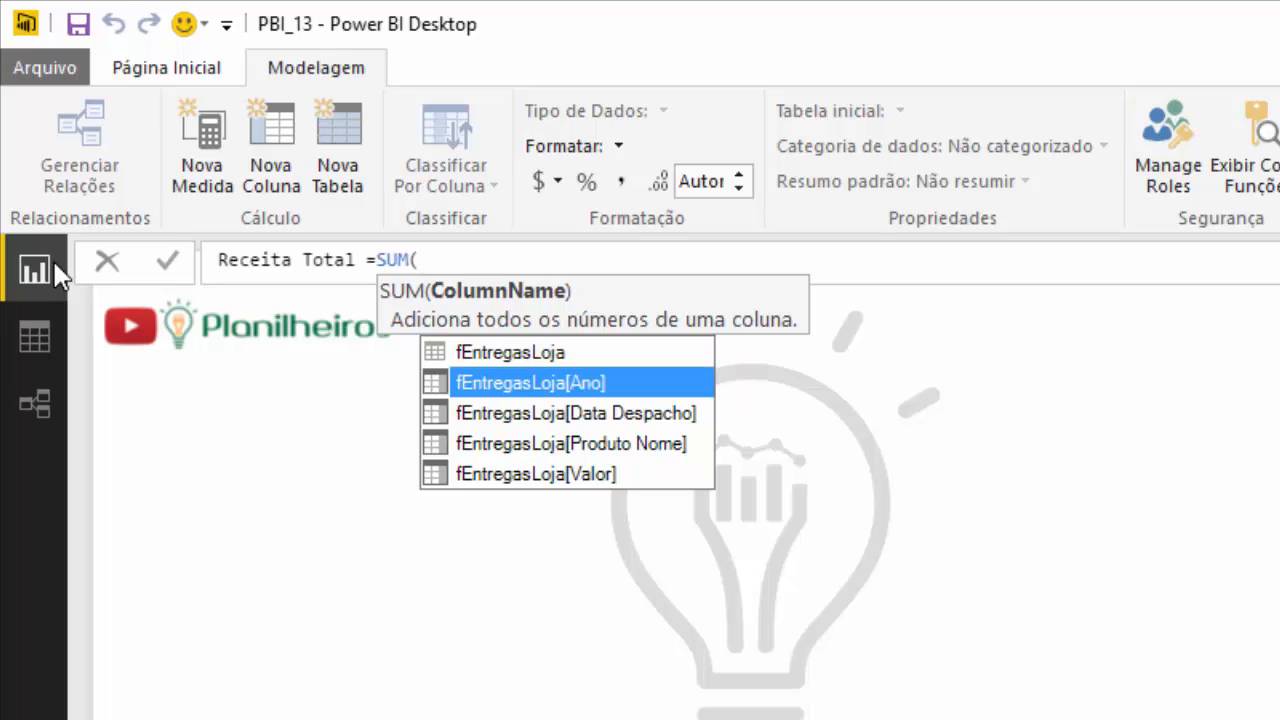
pyautogui.press('Down')
pyautogui.press('Tab')
pyautogui.press('Return')
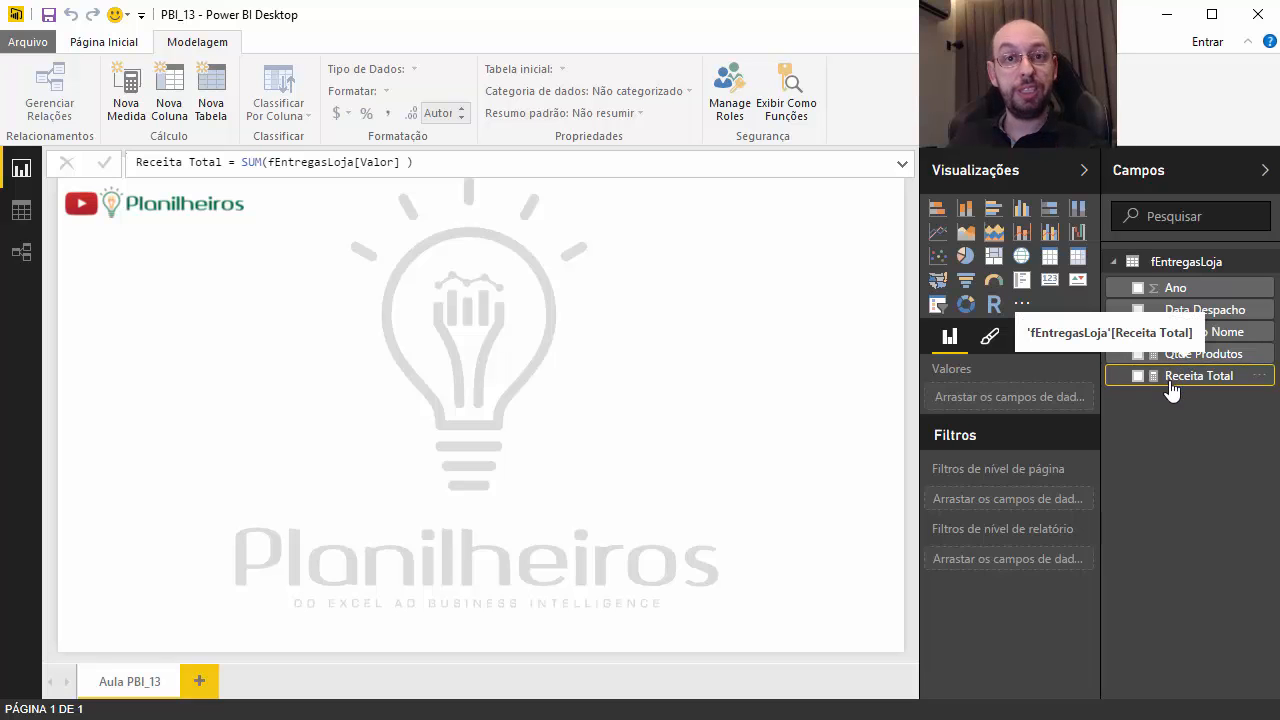
# Format the Receita Total measure as currency, R$ Português (Brasil), with 2 decimal places.
pyautogui.click(1170, 355)
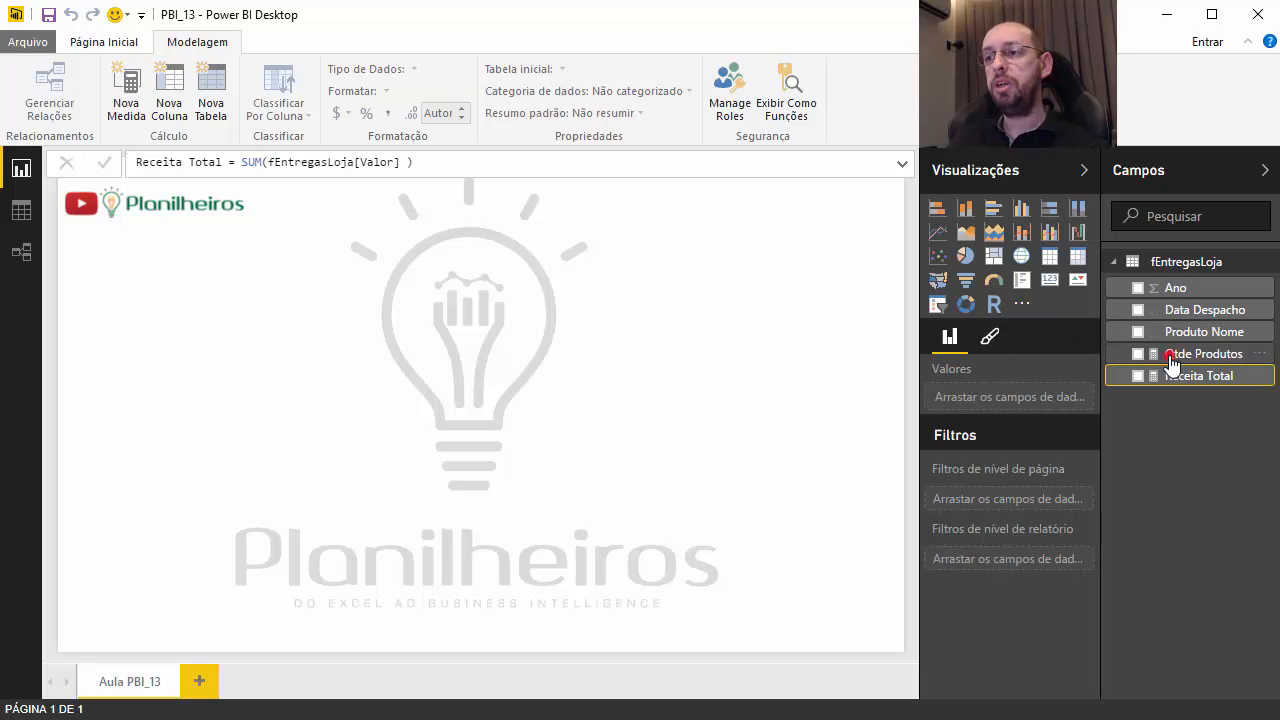
pyautogui.click(1179, 377)
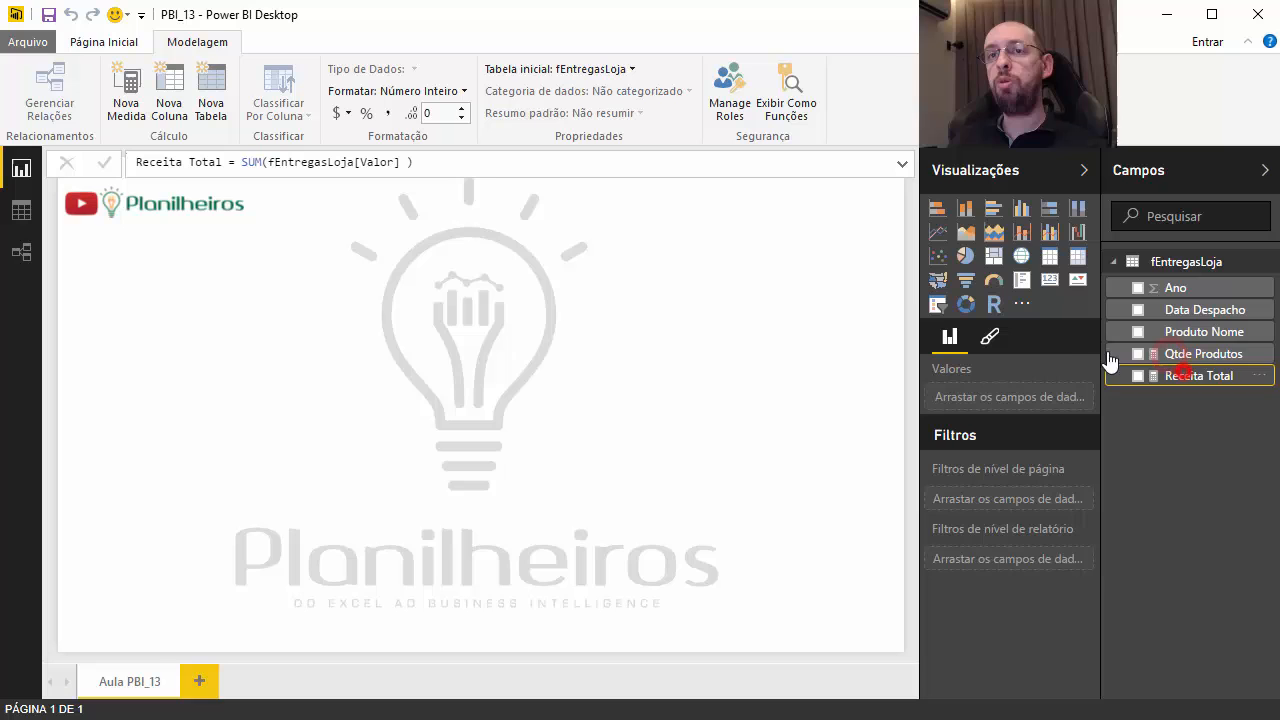
pyautogui.click(348, 113)
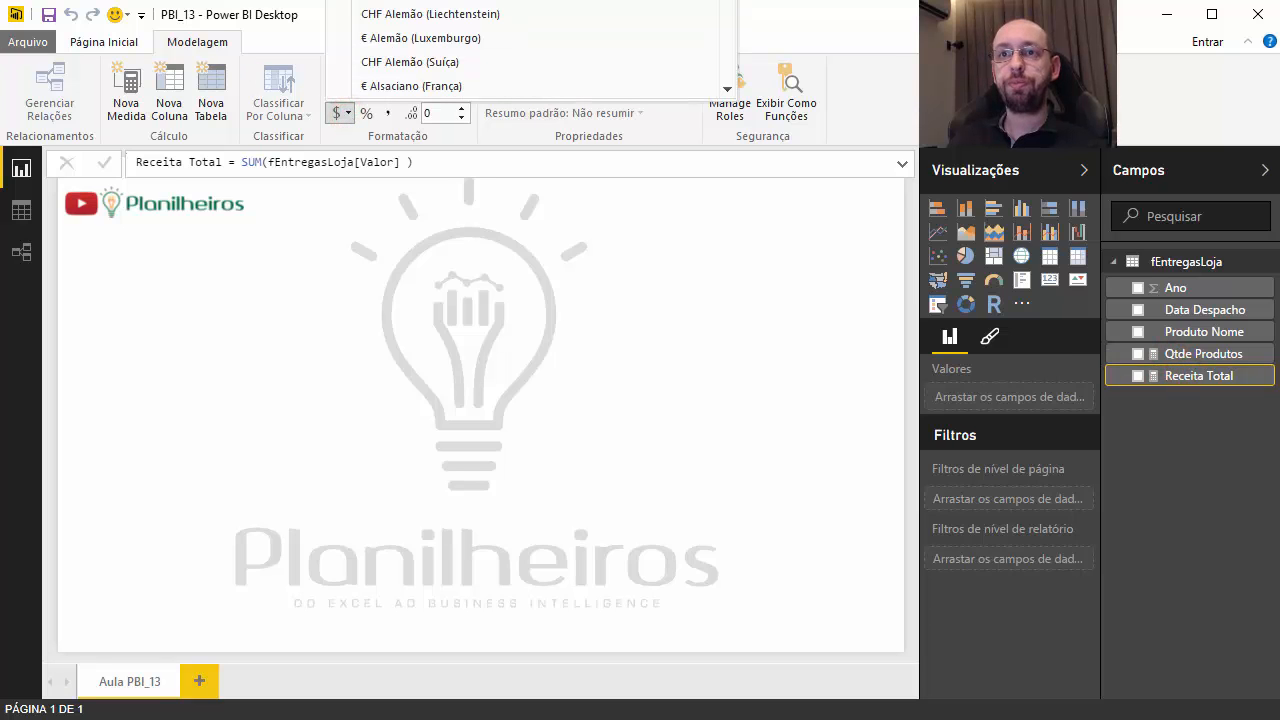
pyautogui.click(343, 110)
pyautogui.click(404, 91)
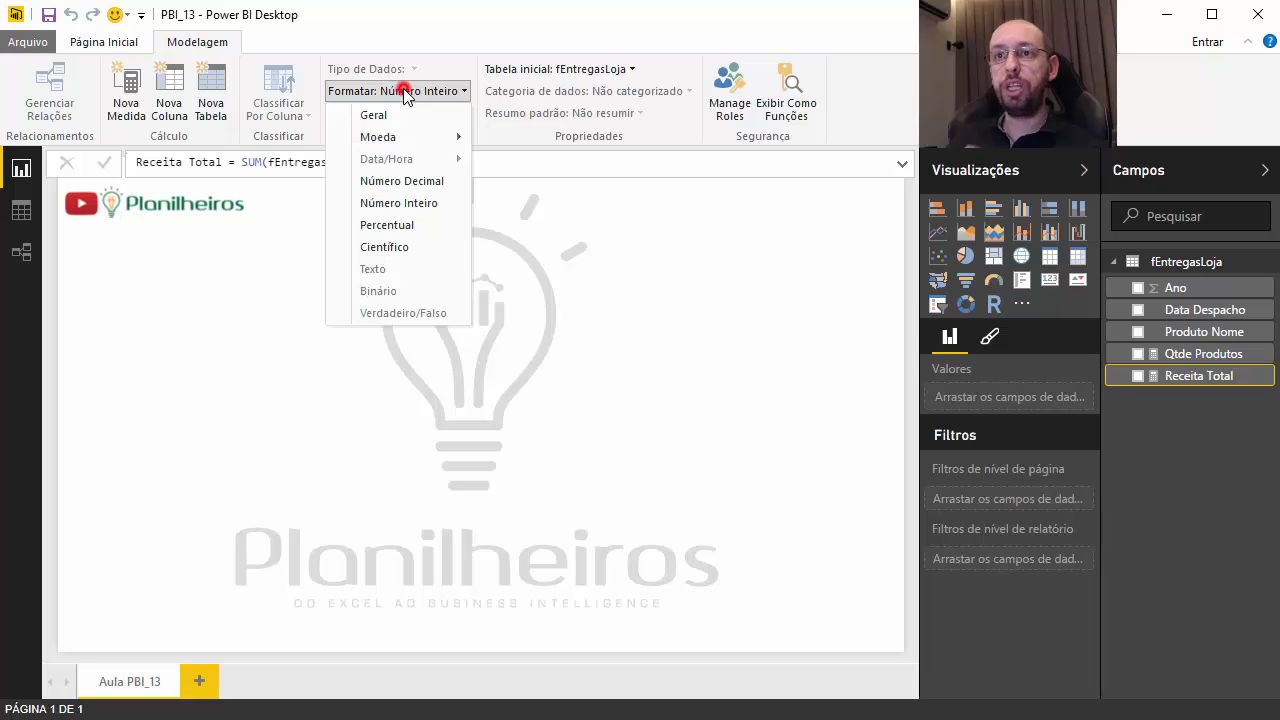
pyautogui.moveTo(378, 137)
pyautogui.click(552, 100)
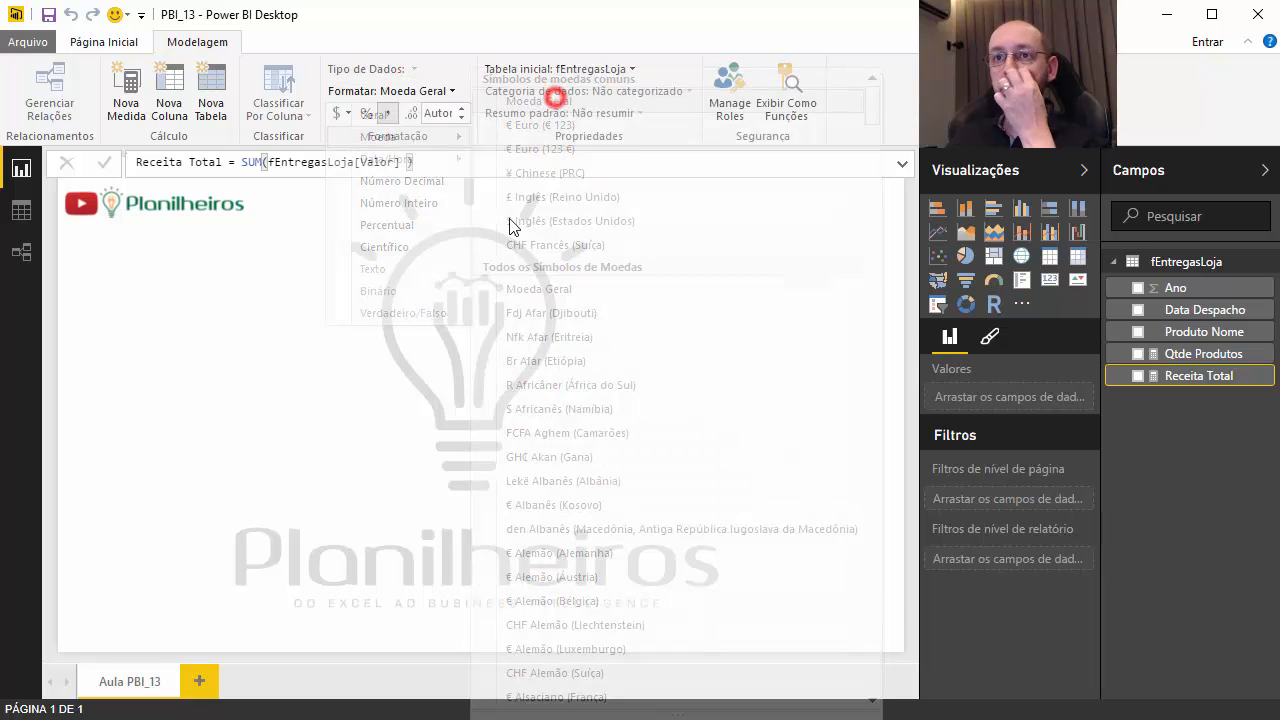
pyautogui.click(438, 113)
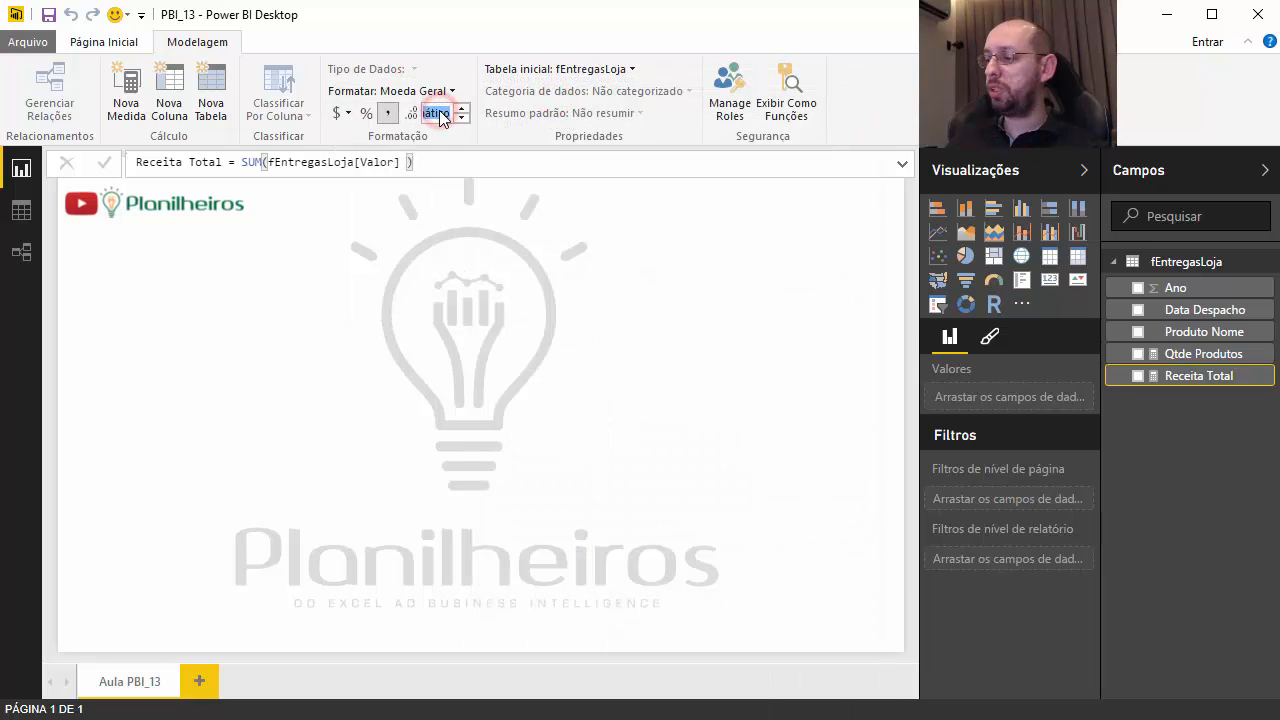
pyautogui.write('2')
pyautogui.press('Return')
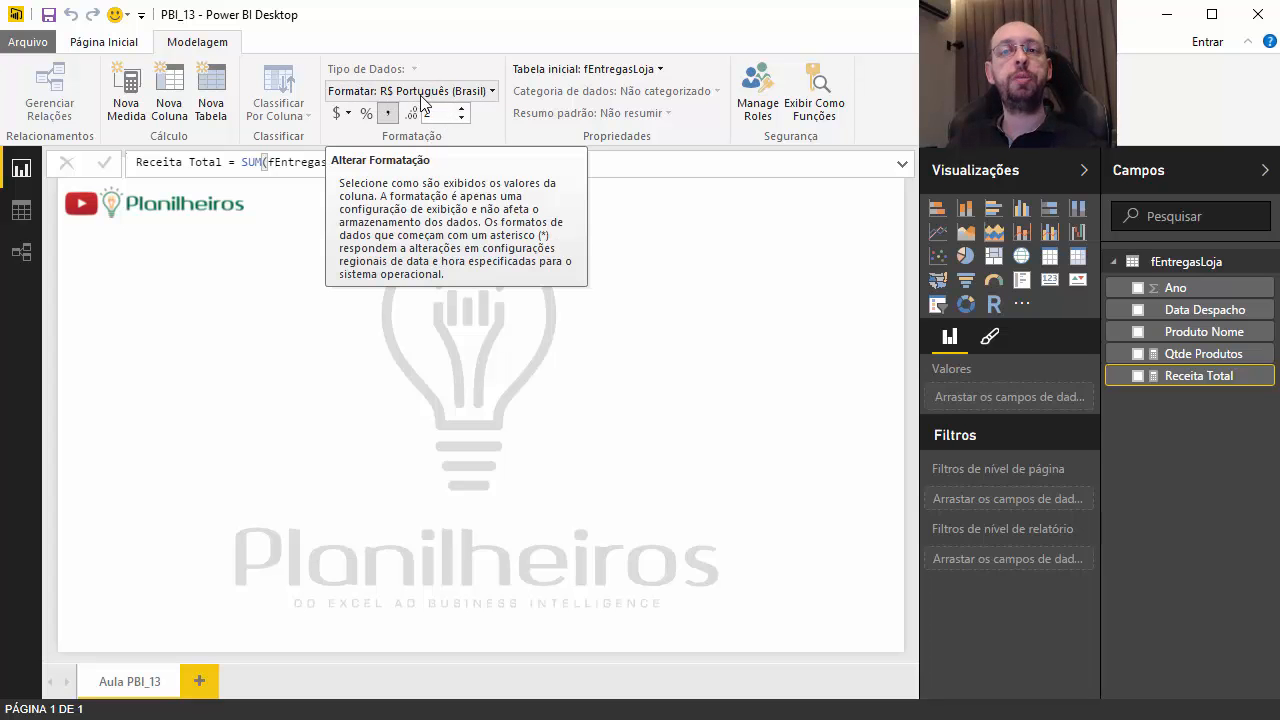
pyautogui.click(383, 351)
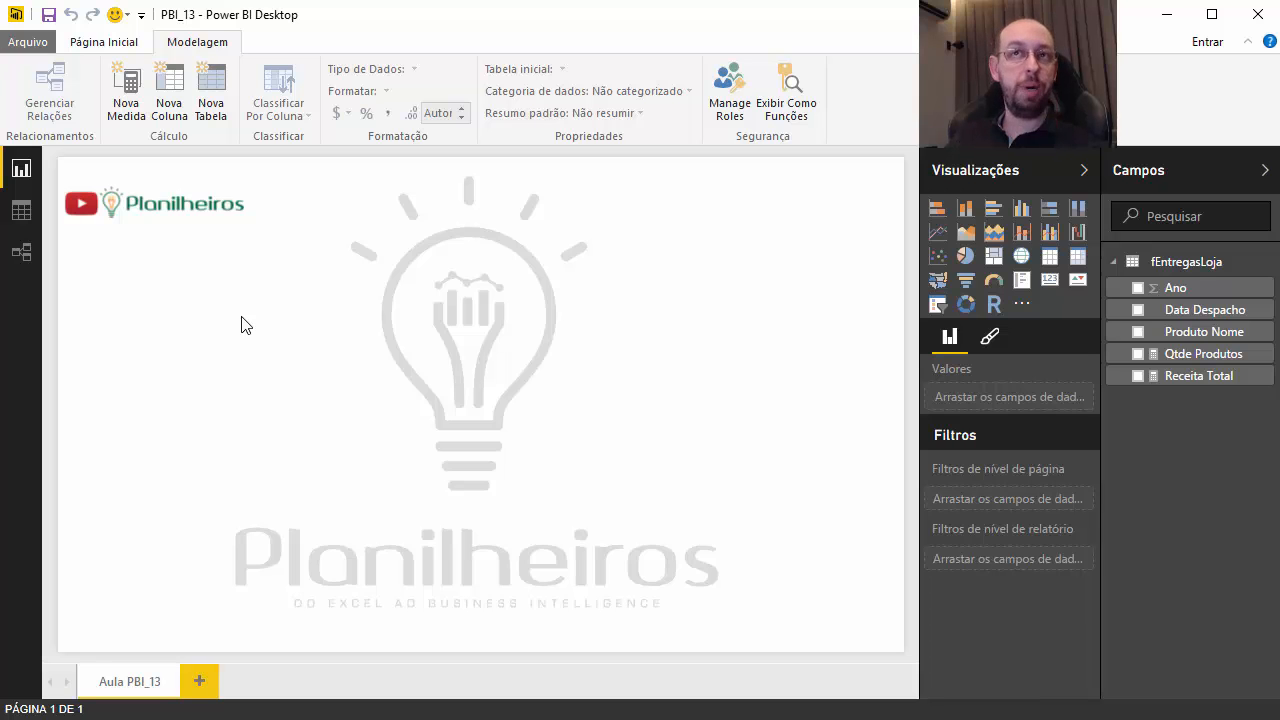
# Add Receita Total to the report page as a table visual, placed below the logo and widened to nearly double.
pyautogui.click(364, 304)
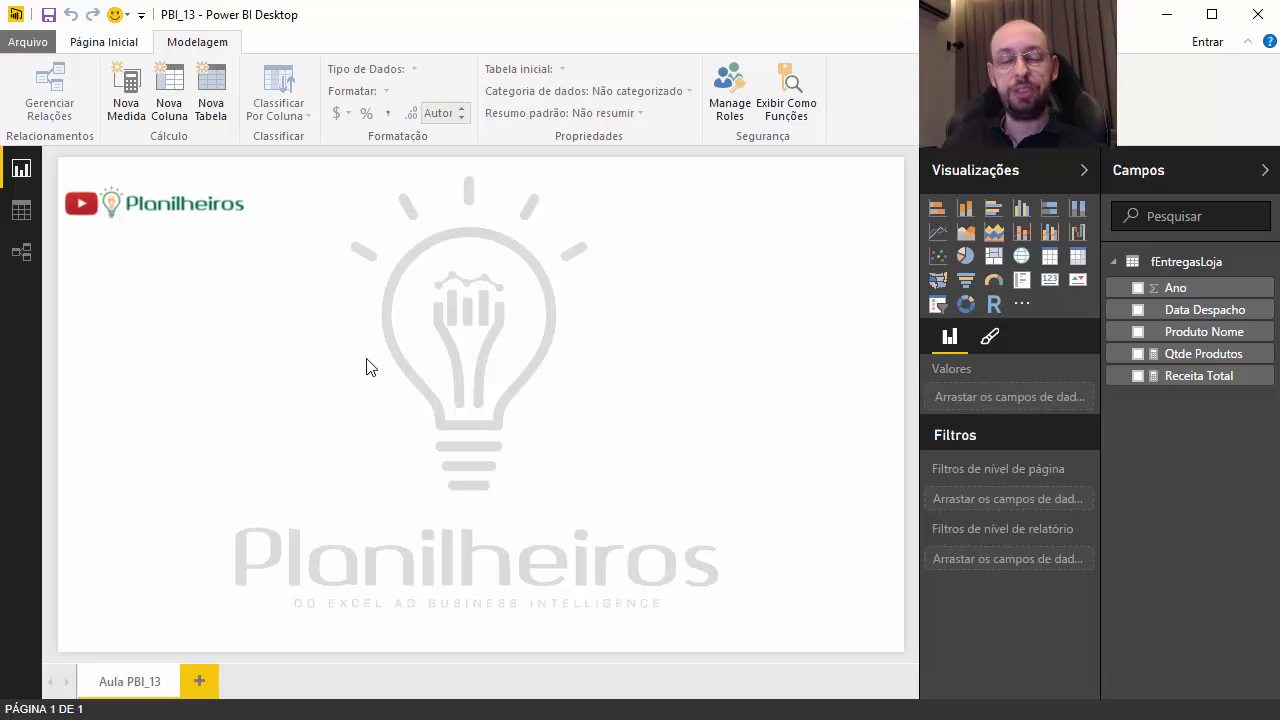
pyautogui.click(355, 400)
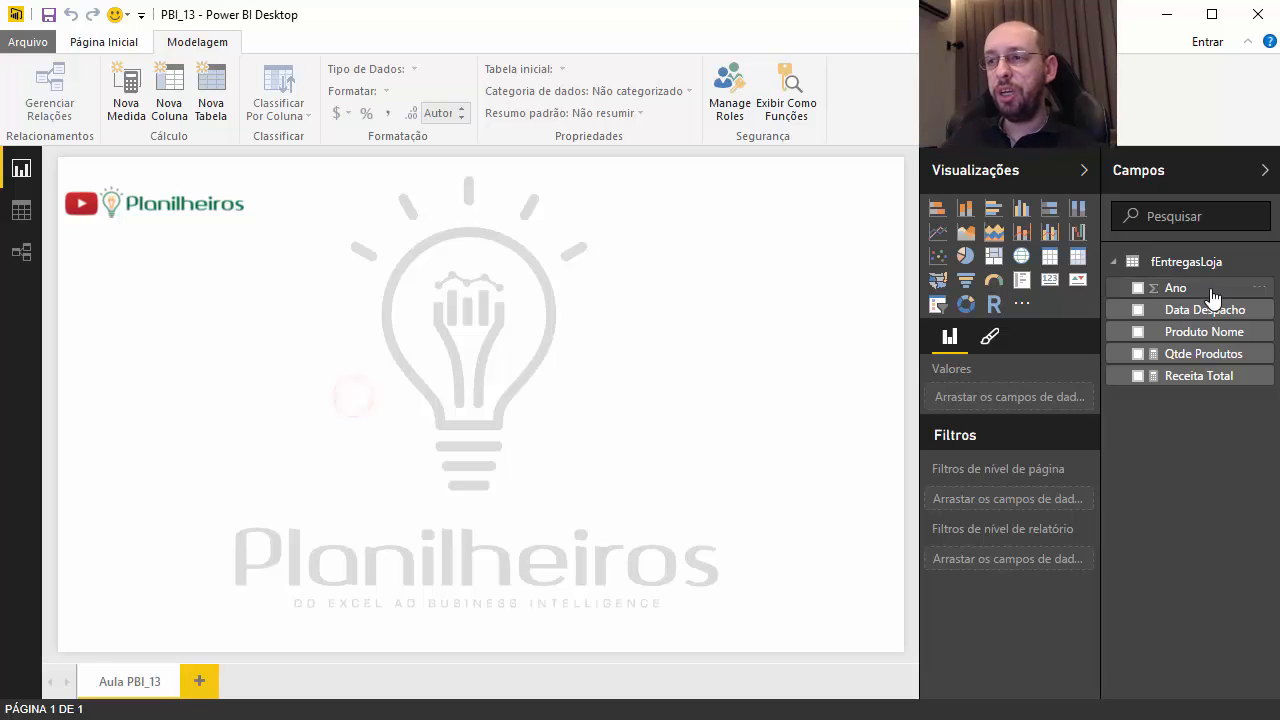
pyautogui.click(1138, 376)
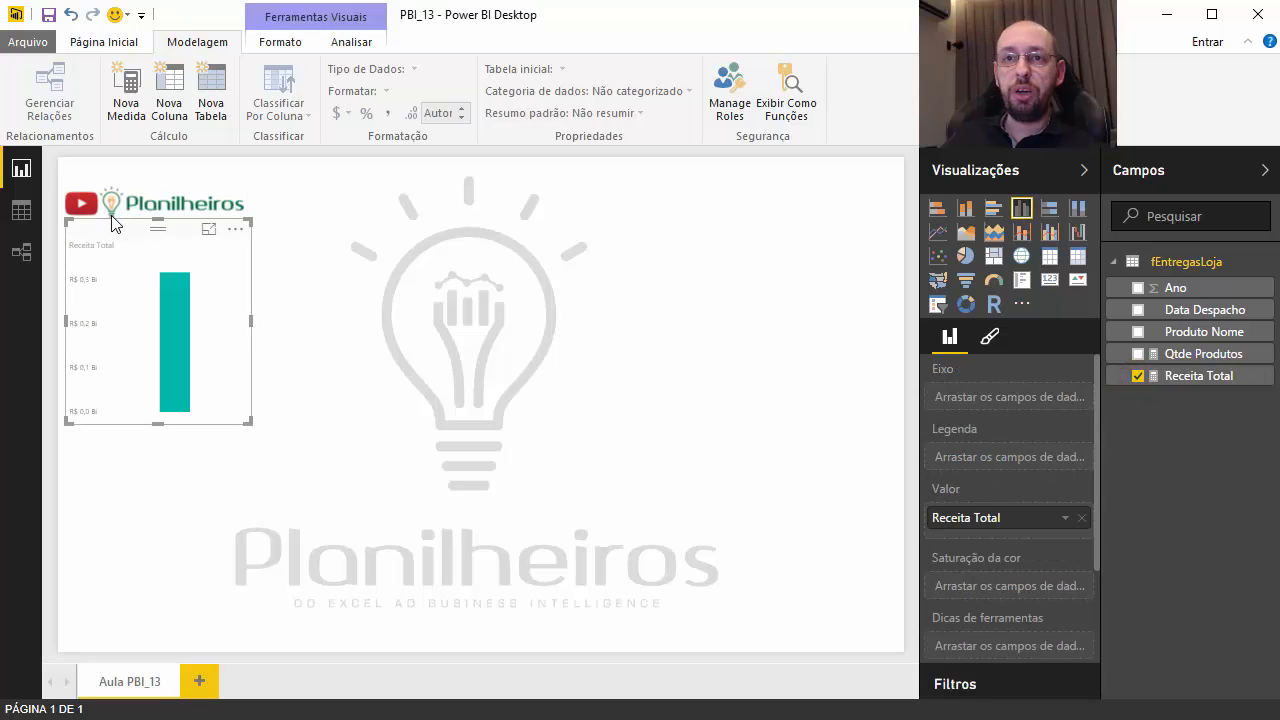
pyautogui.moveTo(140, 265); pyautogui.dragTo(320, 332)
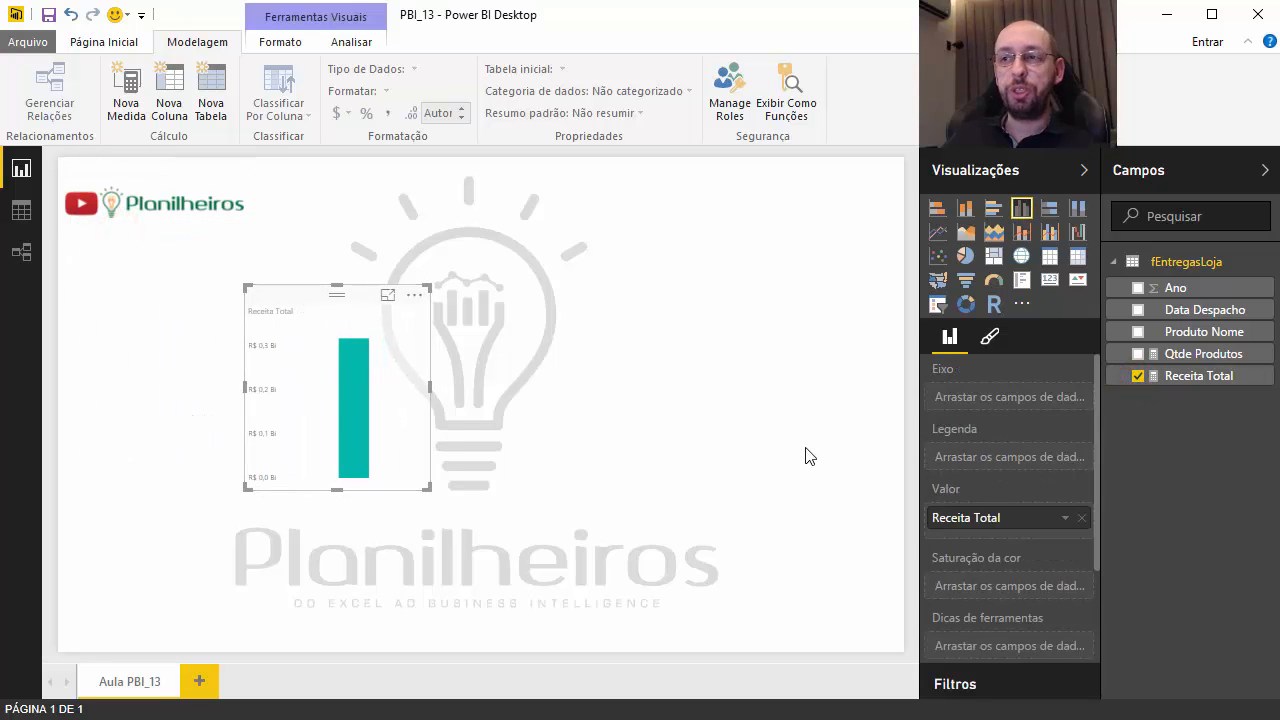
pyautogui.click(1050, 260)
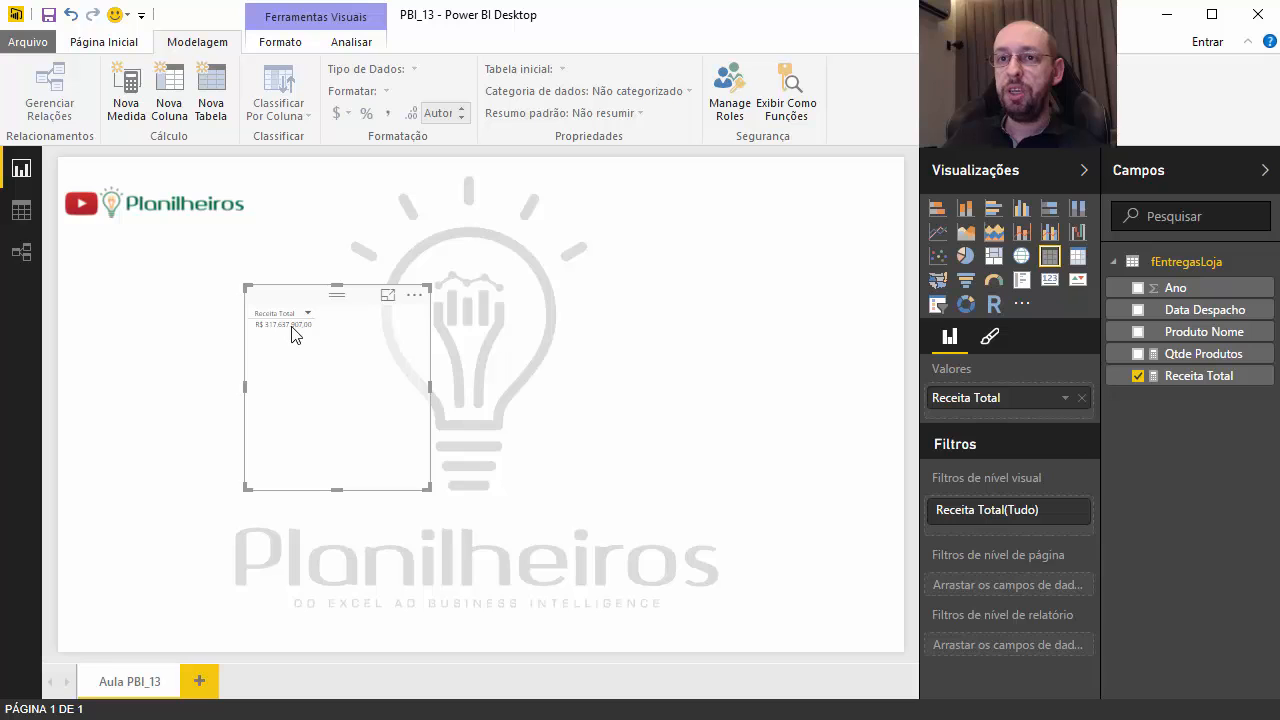
pyautogui.moveTo(431, 388); pyautogui.dragTo(594, 390)
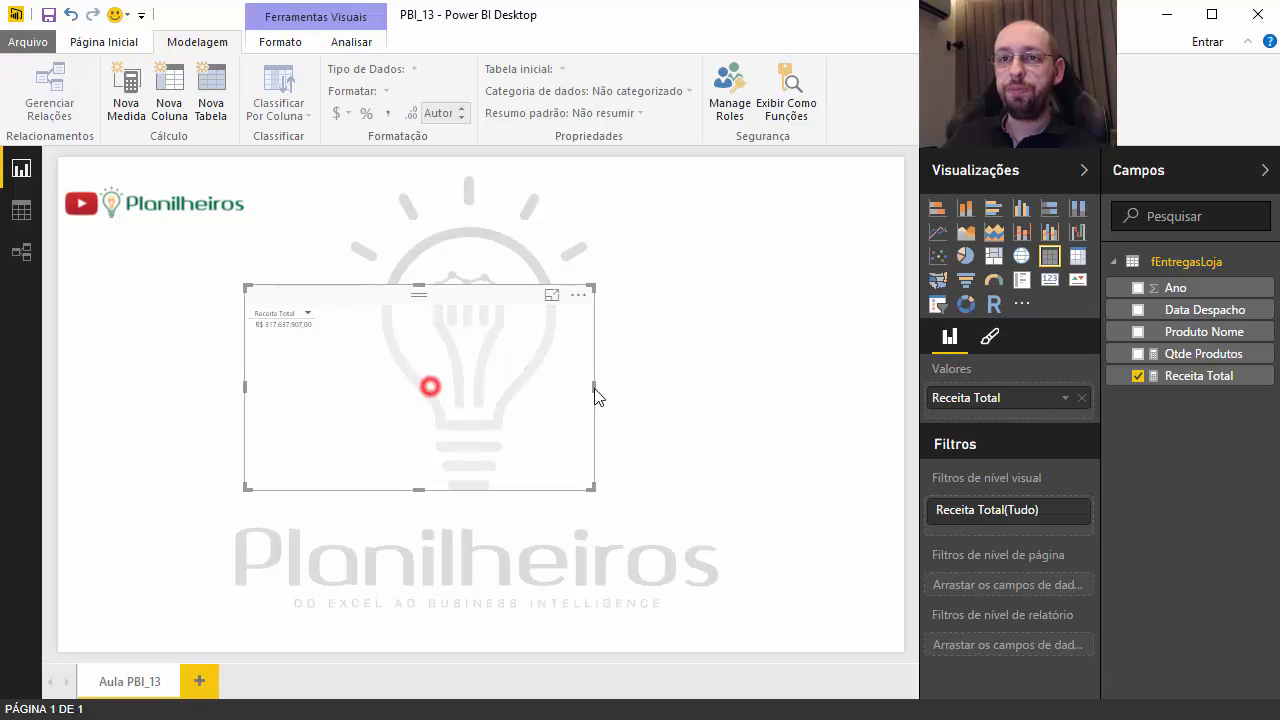
# Move the table visual to the page's right side, narrow it, and order its columns as Ano, Produto Nome, Receita Total.
pyautogui.moveTo(312, 301); pyautogui.dragTo(614, 290)
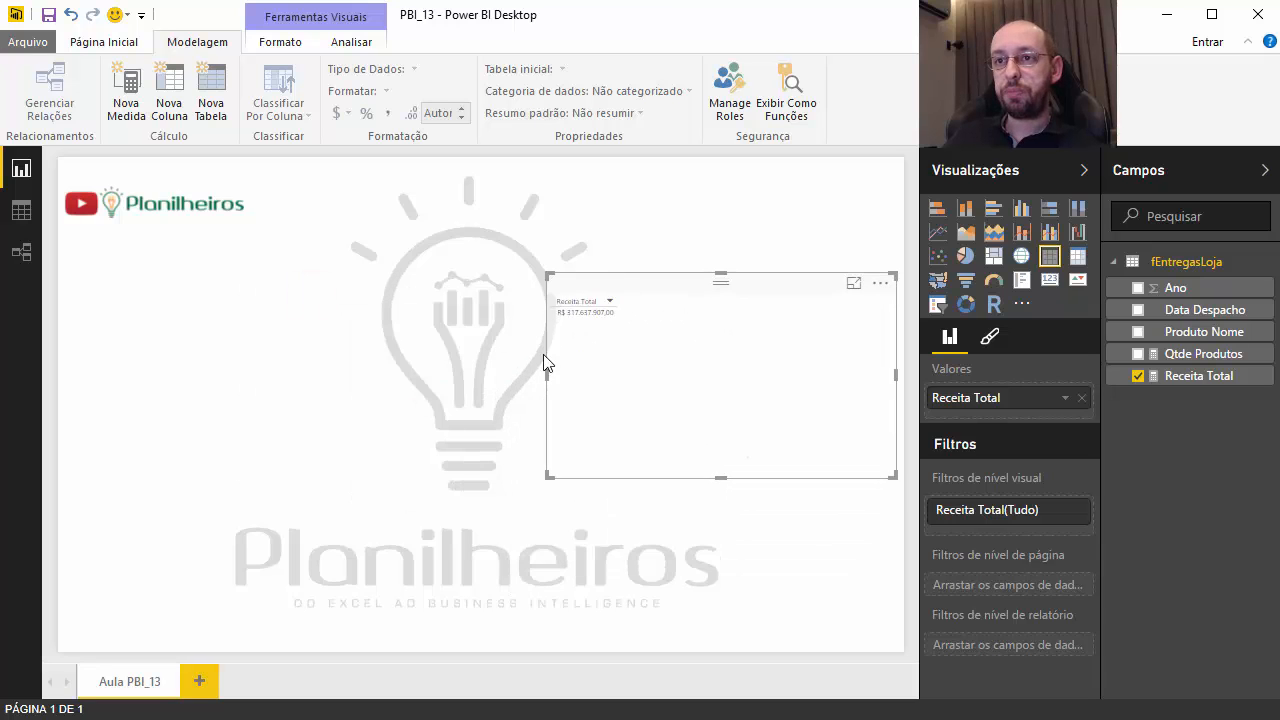
pyautogui.moveTo(548, 381); pyautogui.dragTo(646, 378)
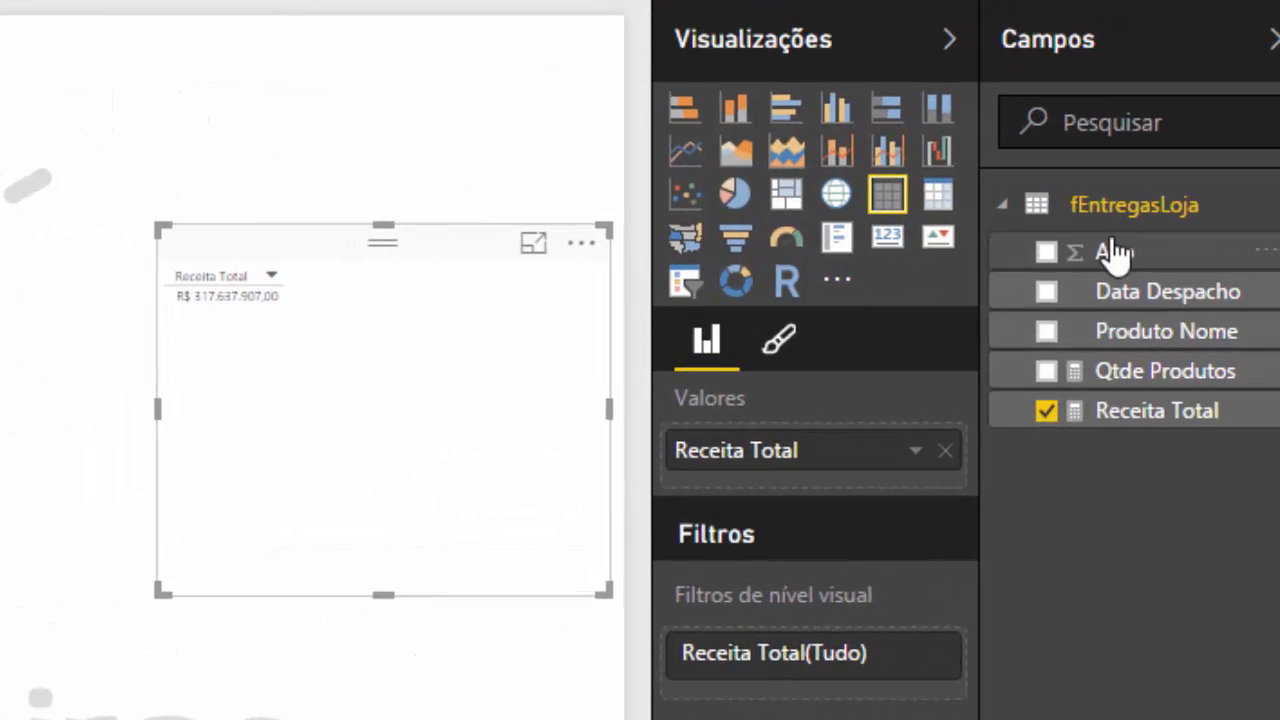
pyautogui.moveTo(1097, 260); pyautogui.dragTo(831, 488)
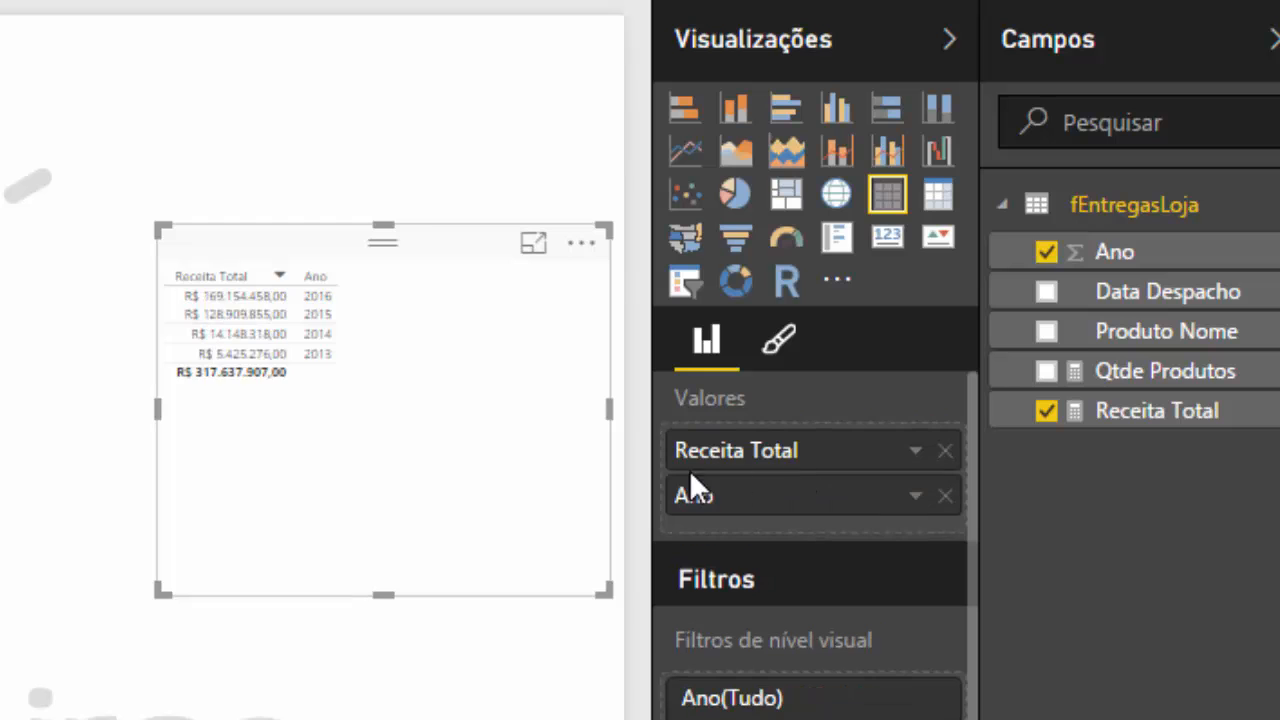
pyautogui.moveTo(745, 497); pyautogui.dragTo(763, 452)
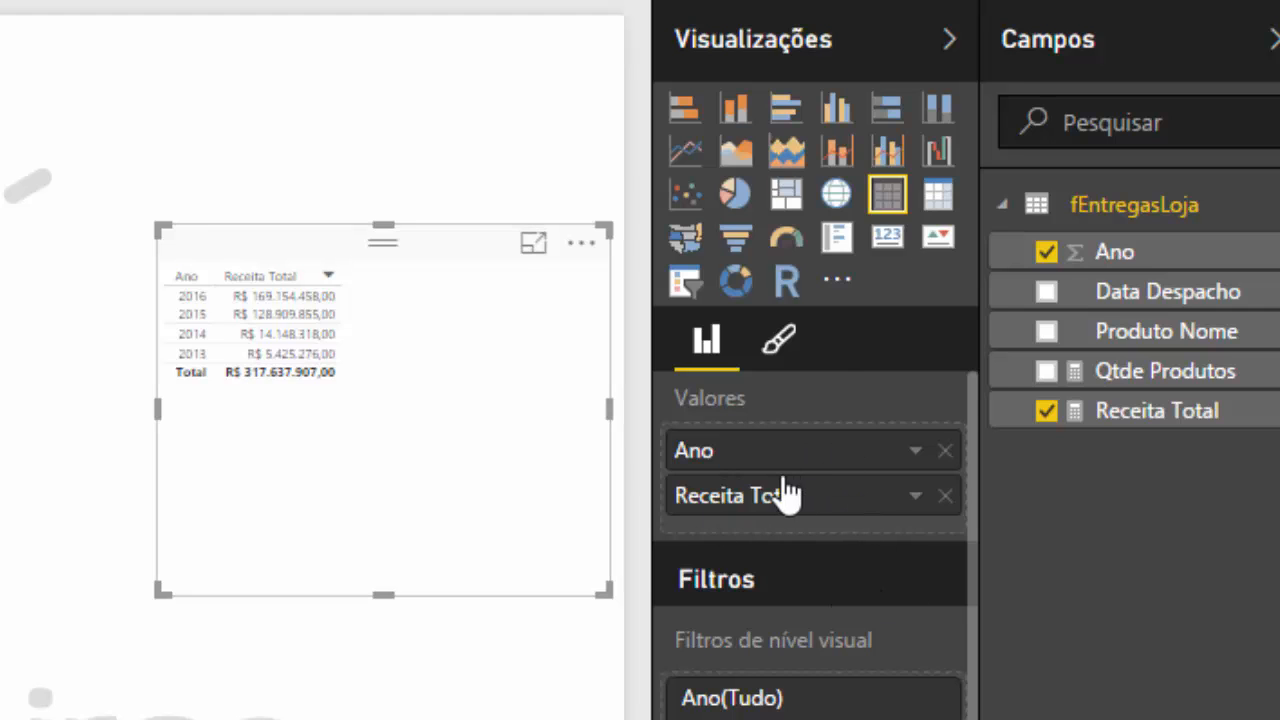
pyautogui.moveTo(1134, 334); pyautogui.dragTo(857, 494)
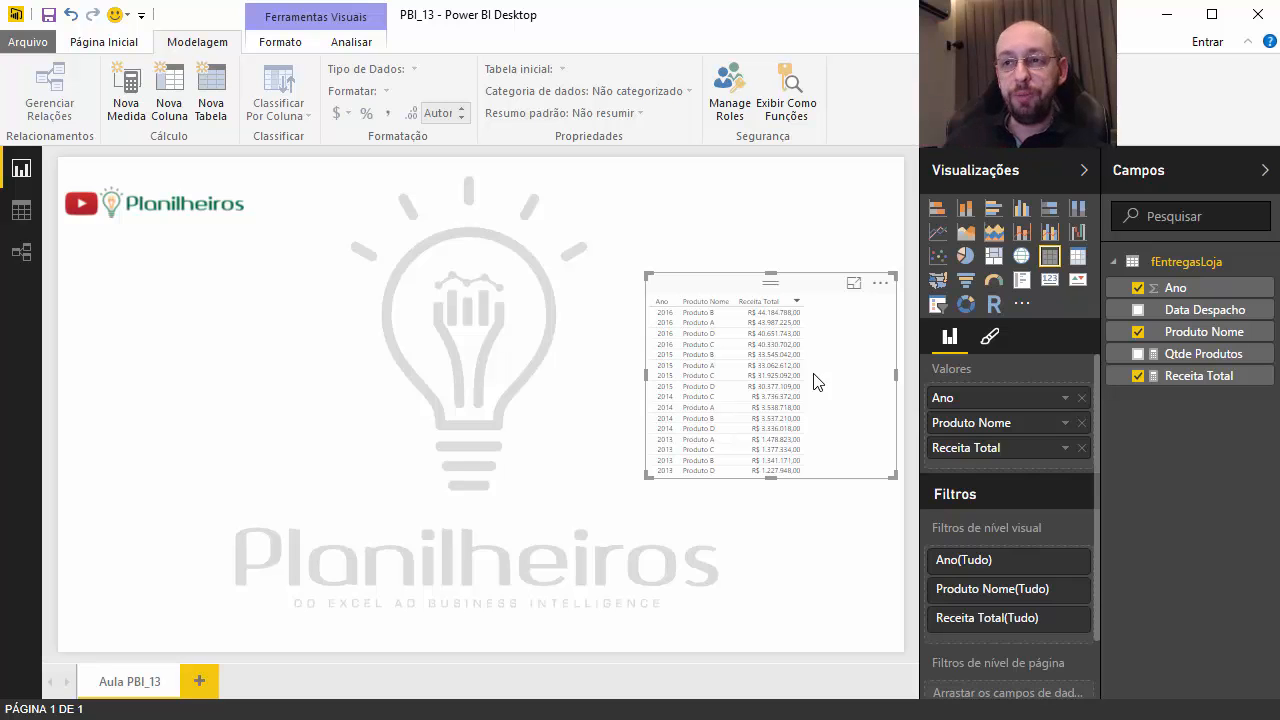
# Add a Receita Total card to the page, reduce it to about half its height, and place it below the logo.
pyautogui.click(282, 391)
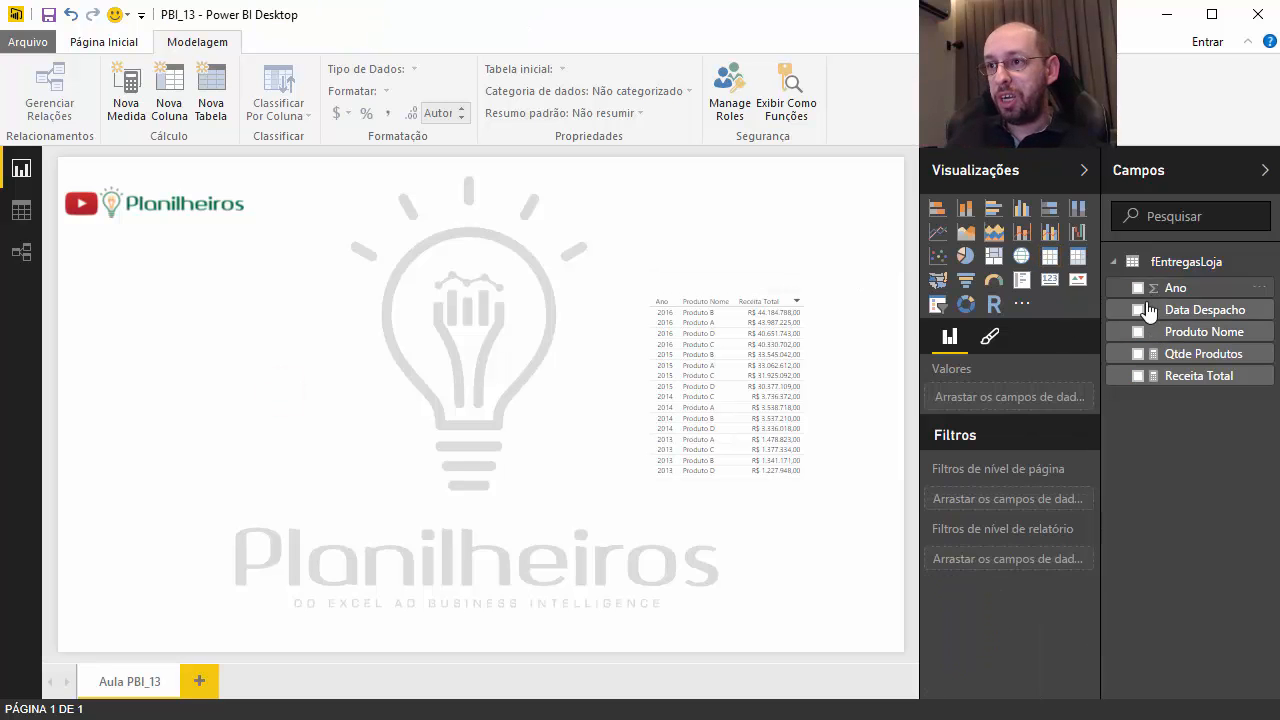
pyautogui.click(1137, 376)
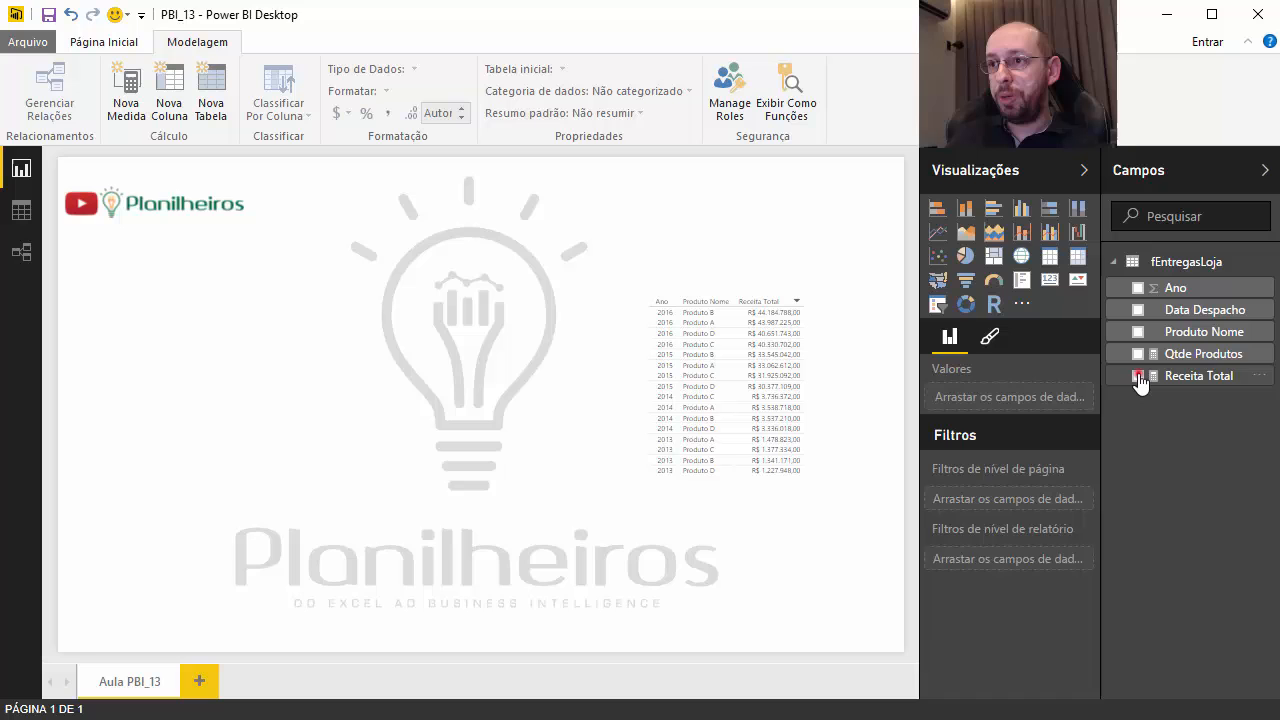
pyautogui.click(1049, 280)
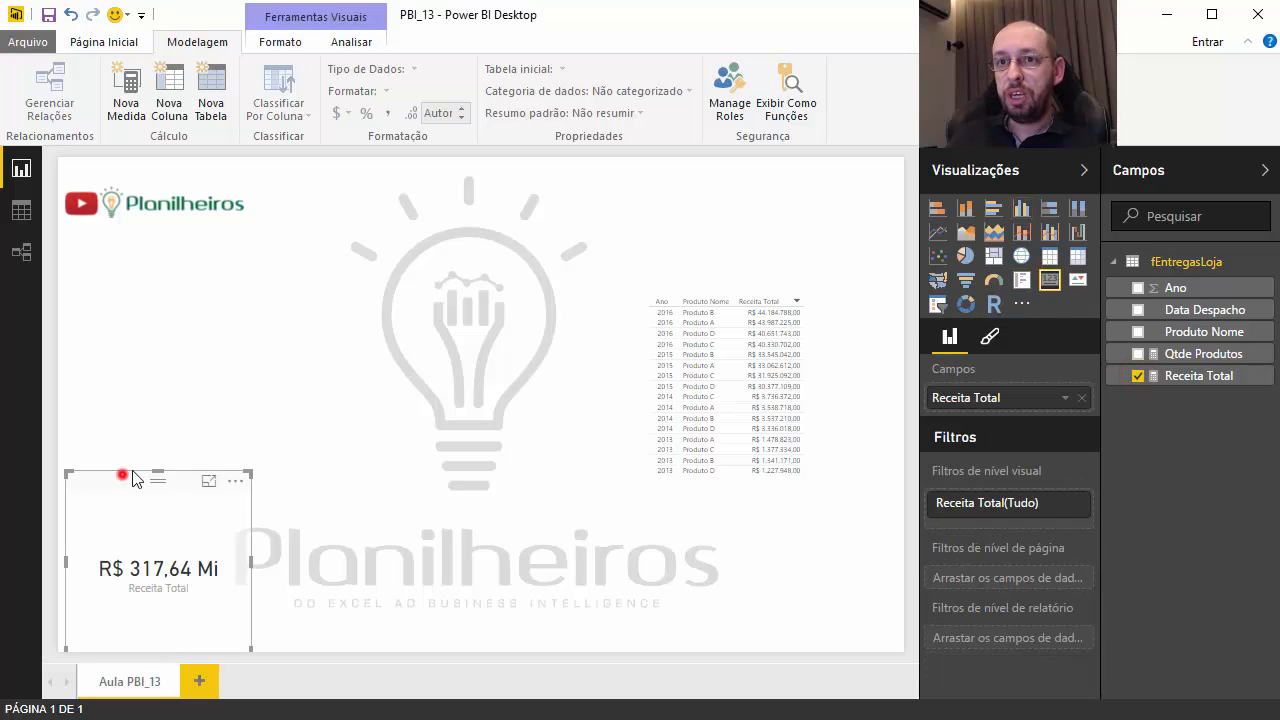
pyautogui.moveTo(122, 475); pyautogui.dragTo(200, 268)
pyautogui.moveTo(237, 440); pyautogui.dragTo(242, 357)
pyautogui.moveTo(180, 277); pyautogui.dragTo(154, 307)
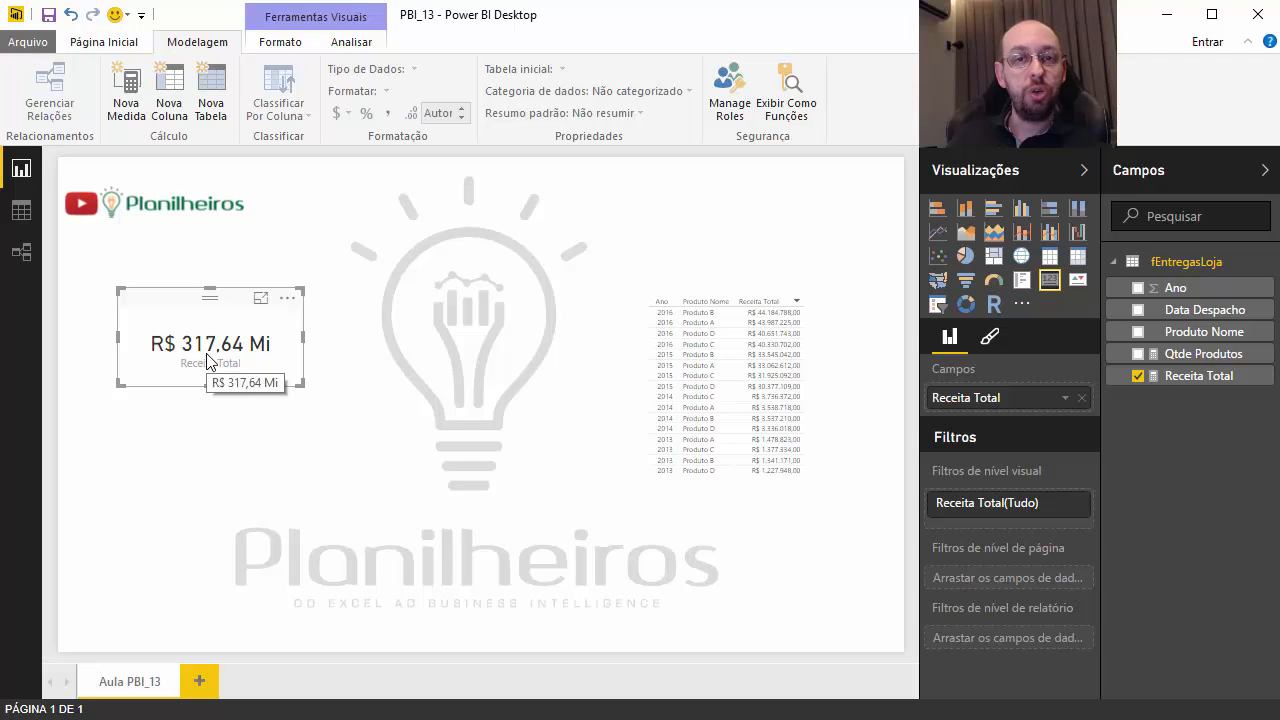
# Add a Produto Nome slicer and place it just below the Receita Total card.
pyautogui.click(238, 438)
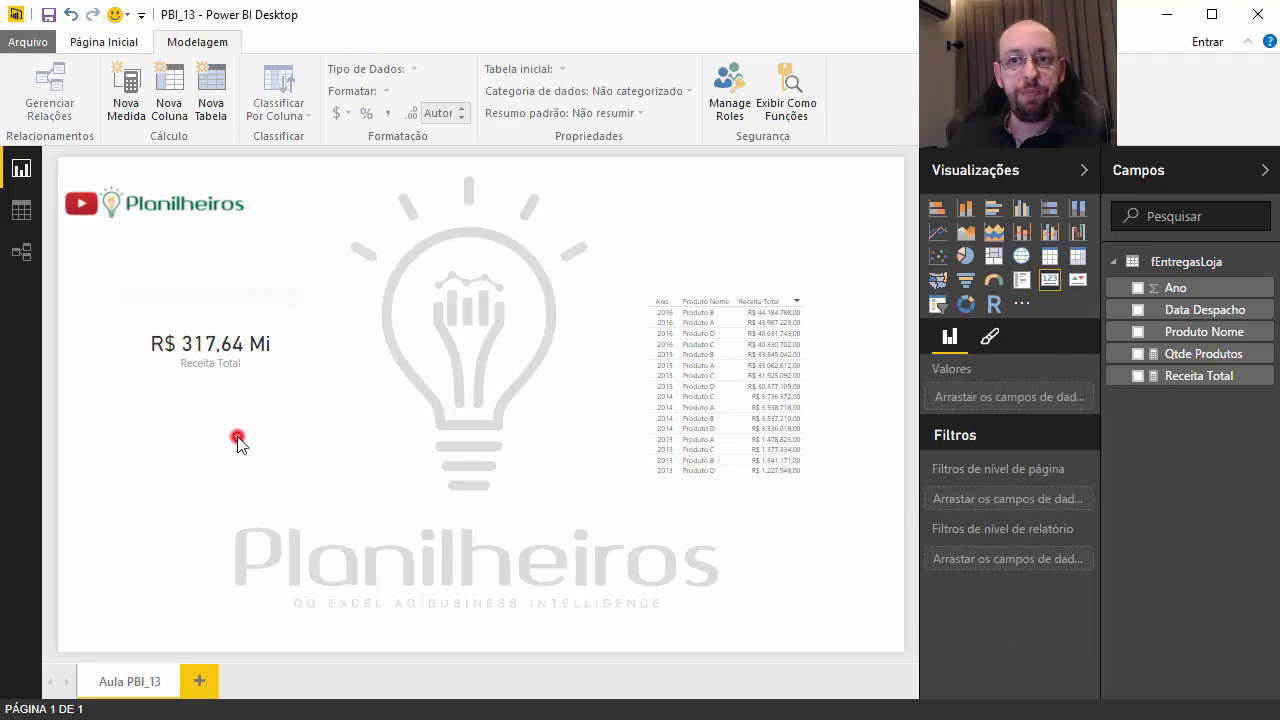
pyautogui.click(1138, 333)
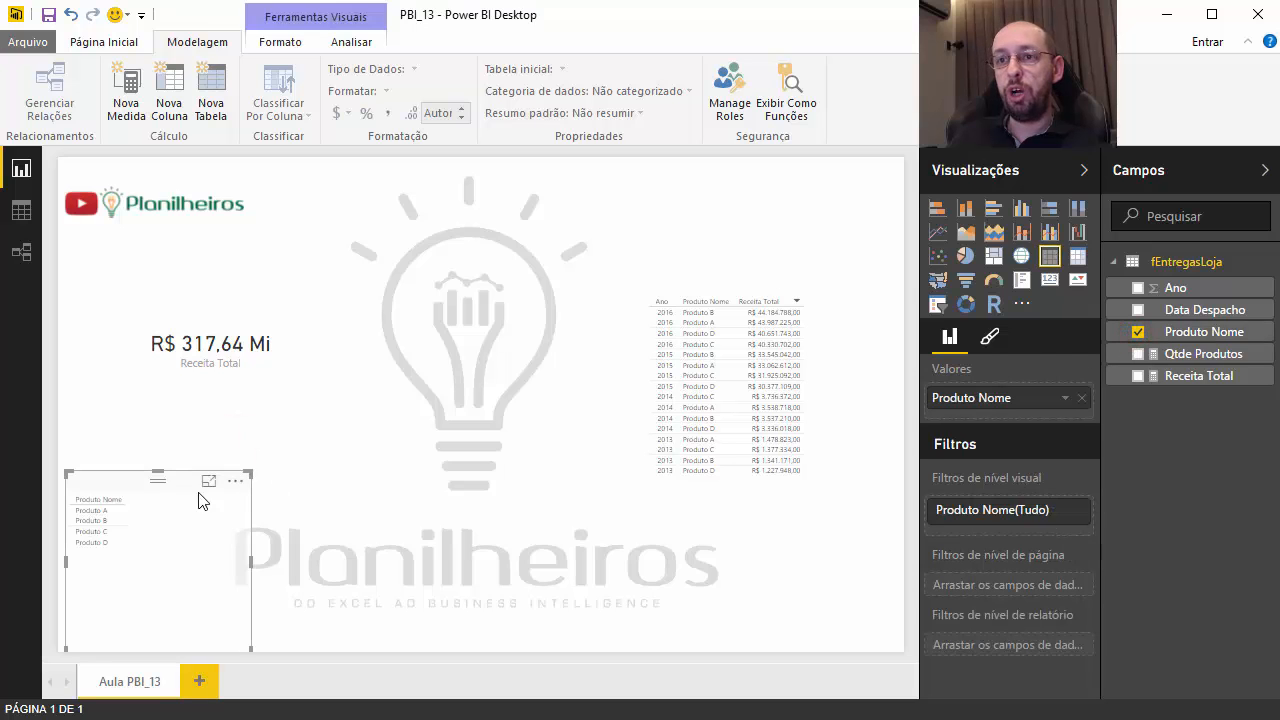
pyautogui.click(937, 304)
pyautogui.moveTo(112, 481); pyautogui.dragTo(212, 411)
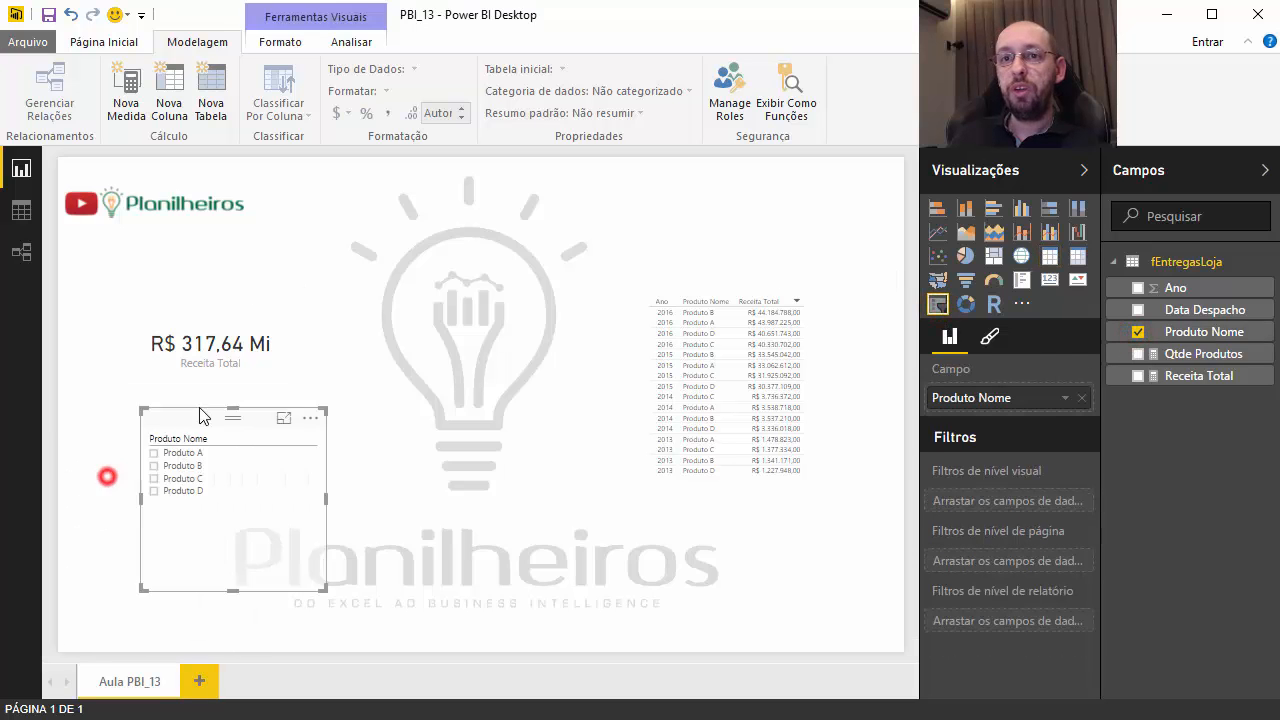
# Filter the page by Produto A, B, C and D in turn to check the card and table, and clear the slicer.
pyautogui.click(182, 444)
pyautogui.click(182, 457)
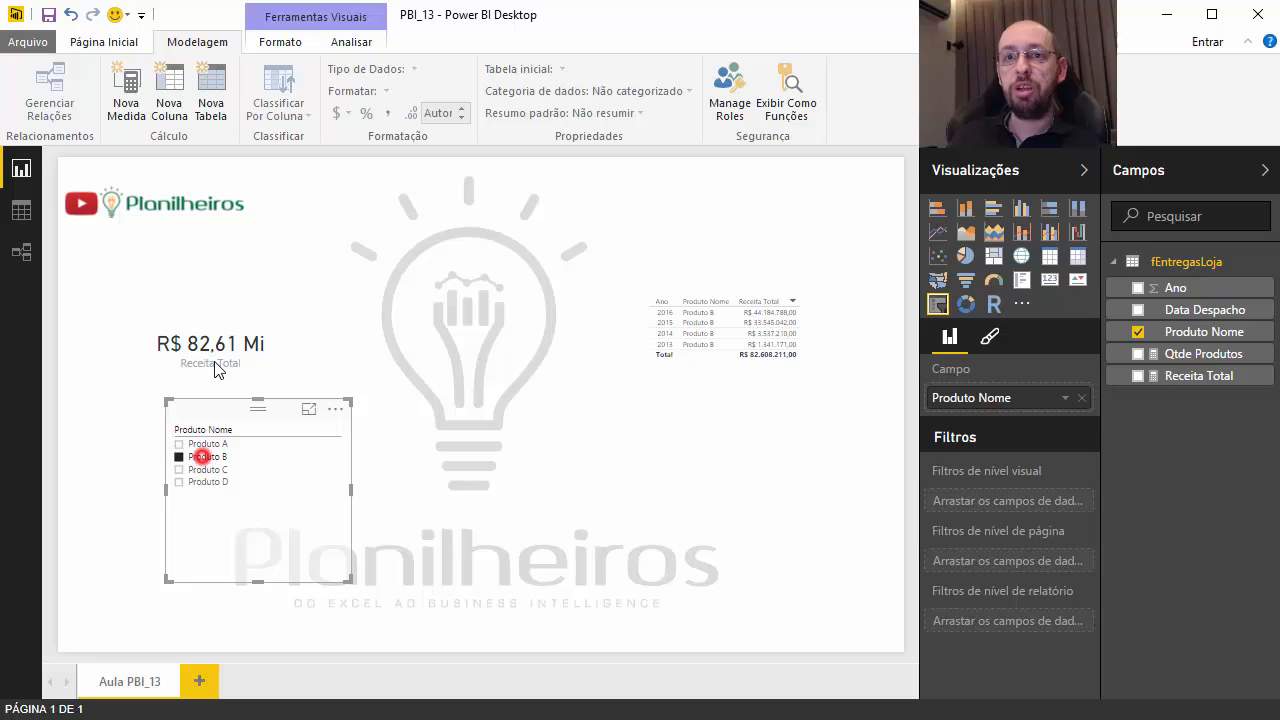
pyautogui.click(182, 470)
pyautogui.click(182, 482)
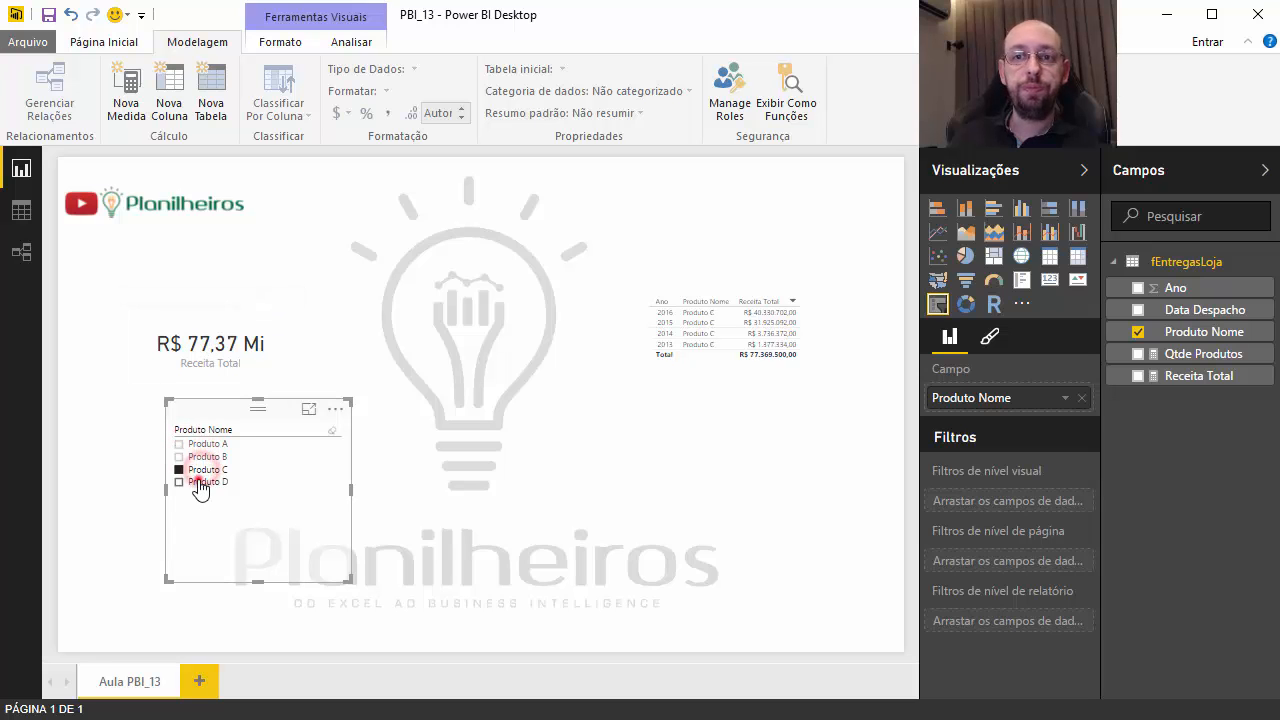
pyautogui.click(329, 424)
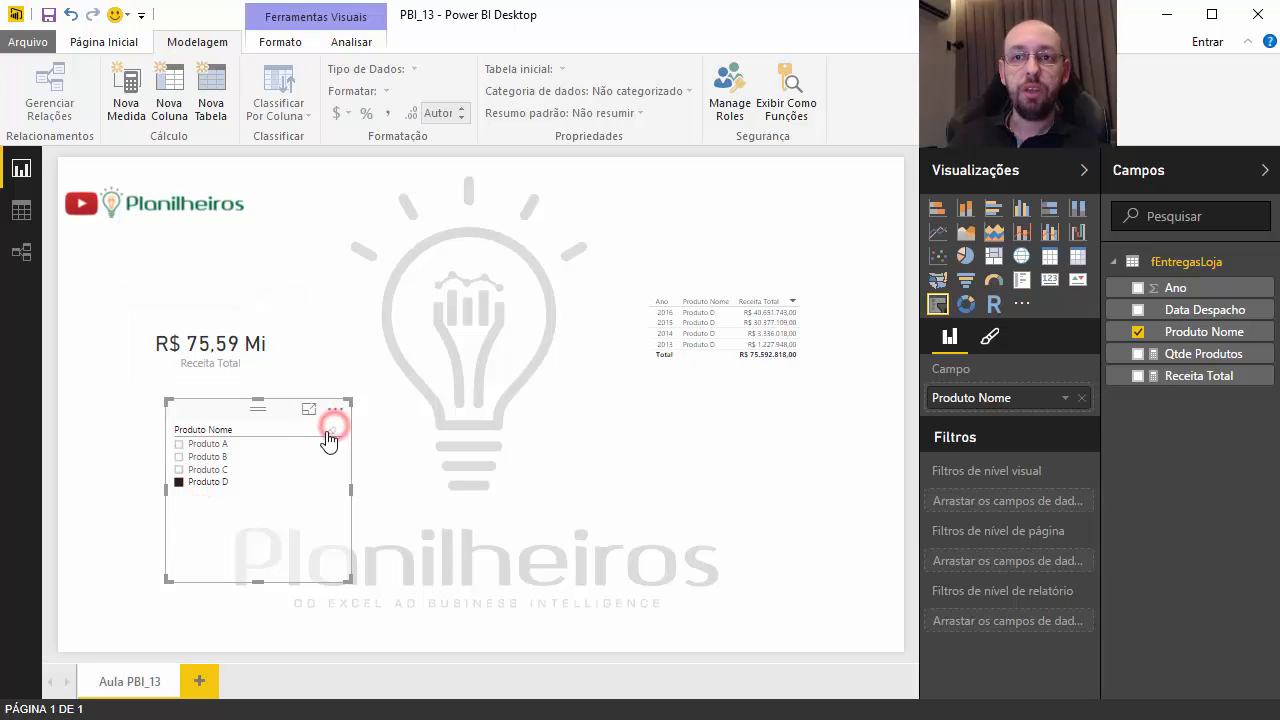
pyautogui.click(333, 430)
# Move the Produto Nome slicer to the page's left edge and add an Ano slicer beside it.
pyautogui.moveTo(215, 405); pyautogui.dragTo(109, 414)
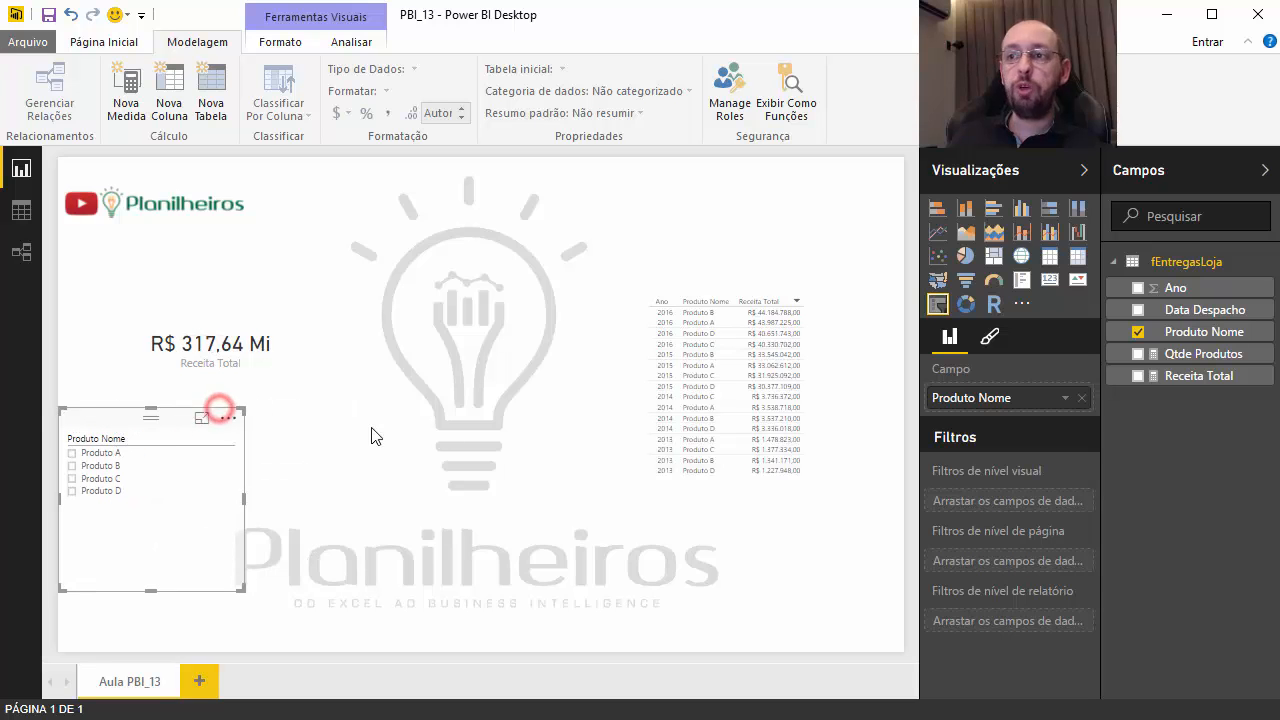
pyautogui.click(307, 460)
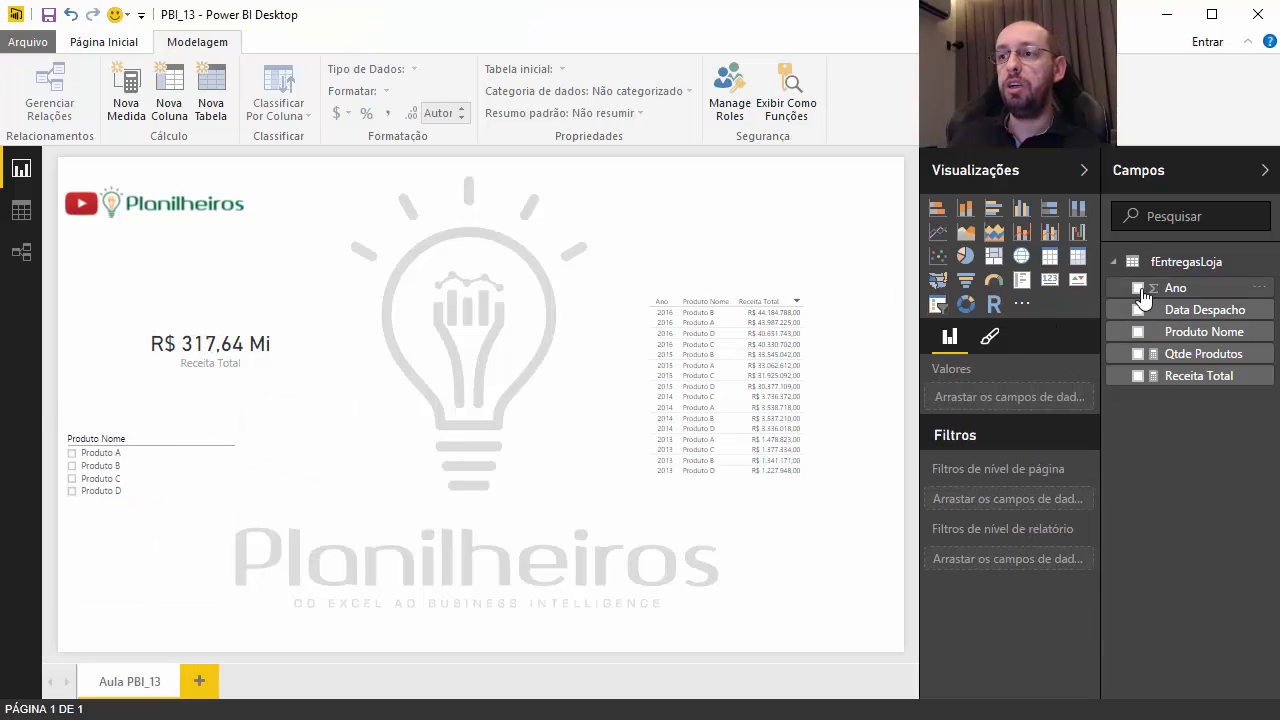
pyautogui.click(1137, 288)
pyautogui.moveTo(307, 498); pyautogui.dragTo(313, 457)
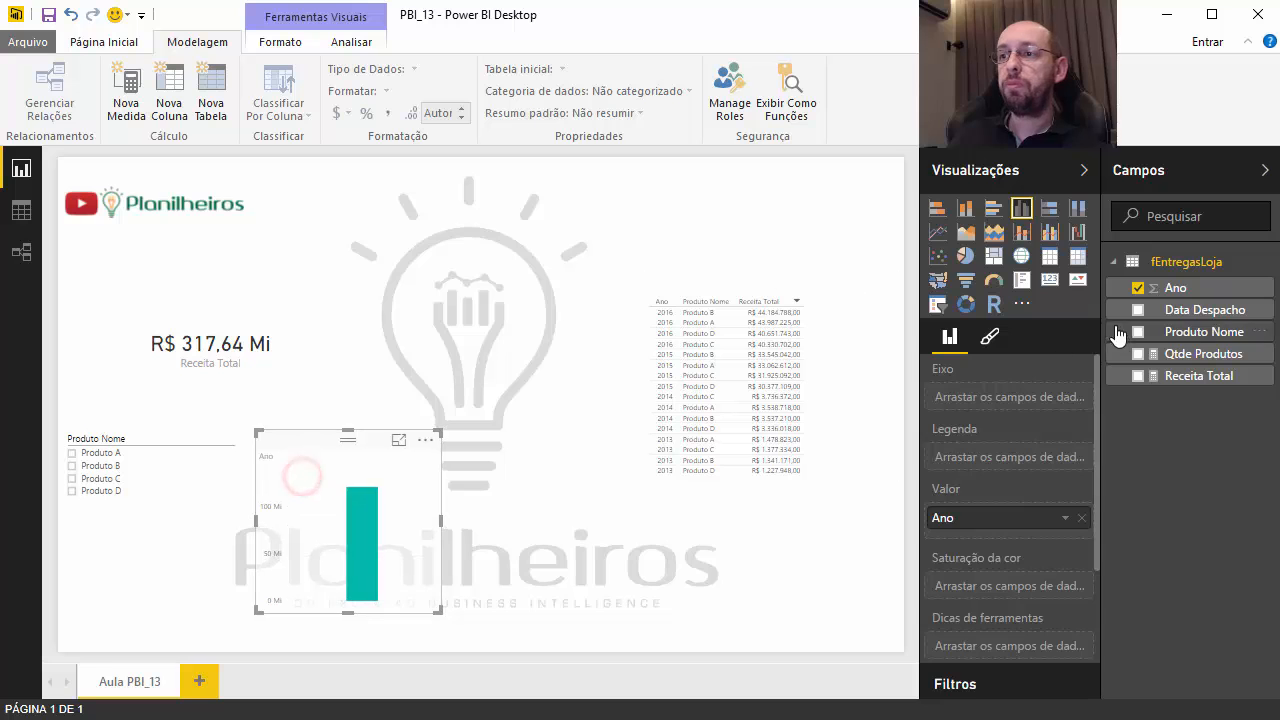
pyautogui.click(938, 304)
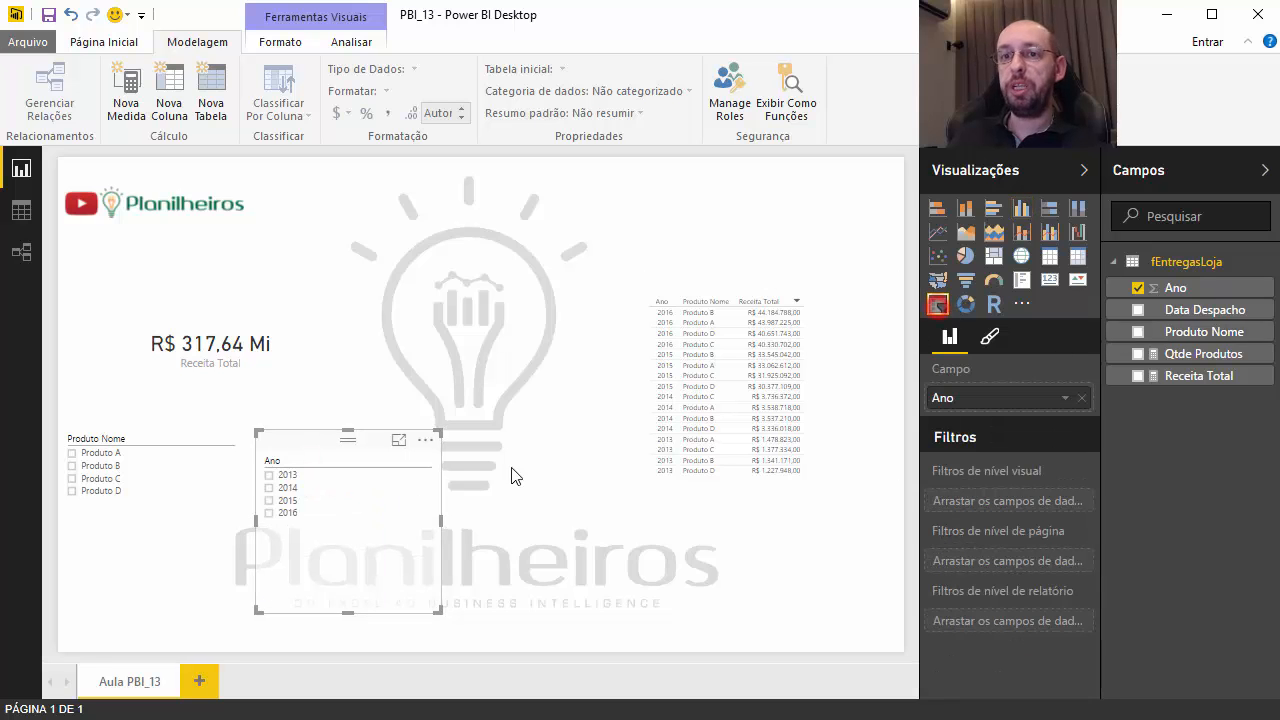
# Test the slicers with years 2014 and 2015 and with Produto B, and clear both selections.
pyautogui.click(288, 488)
pyautogui.click(282, 500)
pyautogui.click(106, 466)
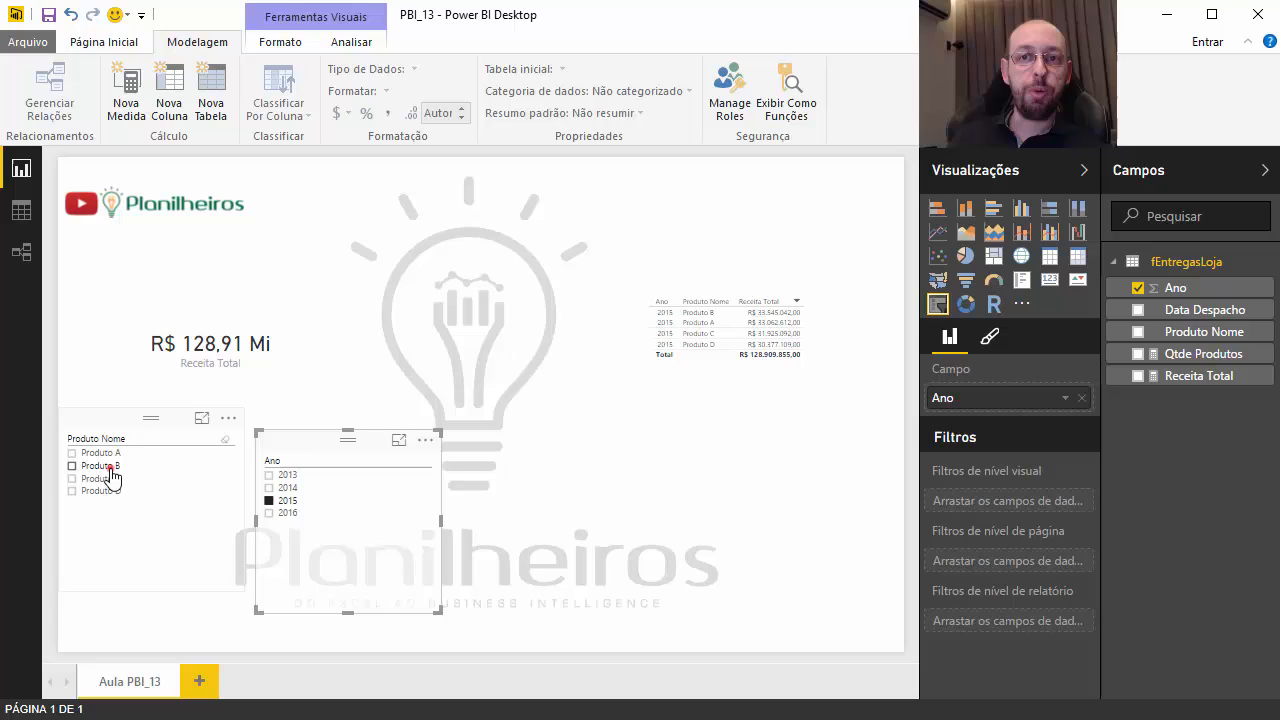
pyautogui.click(226, 440)
pyautogui.click(421, 461)
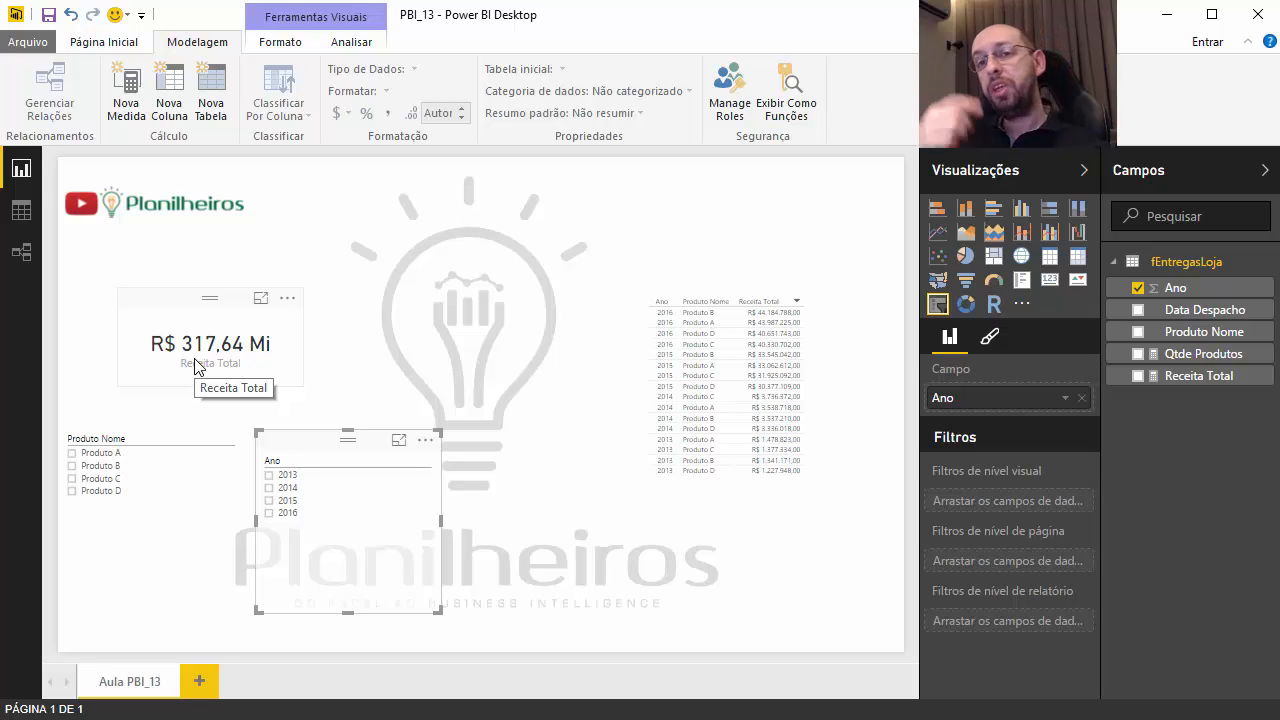
# Rearrange the page with the table at the upper right, both slicers side by side beneath it, and the card directly under the logo.
pyautogui.moveTo(308, 447); pyautogui.dragTo(703, 486)
pyautogui.click(705, 278)
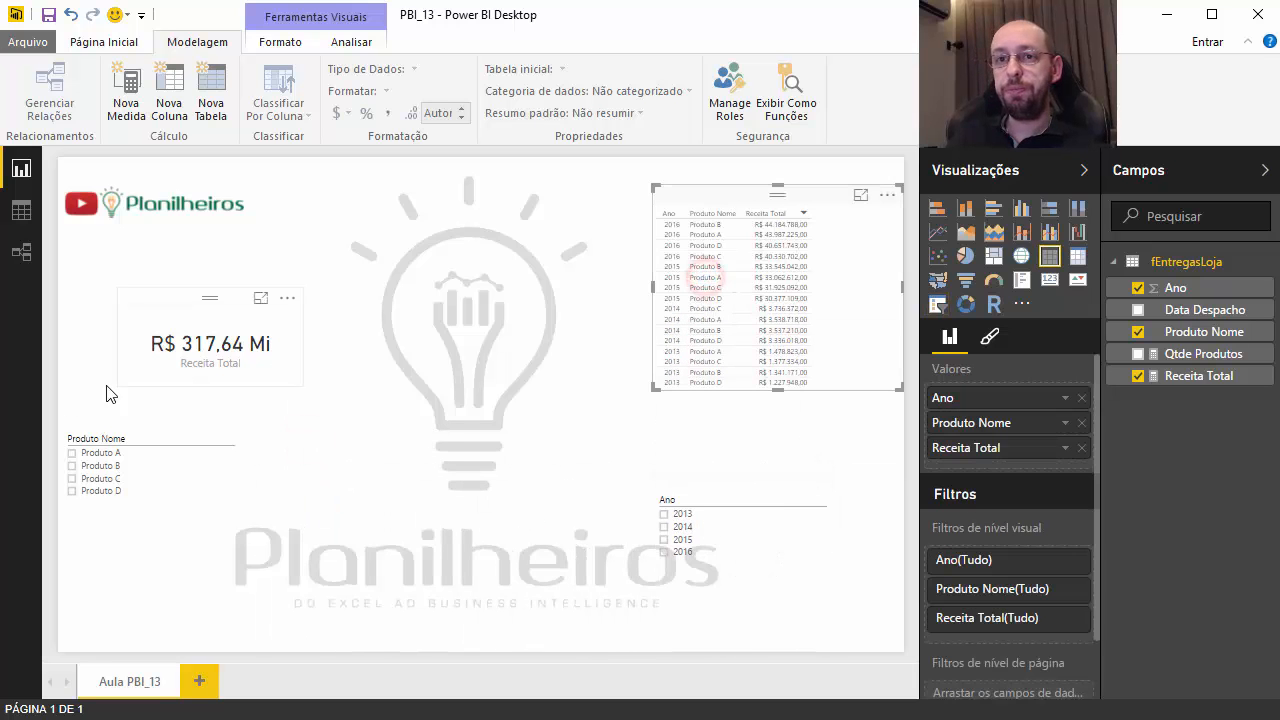
pyautogui.moveTo(89, 417); pyautogui.dragTo(478, 471)
pyautogui.click(110, 484)
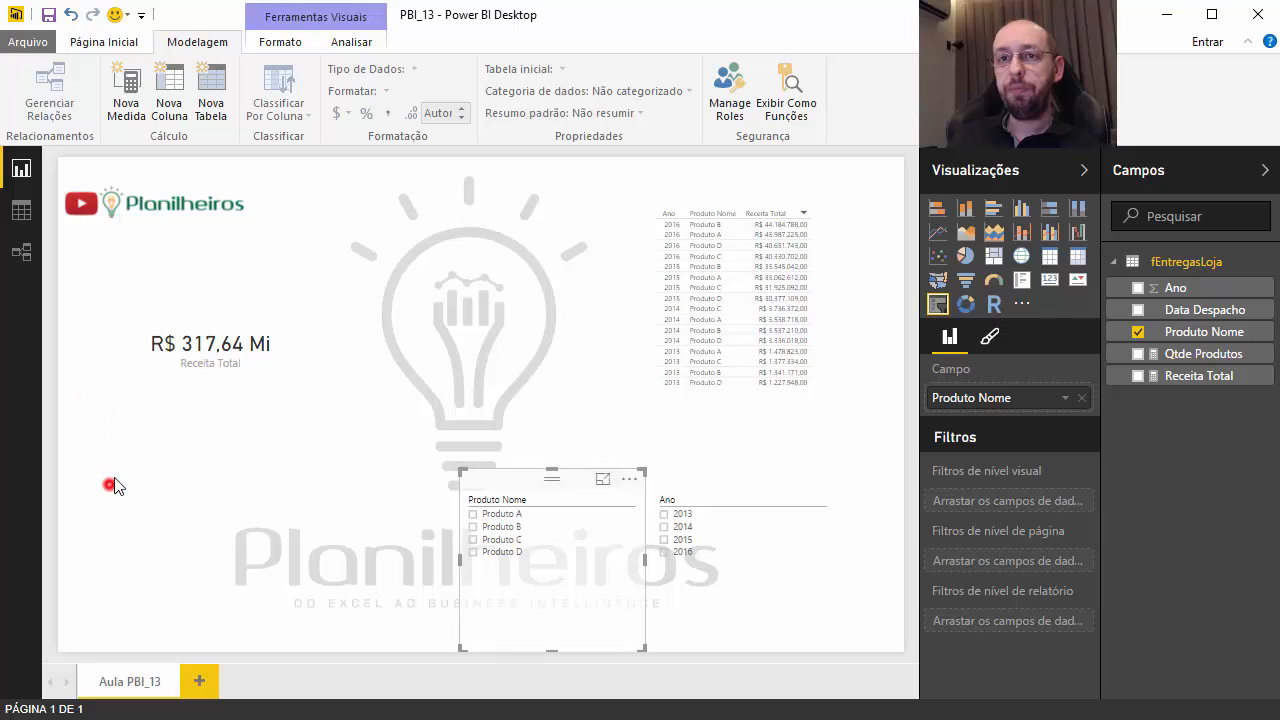
pyautogui.moveTo(183, 299); pyautogui.dragTo(129, 264)
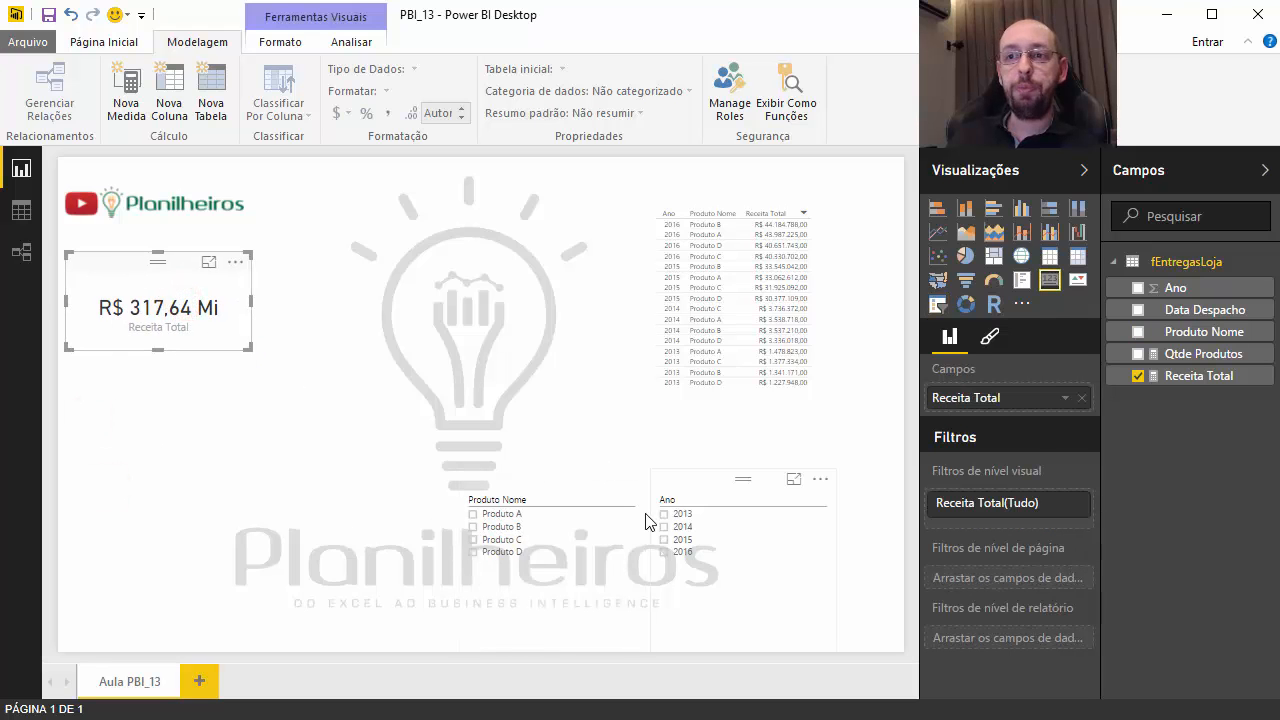
pyautogui.click(72, 468)
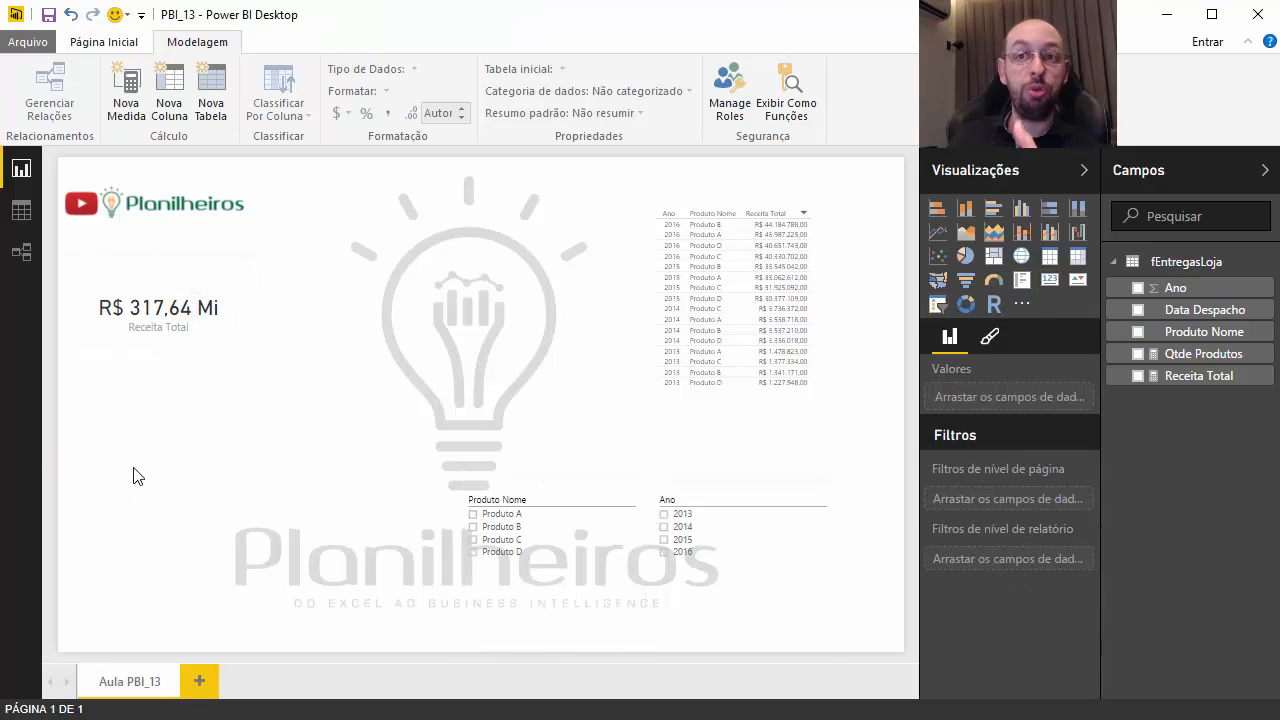
pyautogui.click(207, 460)
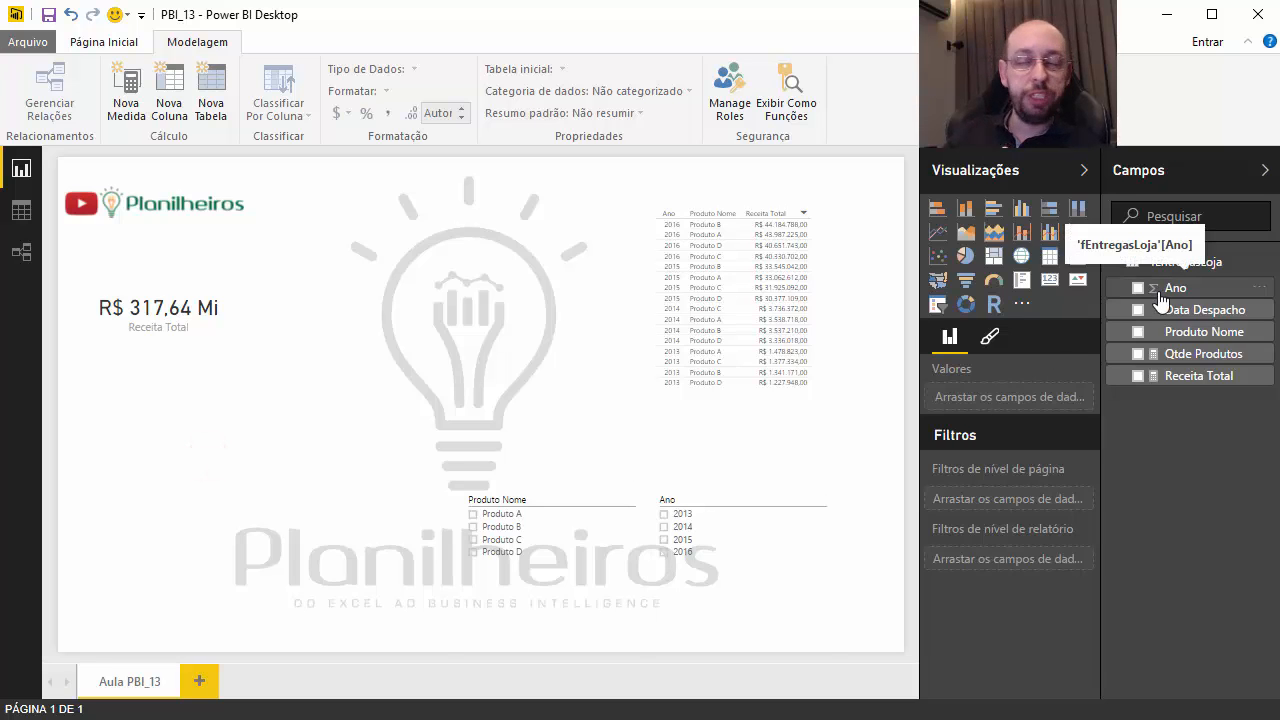
# Start a new measure in fEntregasLoja and name it Receita Travada.
pyautogui.rightClick(1198, 264)
pyautogui.click(1198, 283)
pyautogui.click(164, 162)
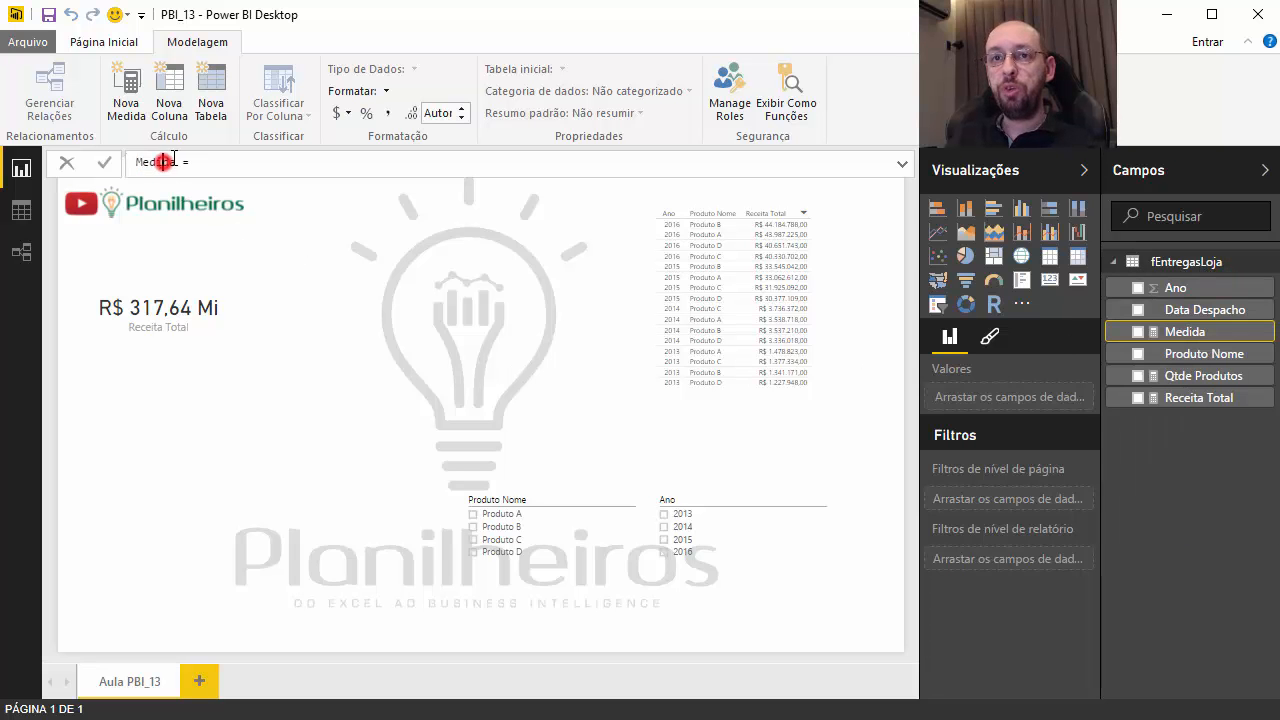
pyautogui.moveTo(176, 158); pyautogui.dragTo(124, 164)
pyautogui.write('Ree')
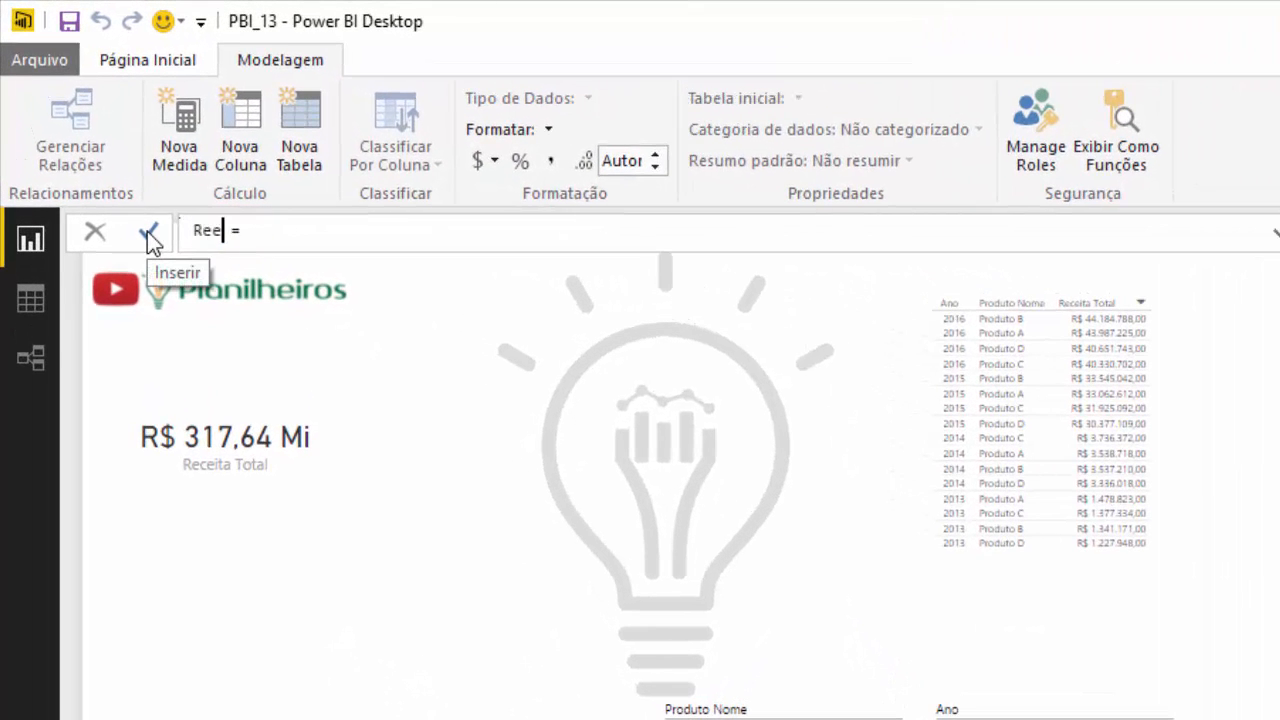
pyautogui.press('BackSpace')
pyautogui.write('ceita Travda')
pyautogui.press('BackSpace')
pyautogui.press('BackSpace')
pyautogui.write('ada =')
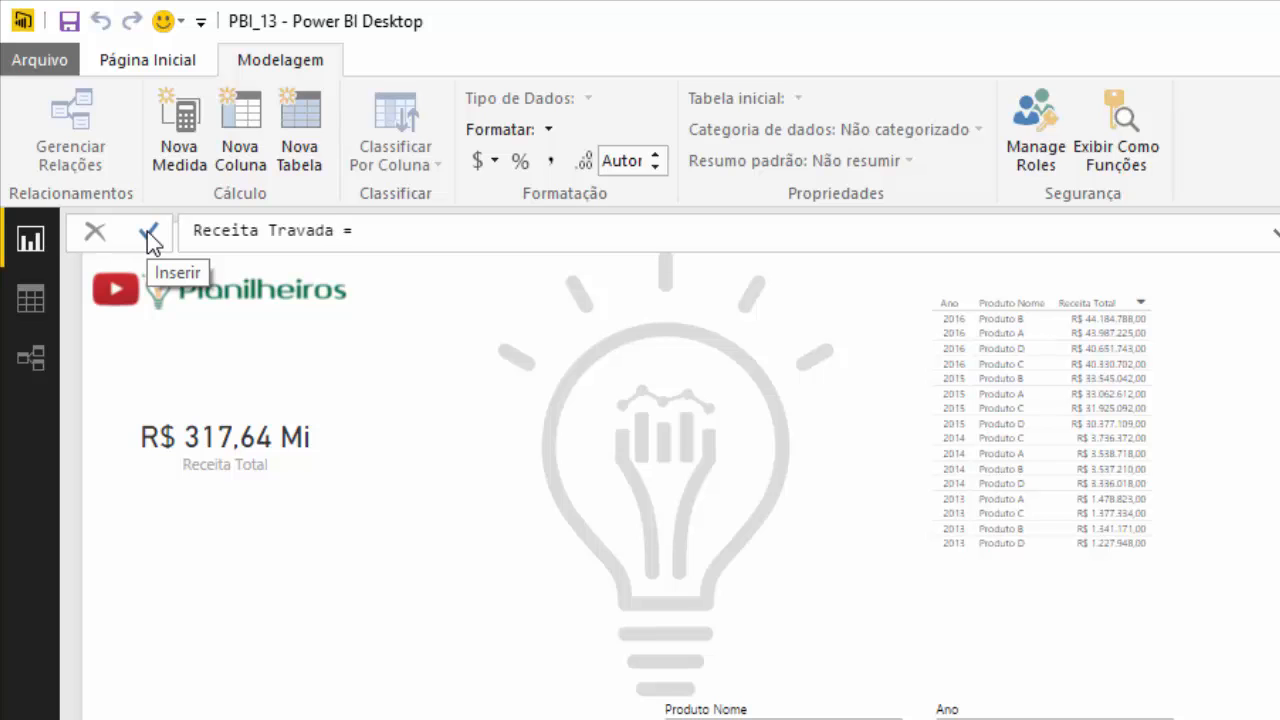
# Define Receita Travada as CALCULATE([Receita Total];ALL(fEntregasLoja)) and commit the measure.
pyautogui.write('c')
pyautogui.press('Tab')
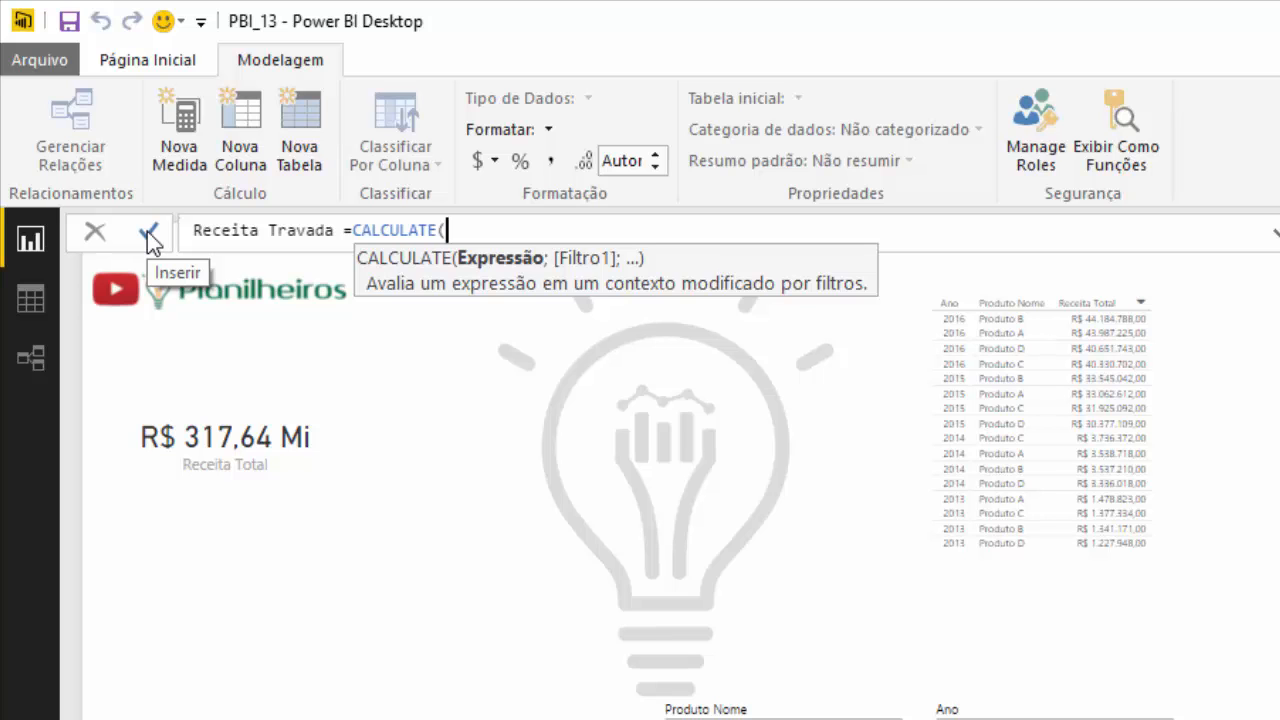
pyautogui.write('rece')
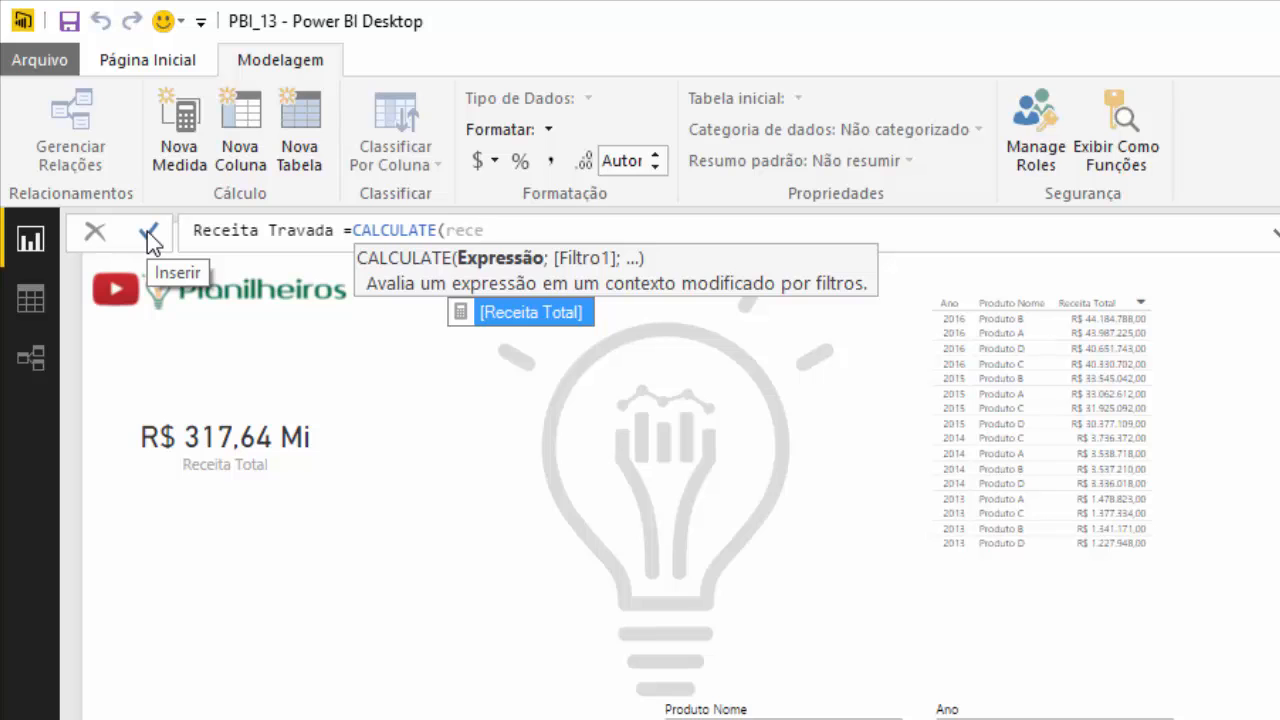
pyautogui.press('Tab')
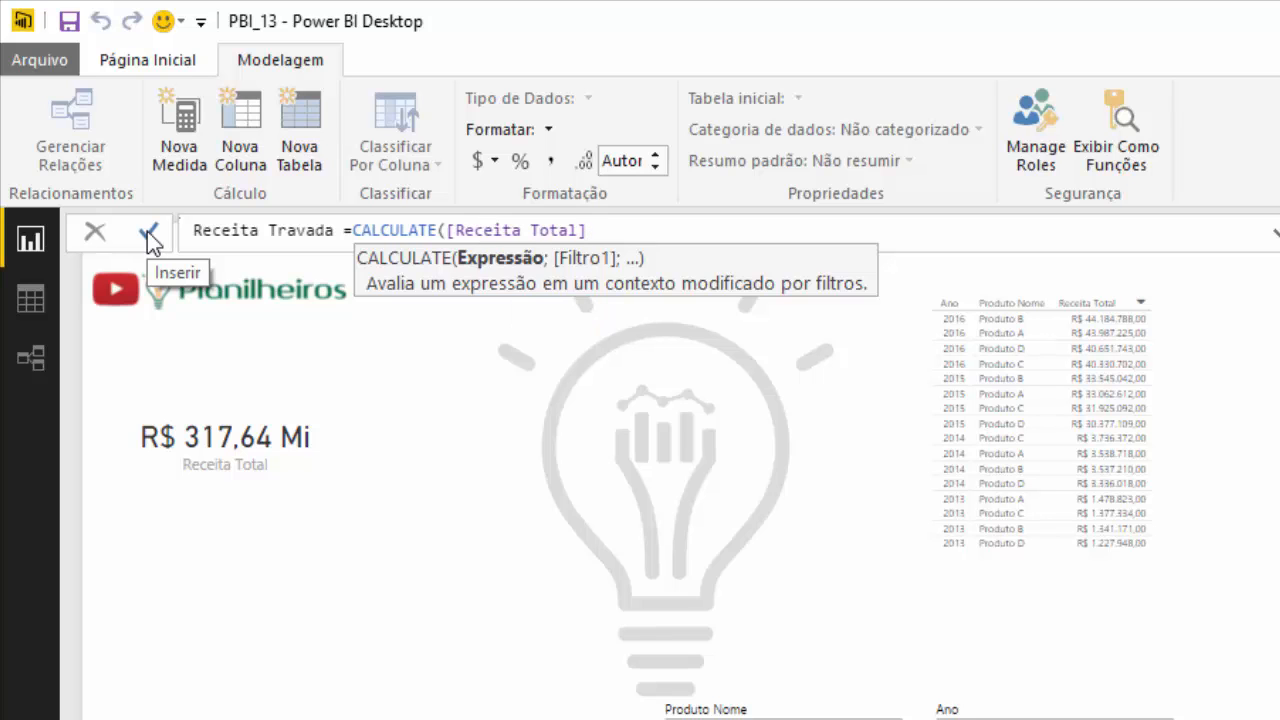
pyautogui.write(';')
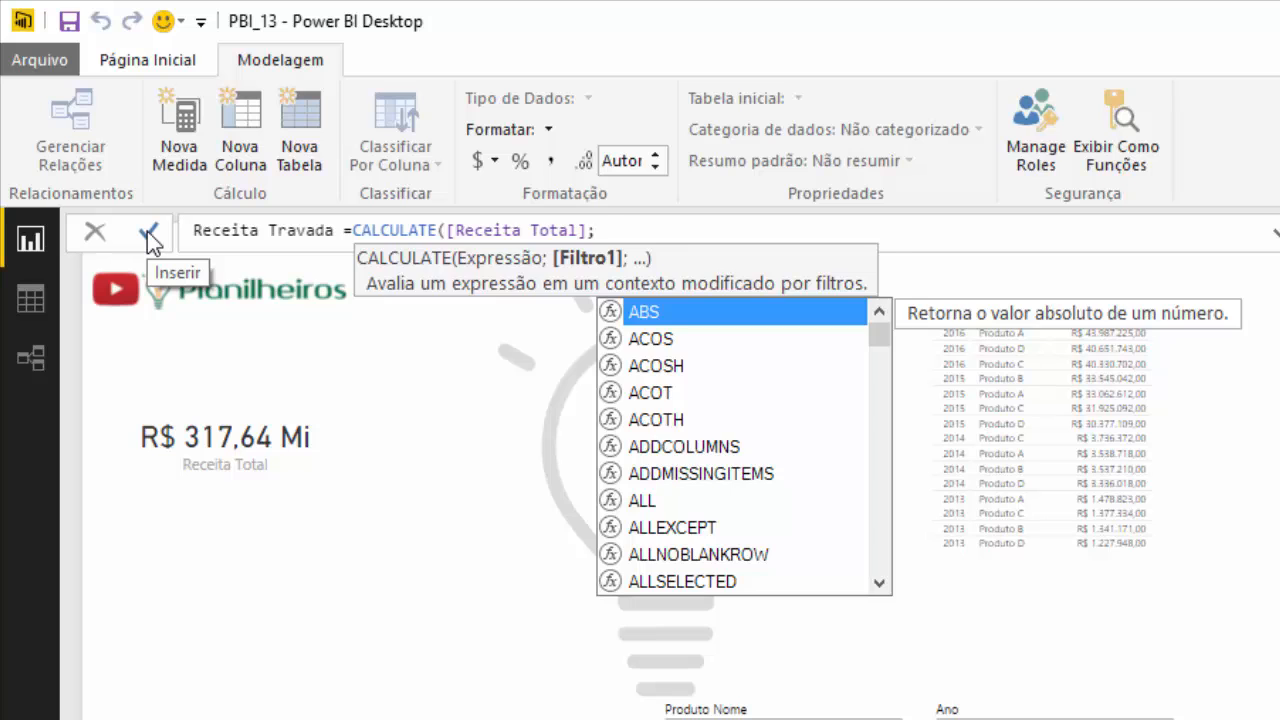
pyautogui.write('ALL(')
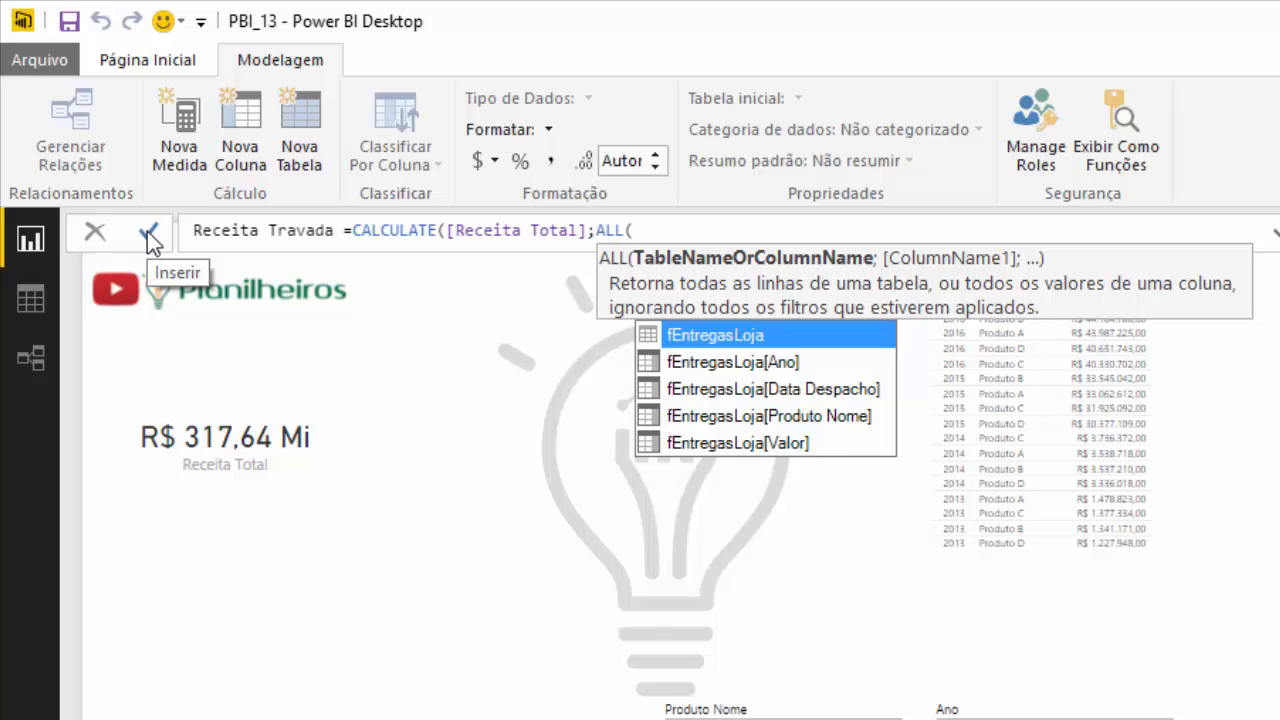
pyautogui.press('Down')
pyautogui.press('Up')
pyautogui.press('Tab')
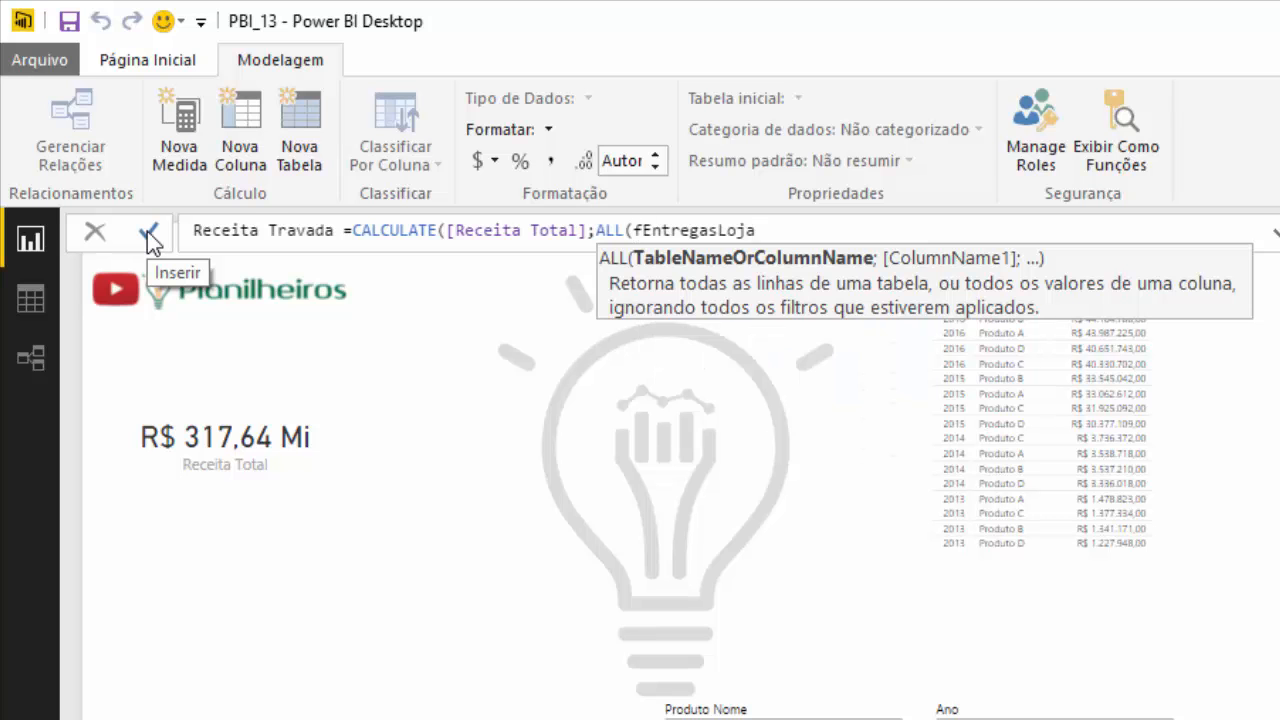
pyautogui.write('))')
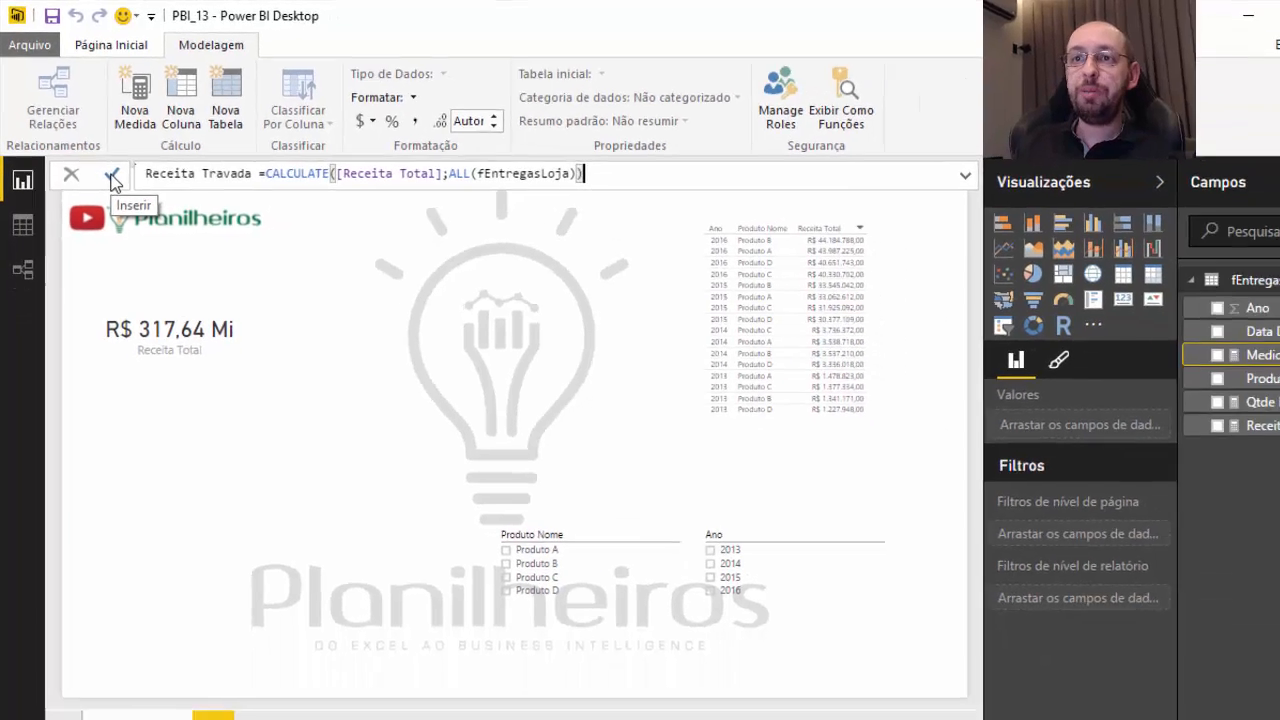
pyautogui.click(112, 177)
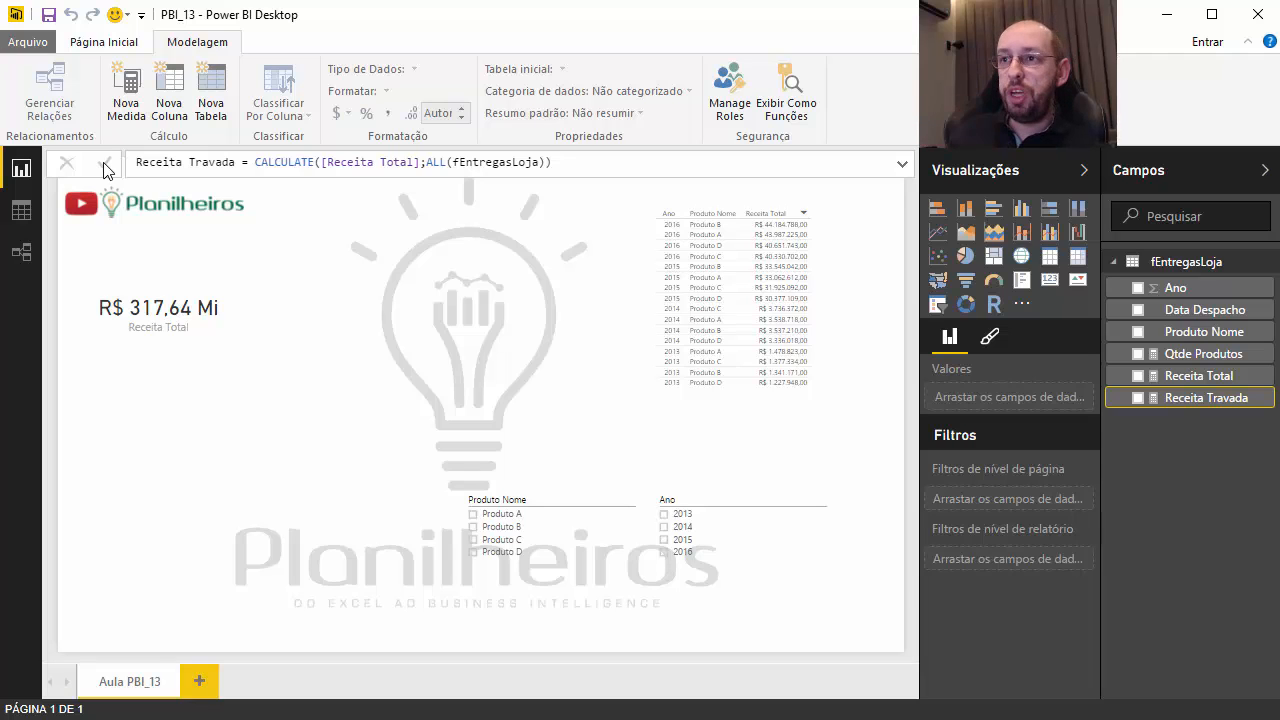
# Format the Receita Travada measure as Moeda Geral currency.
pyautogui.click(193, 454)
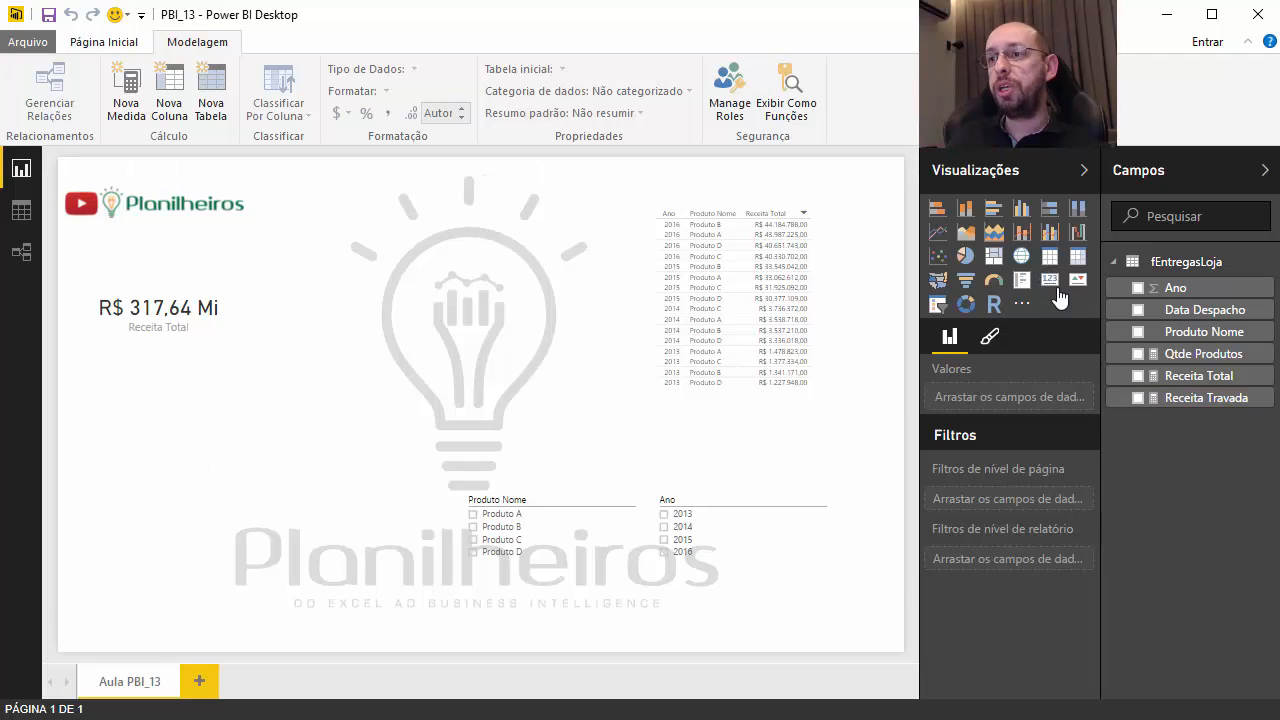
pyautogui.click(1201, 399)
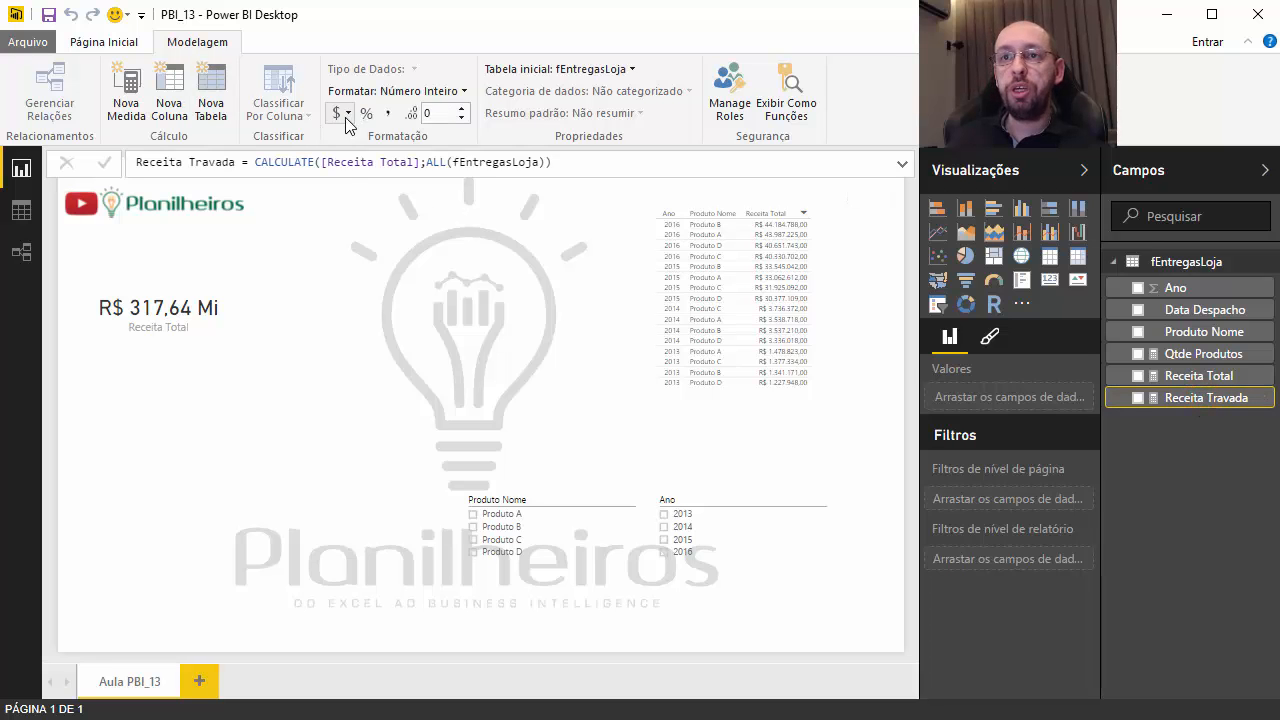
pyautogui.click(385, 91)
pyautogui.moveTo(395, 143)
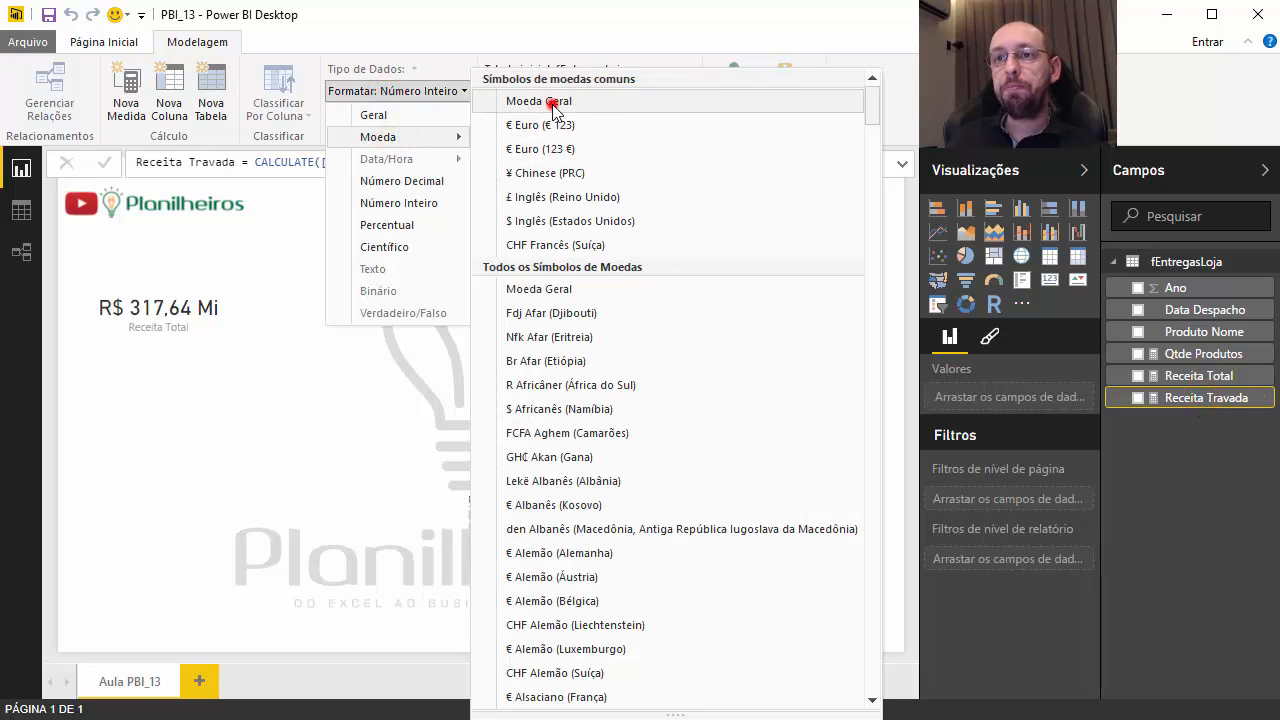
pyautogui.click(545, 102)
# Add a card visual showing Receita Travada to the report page.
pyautogui.click(153, 484)
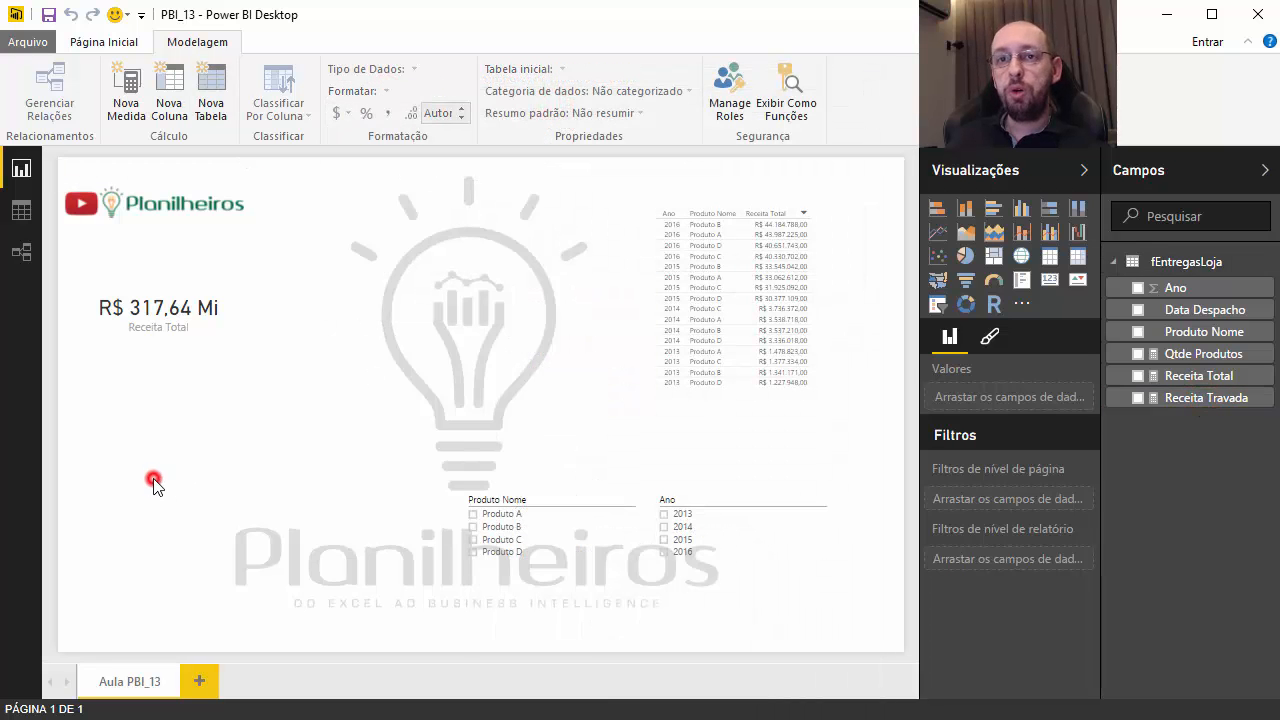
pyautogui.click(1047, 281)
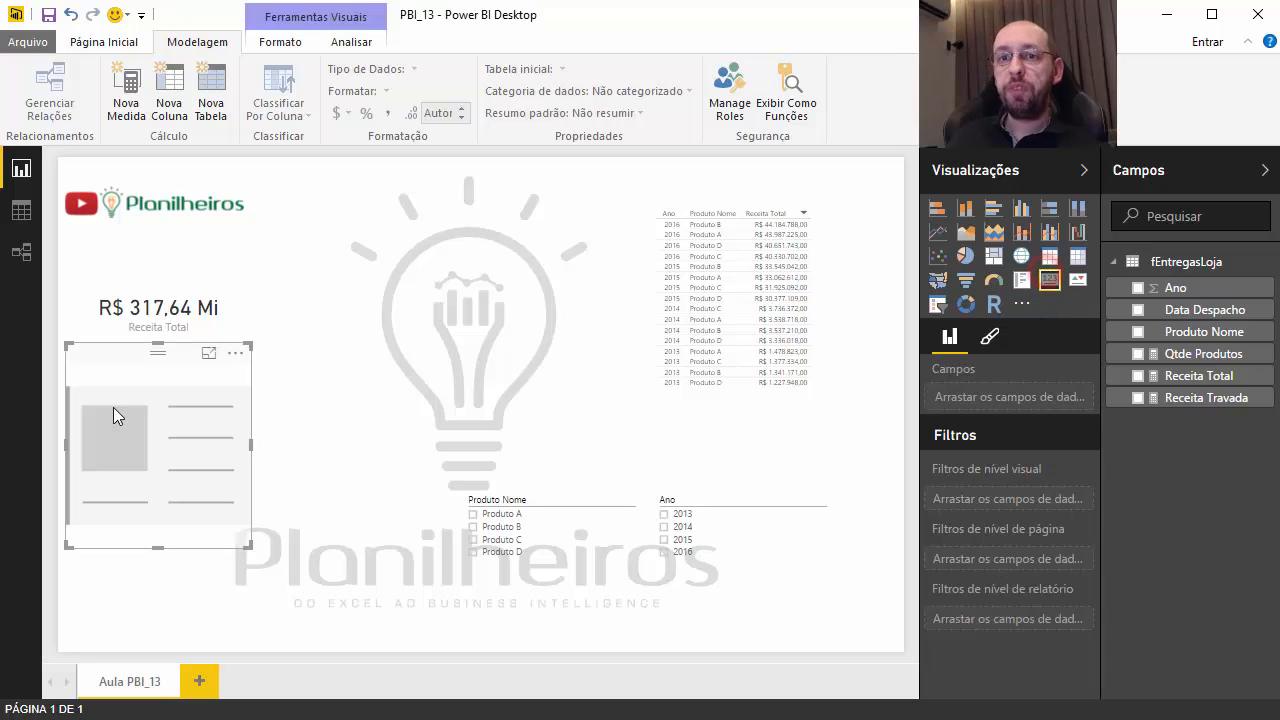
pyautogui.click(1138, 398)
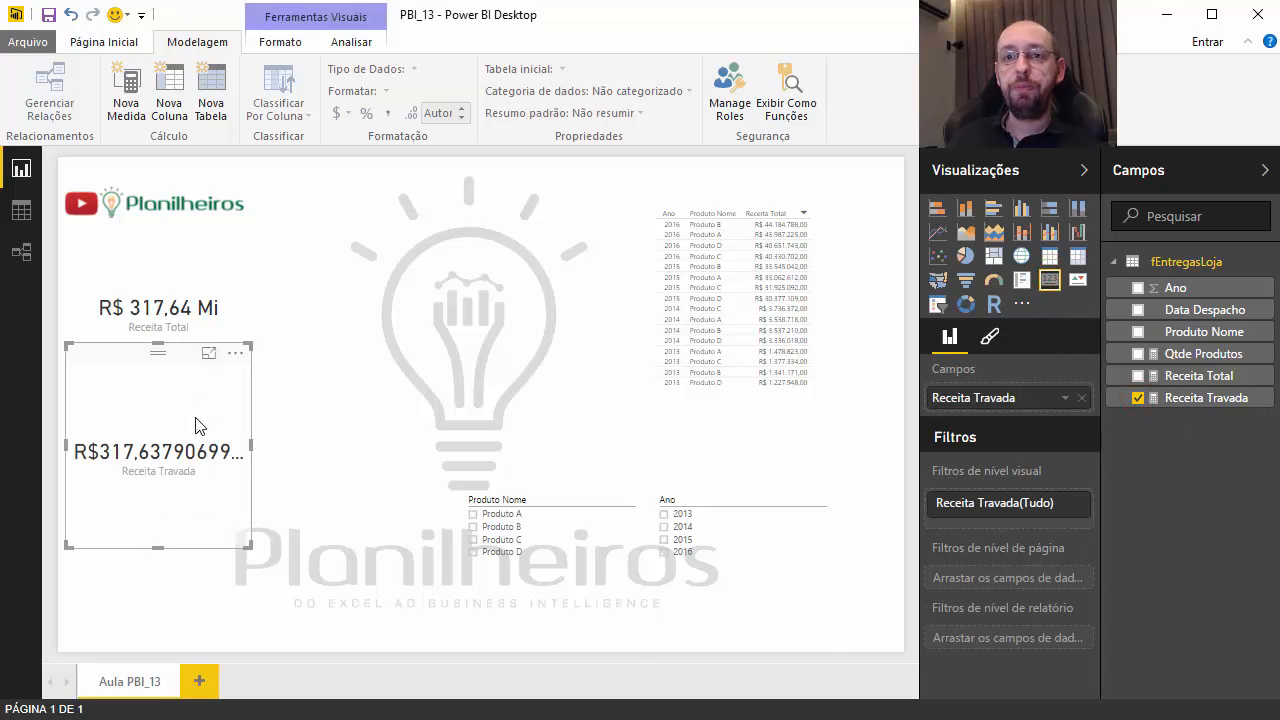
# Set the Receita Travada measure to 2 decimal places.
pyautogui.click(1182, 406)
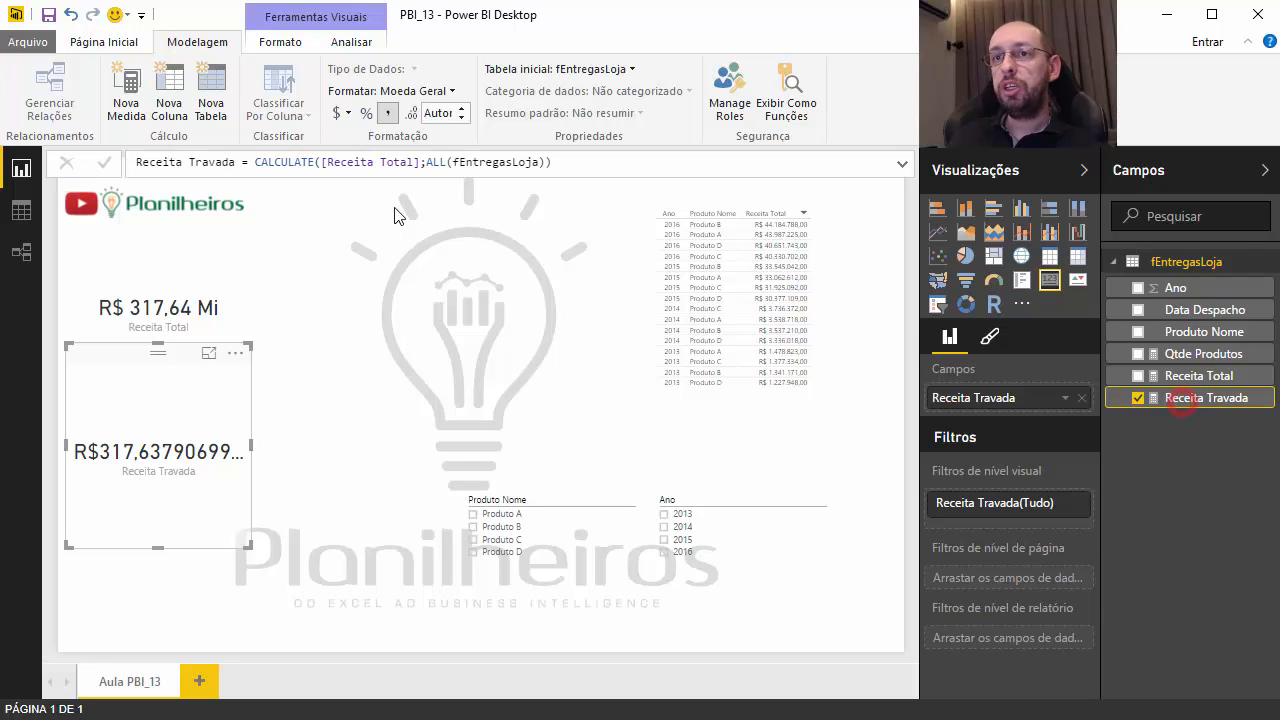
pyautogui.moveTo(450, 114); pyautogui.dragTo(430, 118)
pyautogui.write('2')
pyautogui.press('Return')
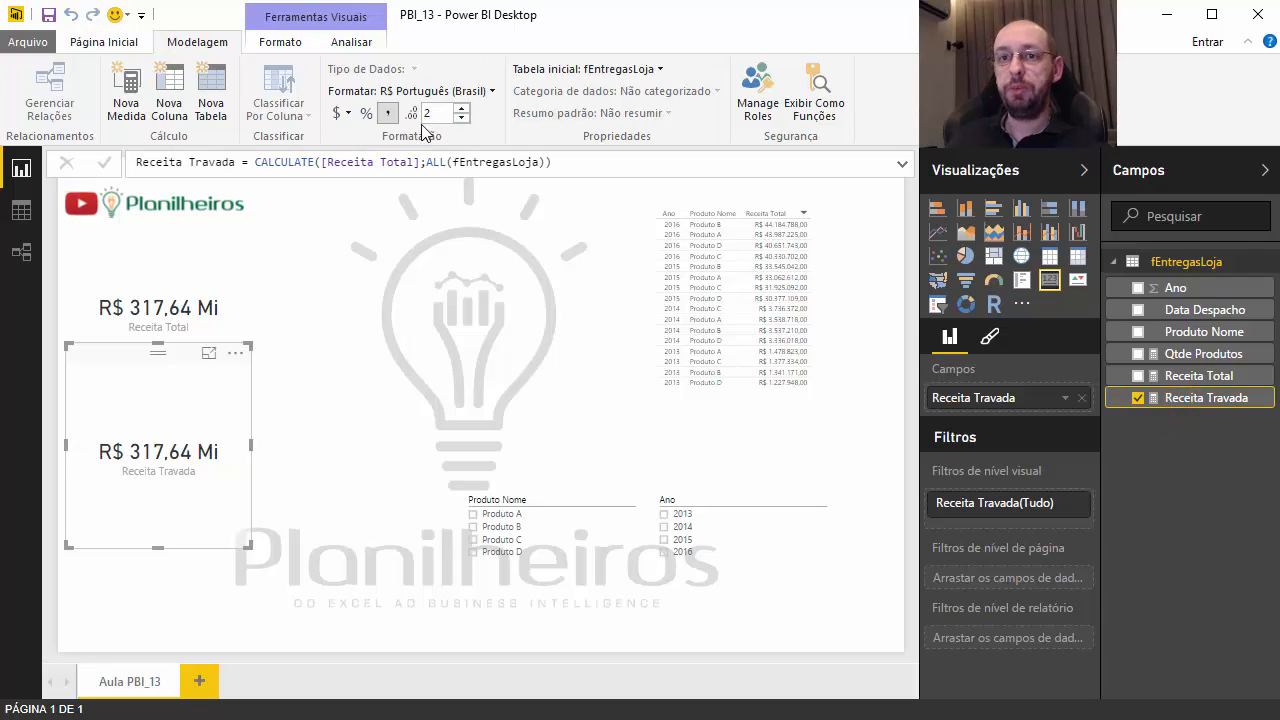
# Shorten the Receita Travada card to about the Receita Total card's height and adjust both cards' positions so they stack with a small gap.
pyautogui.moveTo(155, 548); pyautogui.dragTo(167, 457)
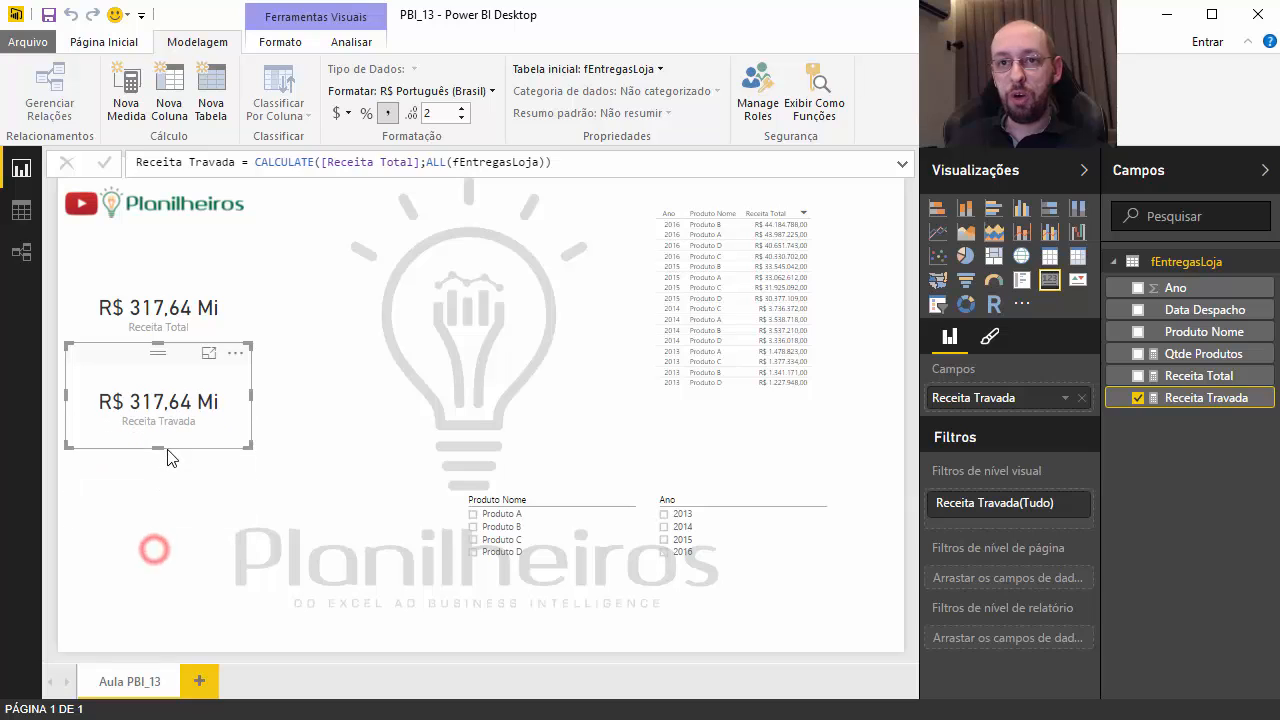
pyautogui.click(167, 457)
pyautogui.click(188, 362)
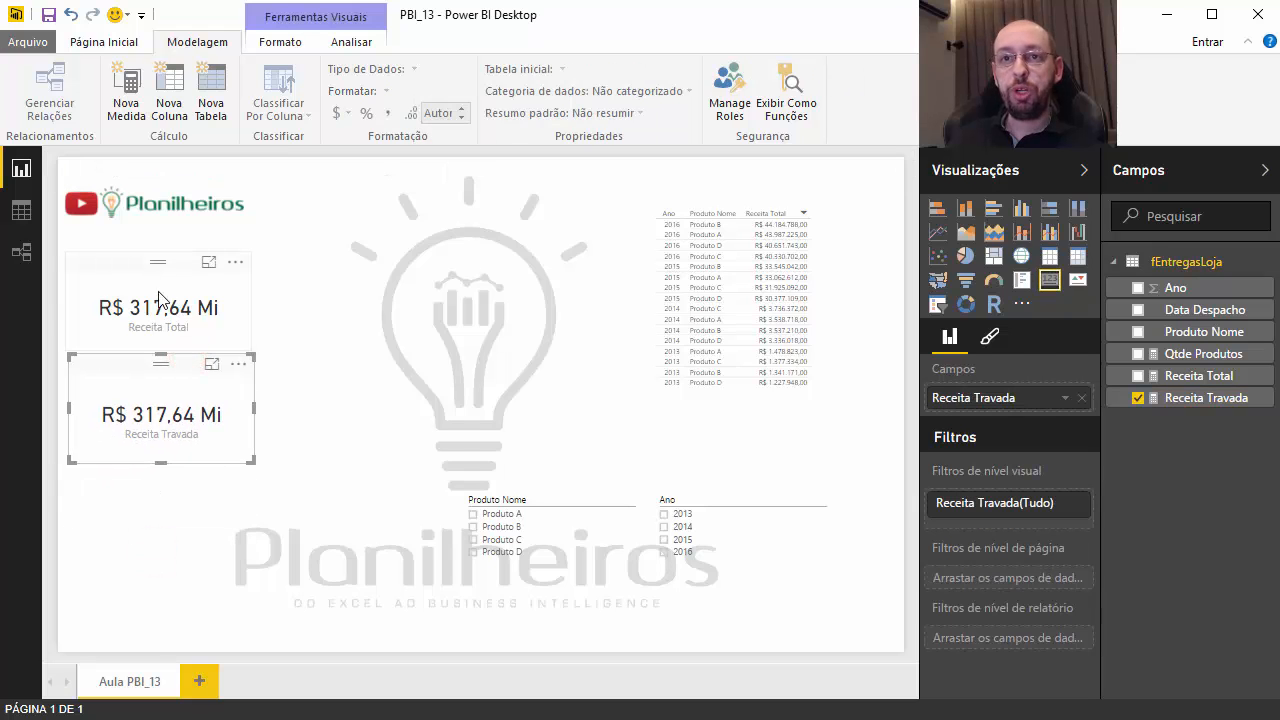
pyautogui.moveTo(169, 262); pyautogui.dragTo(176, 265)
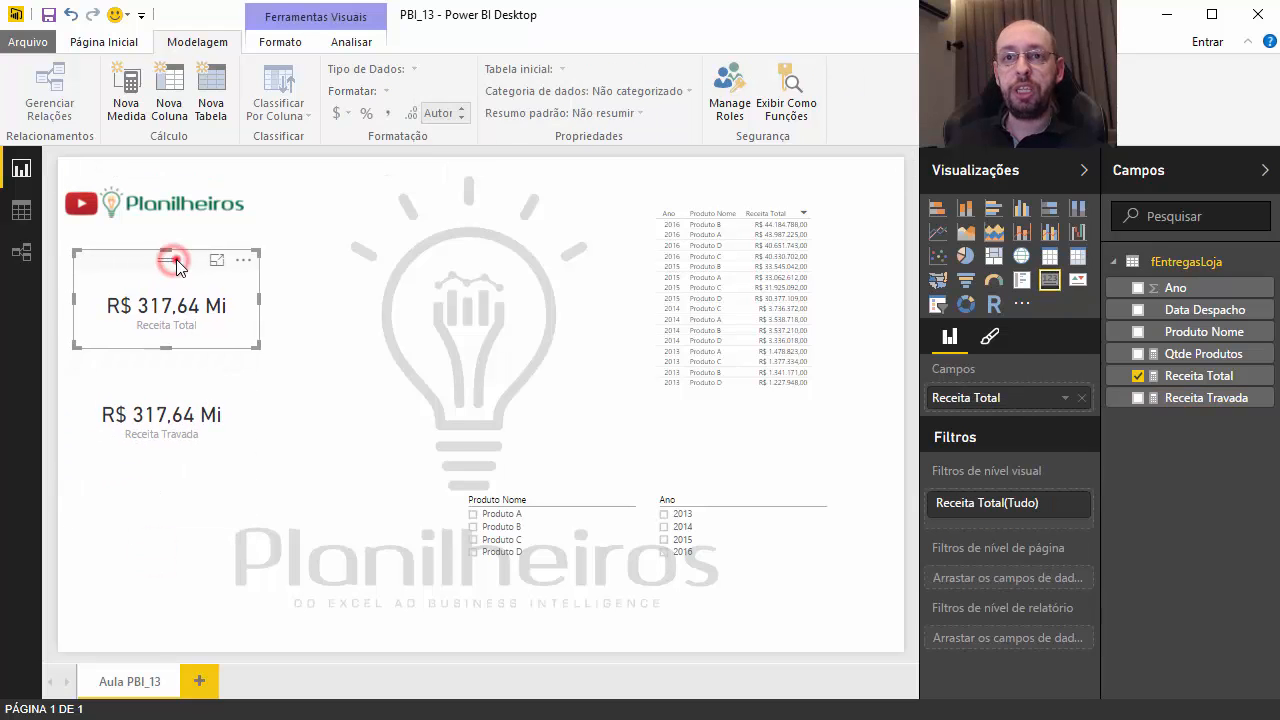
# Filter the page to Produto B and year 2014 with the slicers to compare the Receita Total and Receita Travada cards.
pyautogui.click(176, 358)
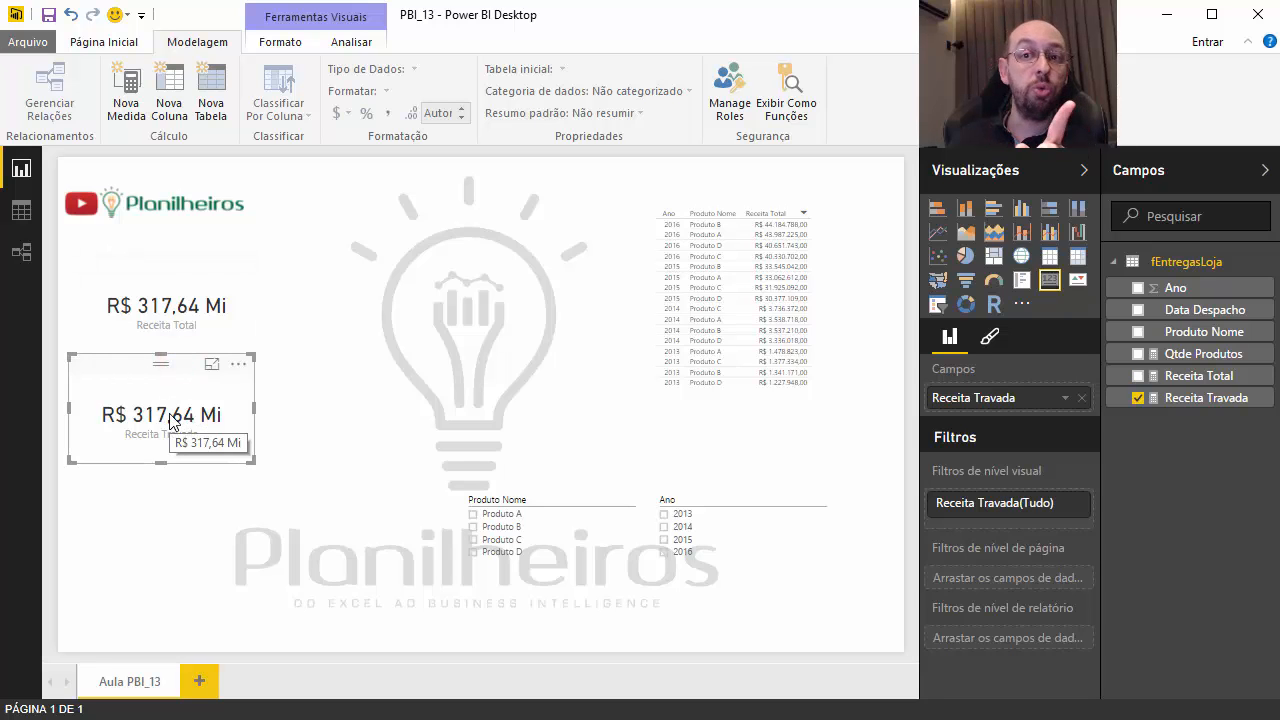
pyautogui.click(500, 526)
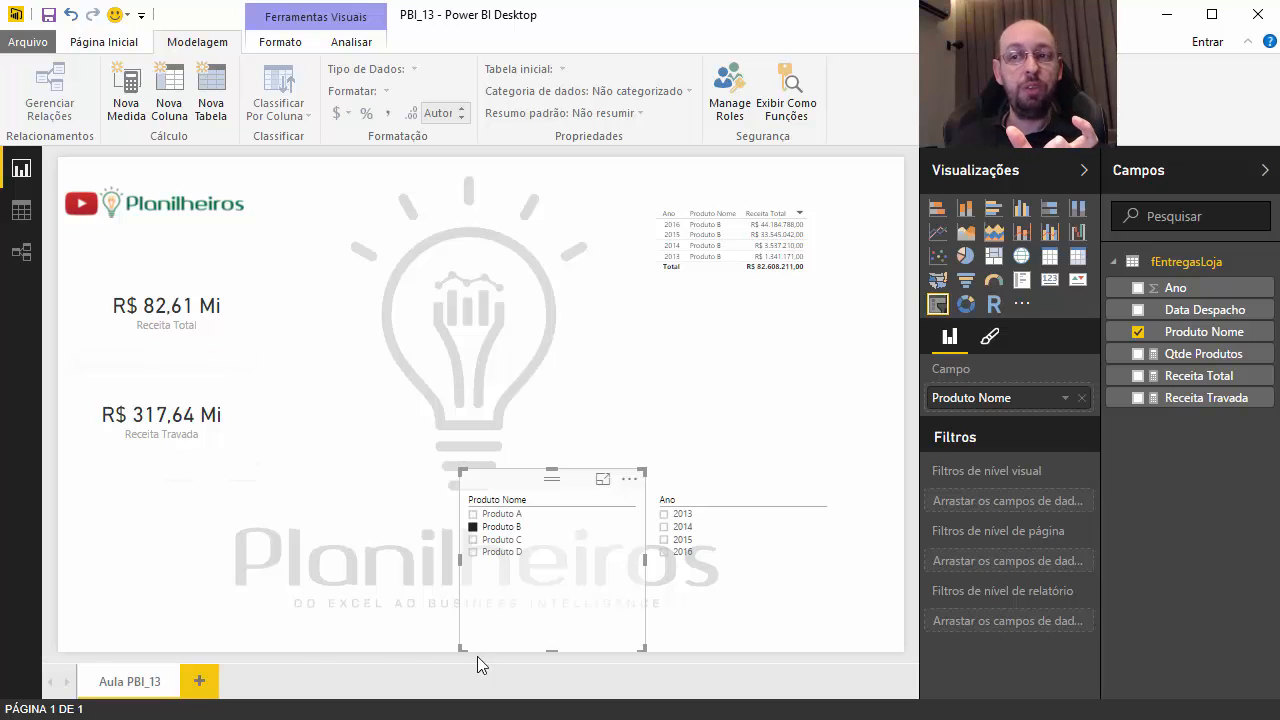
pyautogui.click(684, 526)
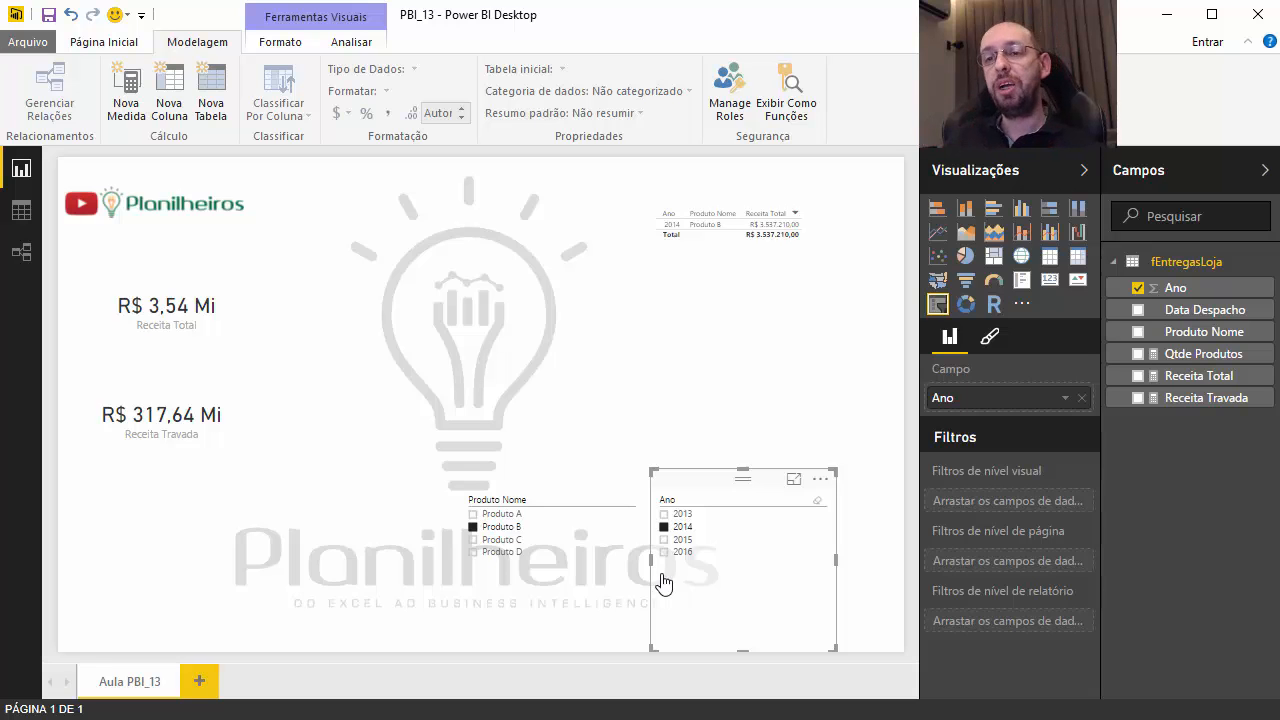
# Start a new measure in fEntregasLoja and name it % Total.
pyautogui.rightClick(1205, 272)
pyautogui.click(1200, 283)
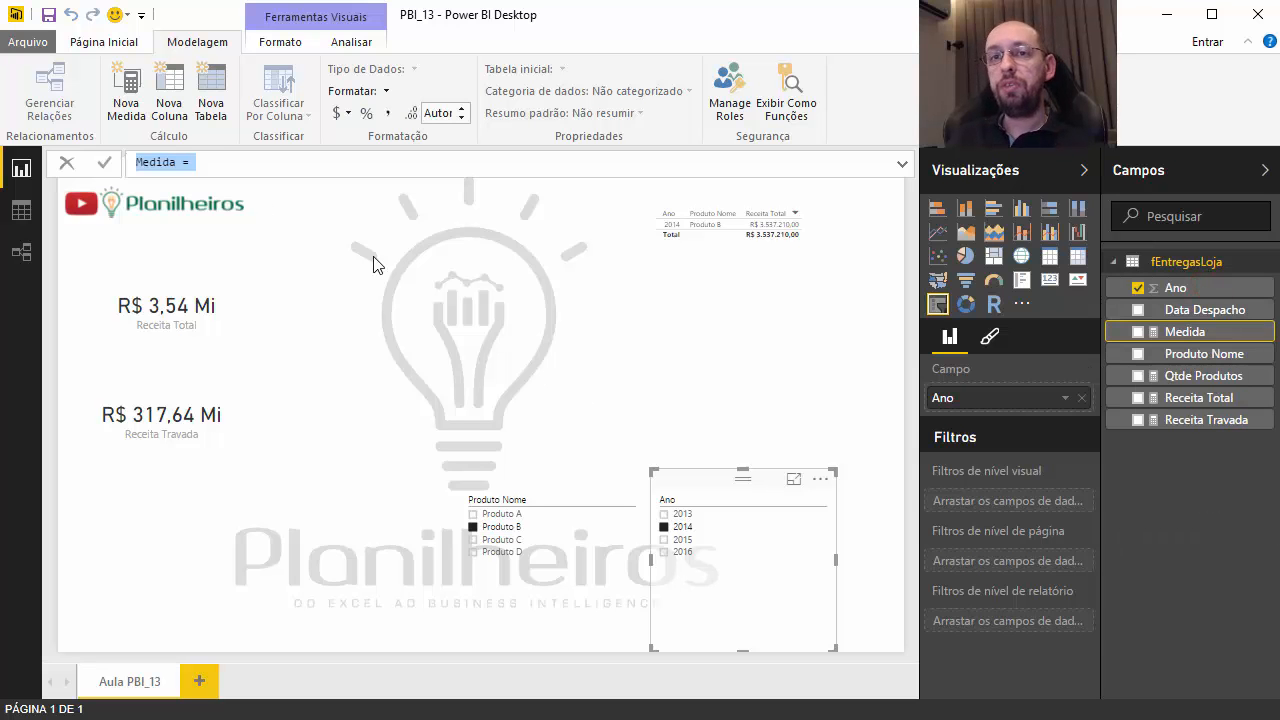
pyautogui.doubleClick(175, 161)
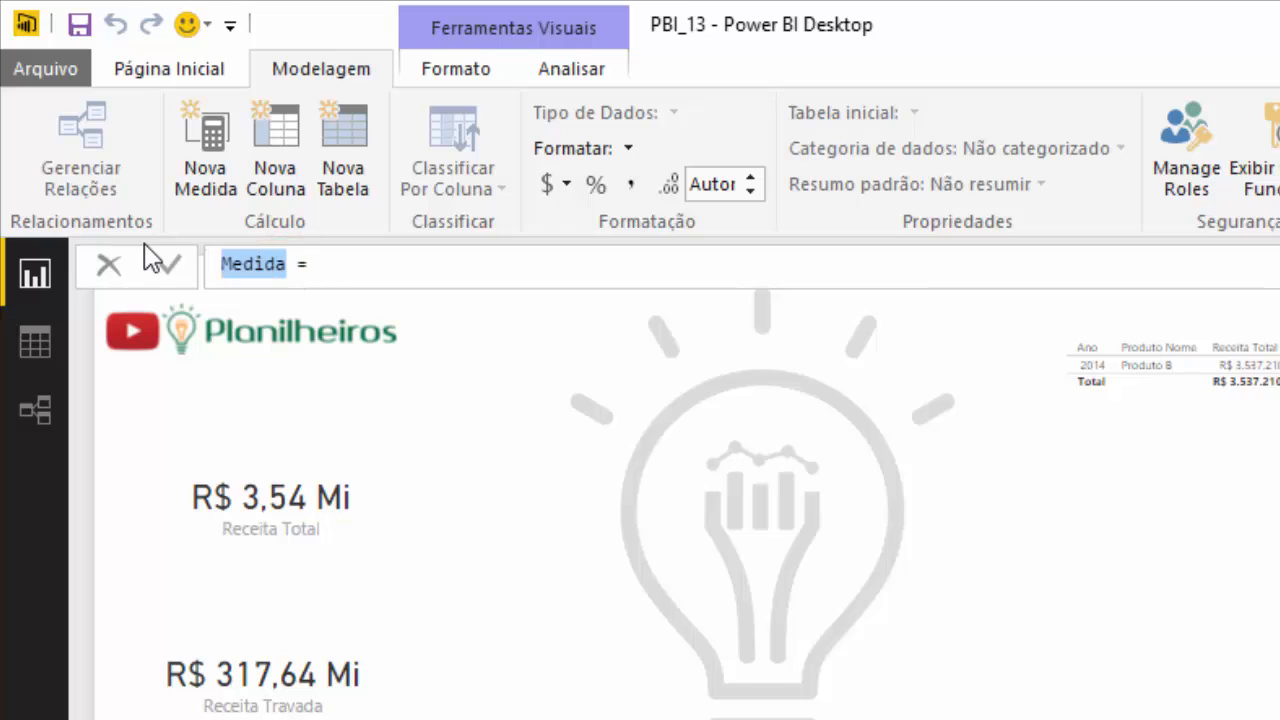
pyautogui.write('% Total')
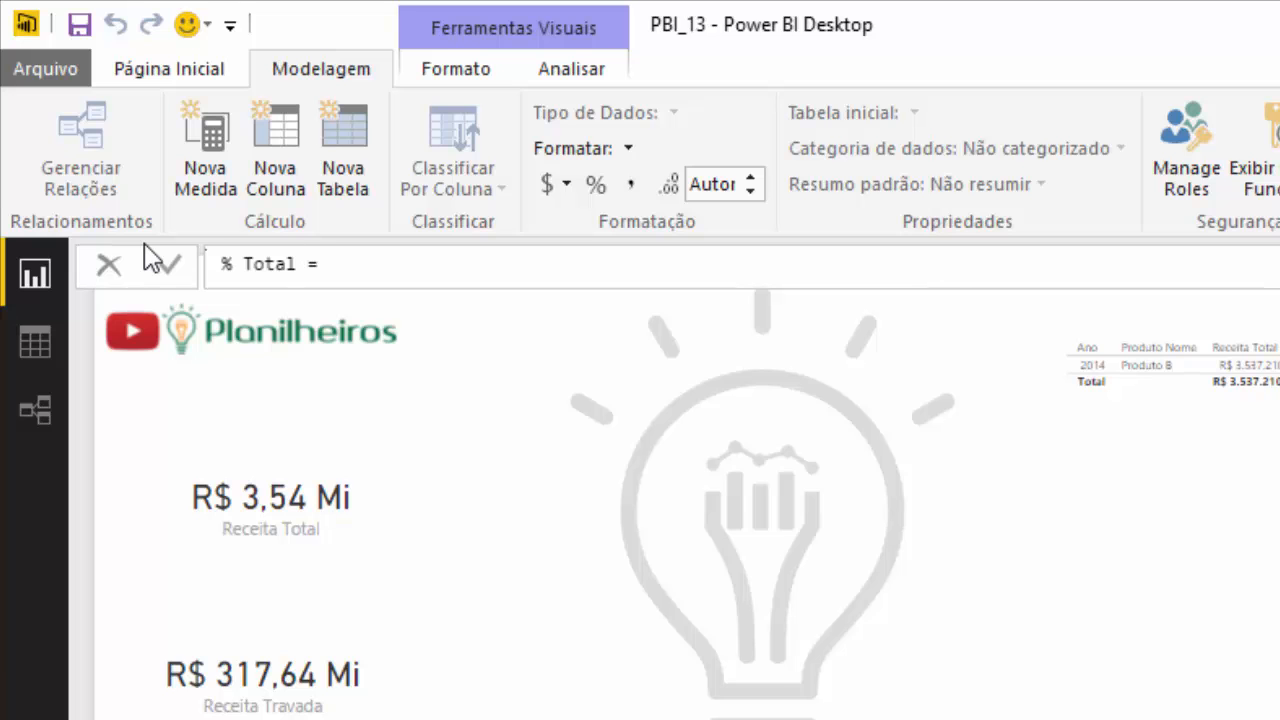
# Define % Total as DIVIDE([Receita Total];[Receita Travada]) and commit the measure.
pyautogui.press('End')
pyautogui.write('dici')
pyautogui.press('BackSpace')
pyautogui.press('BackSpace')
pyautogui.write('vi')
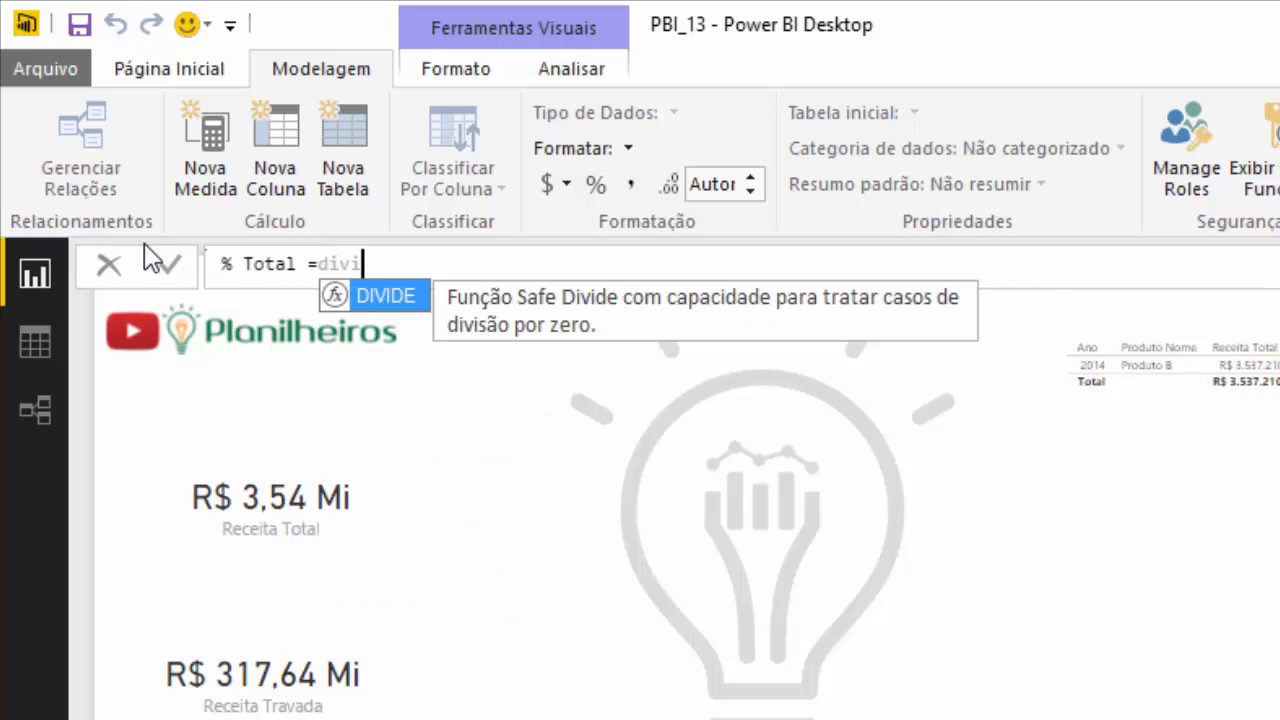
pyautogui.press('Tab')
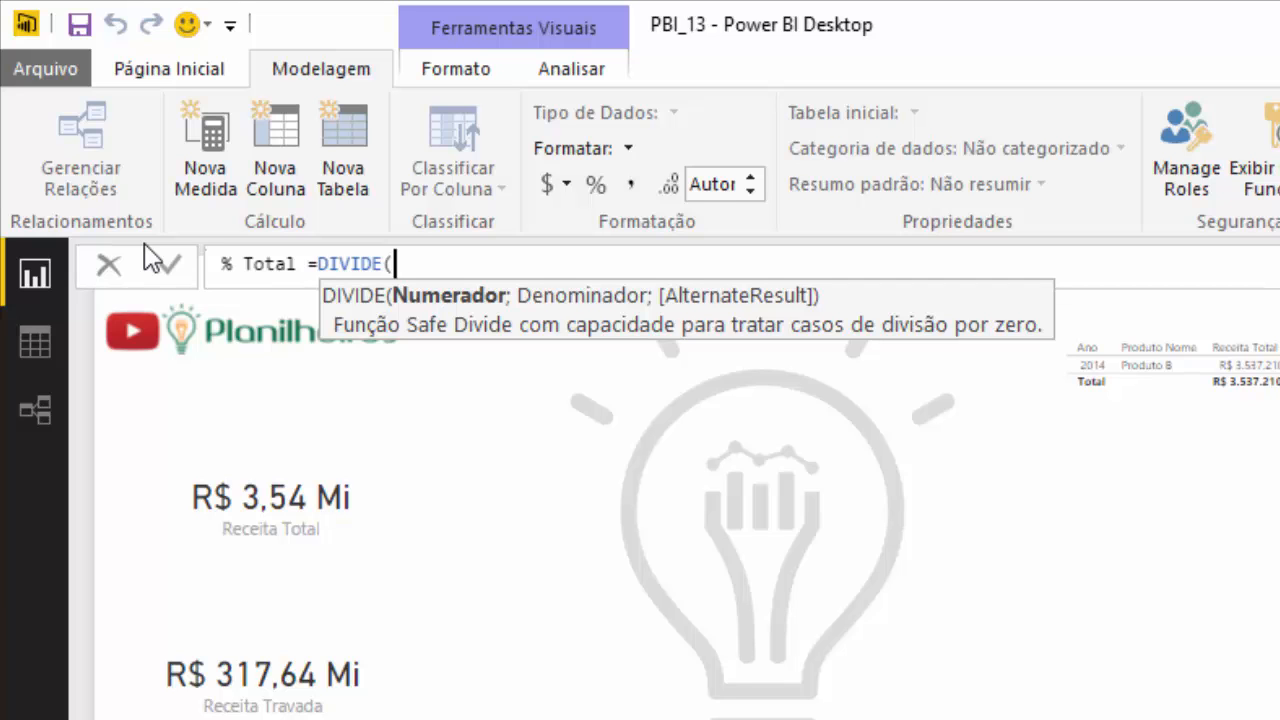
pyautogui.write('rece')
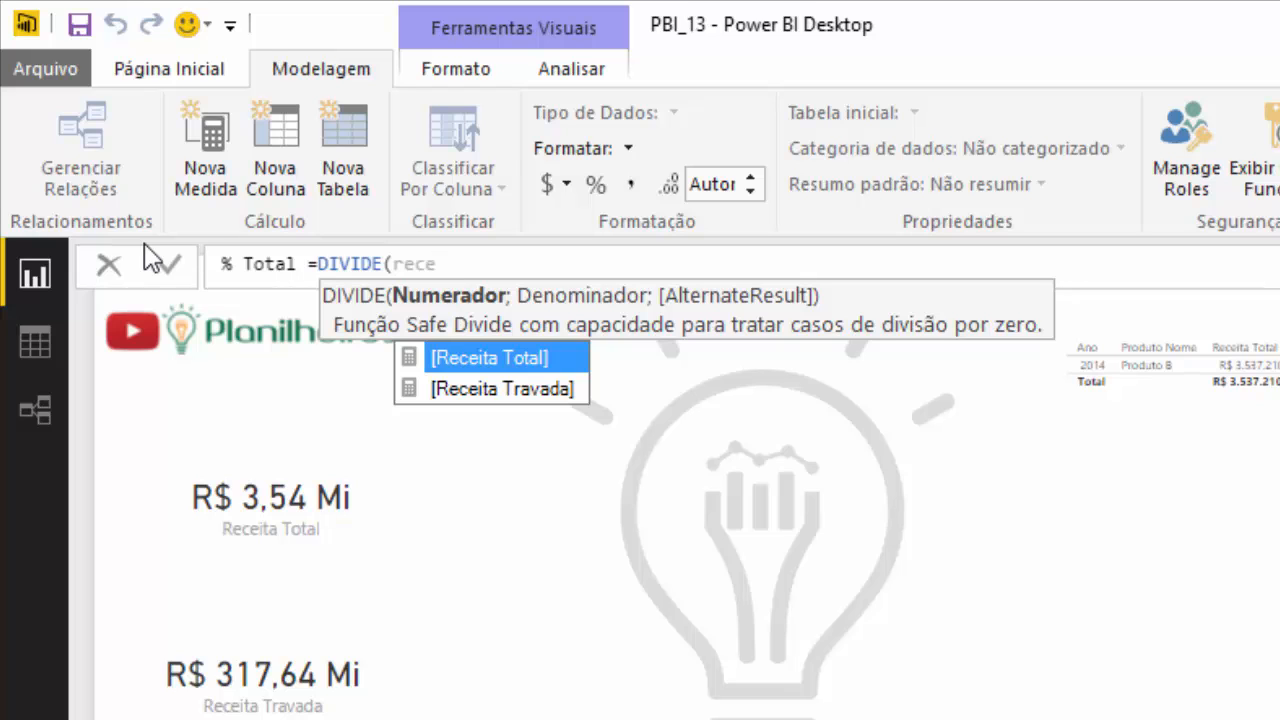
pyautogui.press('Tab')
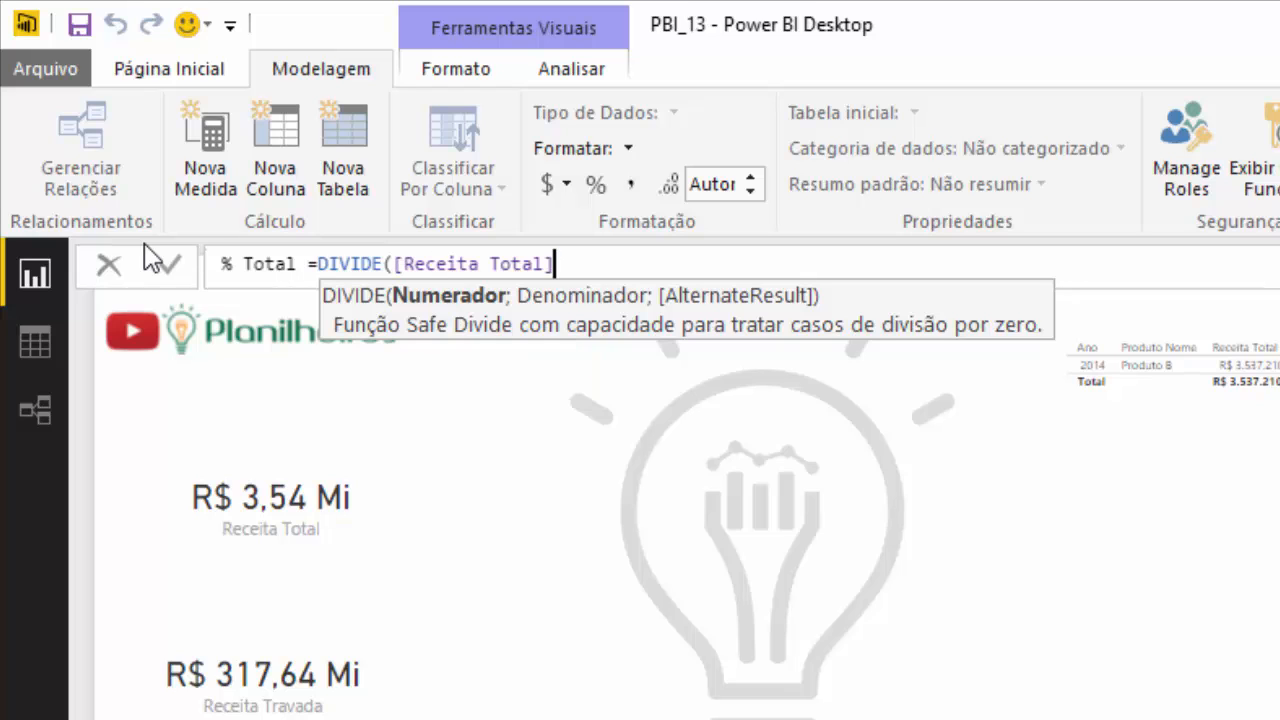
pyautogui.write(';')
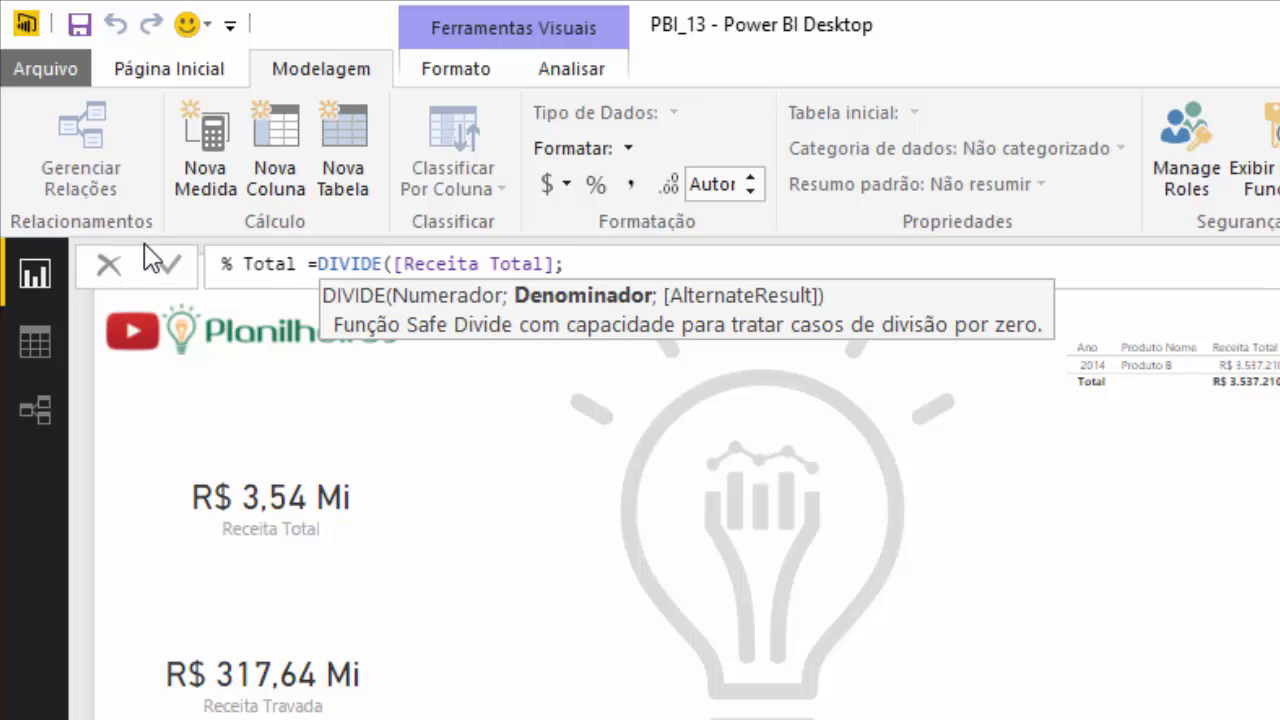
pyautogui.write('rece')
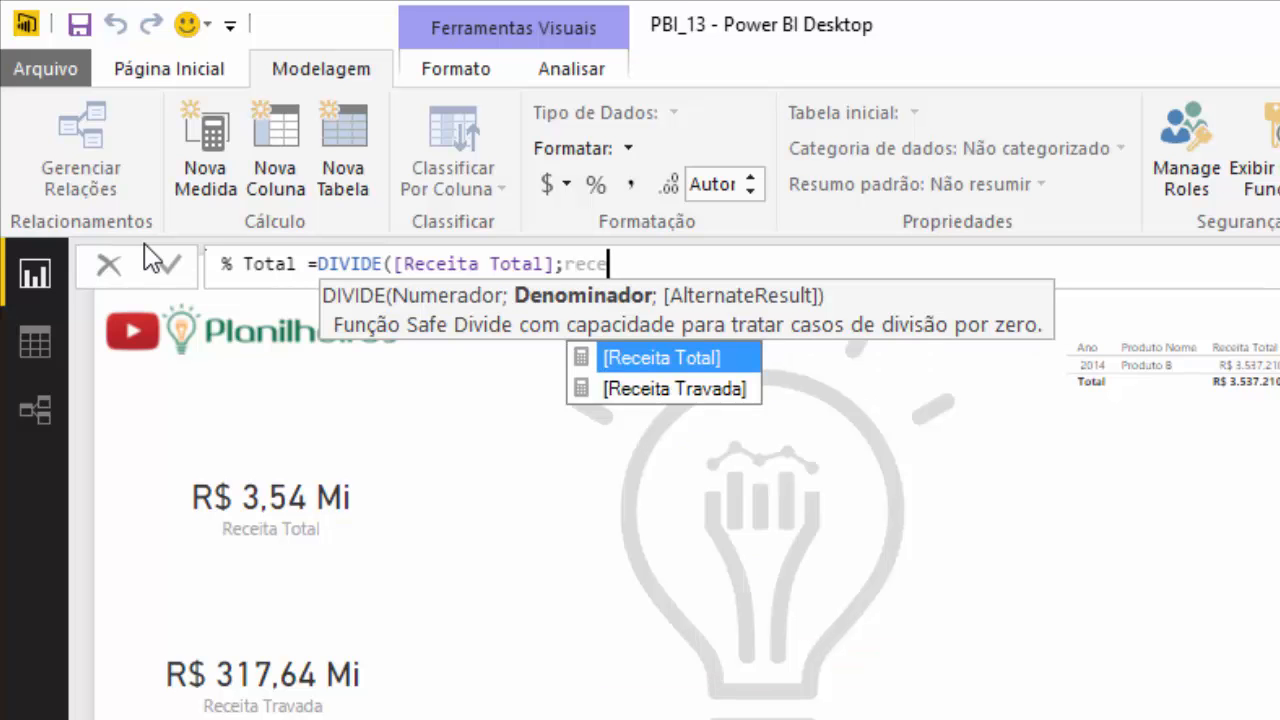
pyautogui.press('Down')
pyautogui.press('Tab')
pyautogui.write(')')
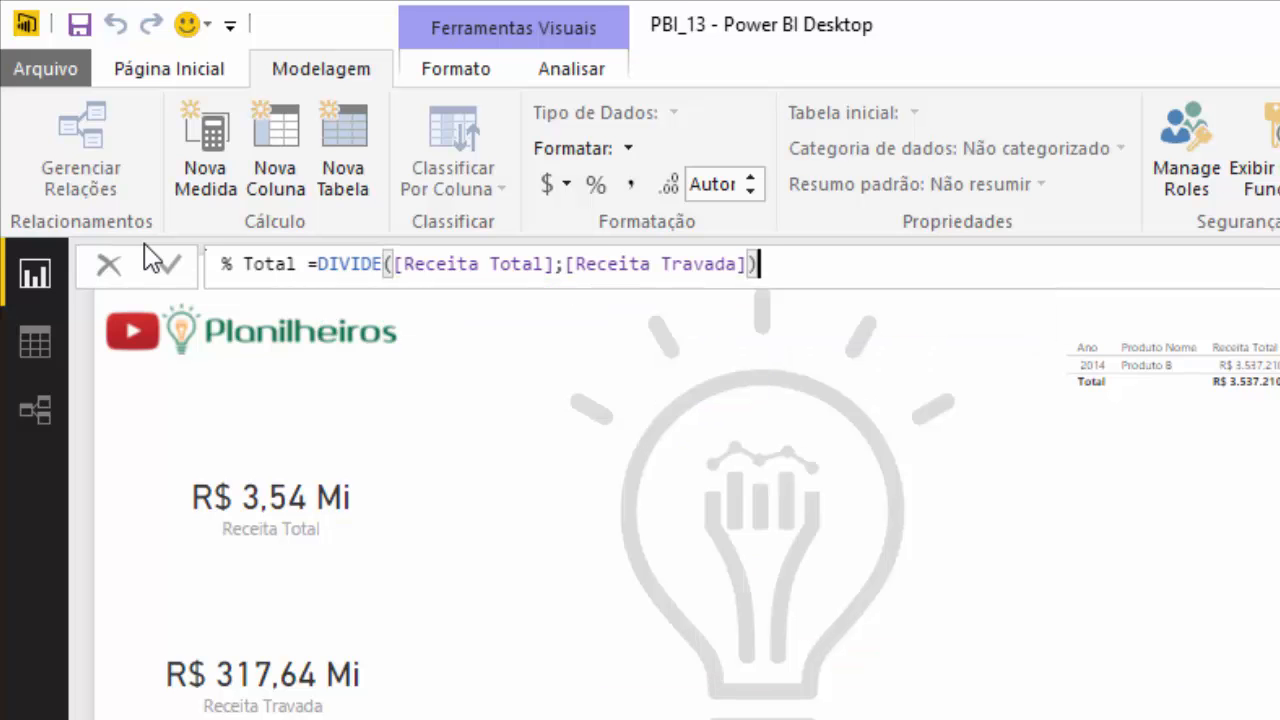
pyautogui.click(165, 263)
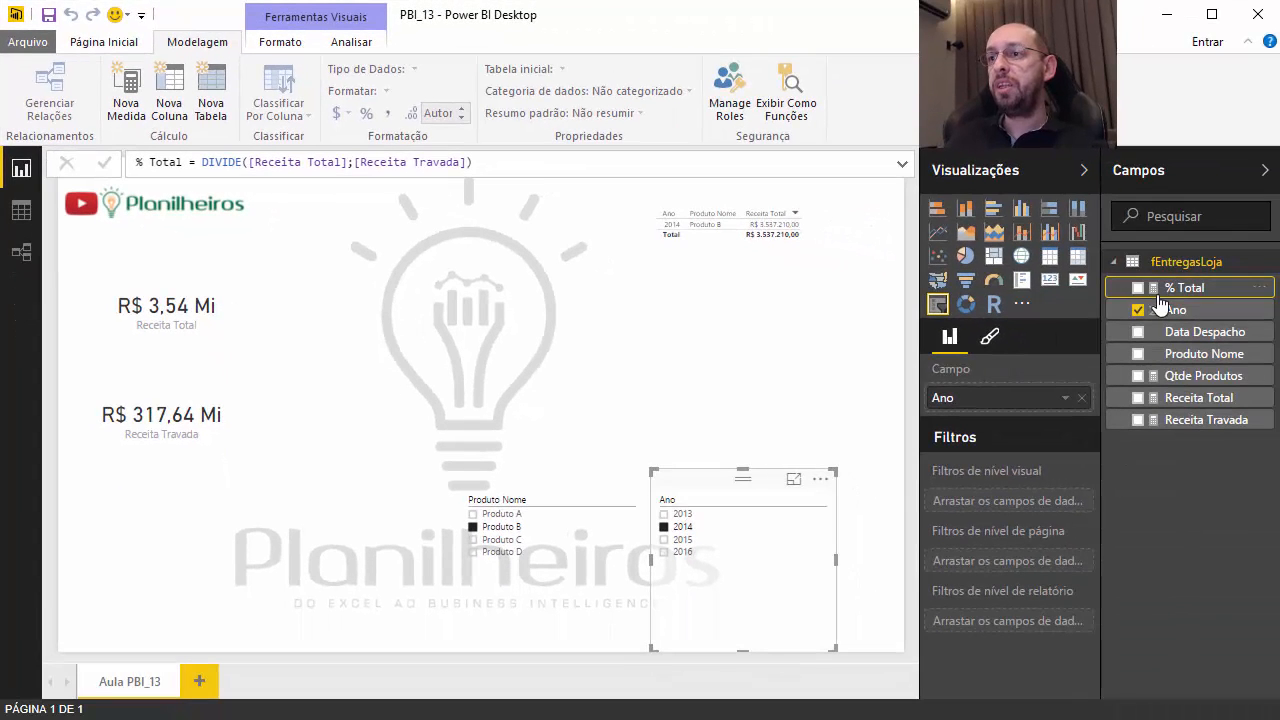
# Format the % Total measure as a percentage.
pyautogui.click(1165, 309)
pyautogui.click(1168, 287)
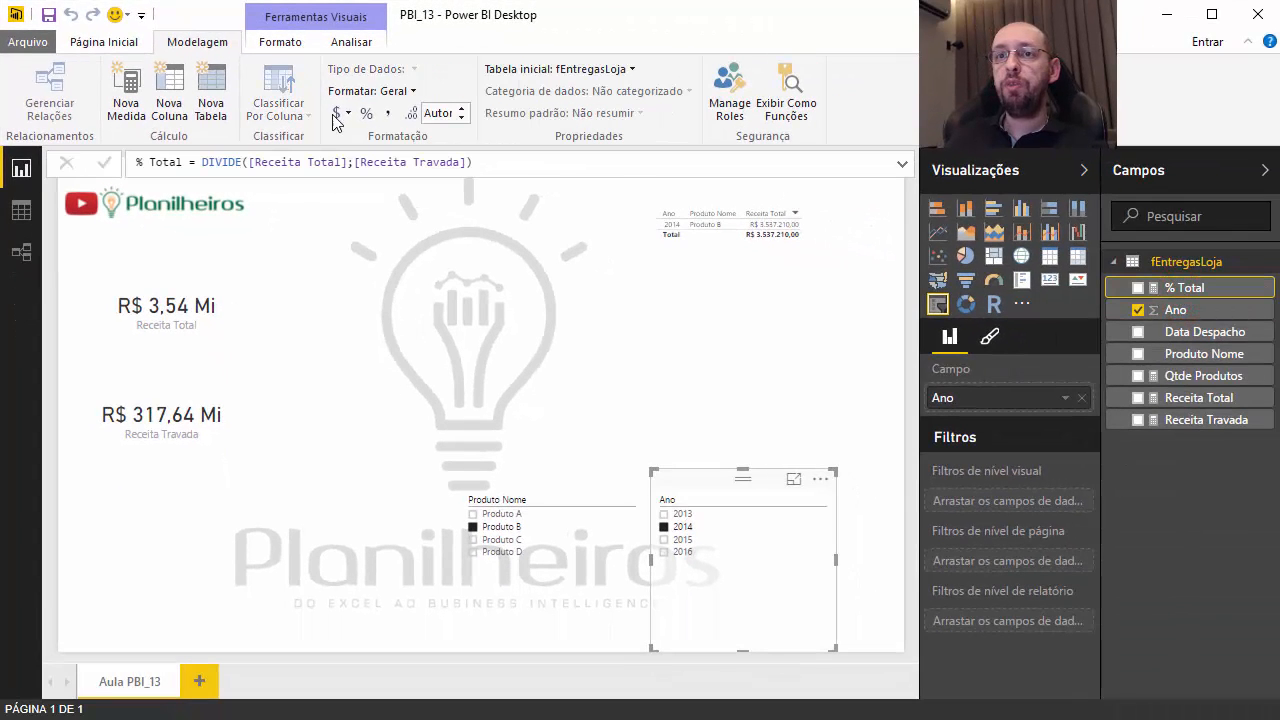
pyautogui.click(366, 113)
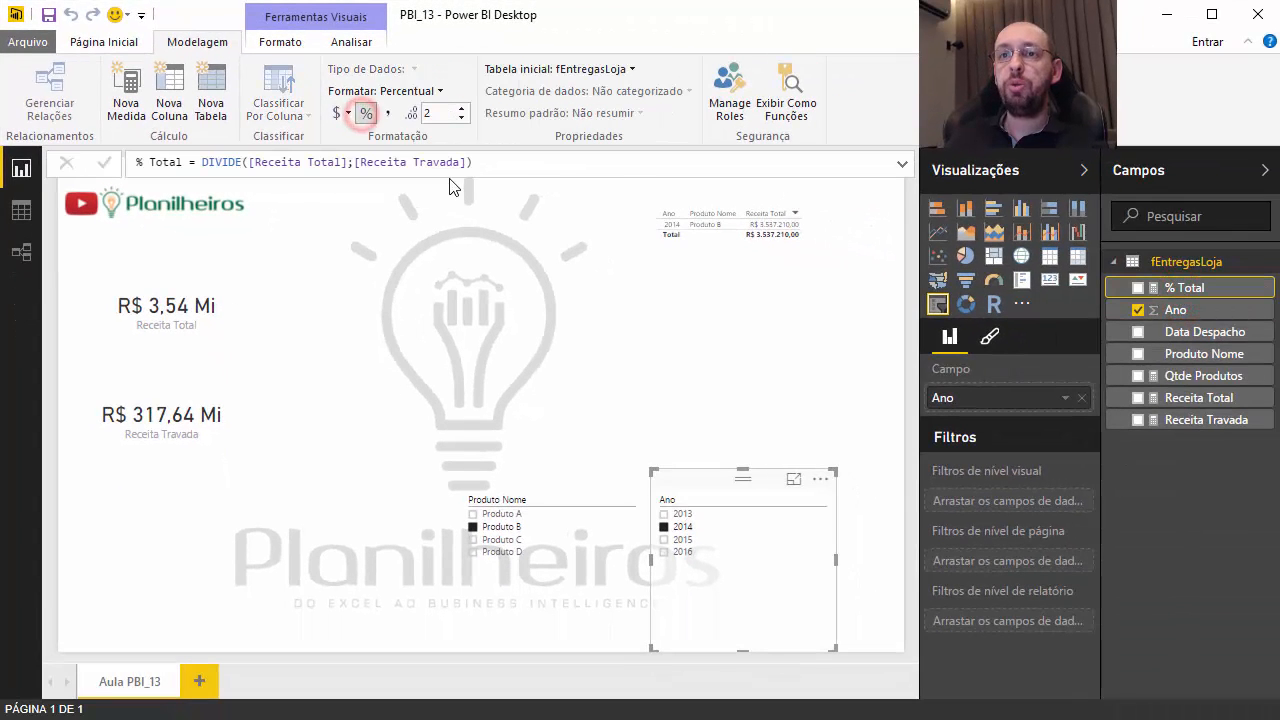
# Add a card visual showing % Total below the Receita Travada card.
pyautogui.click(165, 500)
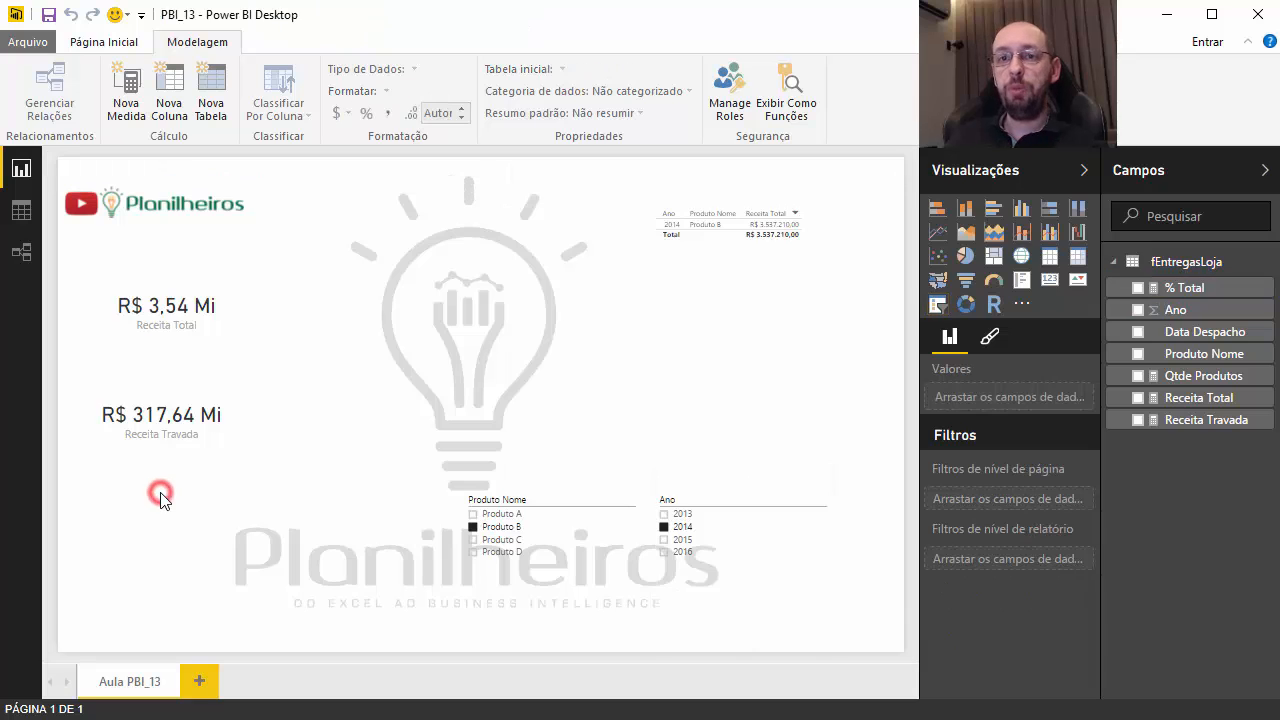
pyautogui.click(1049, 281)
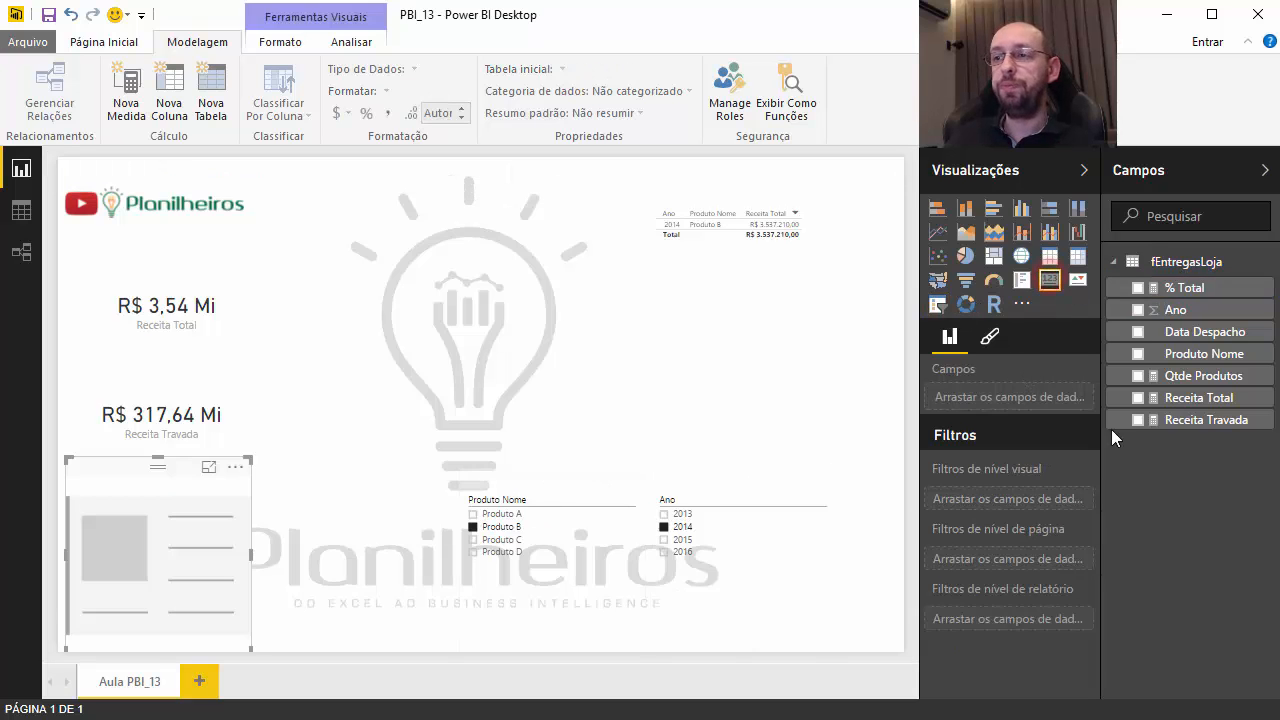
pyautogui.click(1138, 288)
pyautogui.moveTo(157, 461); pyautogui.dragTo(192, 468)
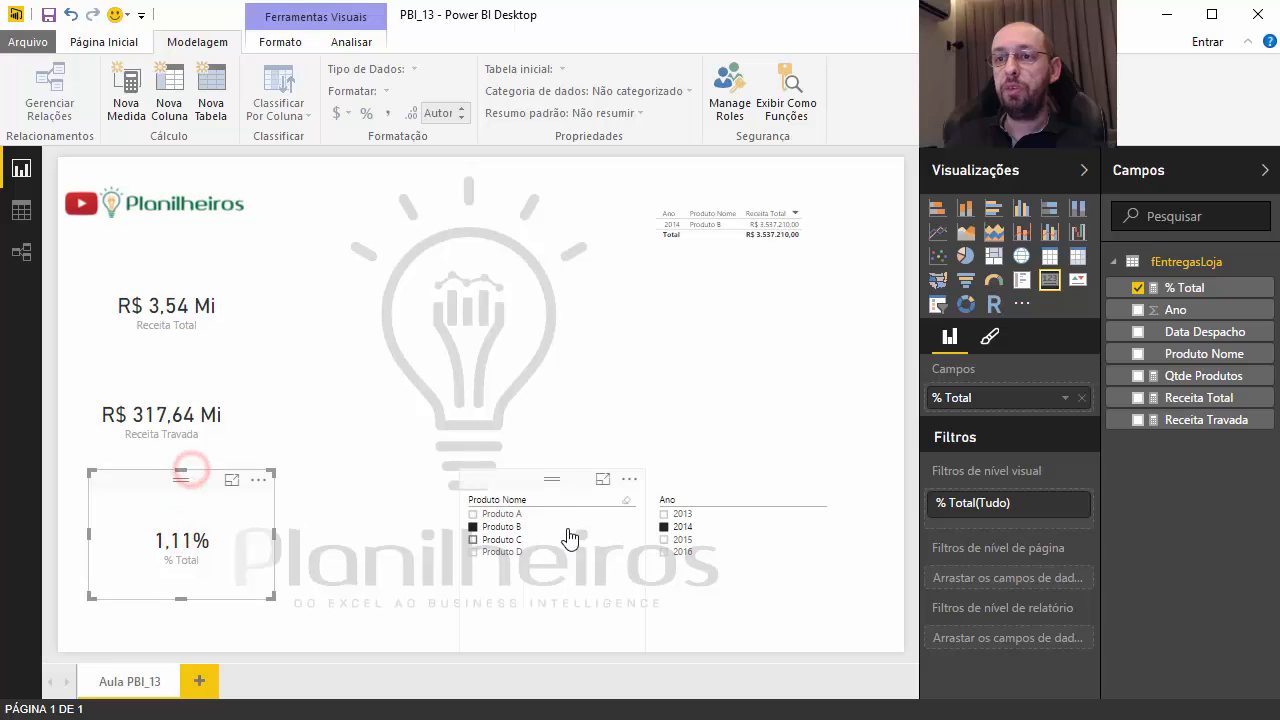
# Clear the Produto Nome and Ano slicer selections and align the % Total card under the Receita Travada card.
pyautogui.click(624, 501)
pyautogui.click(818, 499)
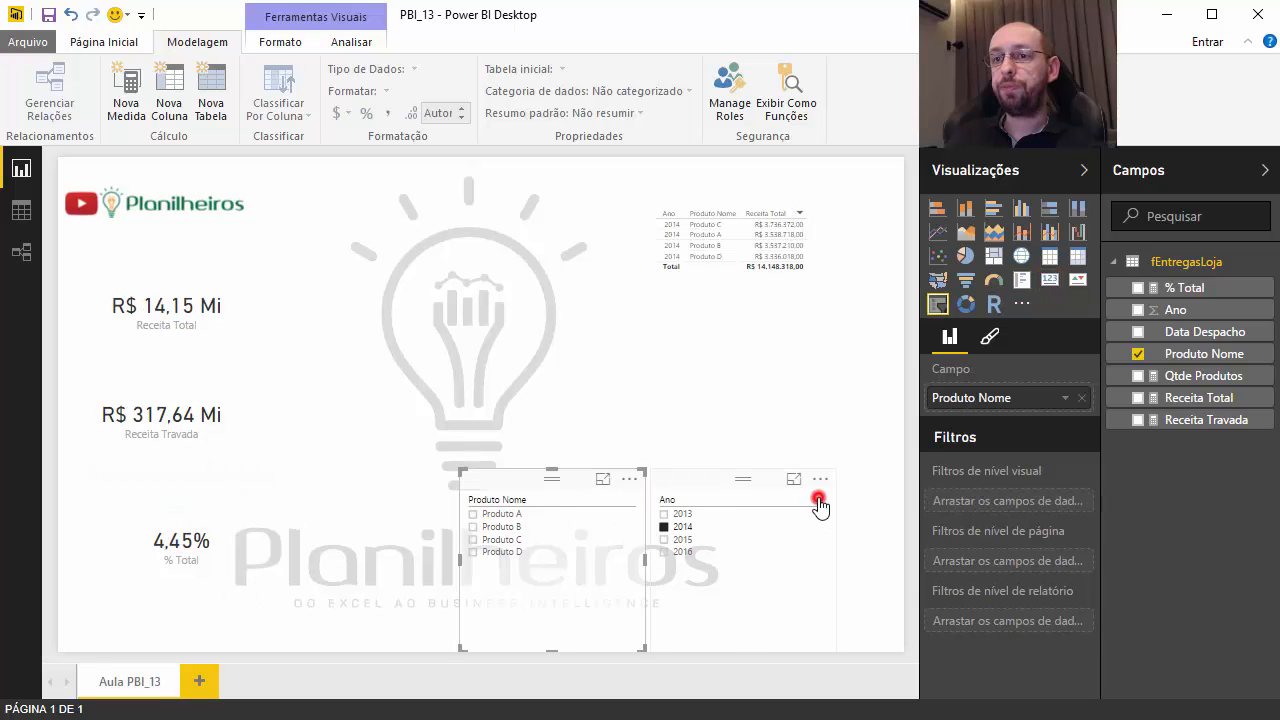
pyautogui.moveTo(157, 483); pyautogui.dragTo(136, 499)
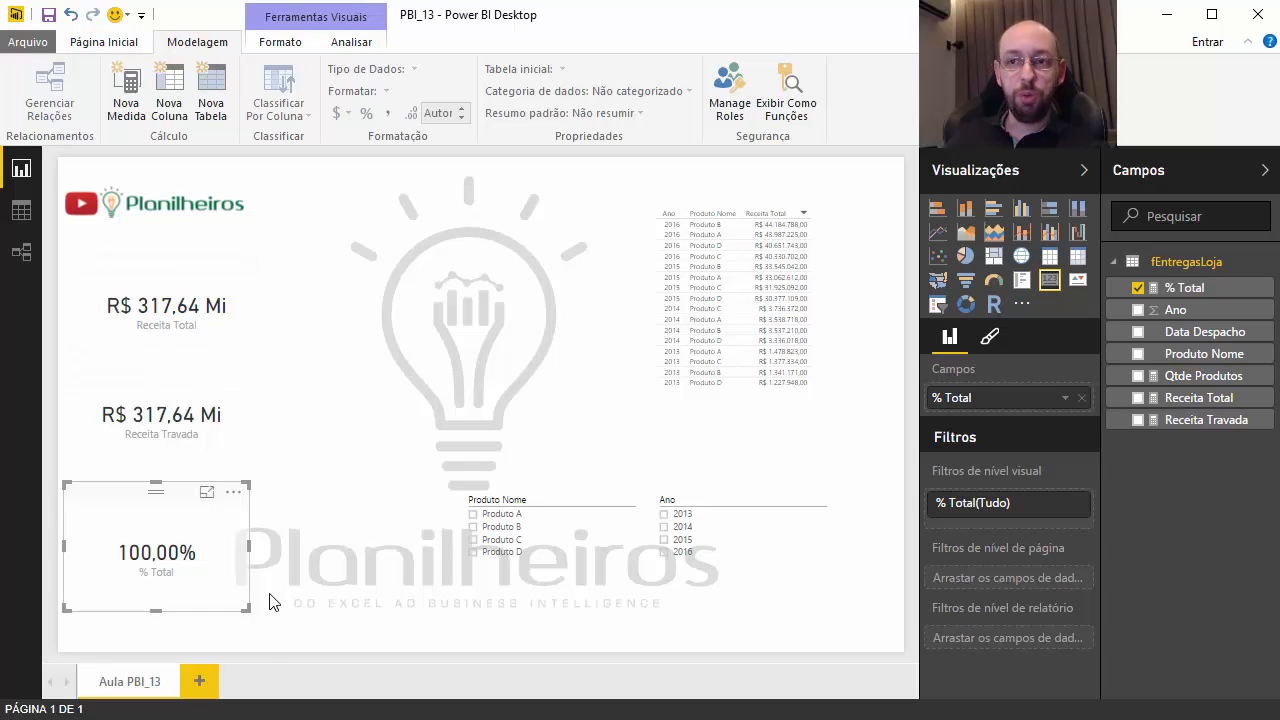
# Compare the cards for 2016, Produto C in 2016, Produto C alone, and Produtos C and D together, finishing with both slicers cleared.
pyautogui.click(688, 556)
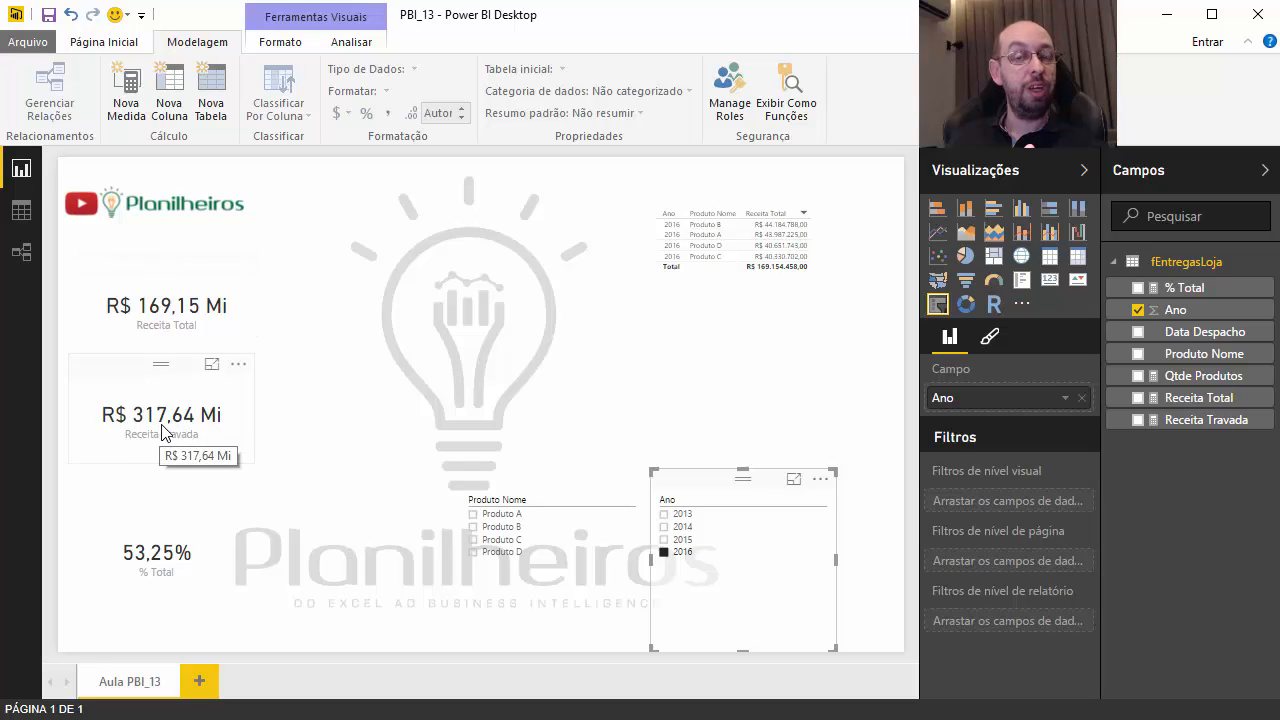
pyautogui.click(474, 540)
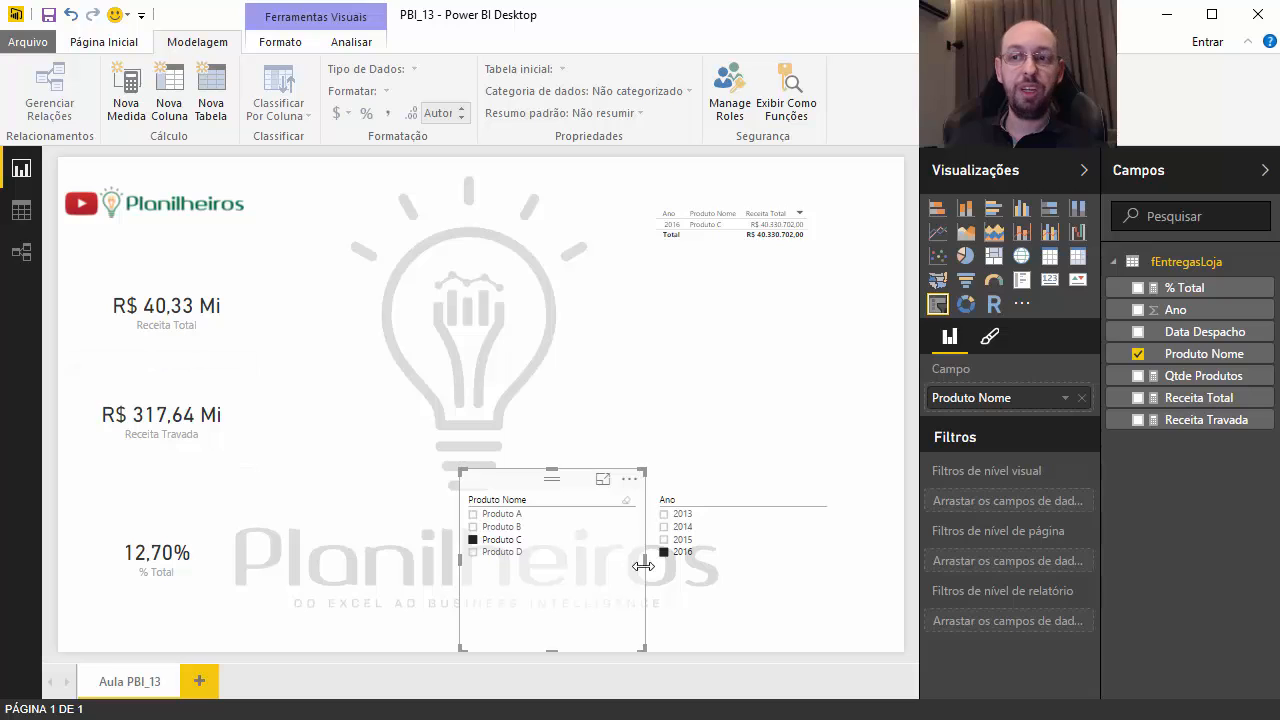
pyautogui.click(818, 502)
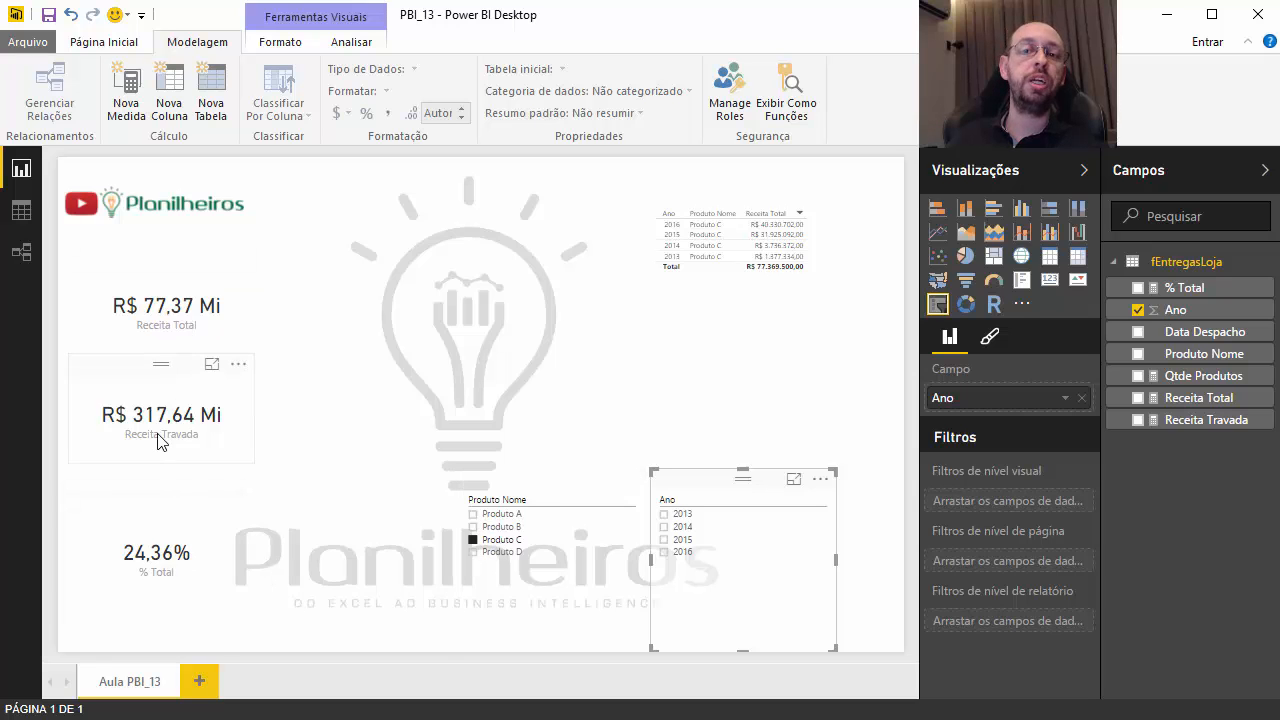
pyautogui.keyDown('ctrl'); pyautogui.click(479, 553); pyautogui.keyUp('ctrl')
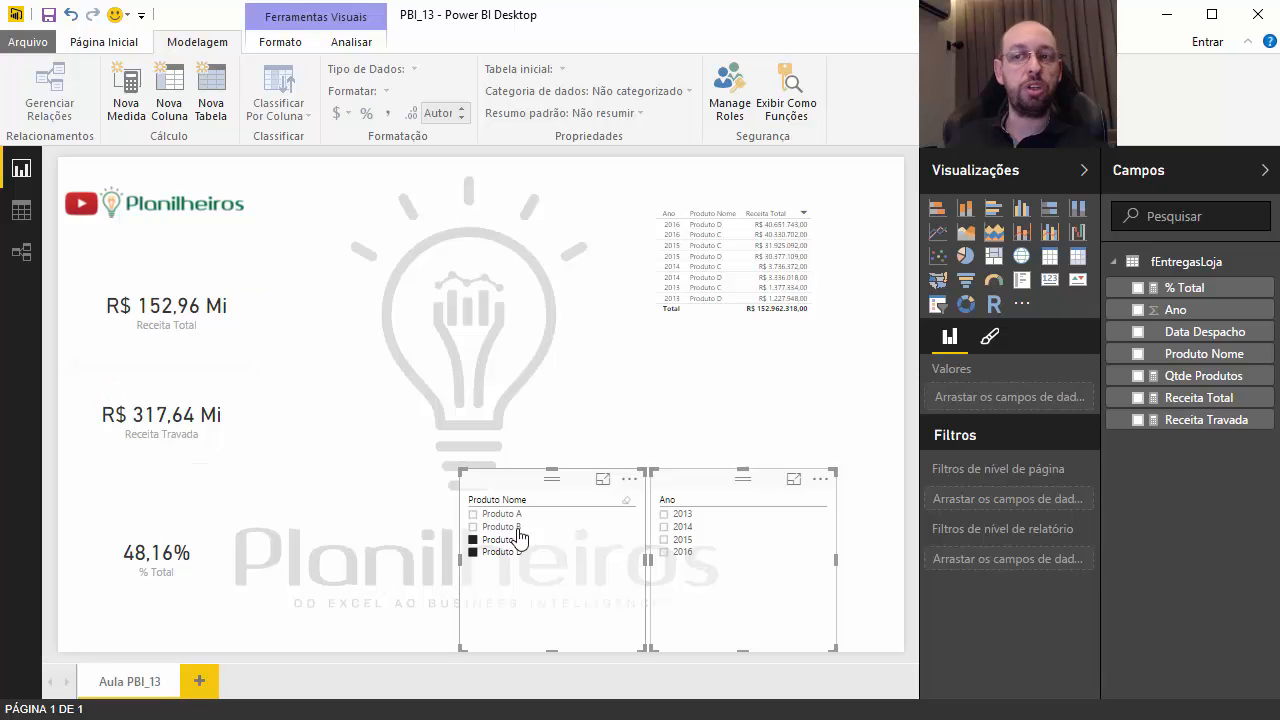
pyautogui.click(625, 499)
pyautogui.click(817, 498)
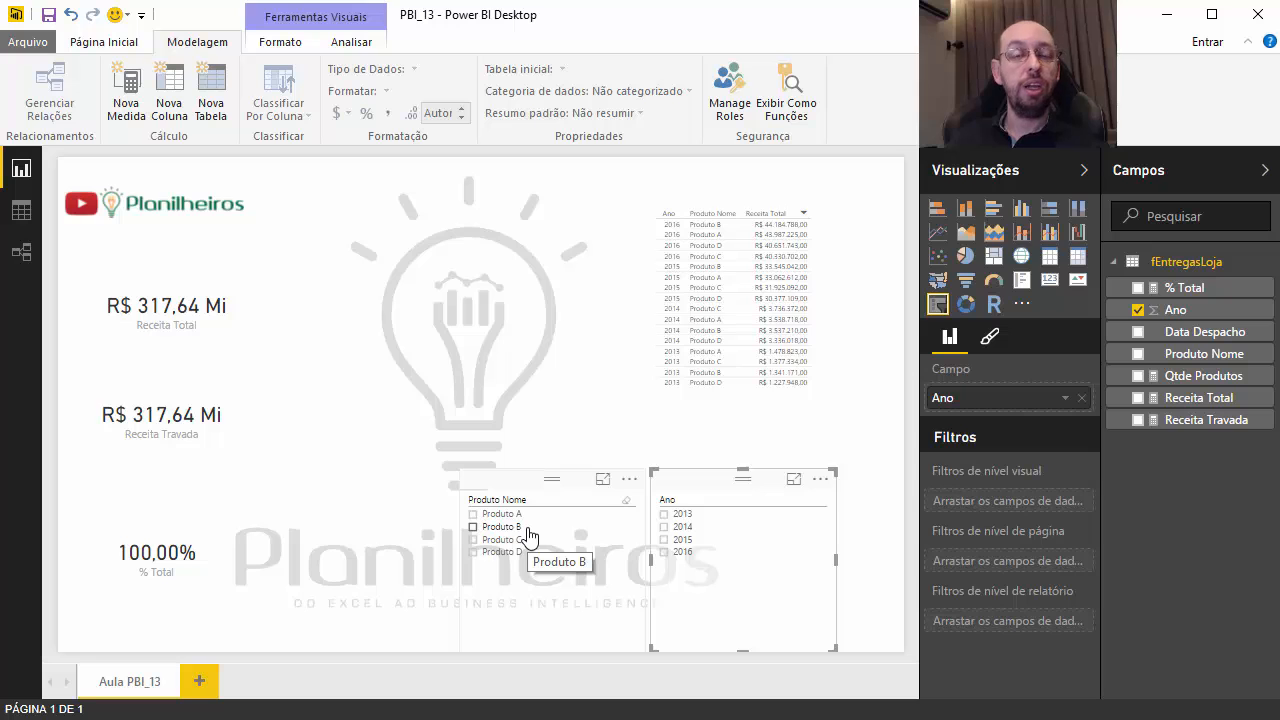
# Delete both slicers, the table and the Receita Total, Receita Travada and % Total cards from the report page.
pyautogui.click(579, 482)
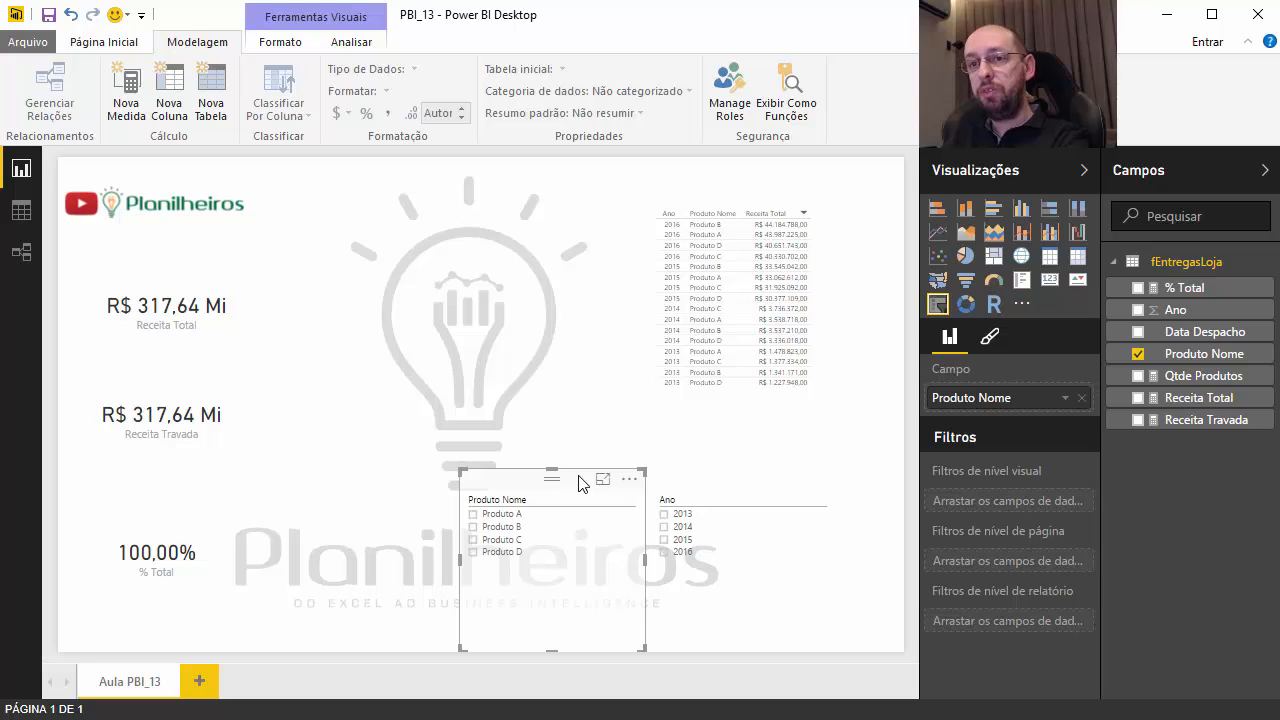
pyautogui.press('Delete')
pyautogui.click(760, 478)
pyautogui.press('Delete')
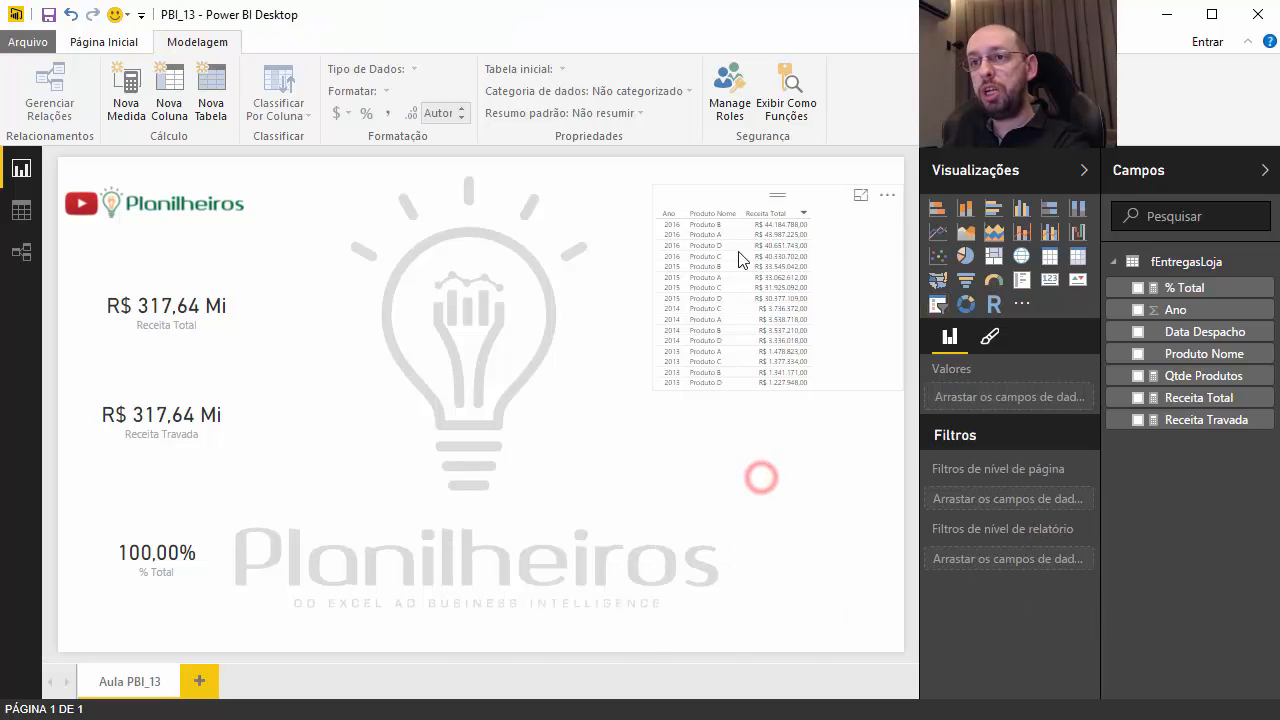
pyautogui.click(725, 198)
pyautogui.press('Delete')
pyautogui.click(134, 263)
pyautogui.press('Delete')
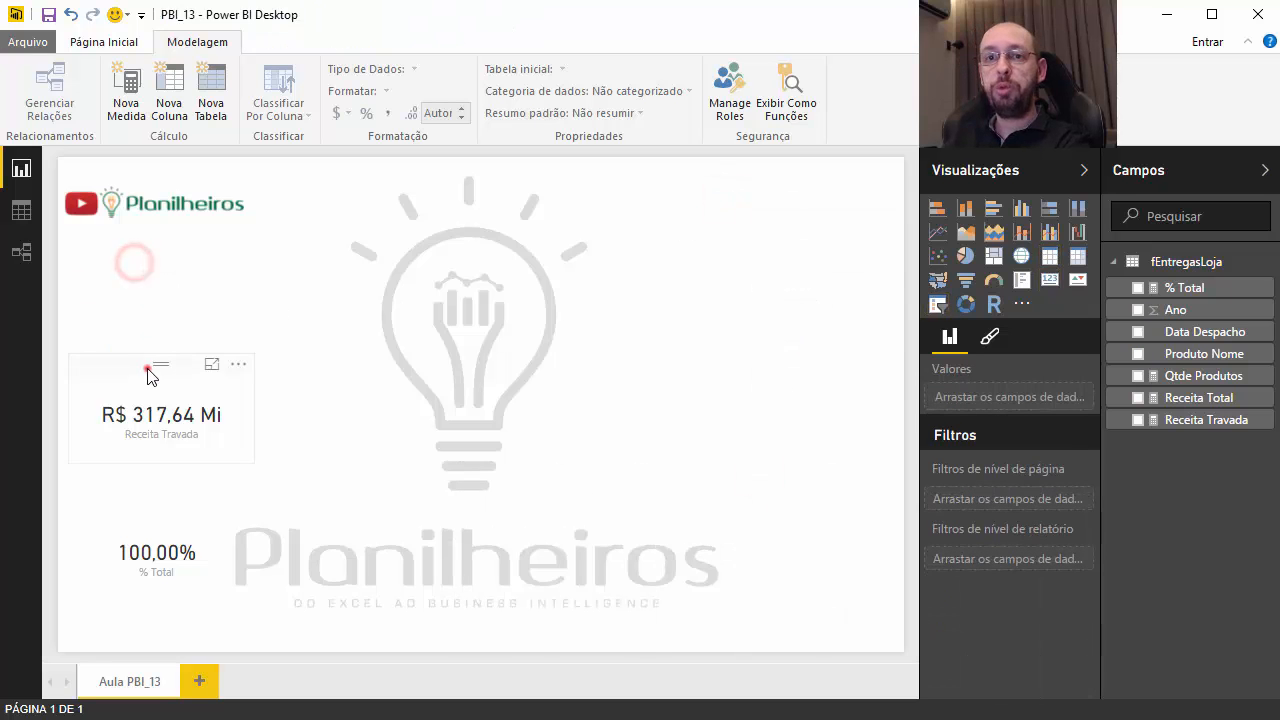
pyautogui.click(148, 372)
pyautogui.press('Delete')
pyautogui.click(124, 500)
pyautogui.press('Delete')
pyautogui.click(408, 491)
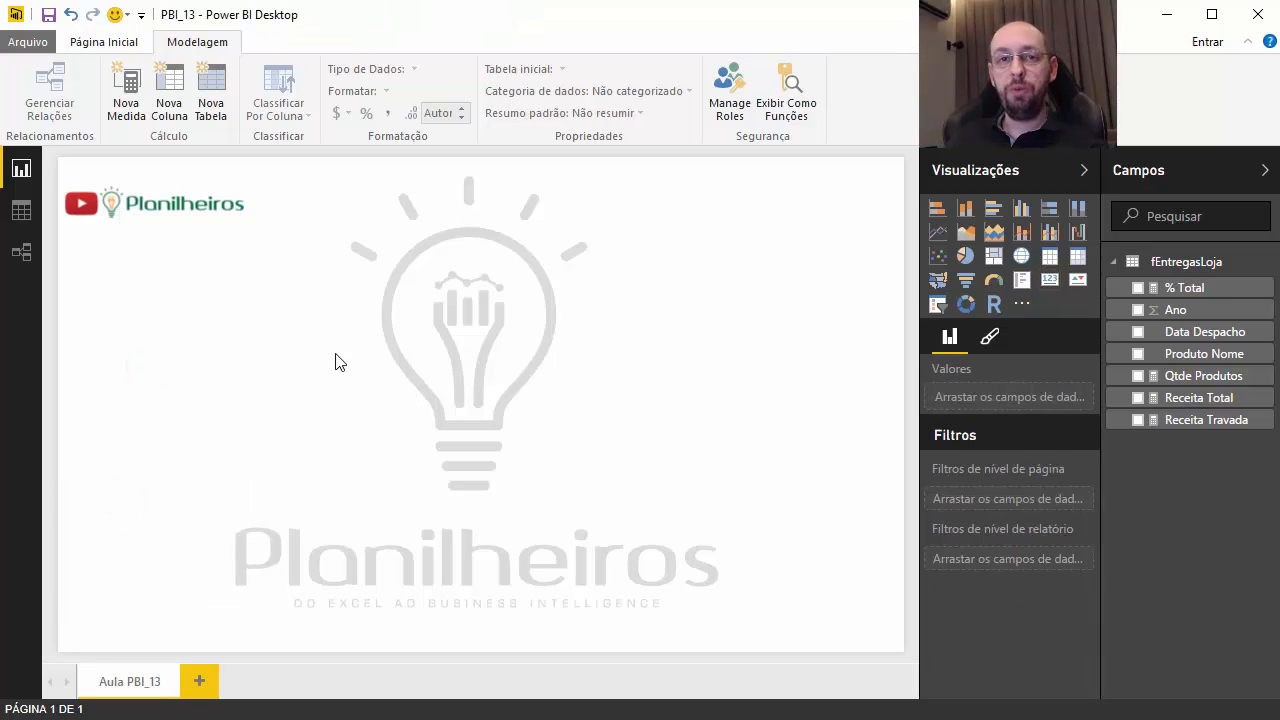
# Add a table visual below the logo with Produto Nome, Qtde Produtos, Receita Total and % Total.
pyautogui.click(310, 405)
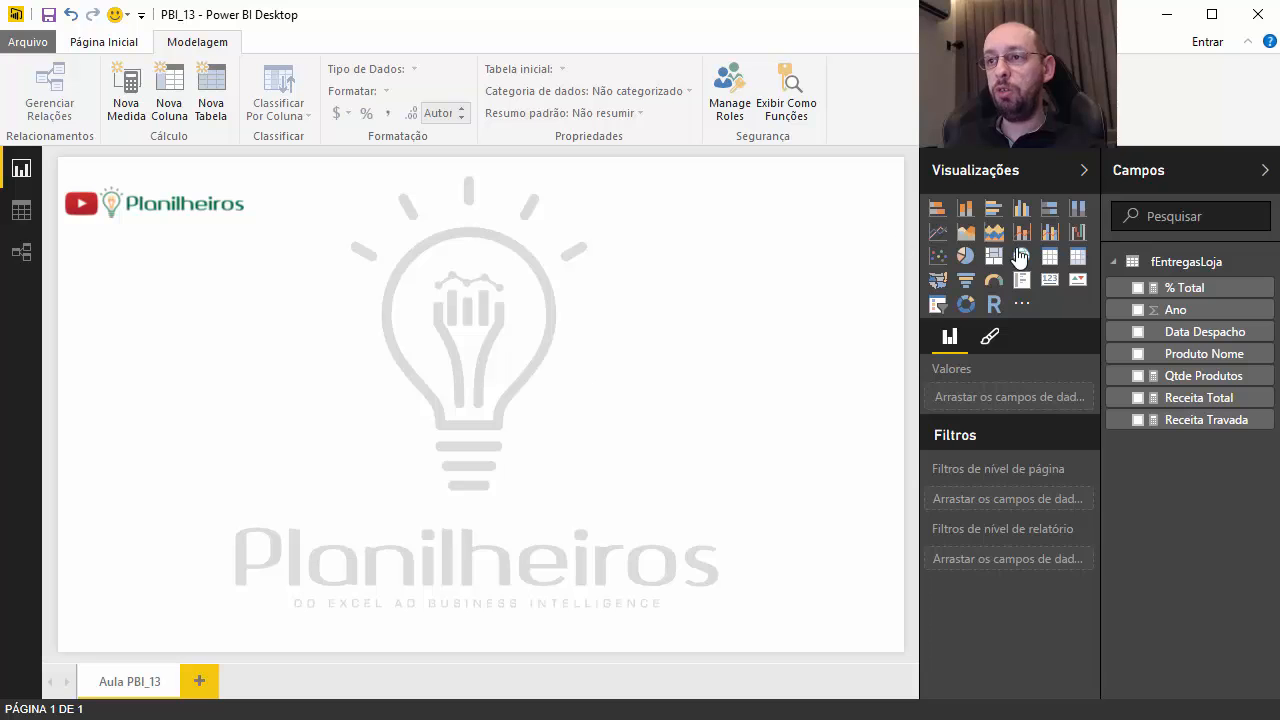
pyautogui.click(1049, 259)
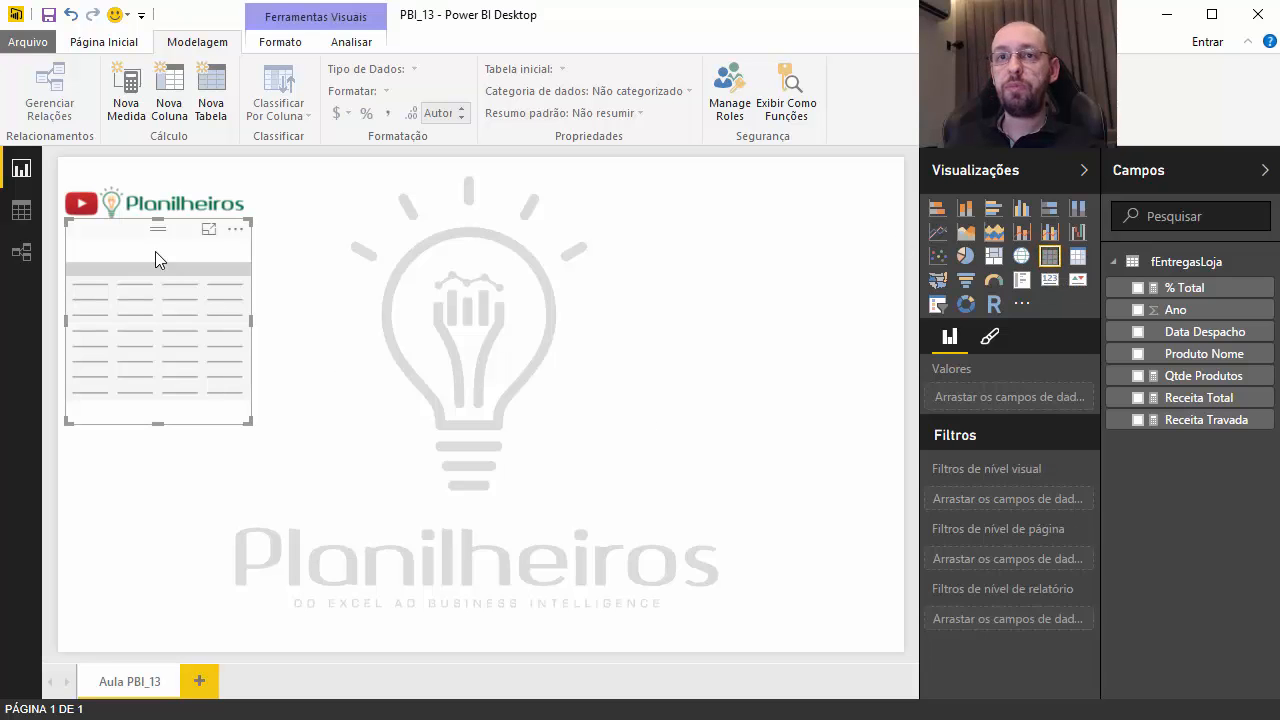
pyautogui.moveTo(130, 234); pyautogui.dragTo(135, 271)
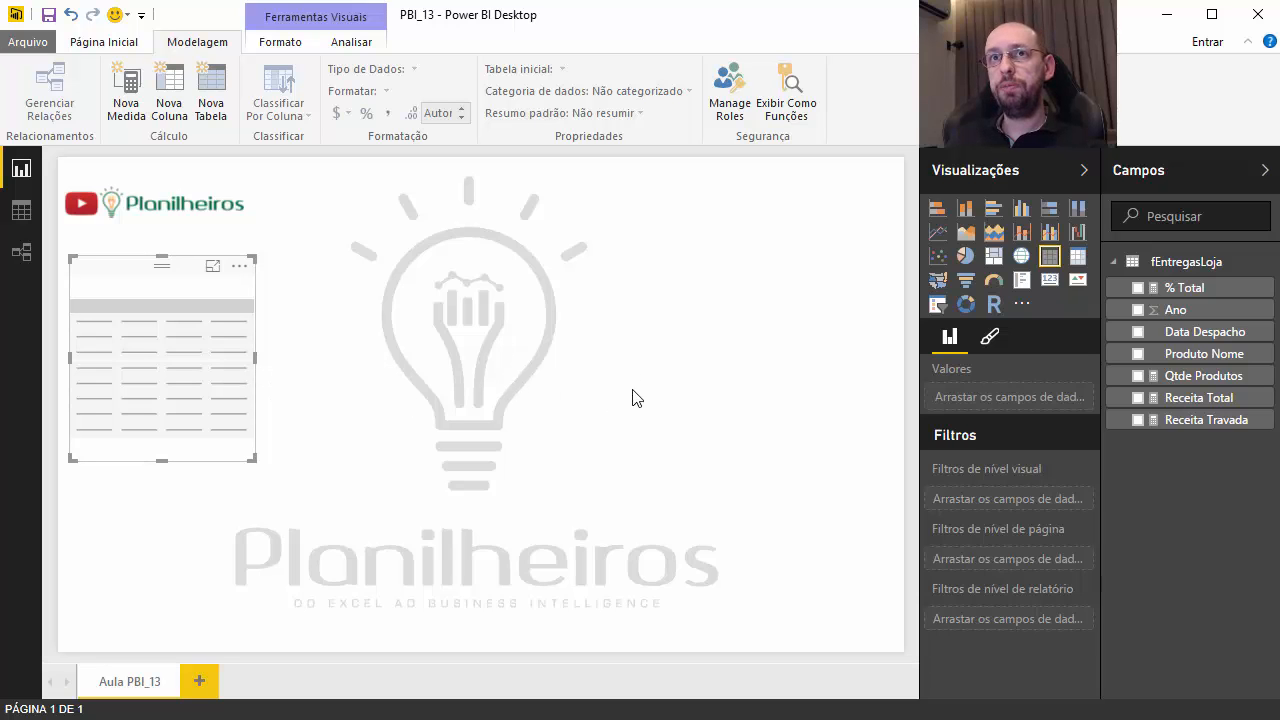
pyautogui.moveTo(1185, 352); pyautogui.dragTo(175, 345)
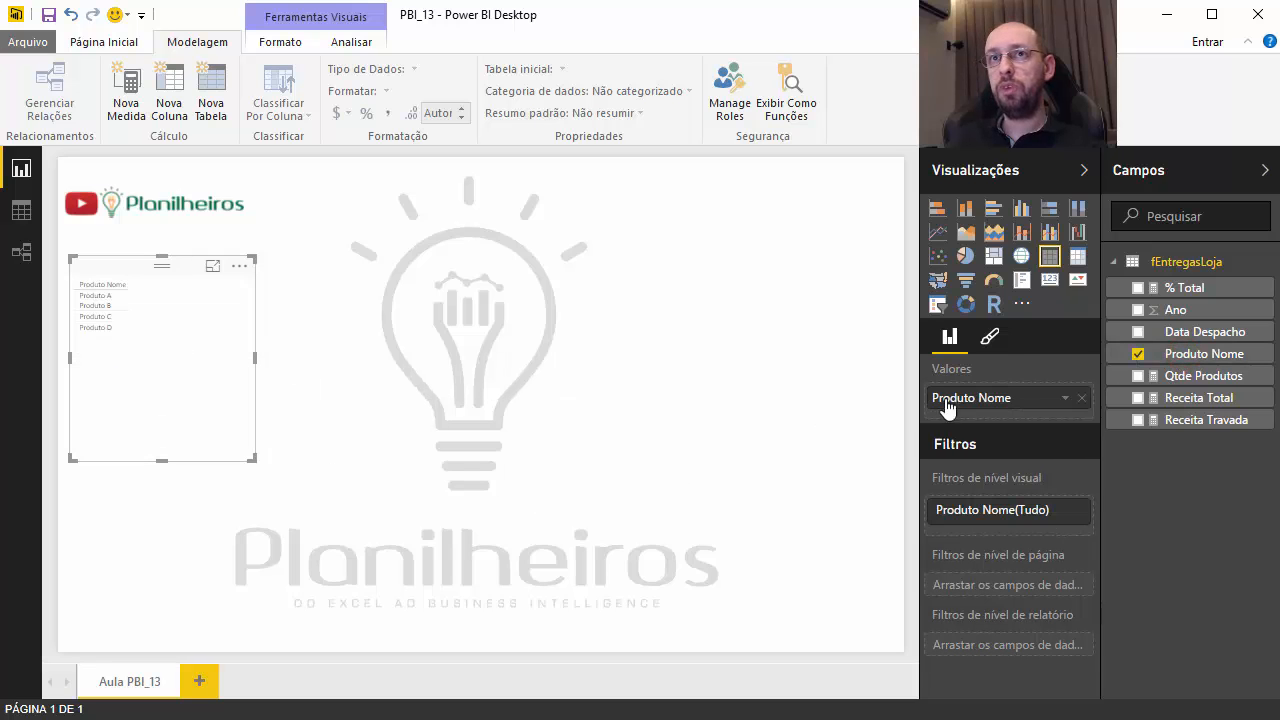
pyautogui.moveTo(1195, 376); pyautogui.dragTo(214, 392)
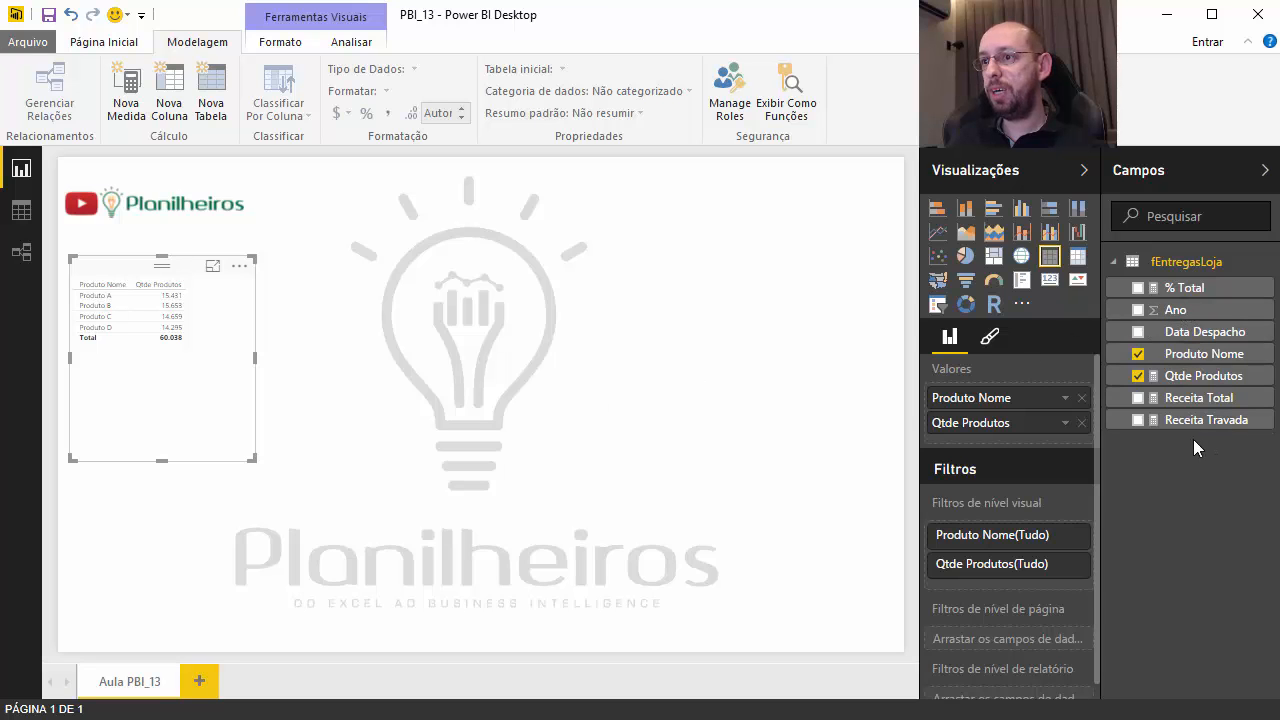
pyautogui.moveTo(1188, 404); pyautogui.dragTo(320, 358)
pyautogui.moveTo(1187, 288); pyautogui.dragTo(280, 397)
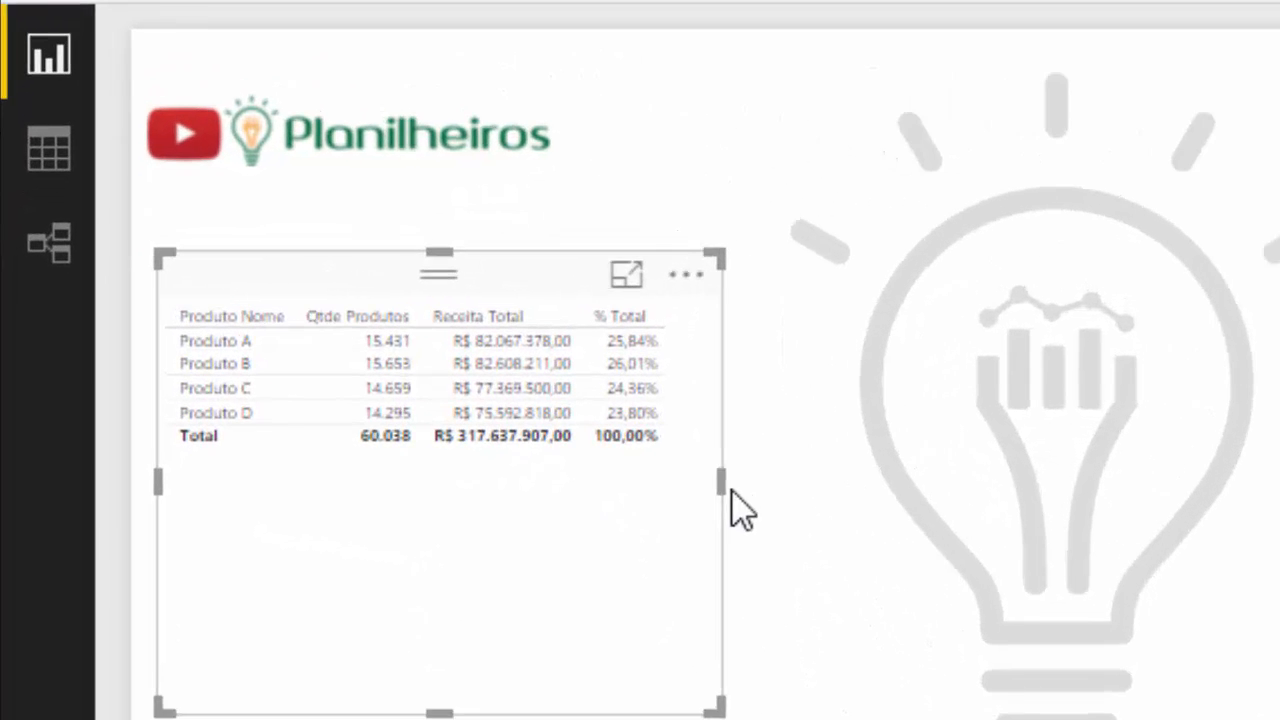
# Shrink the table frame to fit its rows and move it lower along the page's left edge.
pyautogui.moveTo(727, 491); pyautogui.dragTo(711, 496)
pyautogui.moveTo(443, 714); pyautogui.dragTo(481, 490)
pyautogui.moveTo(527, 278); pyautogui.dragTo(486, 523)
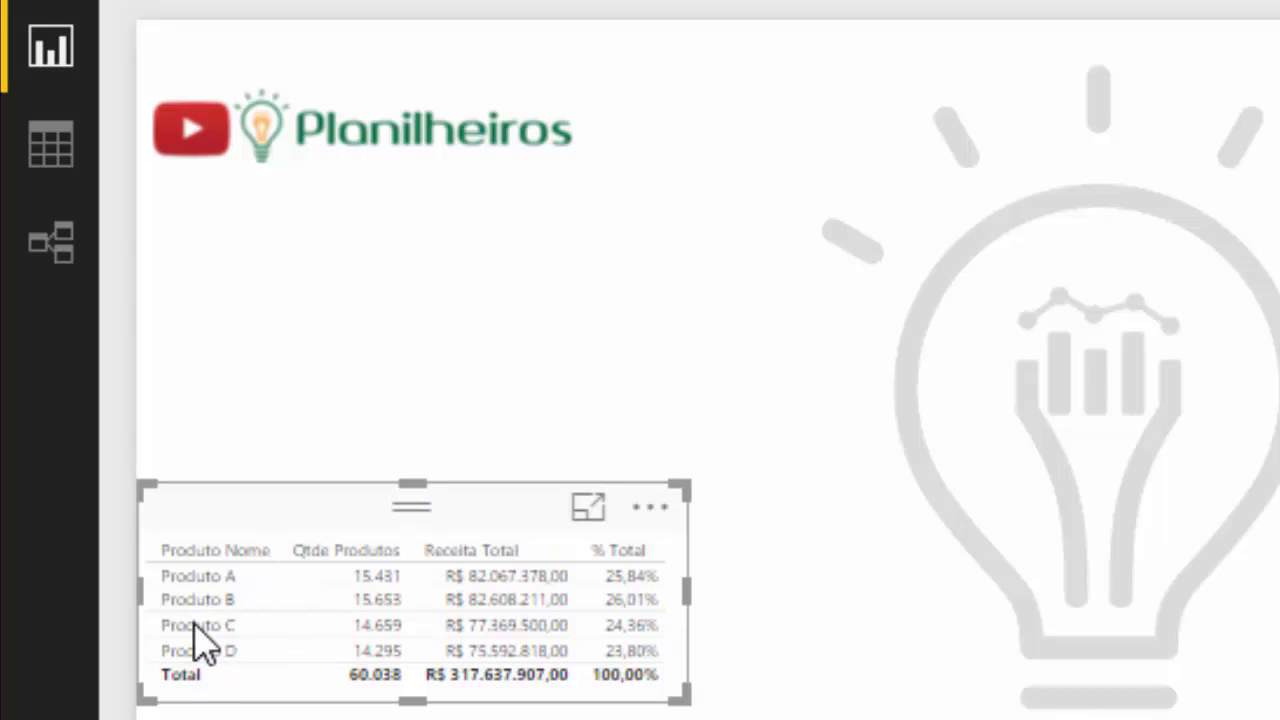
# View the product table in focus mode to examine its % Total values and return to the report.
pyautogui.moveTo(510, 612)
pyautogui.click(588, 507)
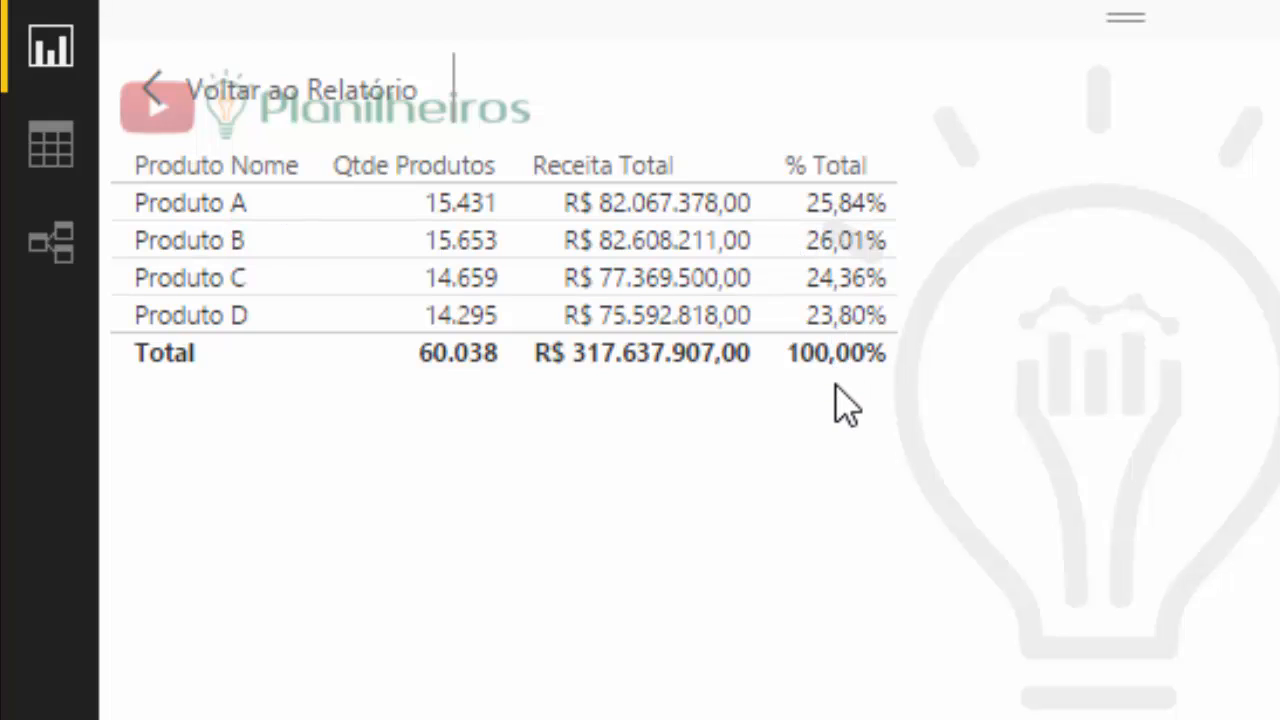
pyautogui.click(208, 88)
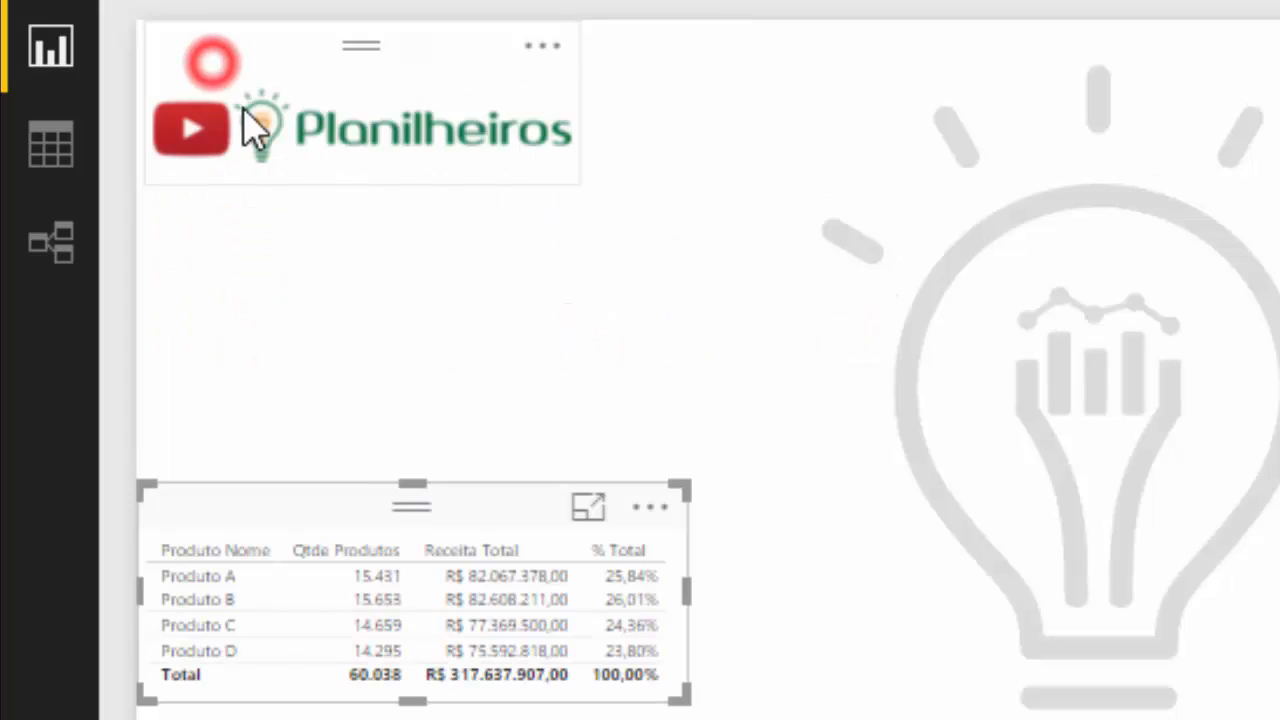
# Turn on the product table's title and set its text to Visão Geral.
pyautogui.click(279, 503)
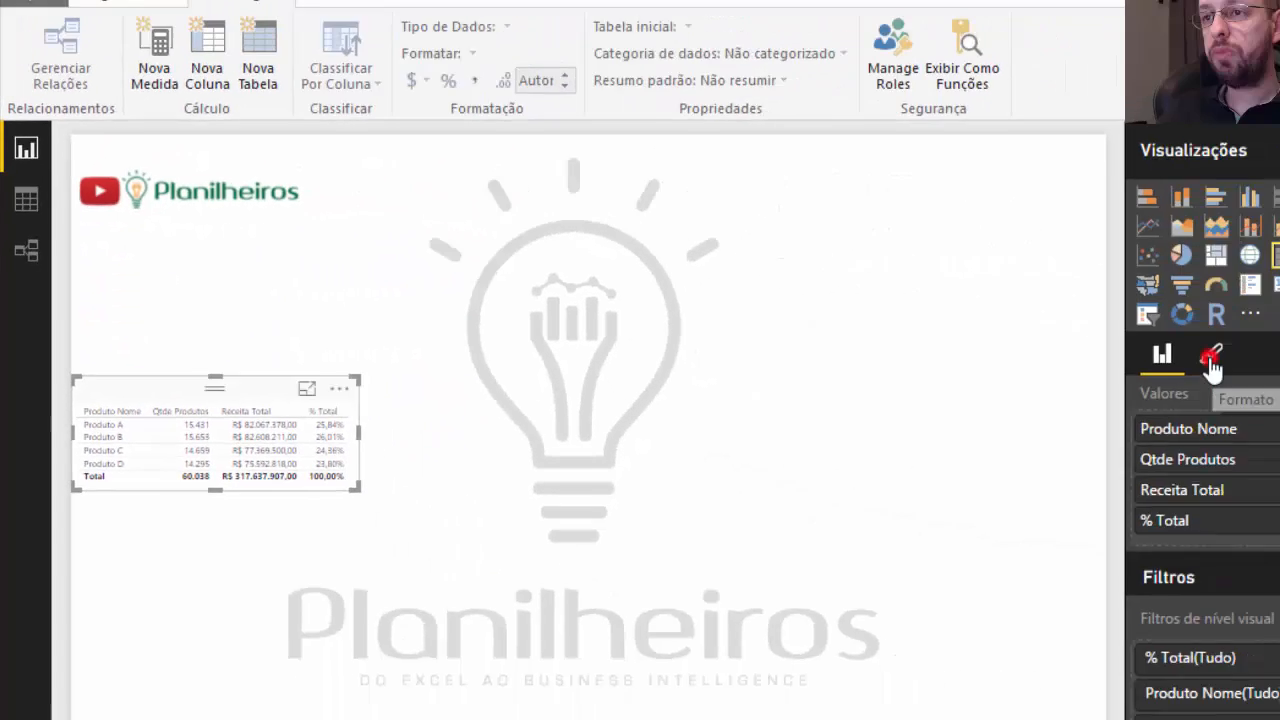
pyautogui.click(990, 336)
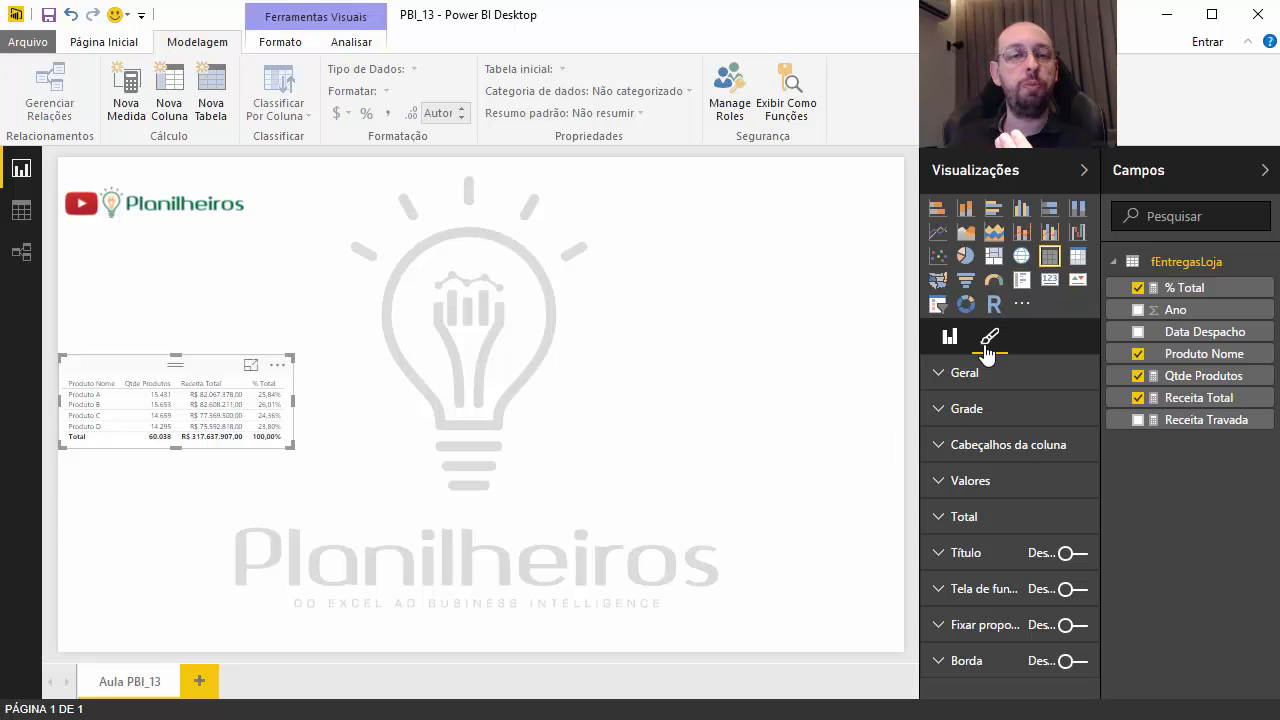
pyautogui.click(97, 366)
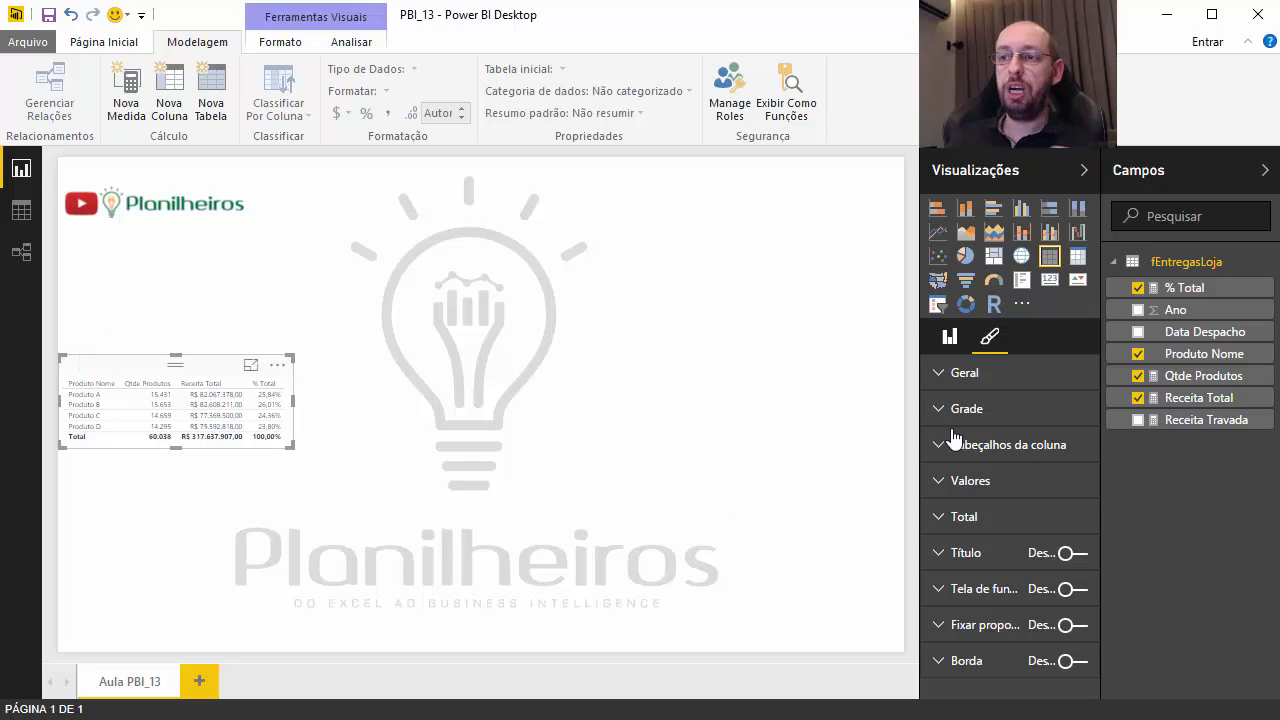
pyautogui.click(1080, 553)
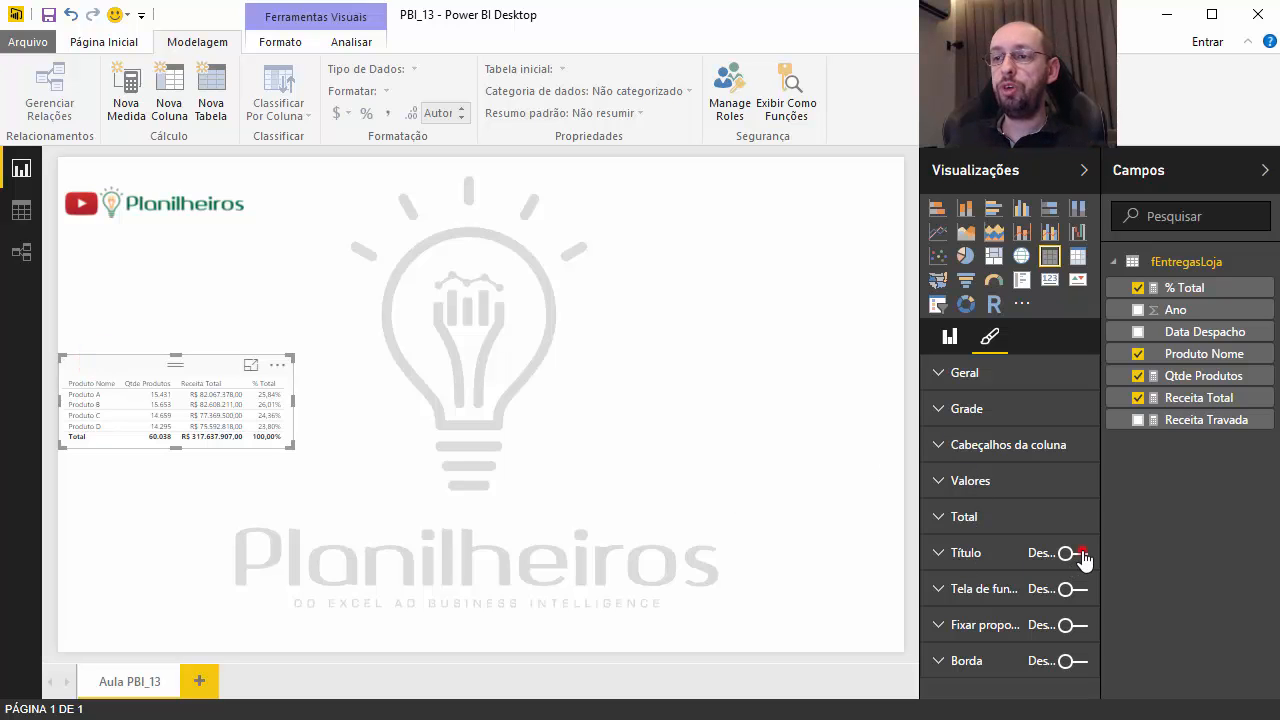
pyautogui.click(965, 553)
pyautogui.click(1022, 586)
pyautogui.write('Visa')
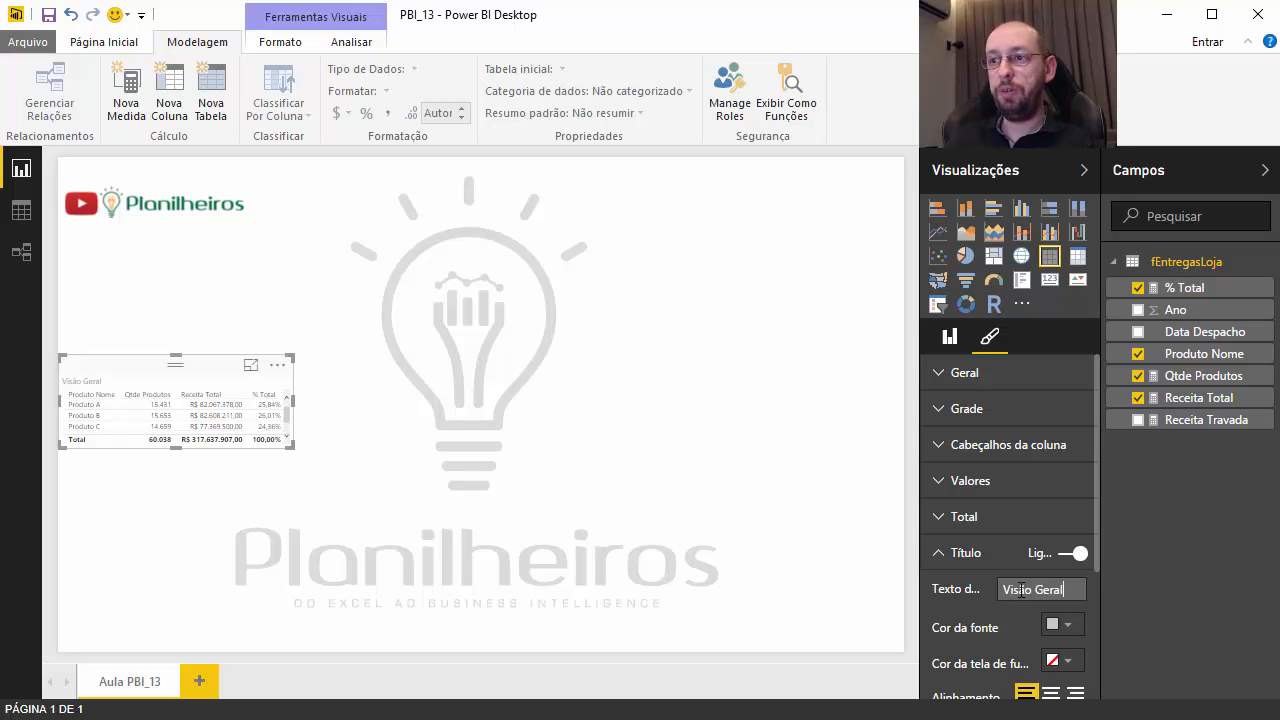
# Format the Visão Geral title at 10 pt with white text on a near-black background.
pyautogui.scroll(-3, 1071, 514)
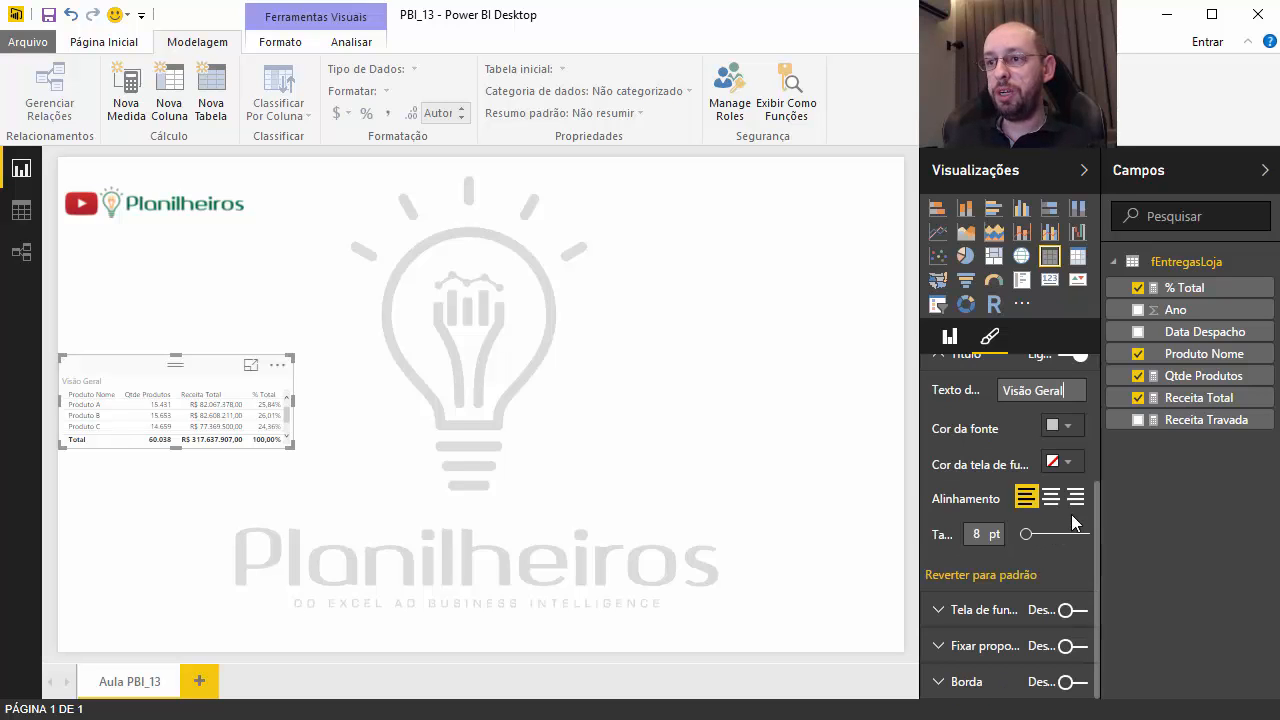
pyautogui.click(1016, 421)
pyautogui.moveTo(1025, 534); pyautogui.dragTo(1029, 535)
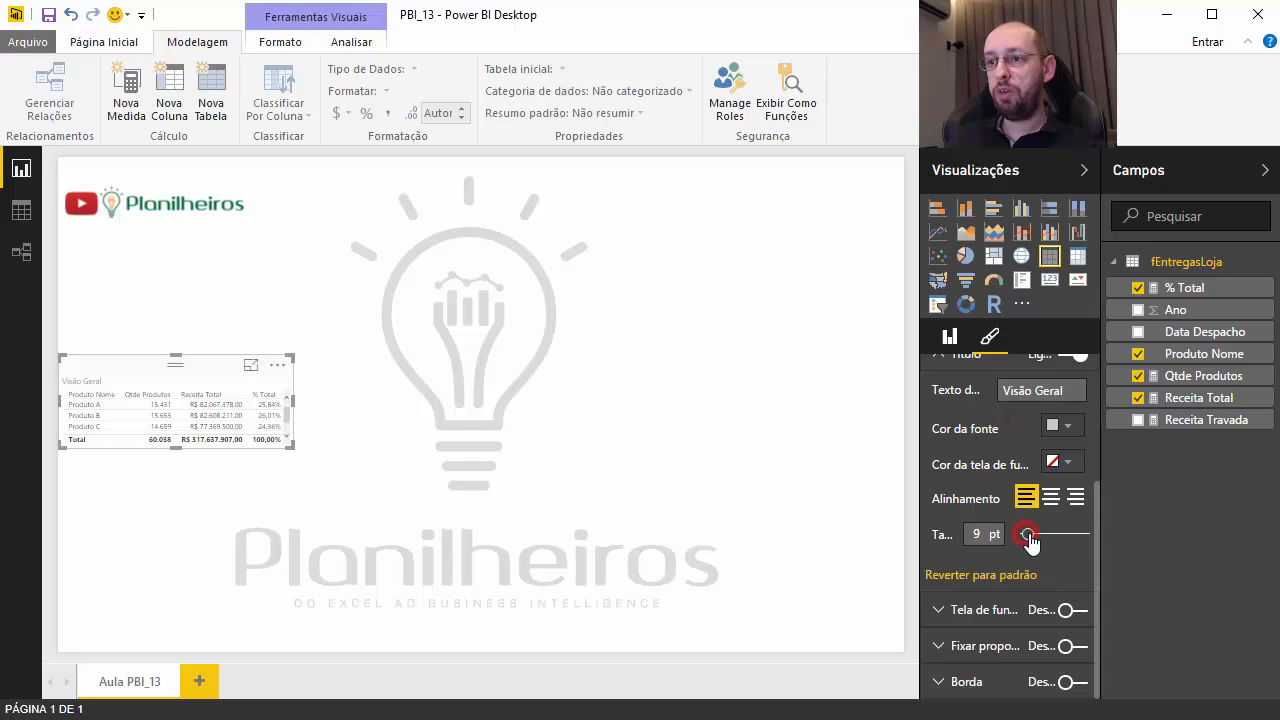
pyautogui.click(1068, 466)
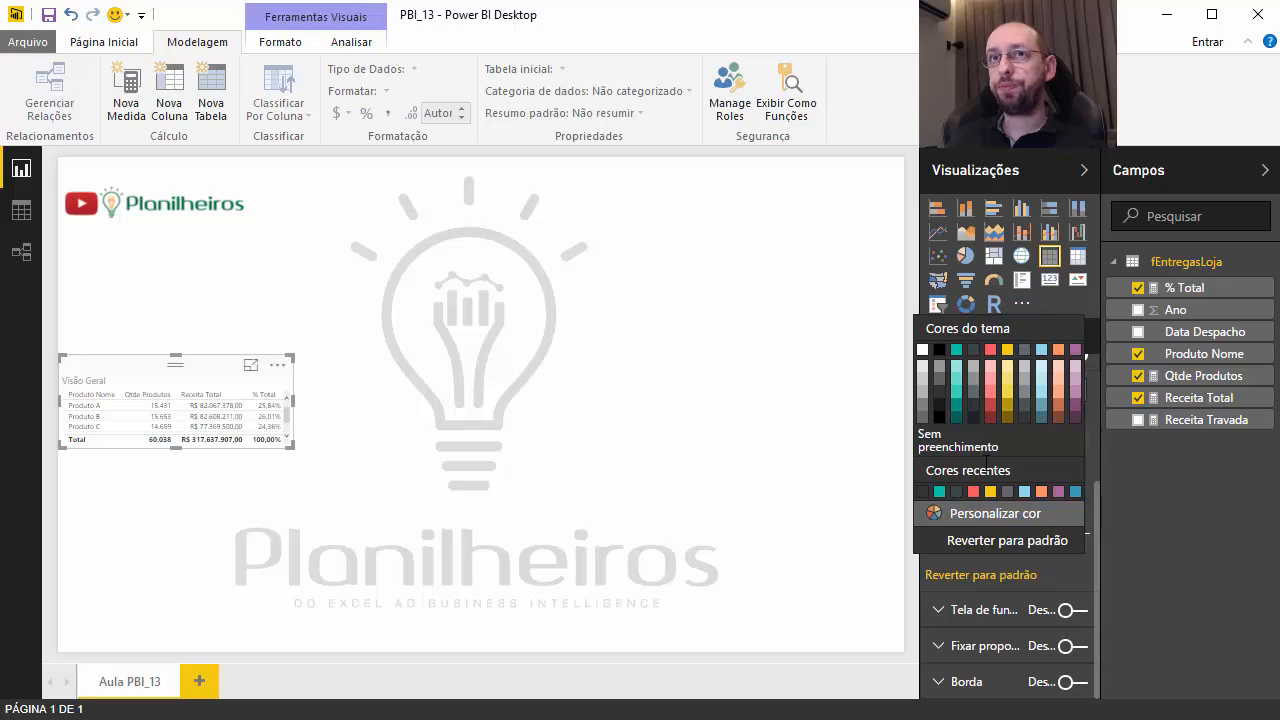
pyautogui.click(943, 402)
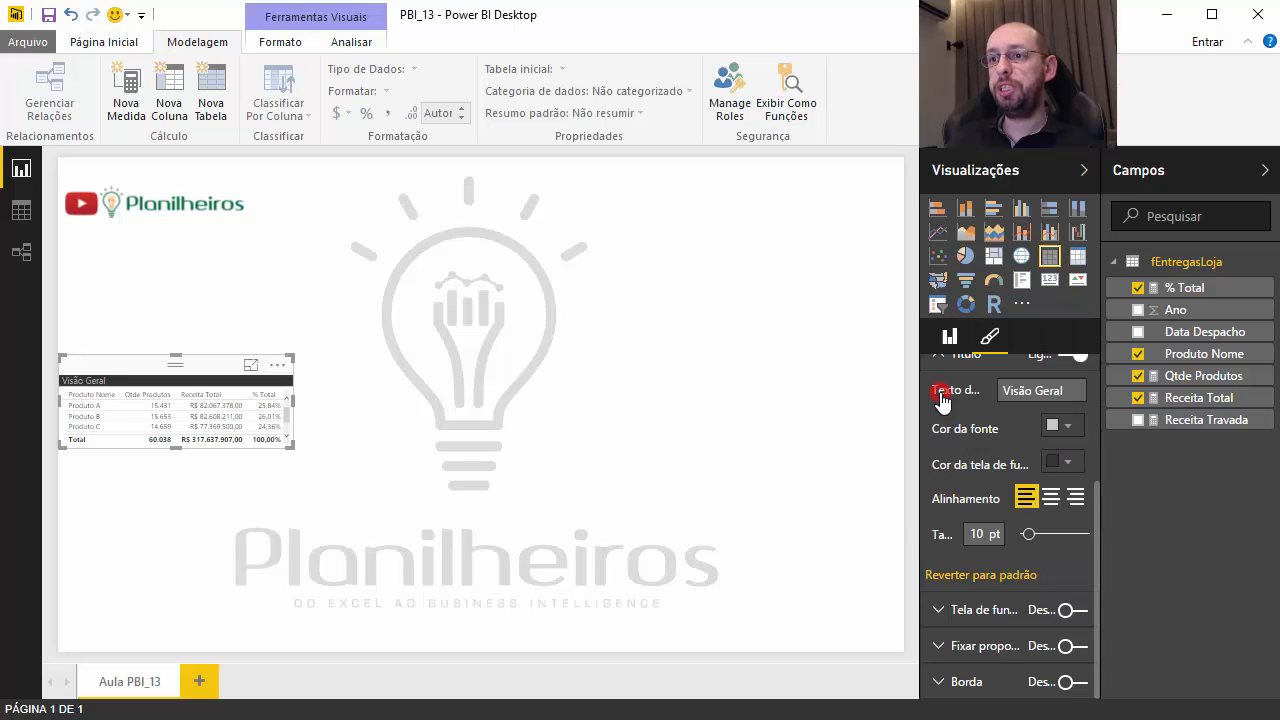
pyautogui.click(1063, 425)
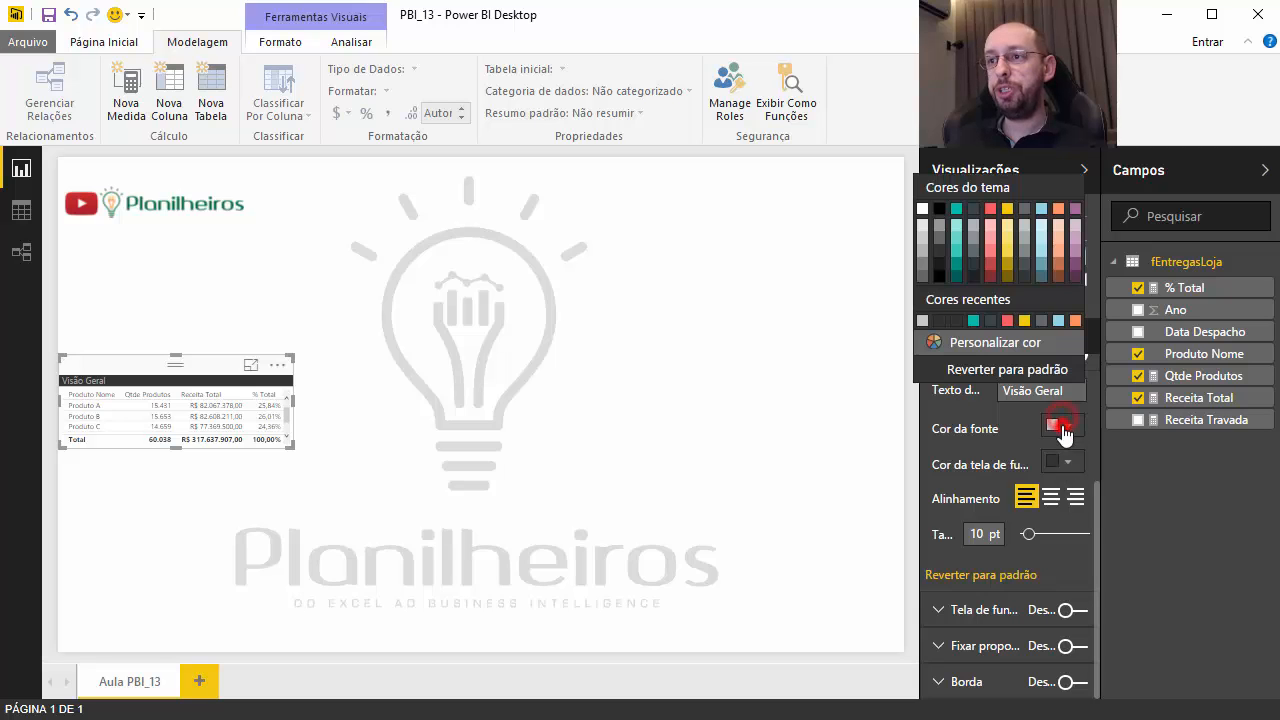
pyautogui.click(920, 207)
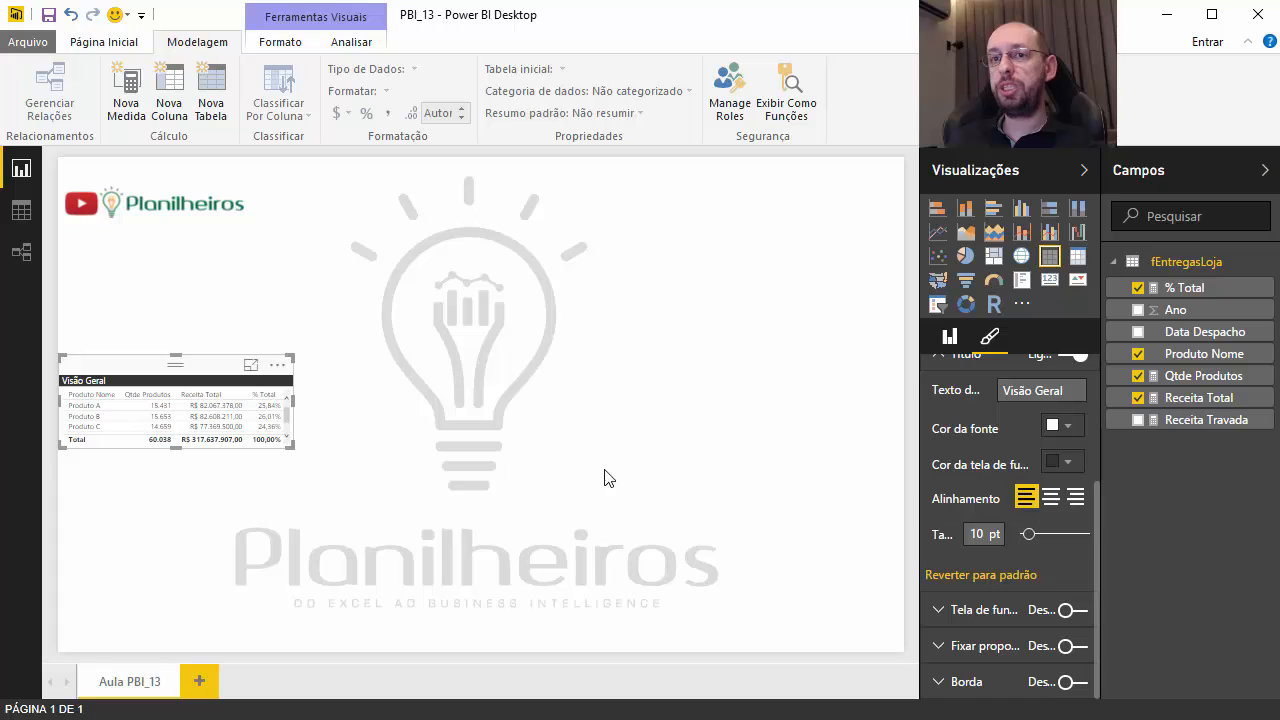
pyautogui.click(341, 430)
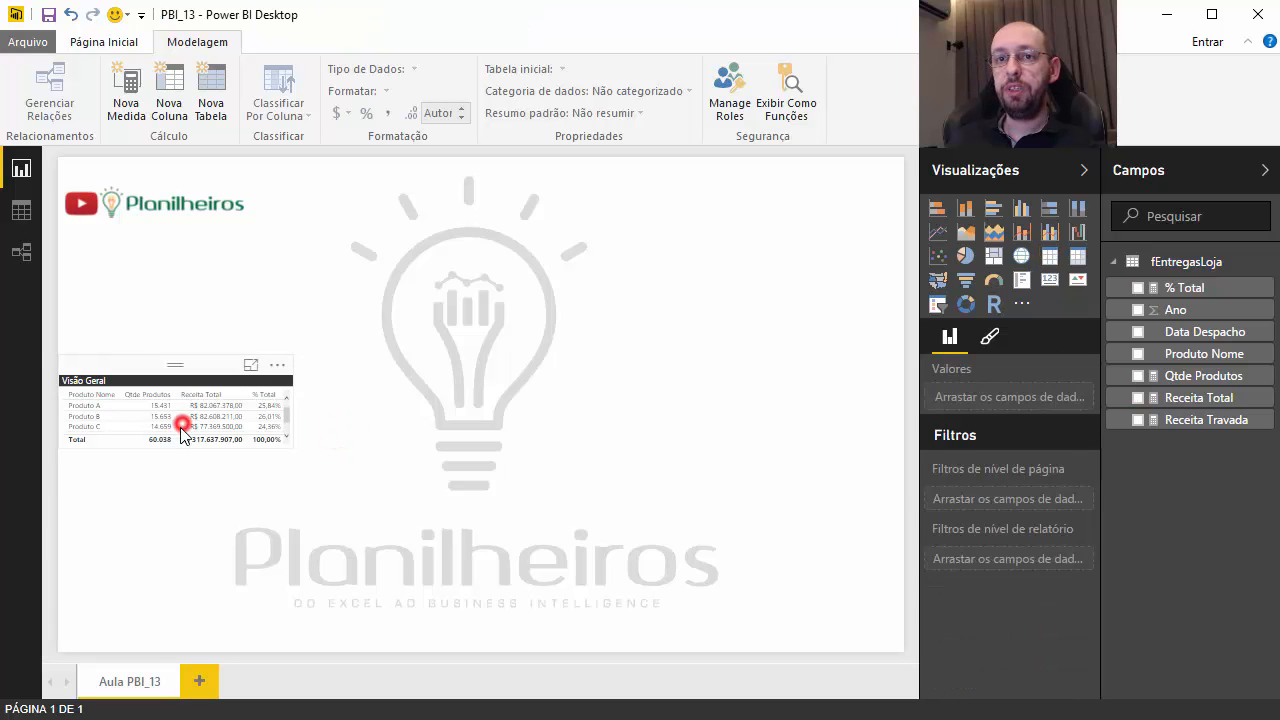
# Extend the Visão Geral table frame downward so all four product rows and the total fit without scrolling.
pyautogui.click(177, 446)
pyautogui.moveTo(177, 446); pyautogui.dragTo(176, 458)
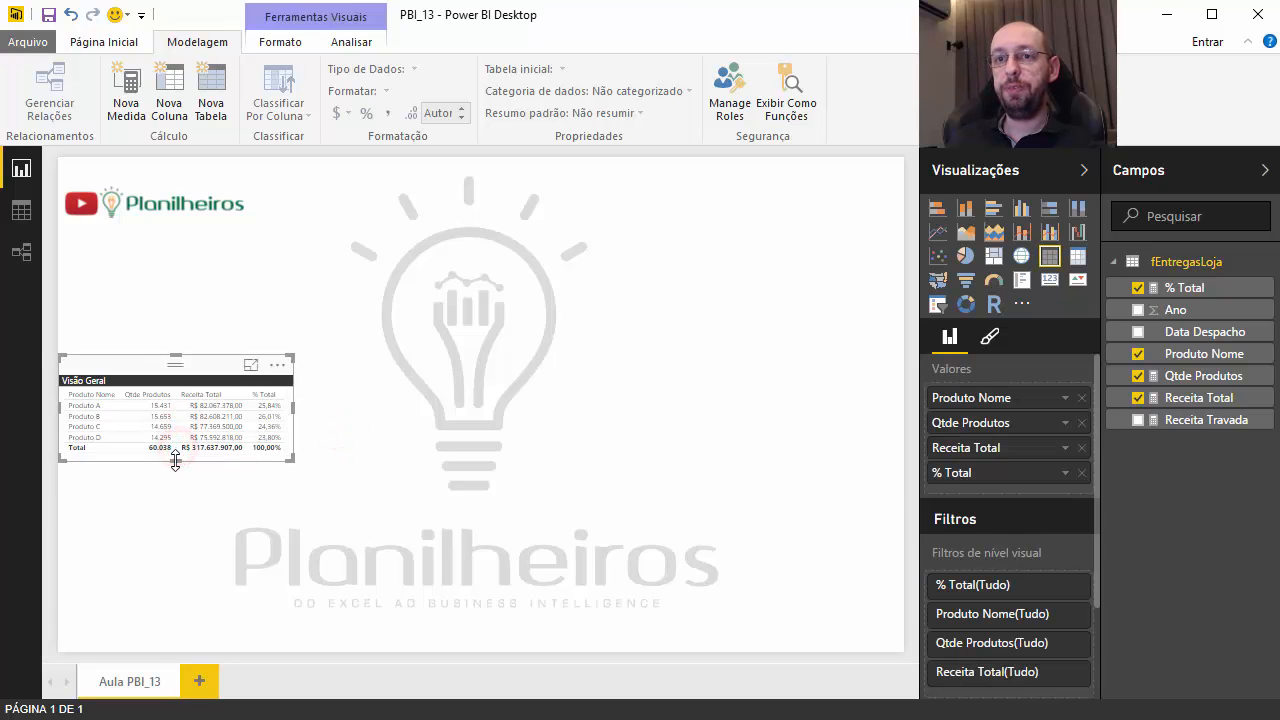
pyautogui.click(414, 443)
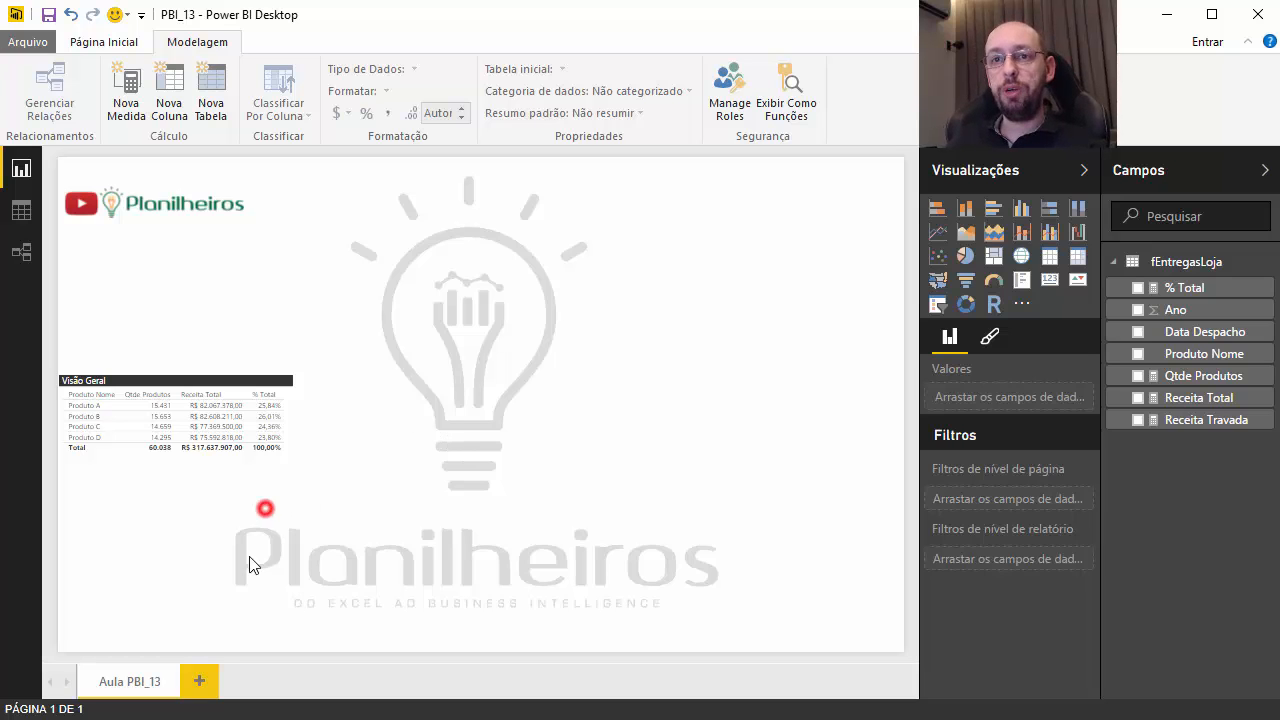
# Insert a line and clustered column chart below the Visão Geral table and stretch it across the page's full width.
pyautogui.click(1050, 234)
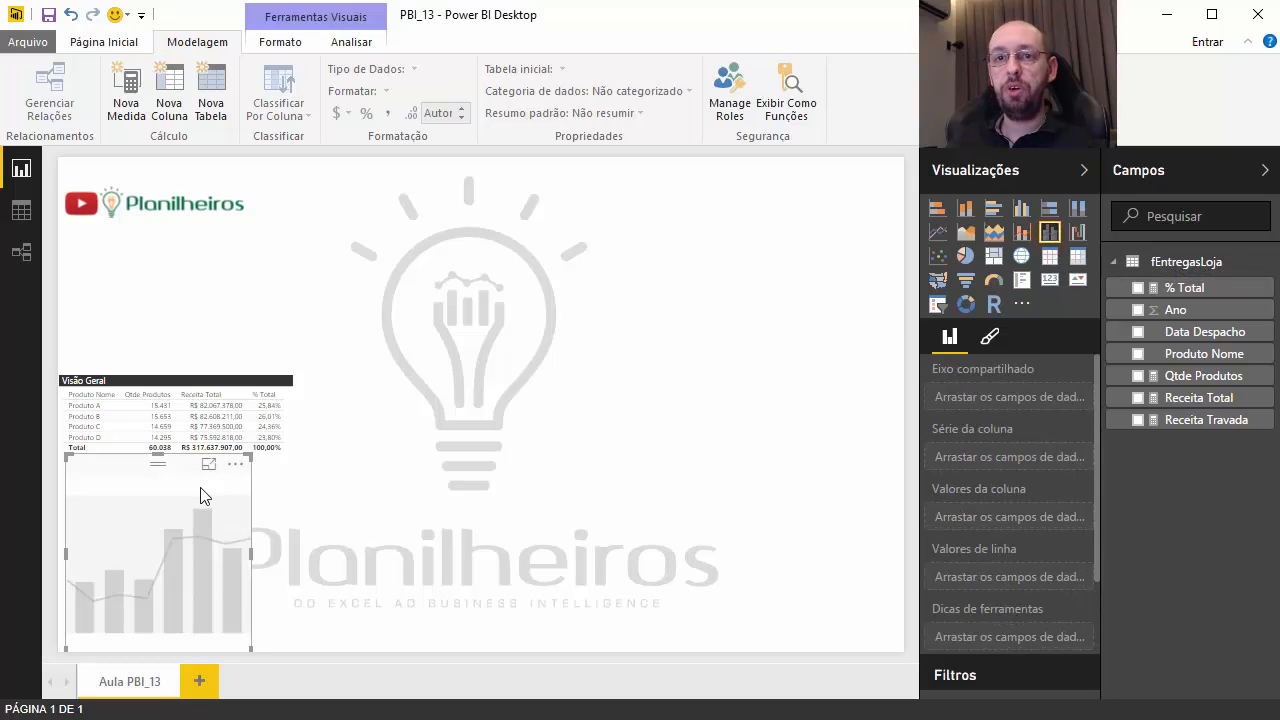
pyautogui.moveTo(250, 553); pyautogui.dragTo(896, 584)
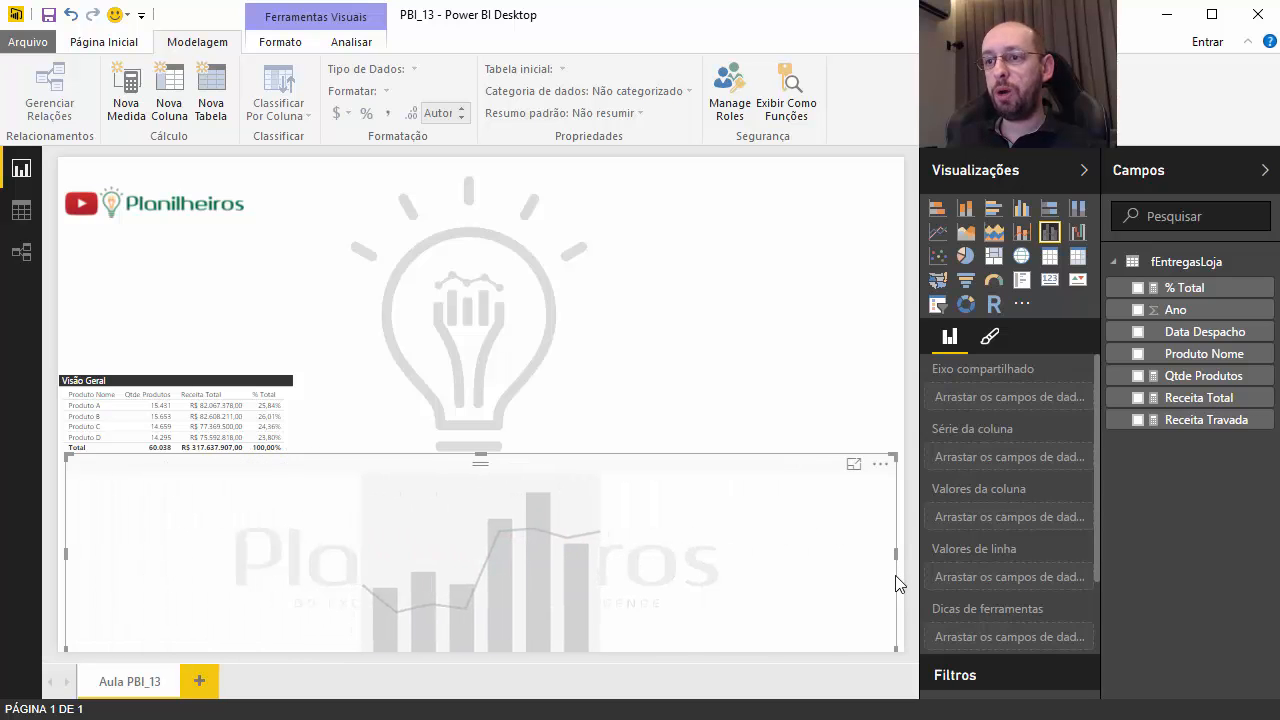
pyautogui.moveTo(480, 452)
pyautogui.mouseDown()
pyautogui.moveTo(476, 488)
pyautogui.moveTo(477, 464)
pyautogui.mouseUp()
pyautogui.click(514, 466)
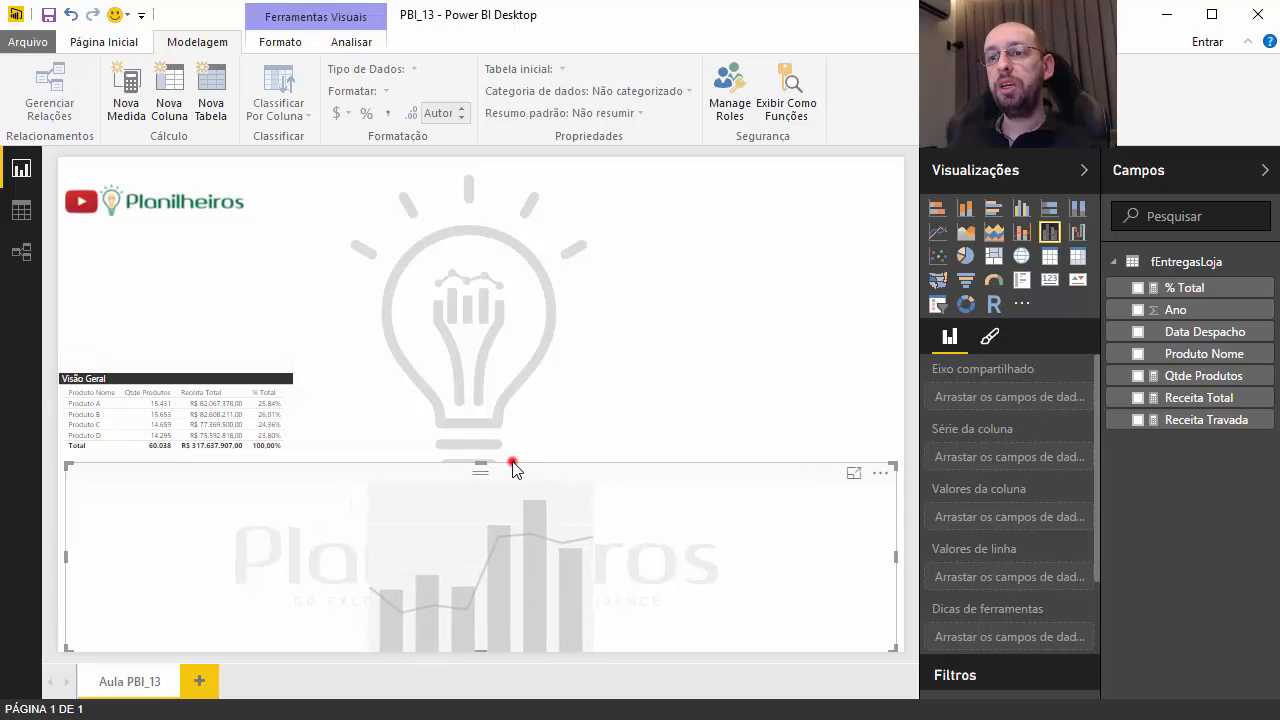
pyautogui.click(562, 474)
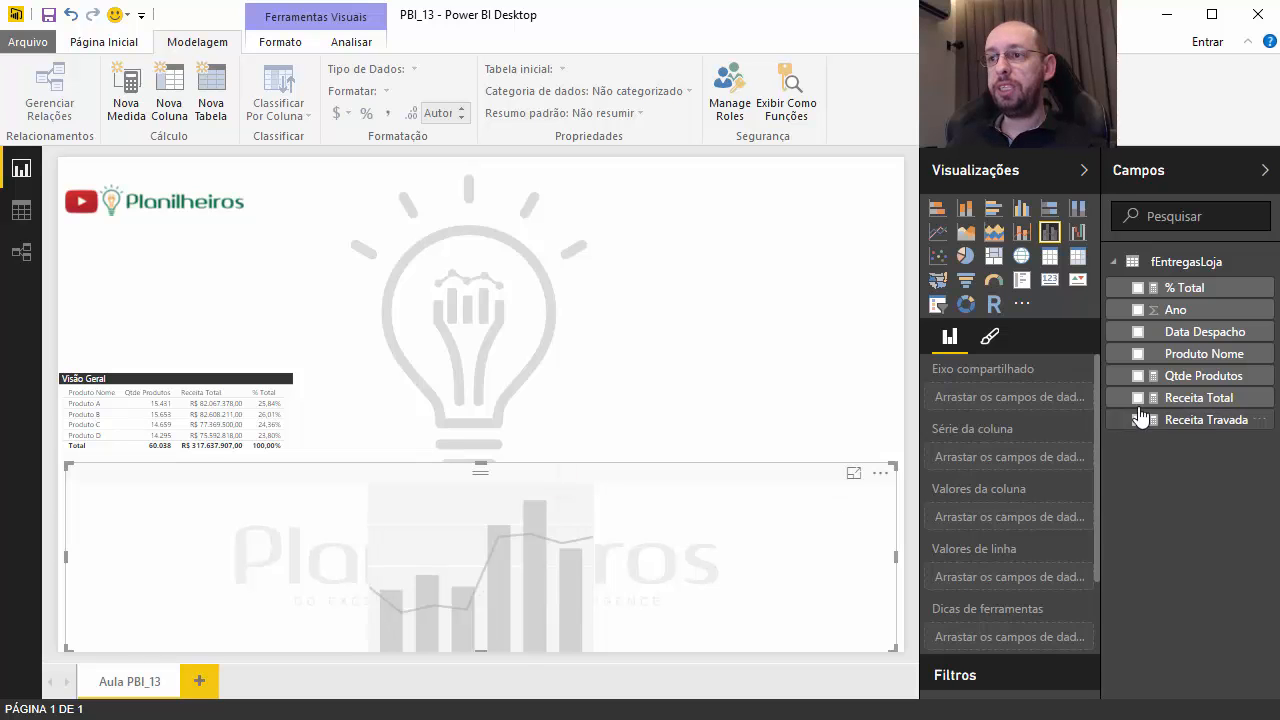
# Assign Receita Total to the chart's columns, Qtde Produtos to its line, and Data Despacho as plain dates to the shared axis.
pyautogui.moveTo(1190, 408); pyautogui.dragTo(1026, 530)
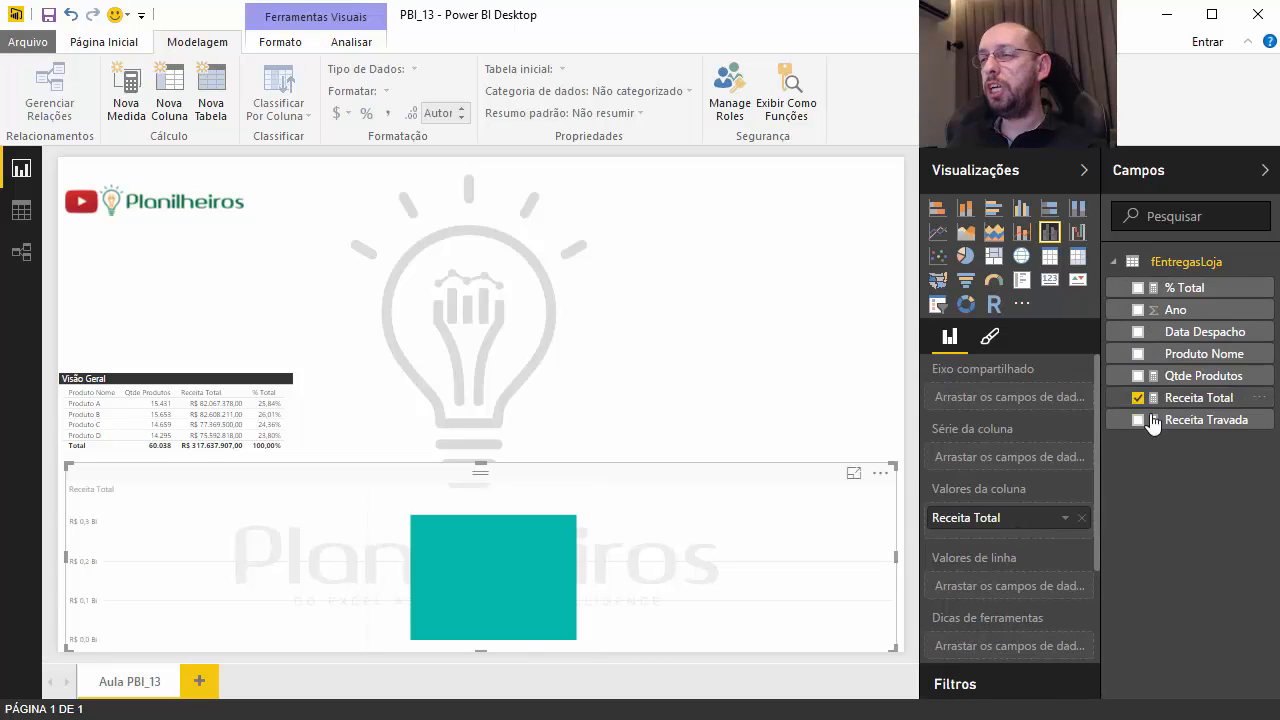
pyautogui.moveTo(1176, 383); pyautogui.dragTo(1023, 597)
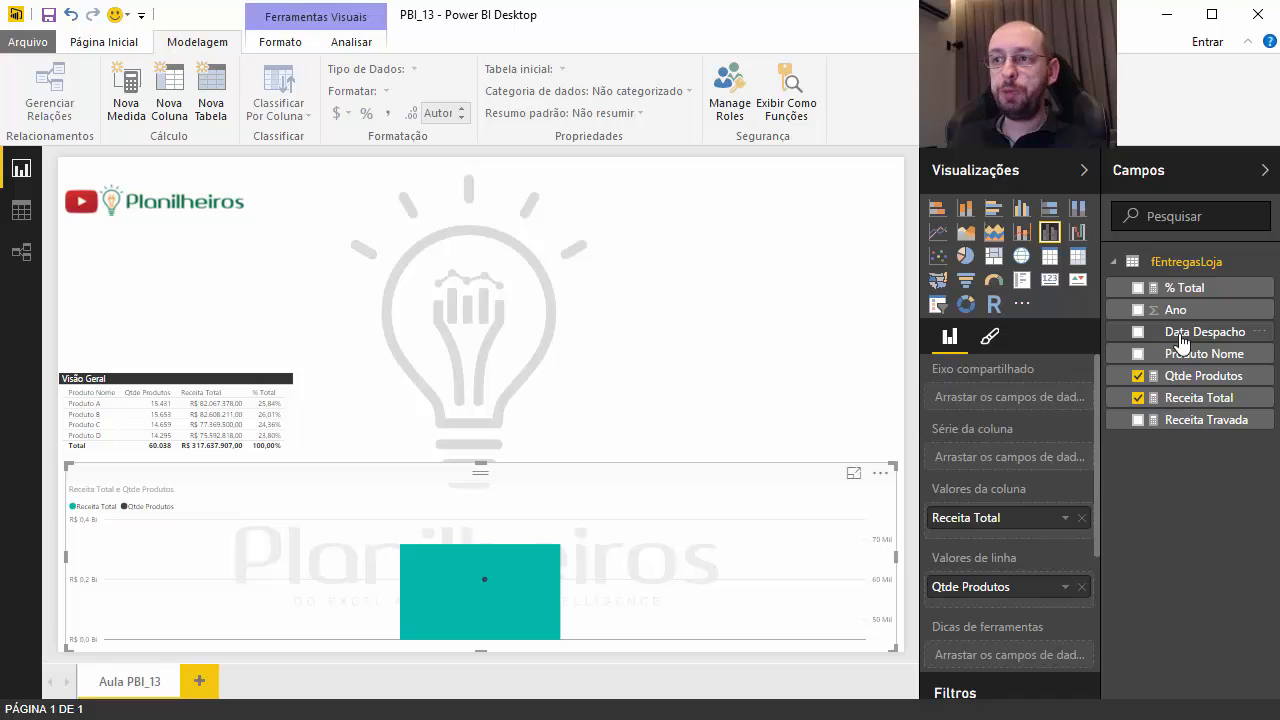
pyautogui.moveTo(1143, 344); pyautogui.dragTo(1009, 396)
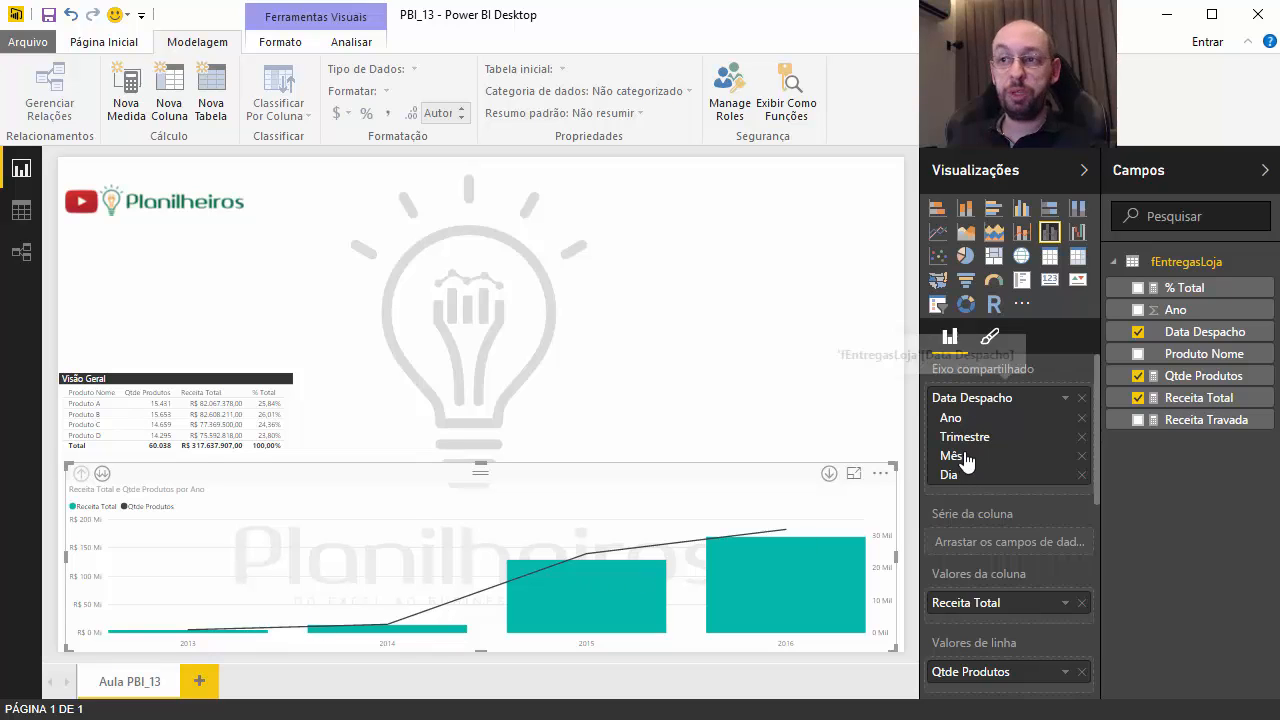
pyautogui.click(1066, 399)
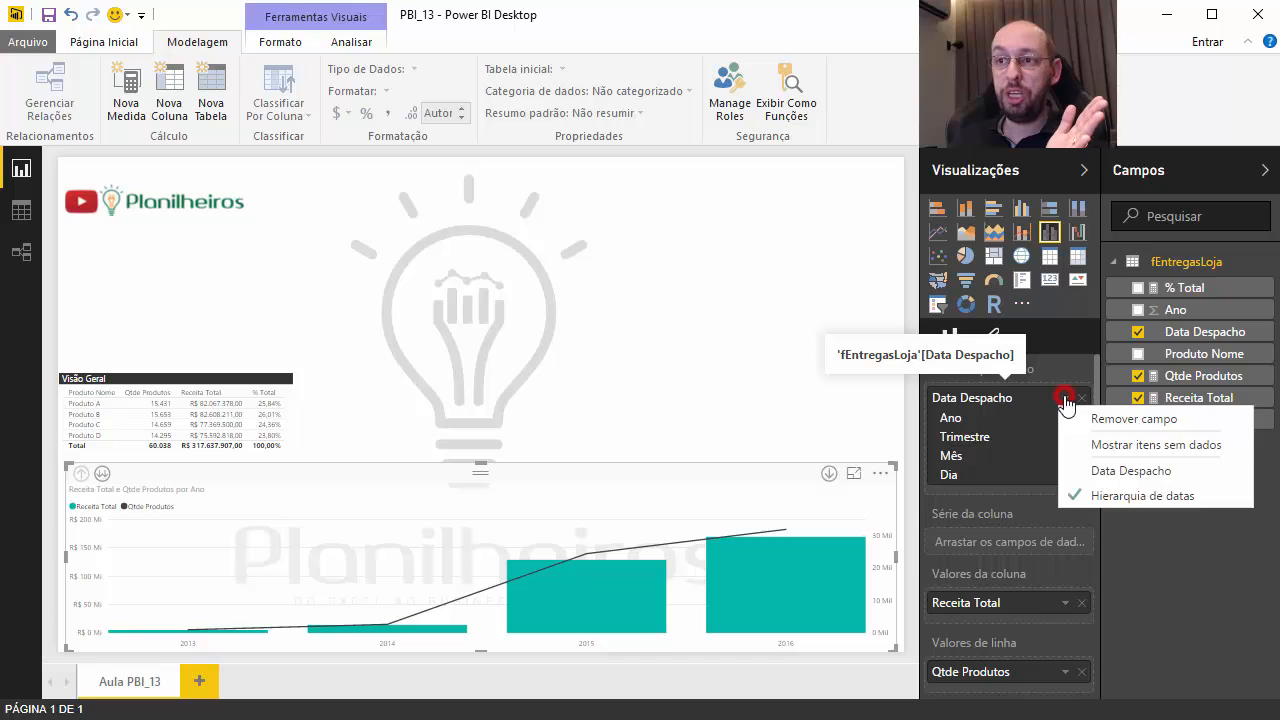
pyautogui.click(1130, 474)
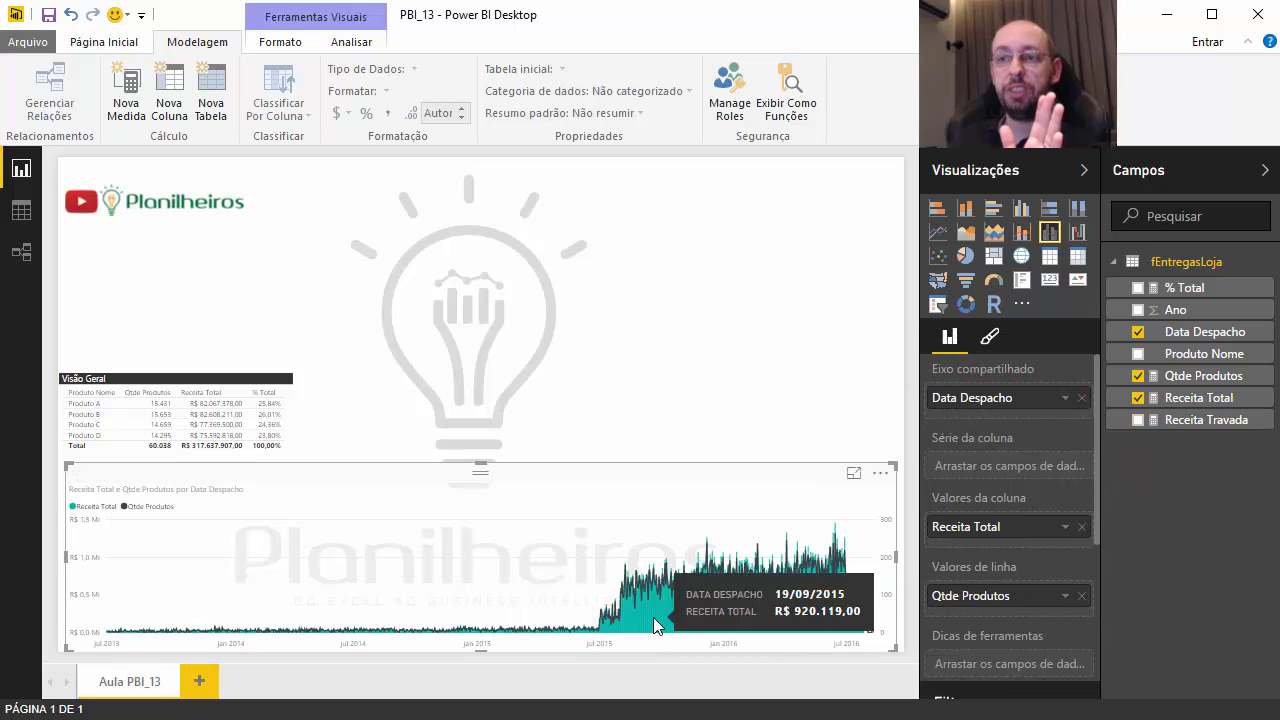
# Turn on data labels for the combined column and line chart.
pyautogui.click(992, 338)
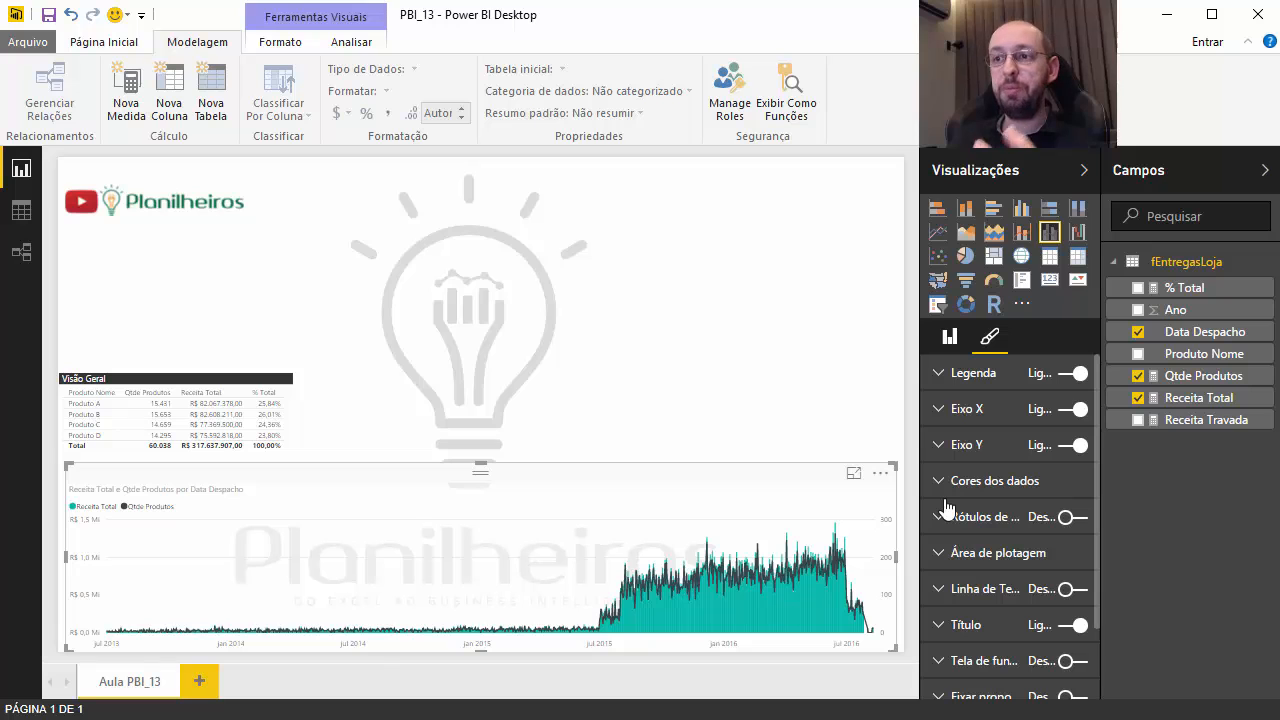
pyautogui.click(1078, 518)
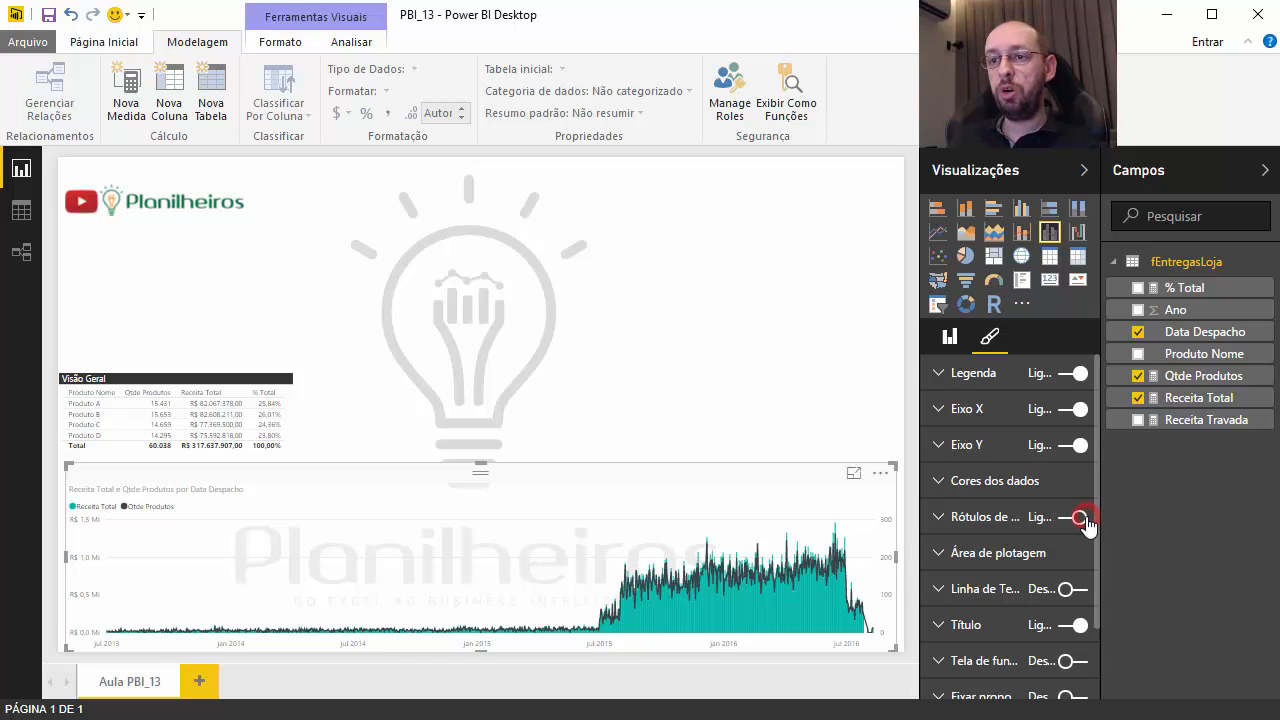
pyautogui.click(835, 392)
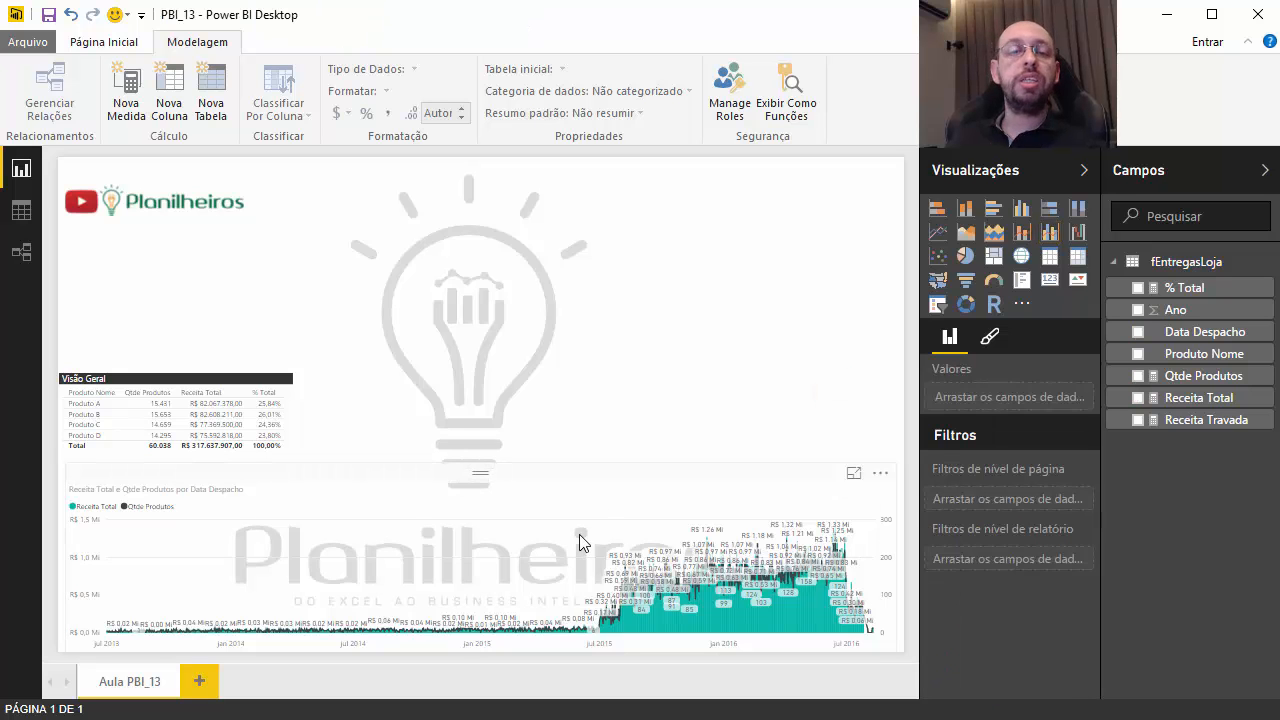
# In the Query Editor, add a week-of-year column to fEntregasLoja based on Data Despacho.
pyautogui.click(110, 42)
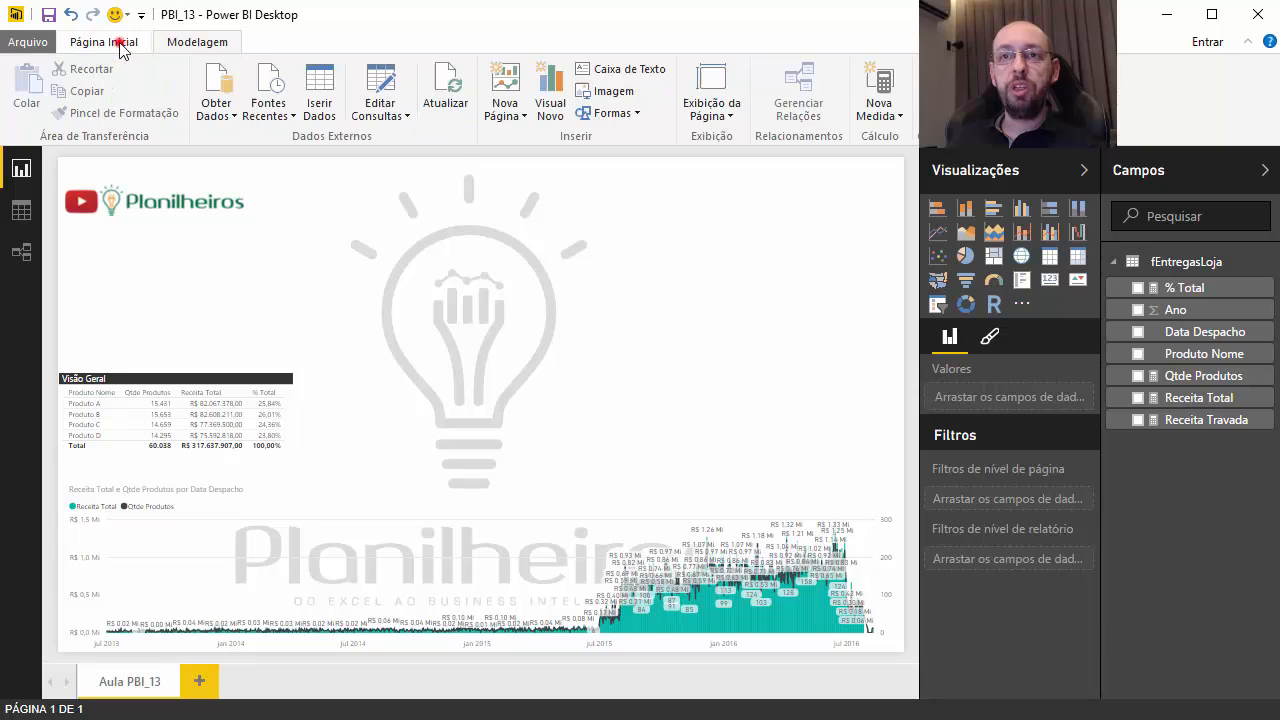
pyautogui.click(380, 88)
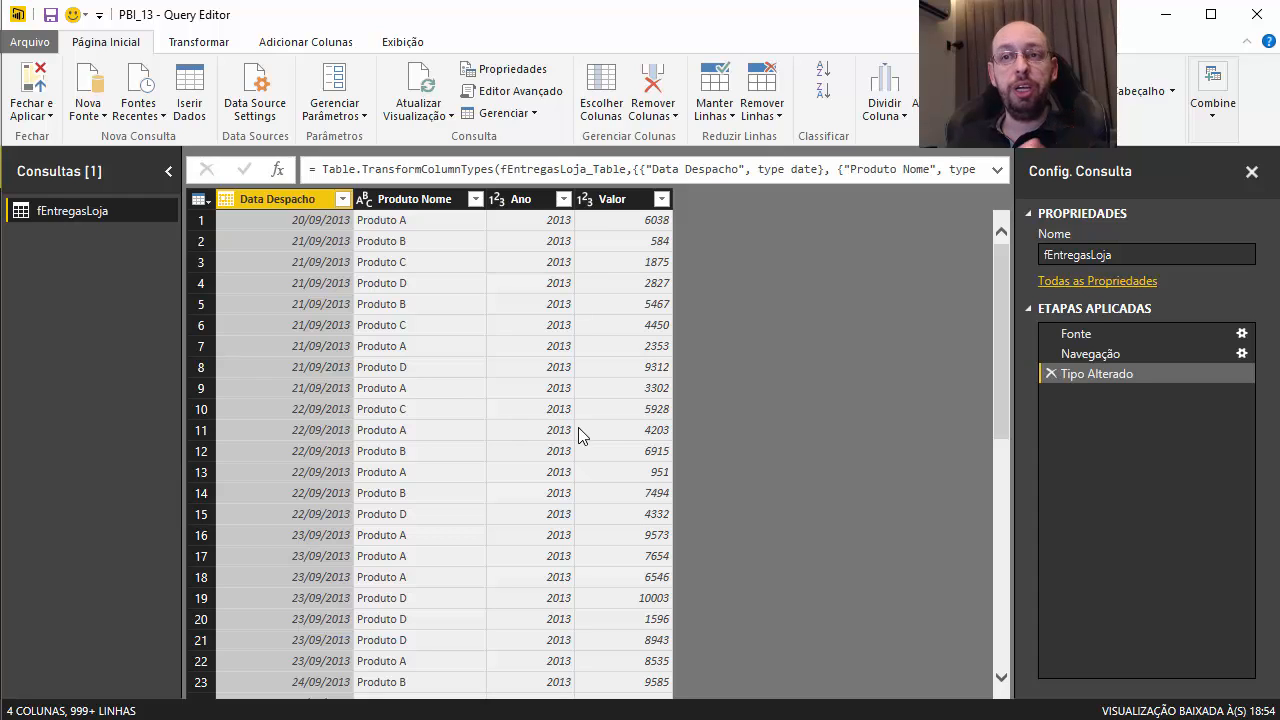
pyautogui.click(265, 198)
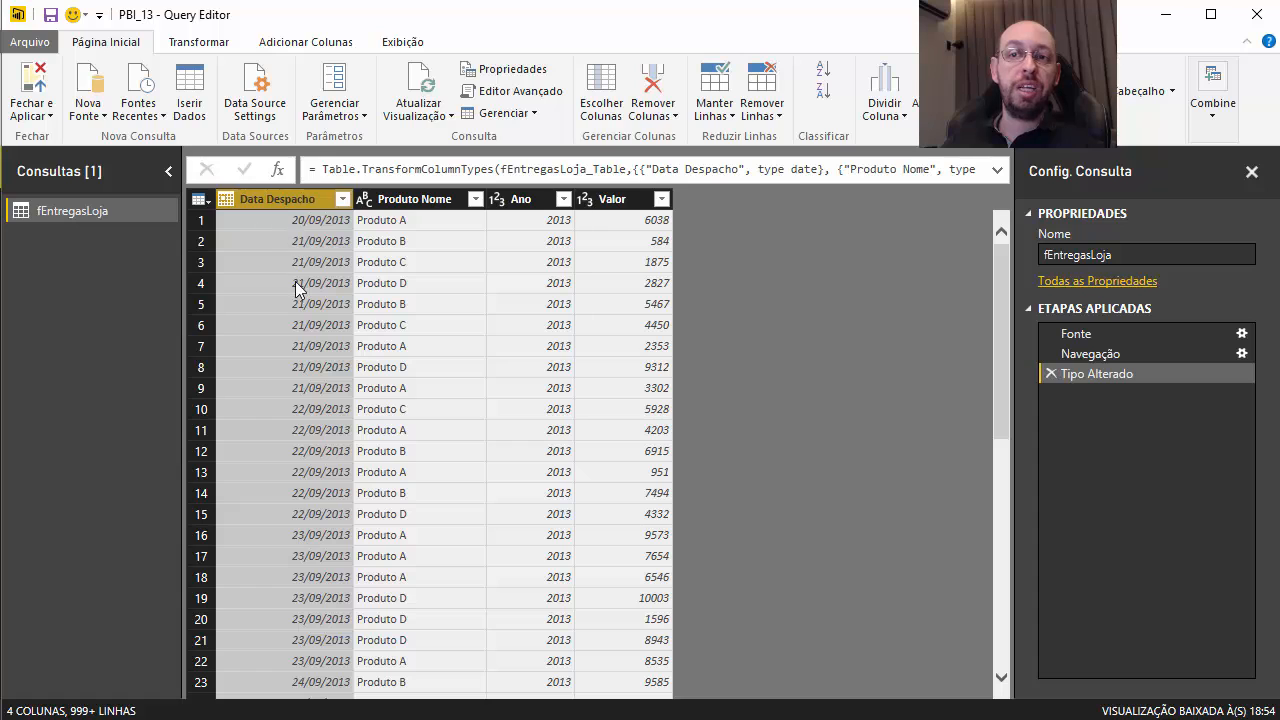
pyautogui.click(272, 190)
pyautogui.click(305, 42)
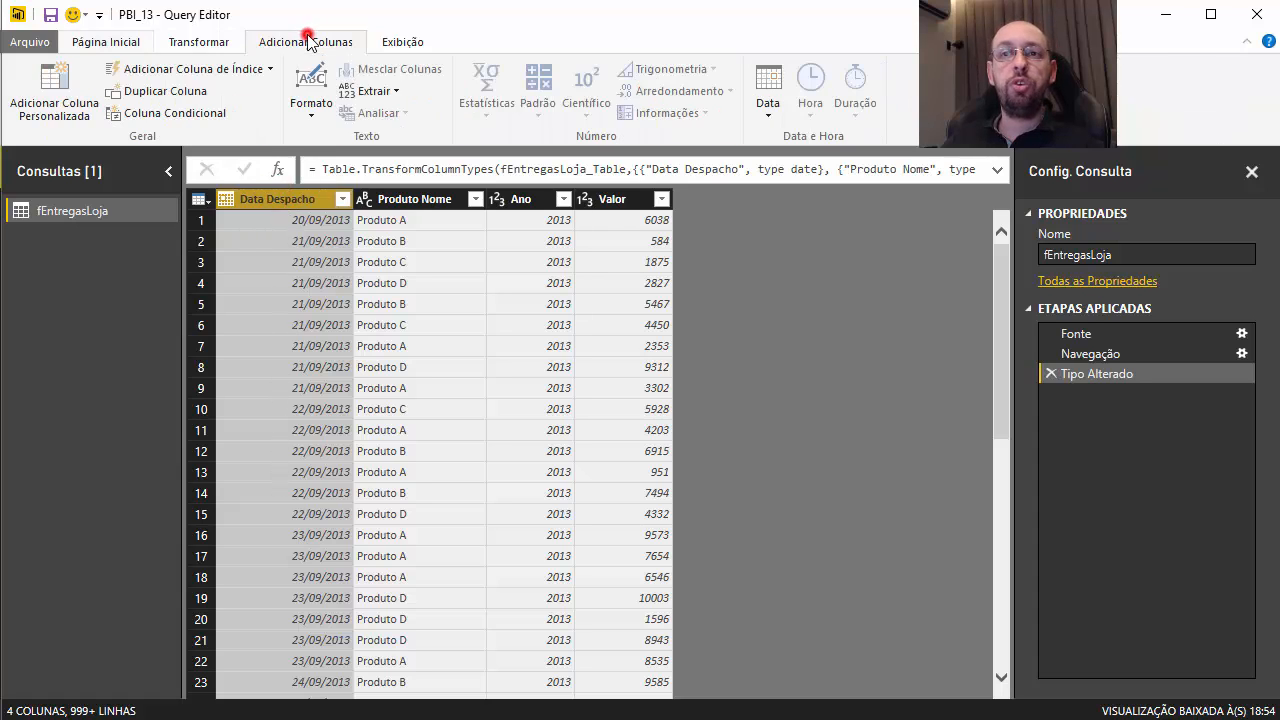
pyautogui.click(766, 100)
pyautogui.moveTo(795, 278)
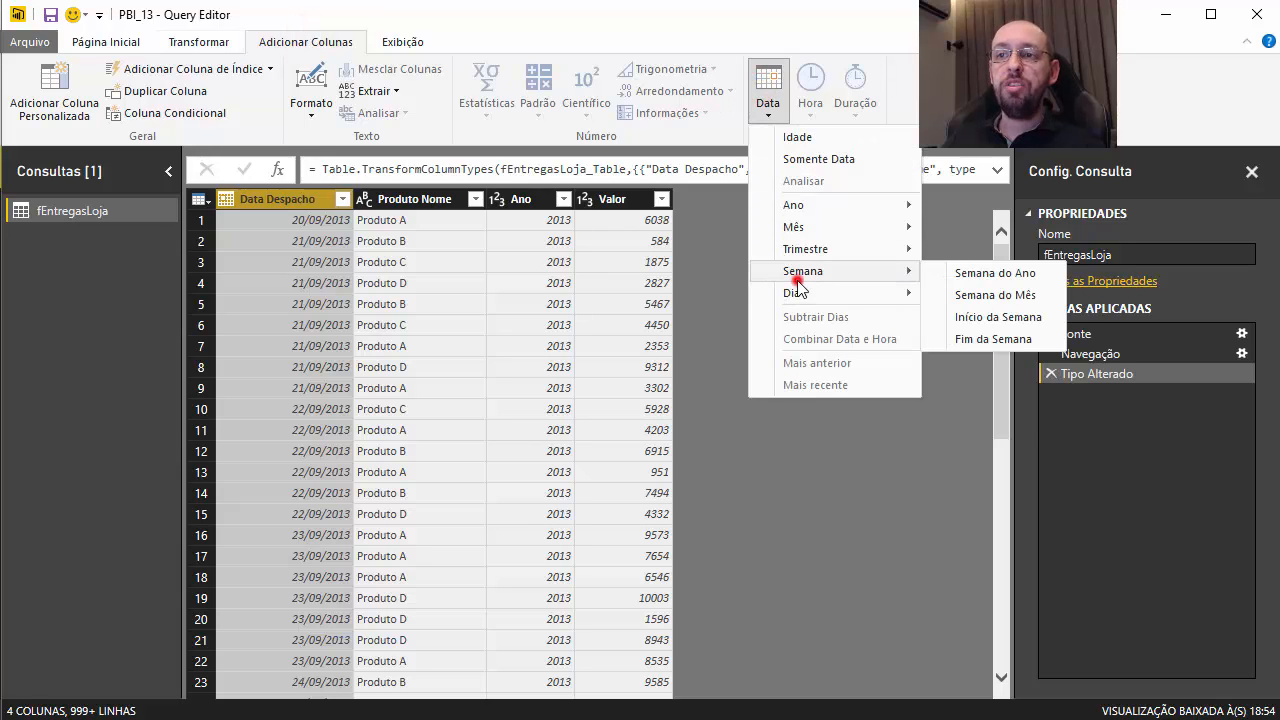
pyautogui.click(988, 278)
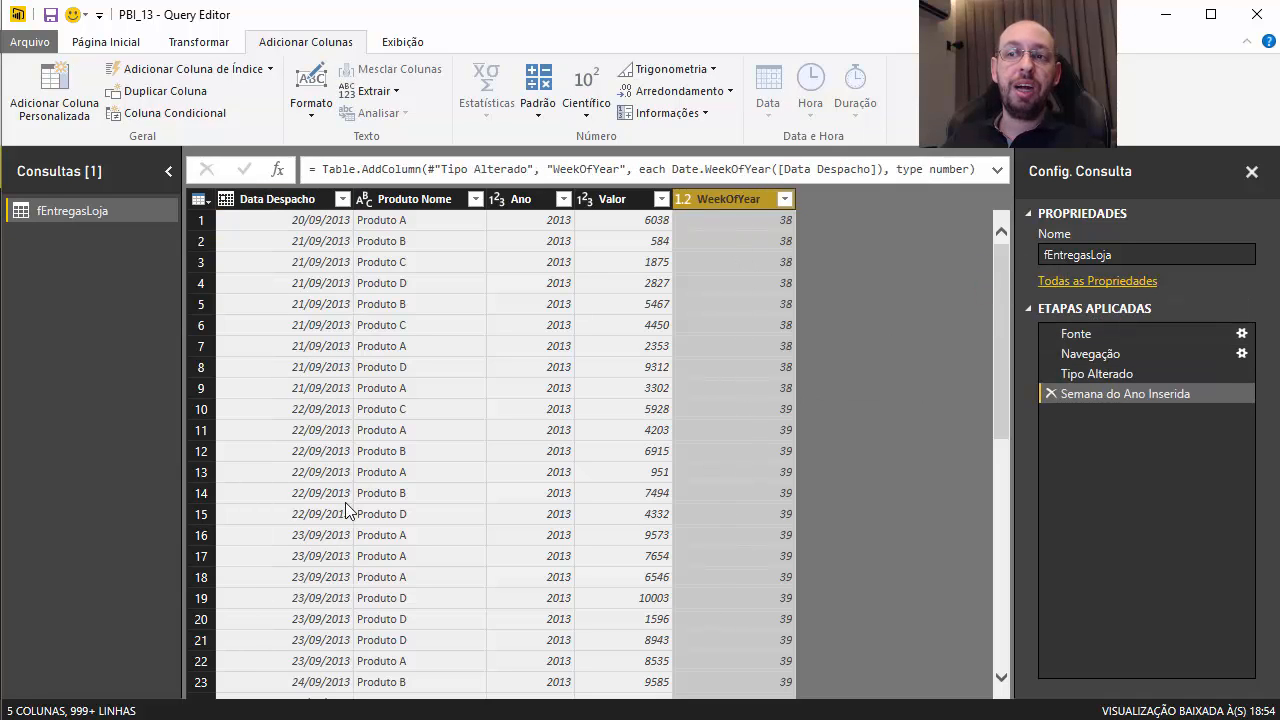
# Rename the WeekOfYear column as Semana Ano and apply the query changes to the report.
pyautogui.doubleClick(739, 199)
pyautogui.write('S')
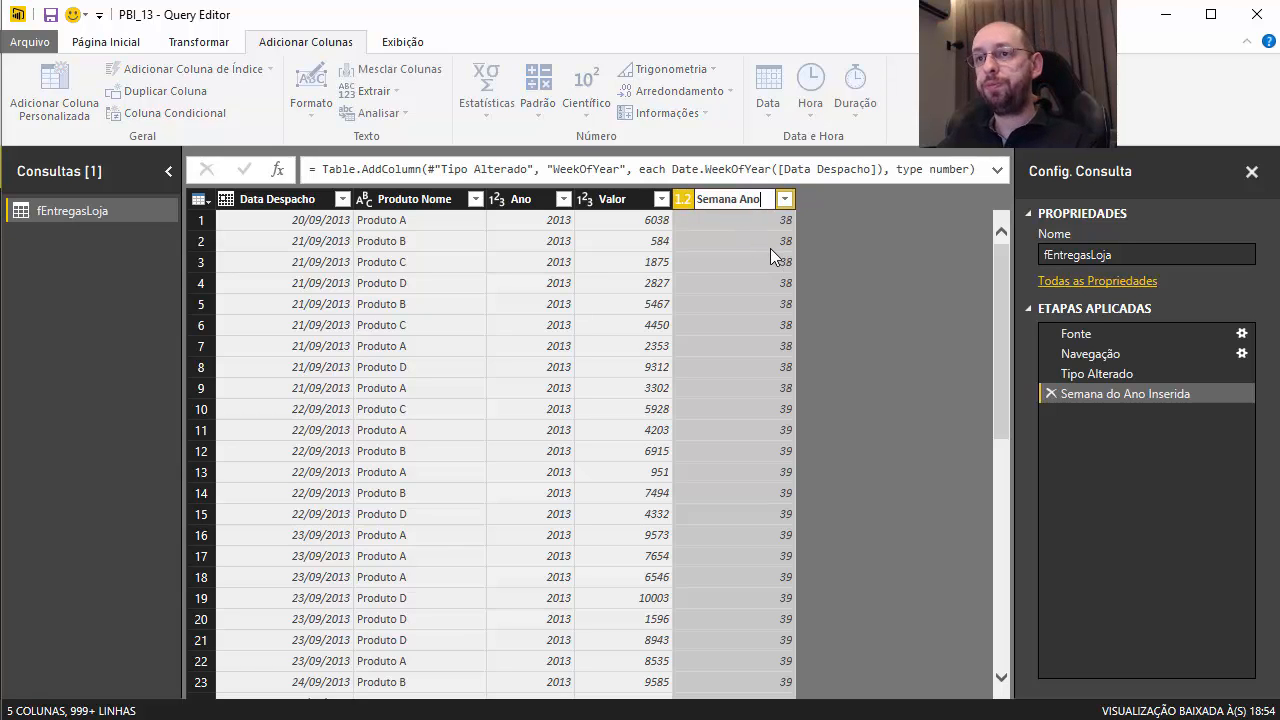
pyautogui.write('emana Ano')
pyautogui.press('Return')
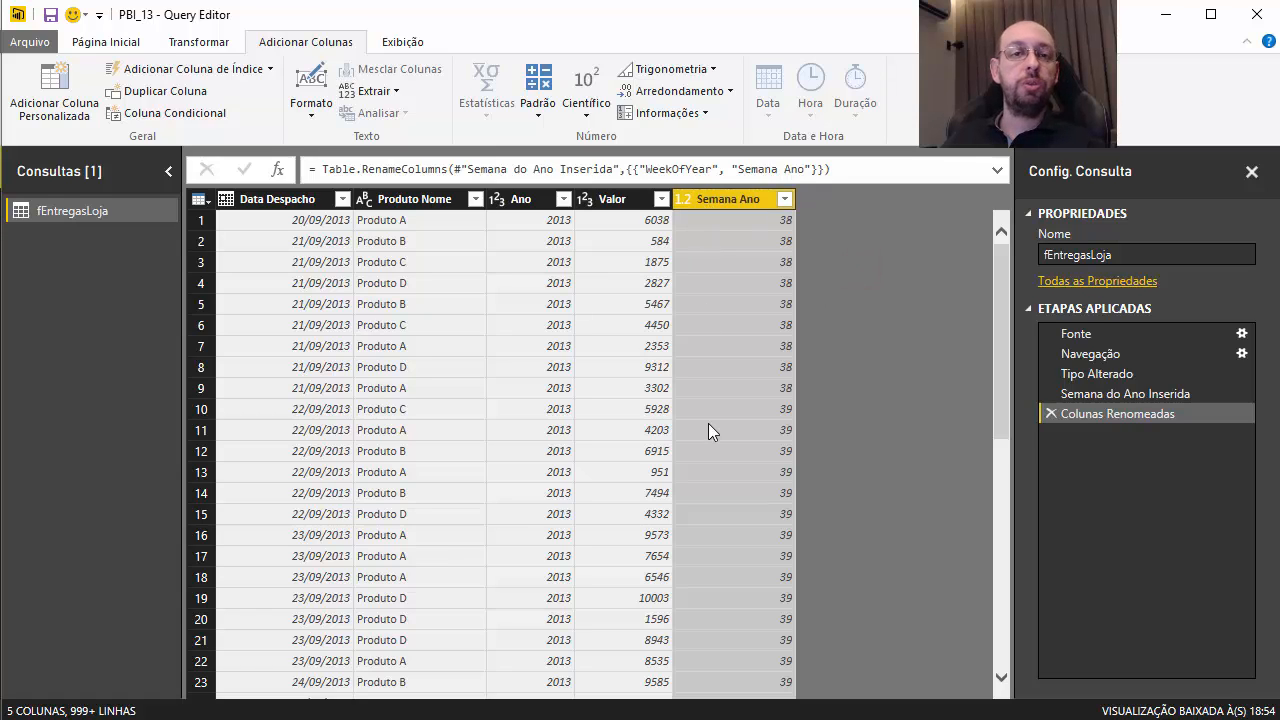
pyautogui.click(95, 42)
pyautogui.click(32, 95)
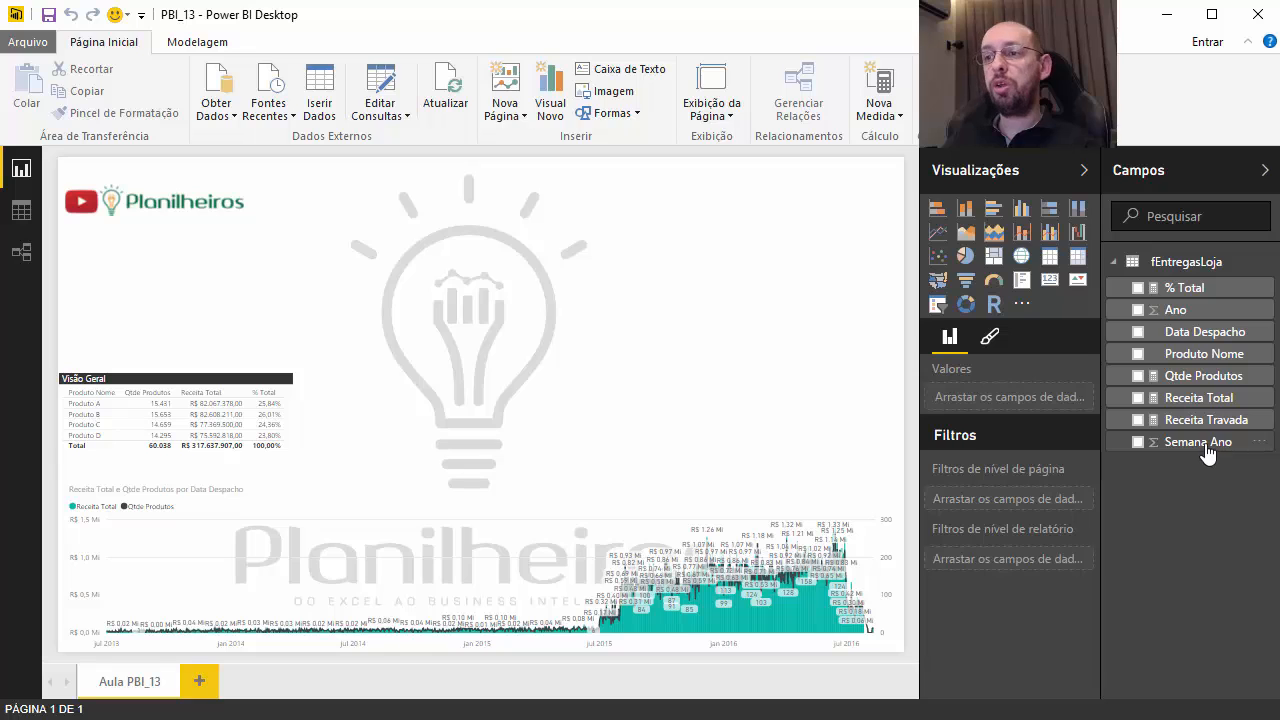
# Place Semana Ano above Data Despacho on the combo chart's shared axis and drill up to the week level.
pyautogui.click(340, 479)
pyautogui.moveTo(1205, 456); pyautogui.dragTo(1028, 406)
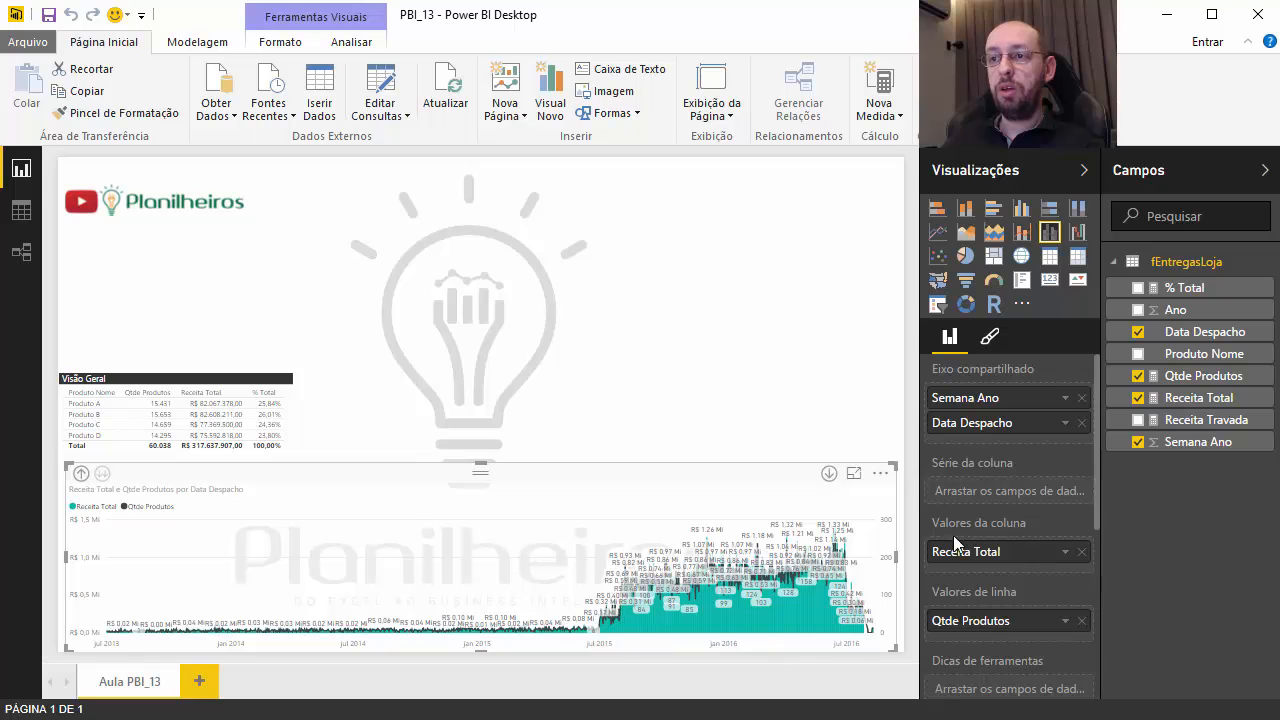
pyautogui.click(80, 473)
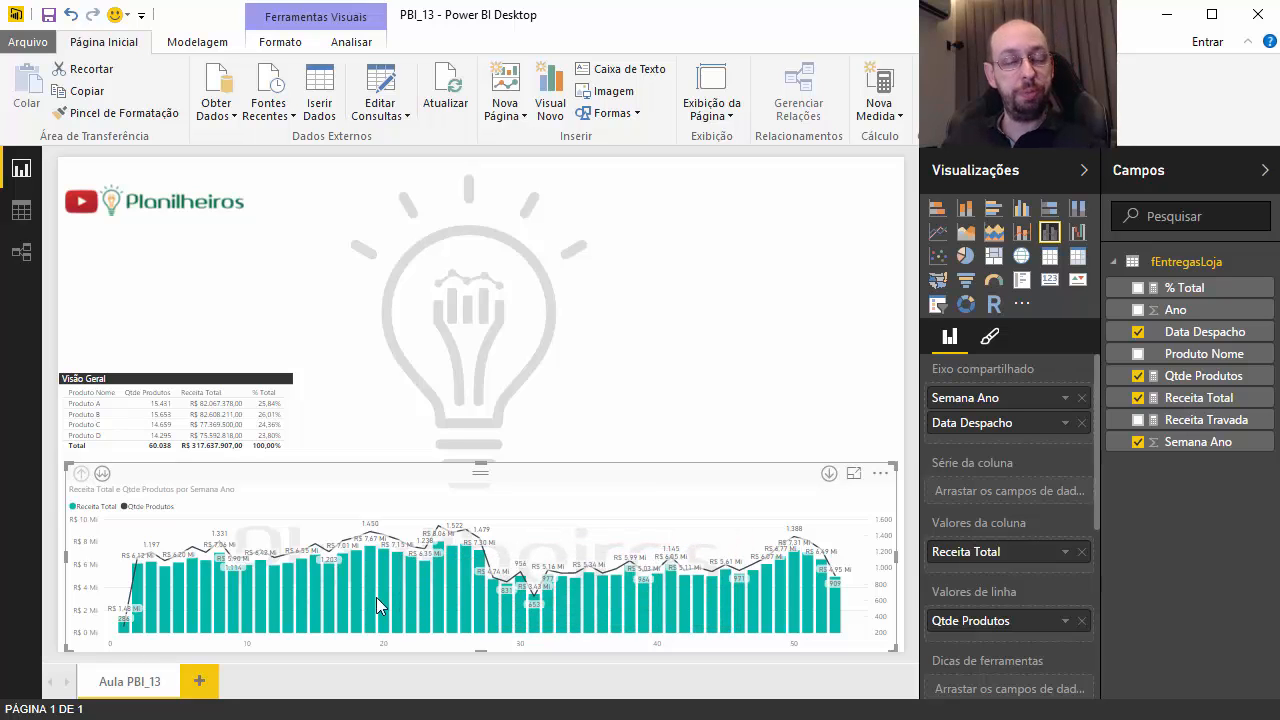
pyautogui.moveTo(400, 608)
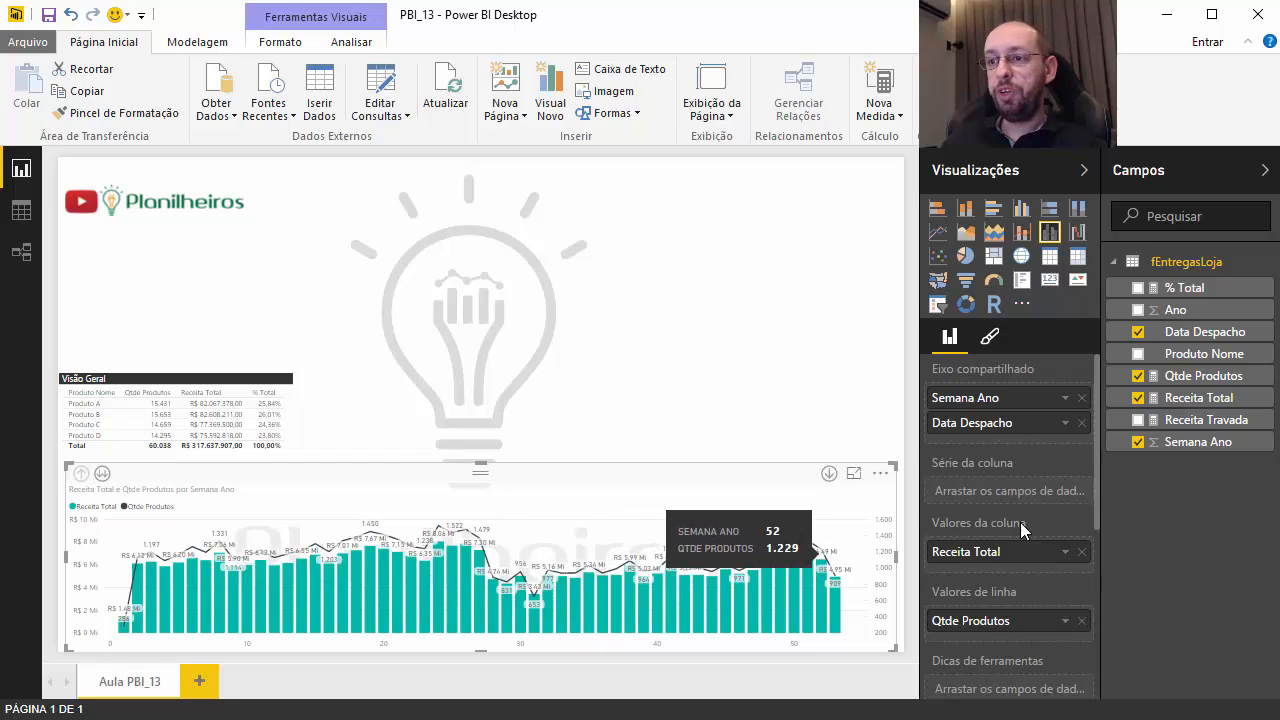
# Add Qtde Produtos and % Total to the weekly chart's tooltips.
pyautogui.moveTo(1099, 454); pyautogui.dragTo(1097, 514)
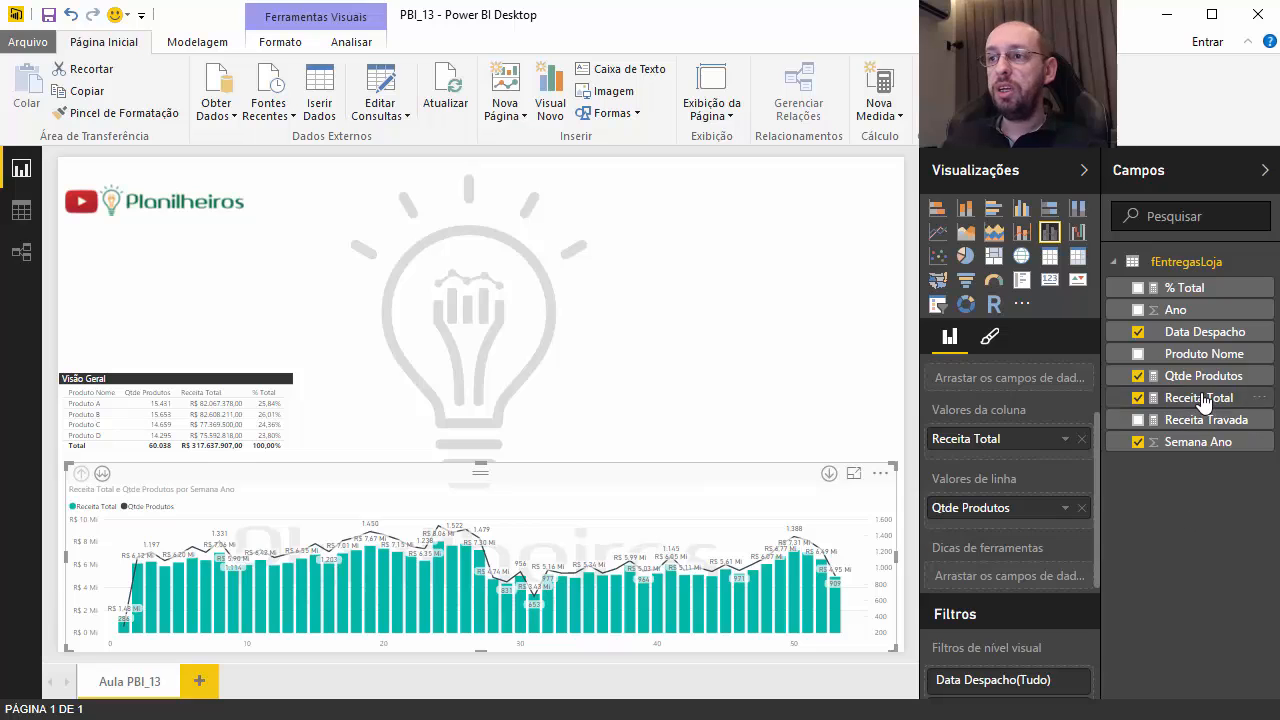
pyautogui.moveTo(1200, 383); pyautogui.dragTo(1043, 586)
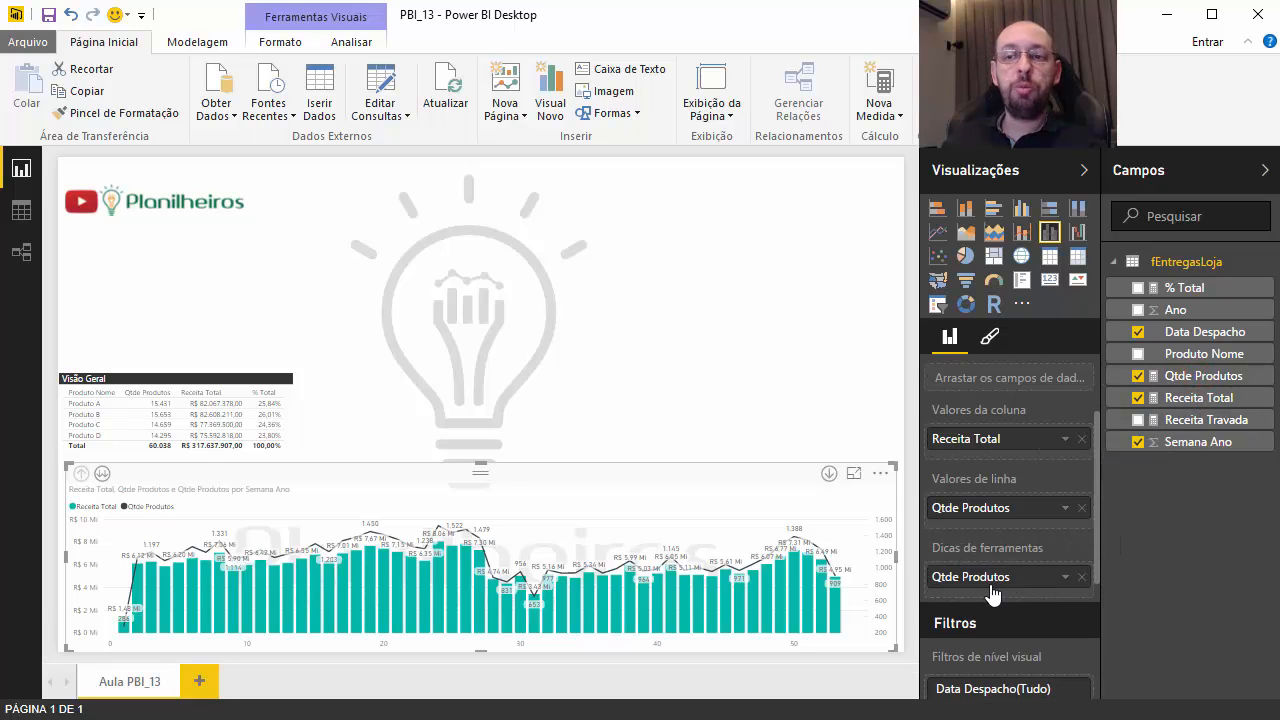
pyautogui.moveTo(449, 595)
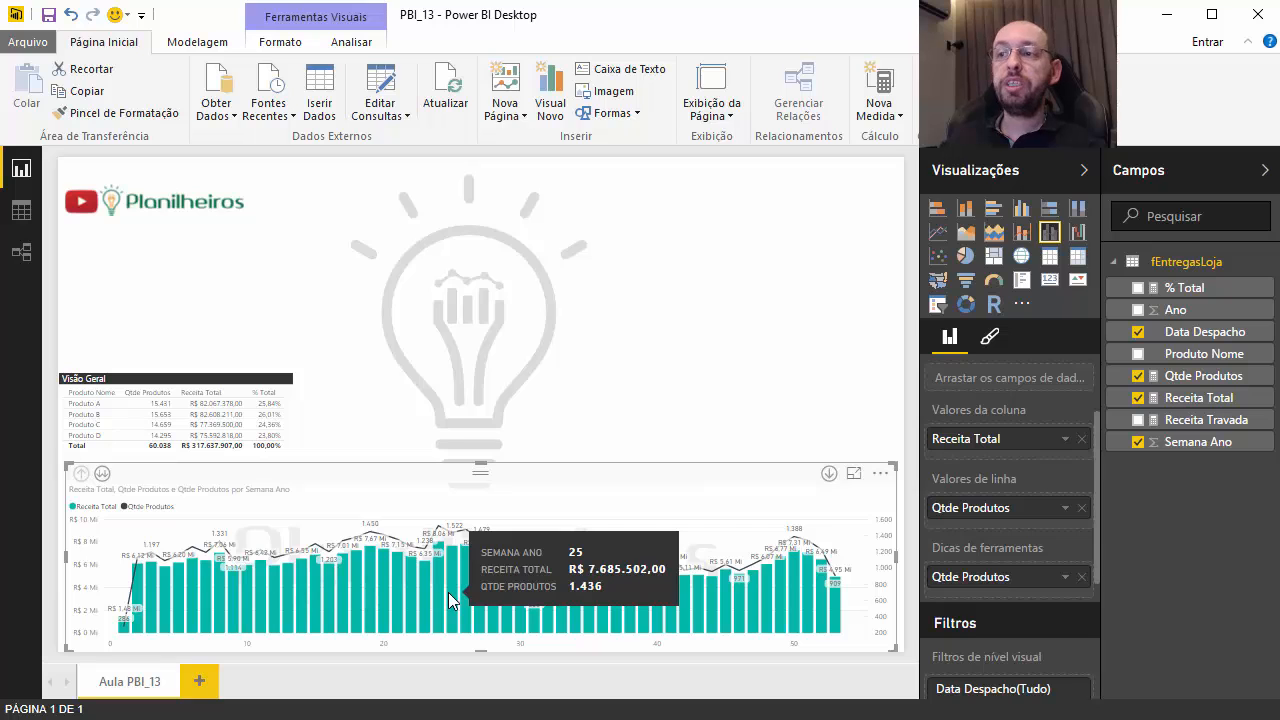
pyautogui.moveTo(1180, 288); pyautogui.dragTo(1026, 605)
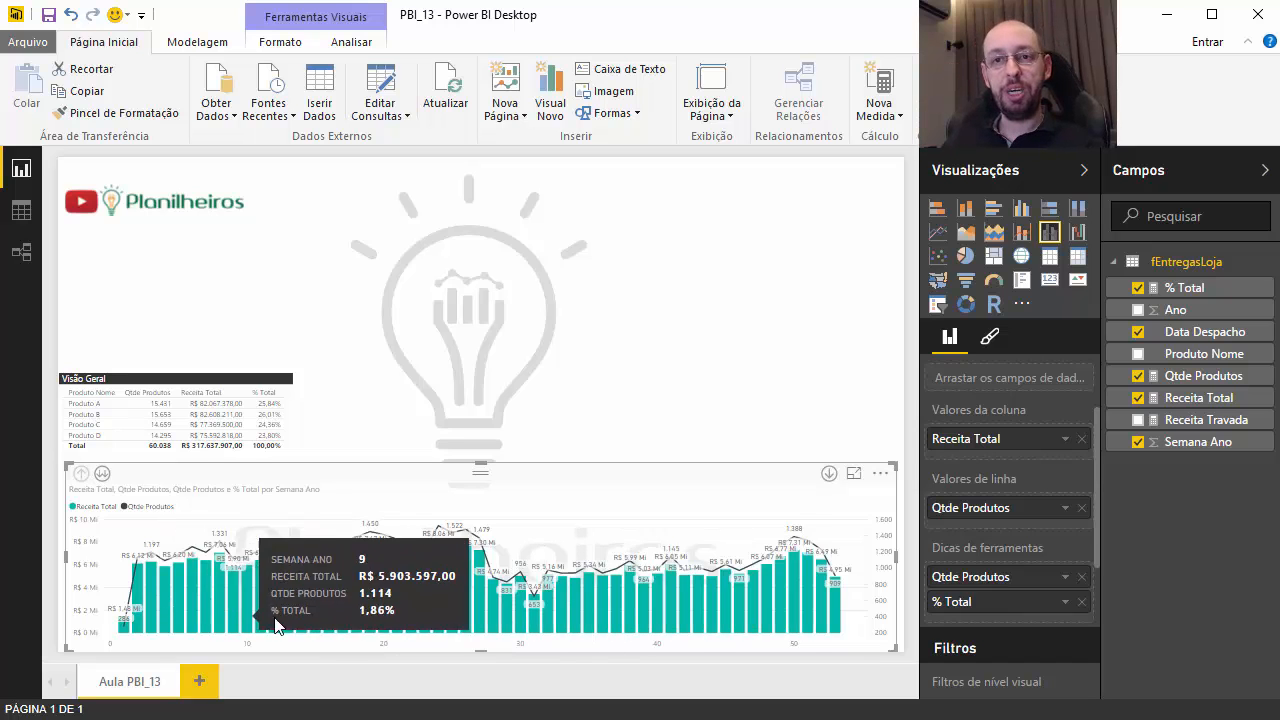
pyautogui.click(551, 394)
pyautogui.click(486, 382)
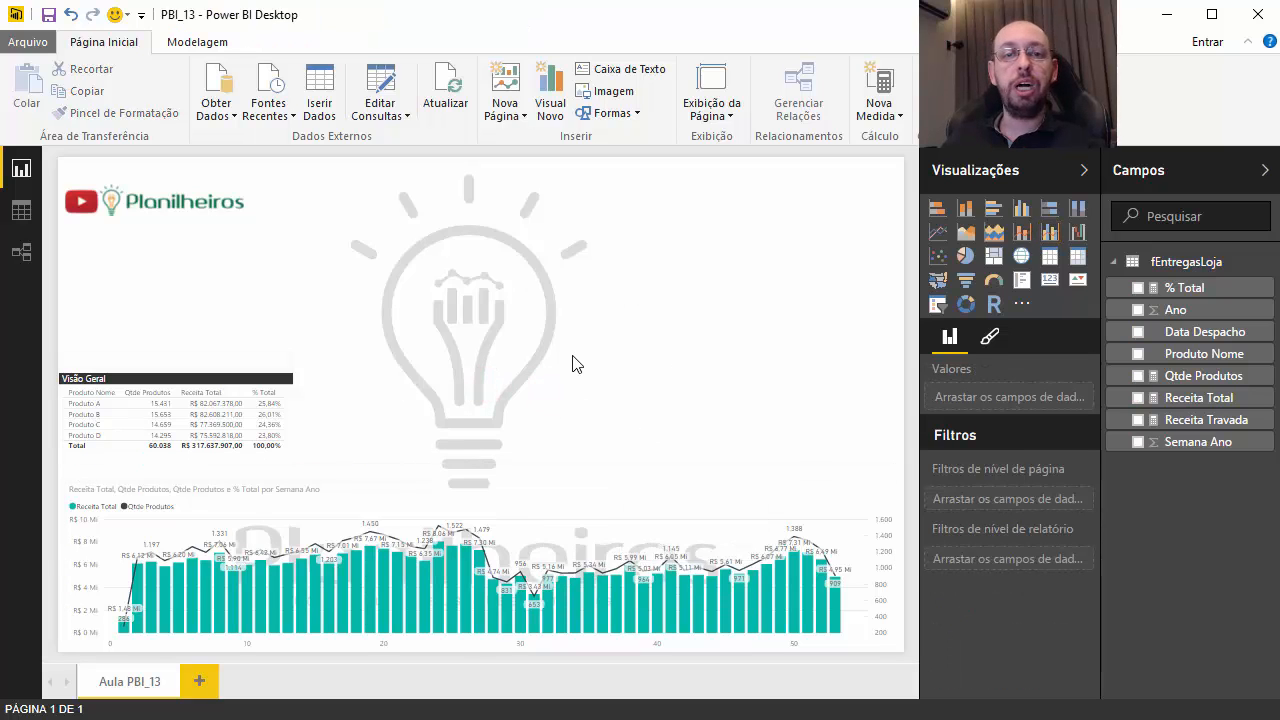
# Create a slicer for Ano above the chart and shrink its frame to fit the list of years.
pyautogui.click(1137, 310)
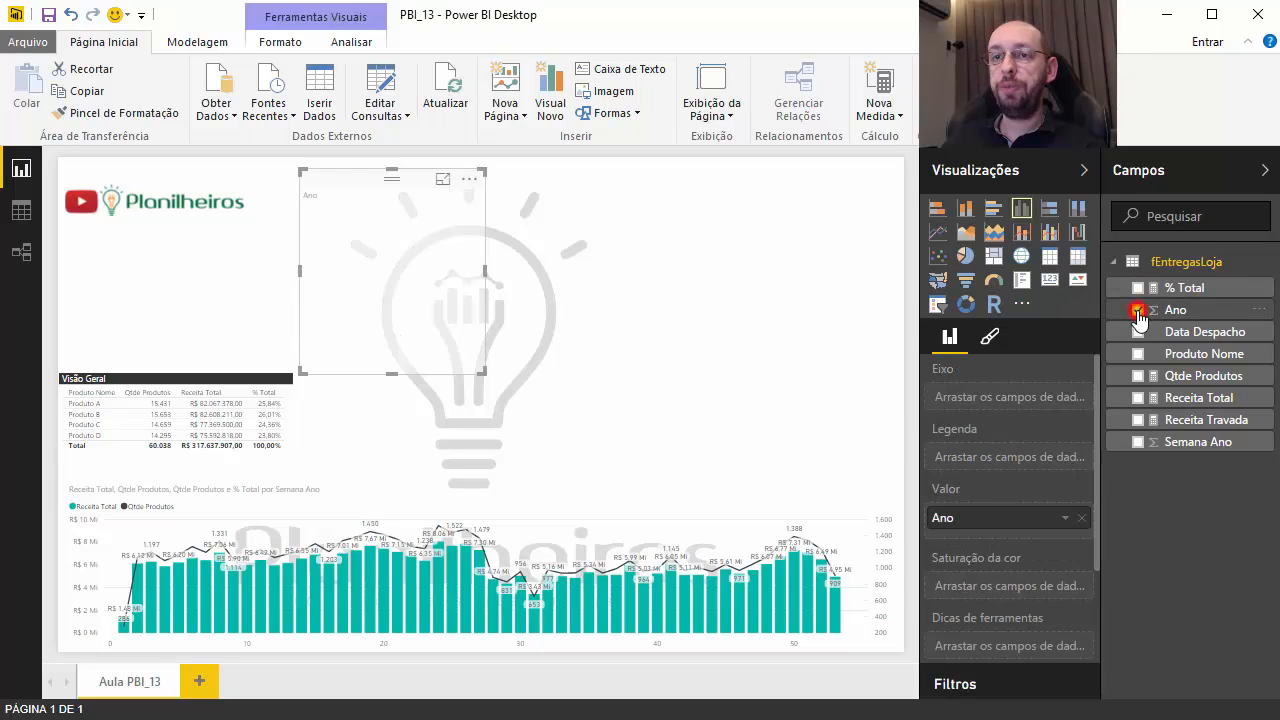
pyautogui.click(937, 306)
pyautogui.moveTo(398, 170); pyautogui.dragTo(400, 266)
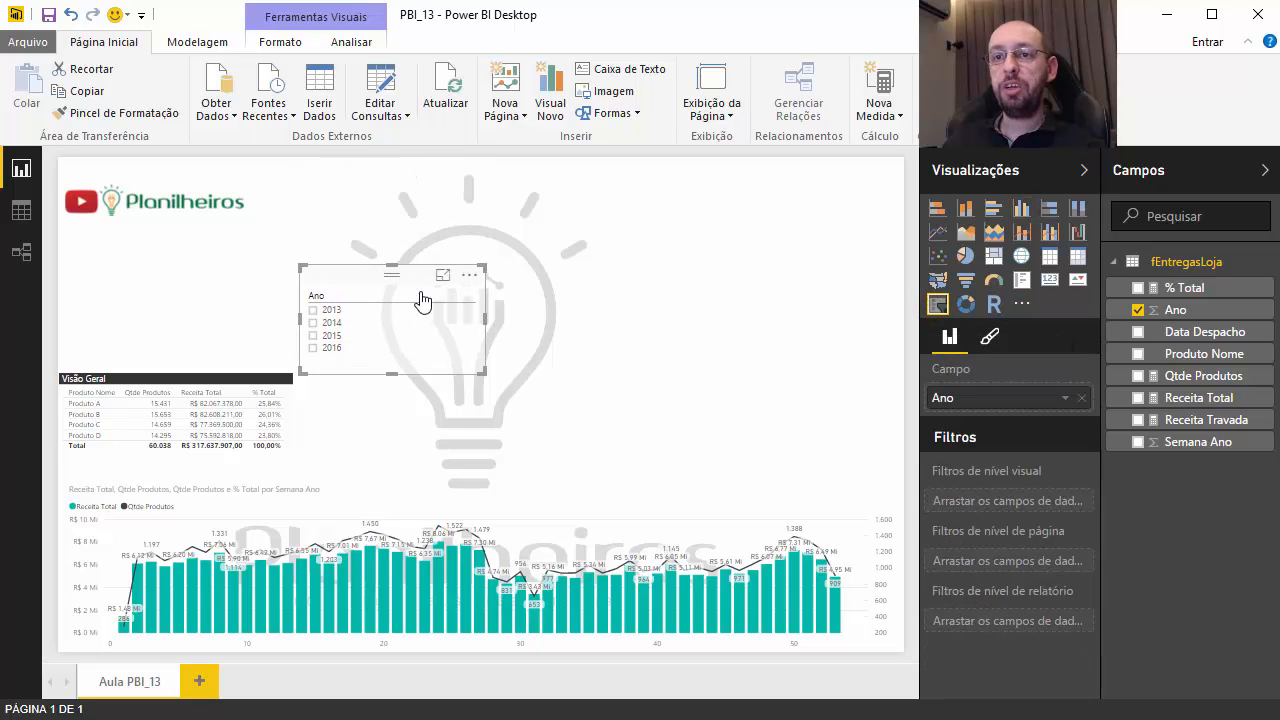
pyautogui.moveTo(485, 316); pyautogui.dragTo(373, 318)
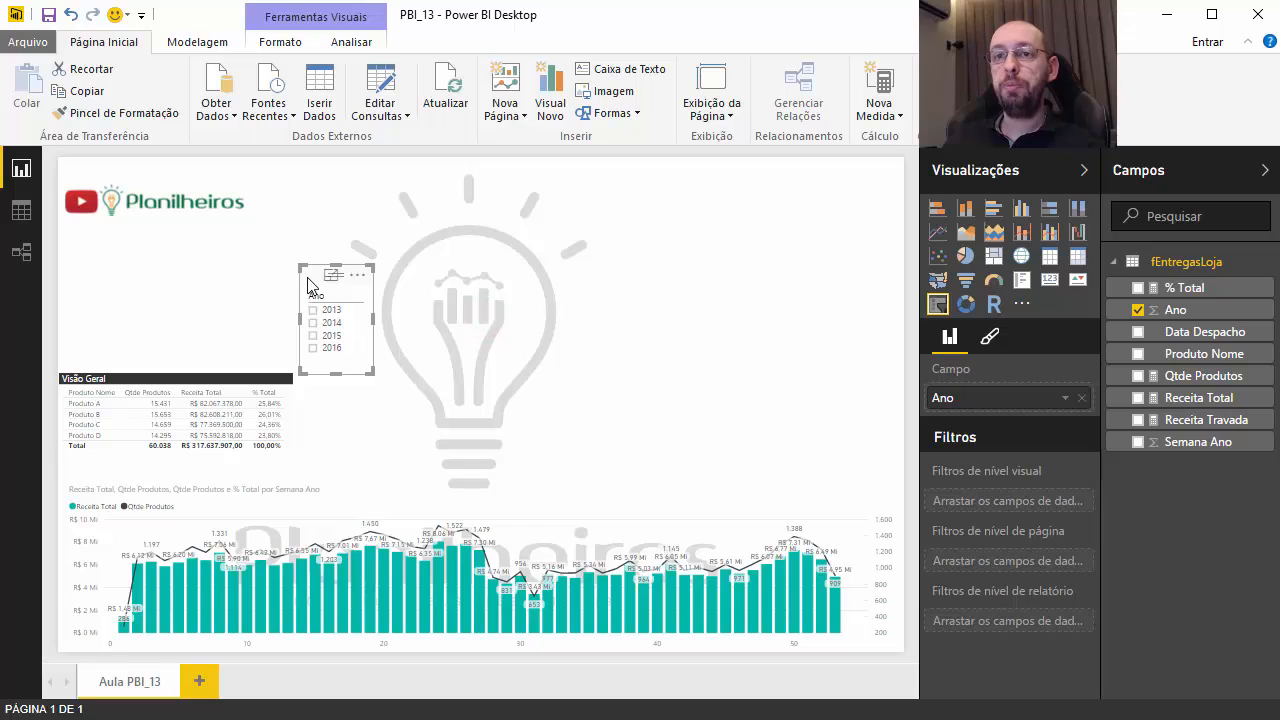
# Move the Ano slicer down so it sits beside the Visão Geral table.
pyautogui.moveTo(310, 280); pyautogui.dragTo(323, 375)
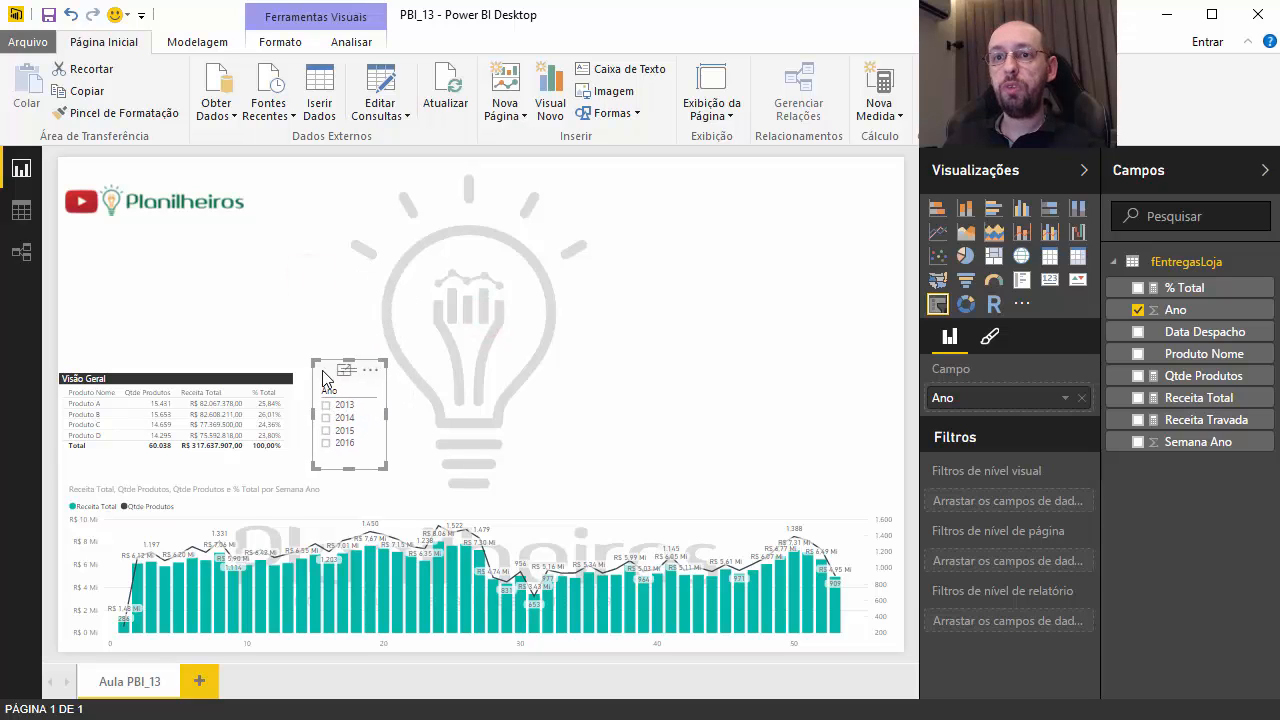
pyautogui.click(562, 388)
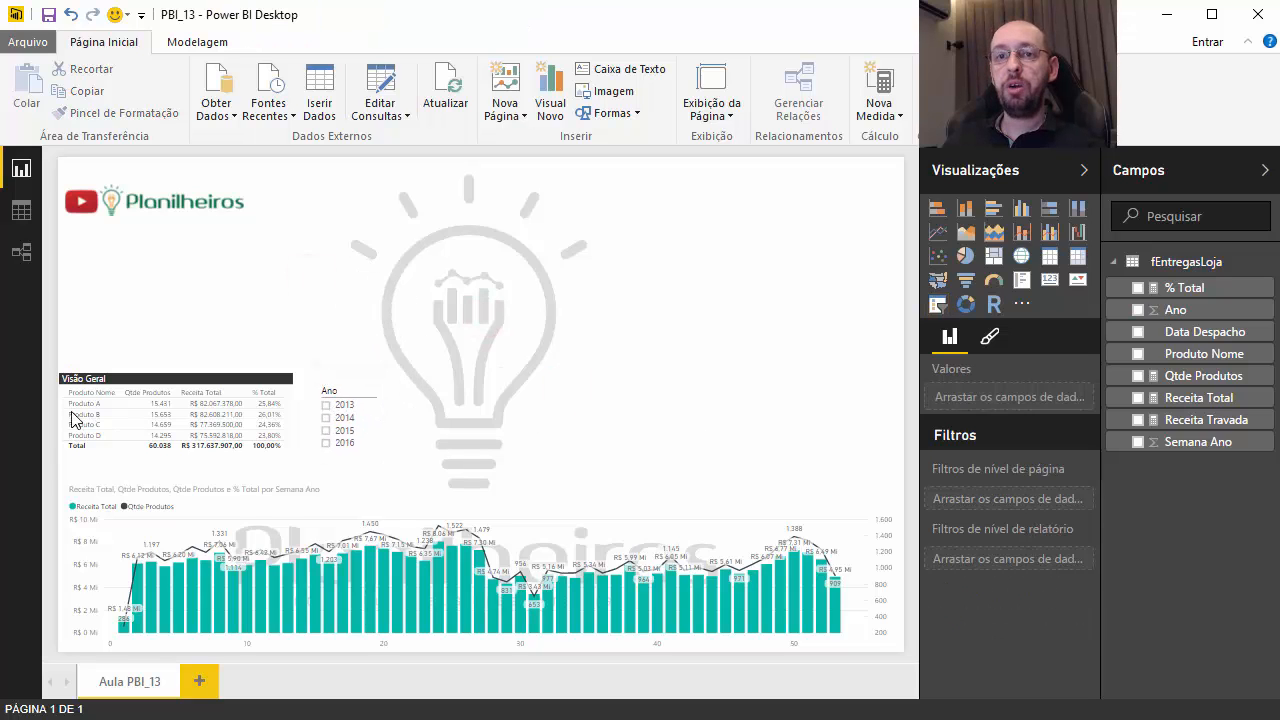
# Test the Ano slicer by filtering the report by the individual years from 2013 to 2016, and clear the selection.
pyautogui.click(327, 445)
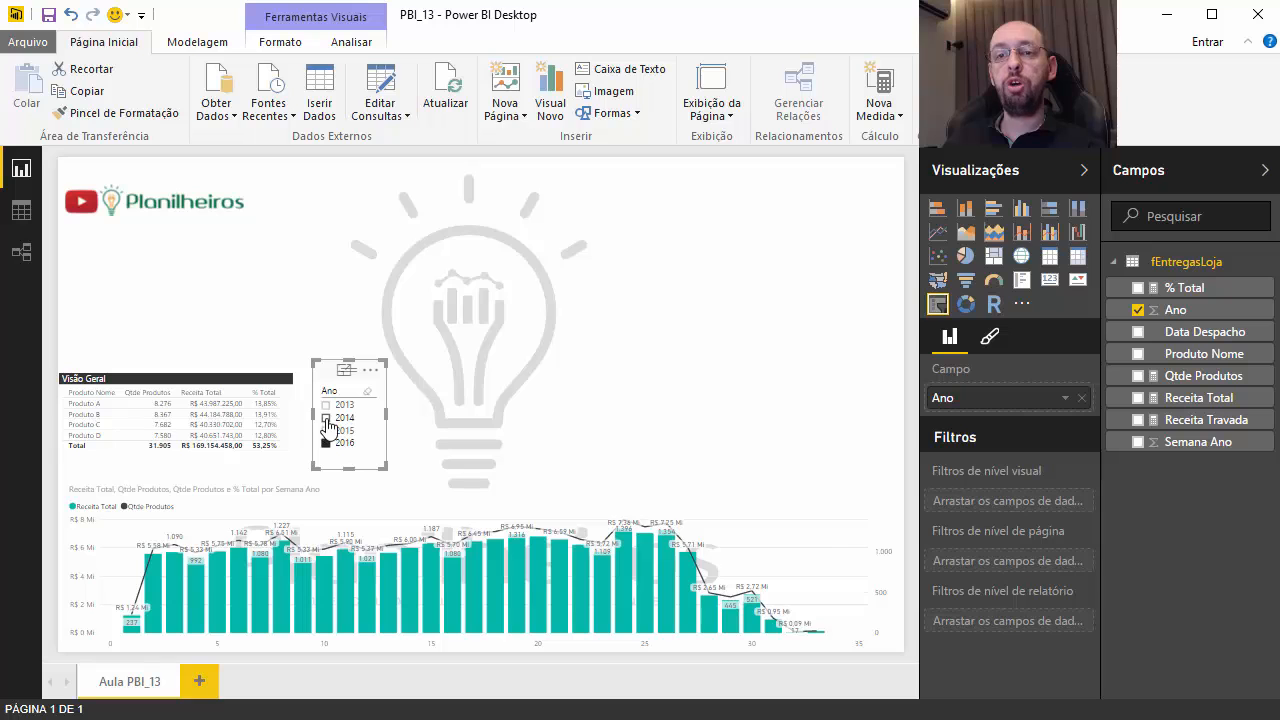
pyautogui.click(327, 419)
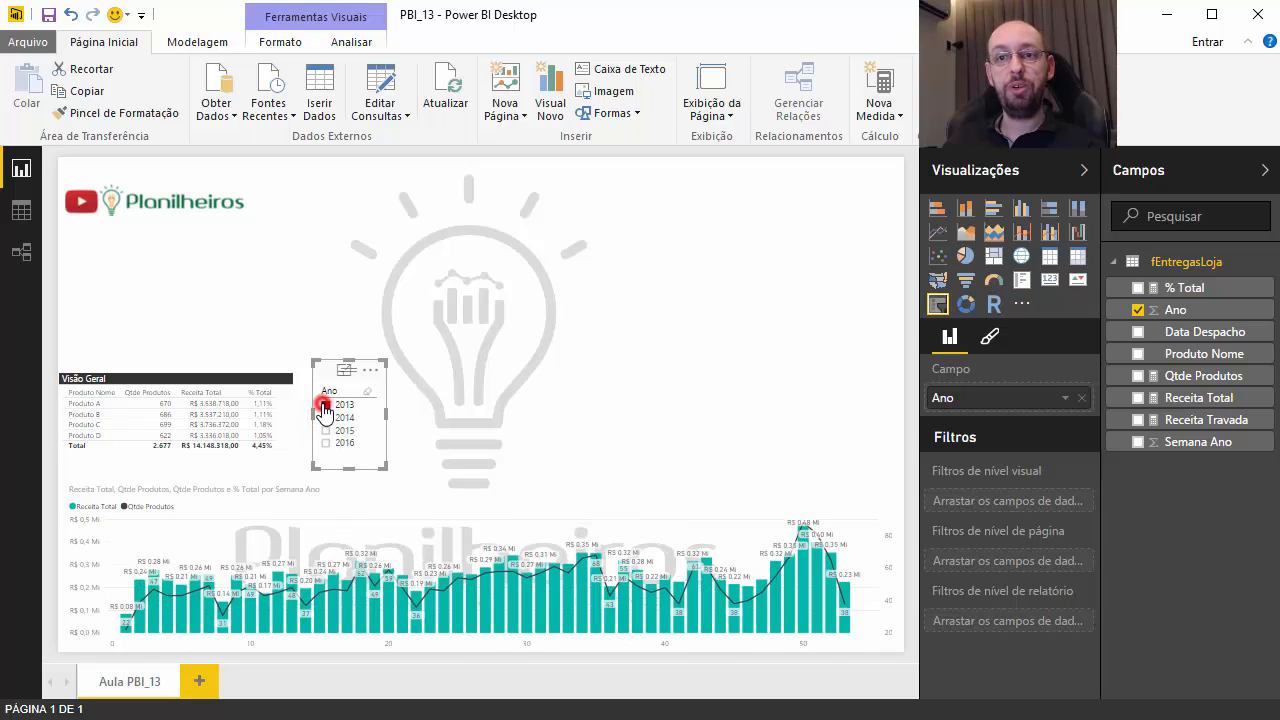
pyautogui.click(325, 405)
pyautogui.click(326, 419)
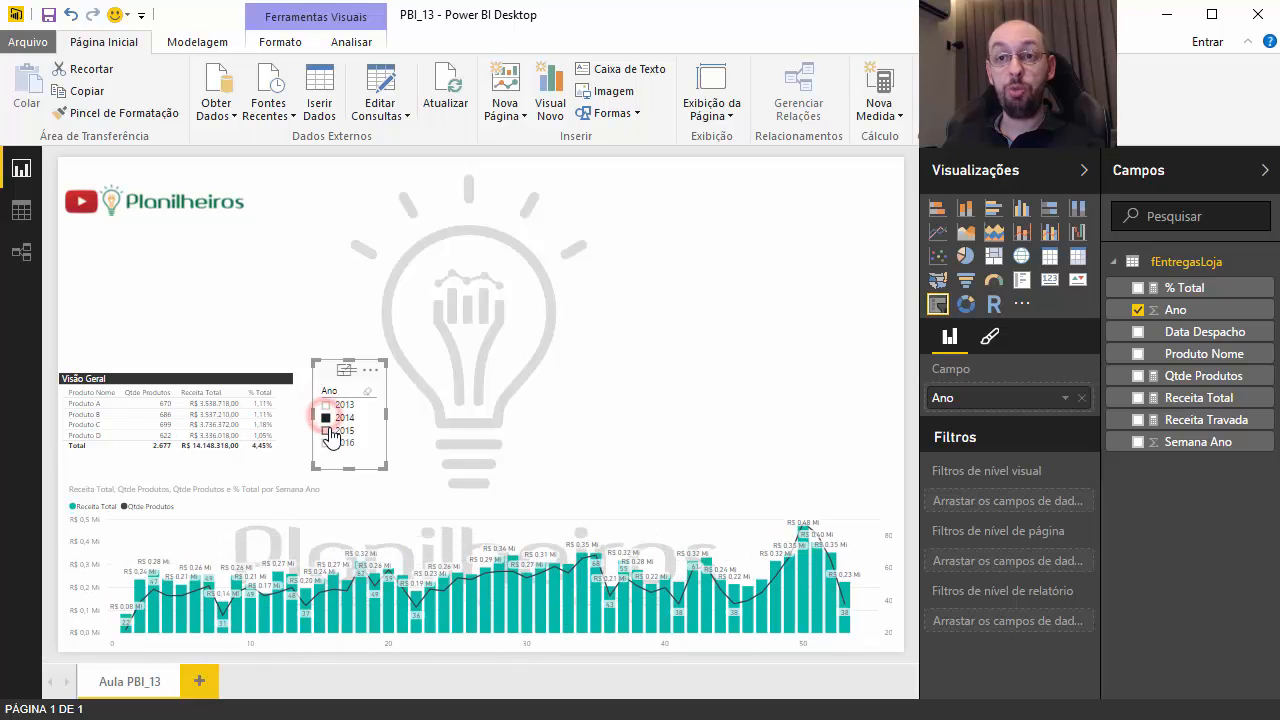
pyautogui.click(327, 431)
pyautogui.click(325, 443)
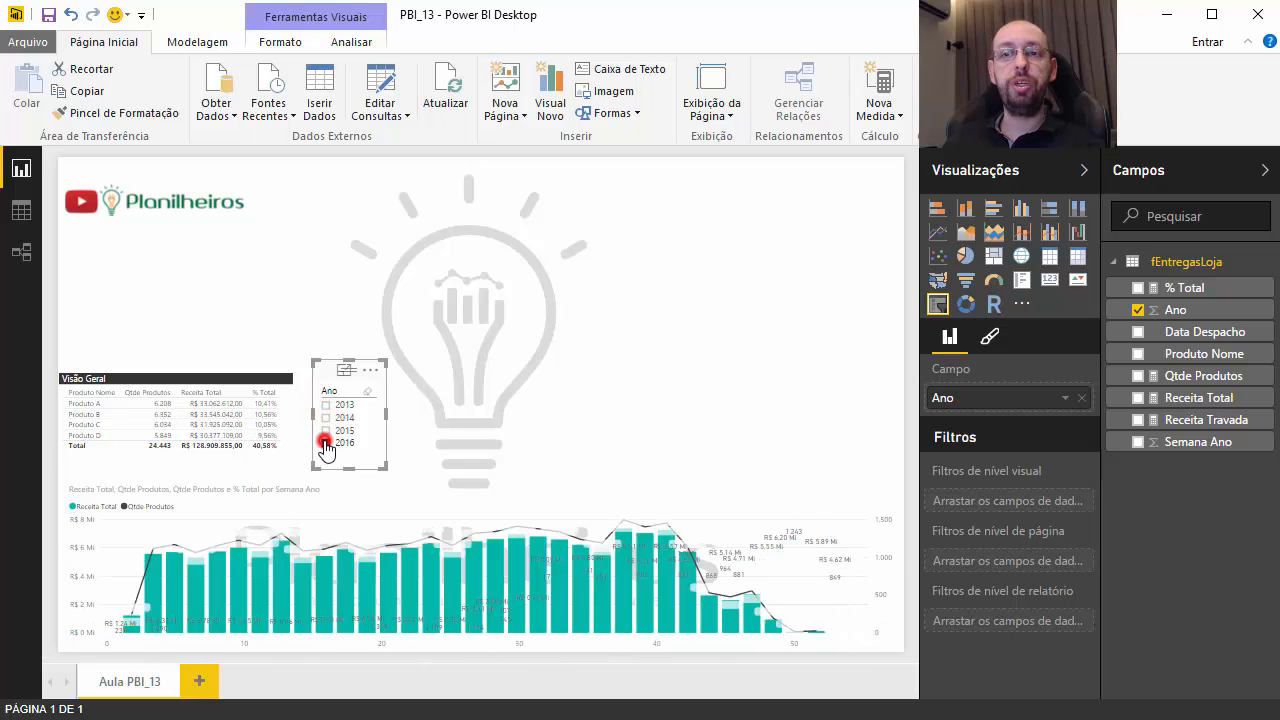
pyautogui.click(365, 396)
pyautogui.click(597, 409)
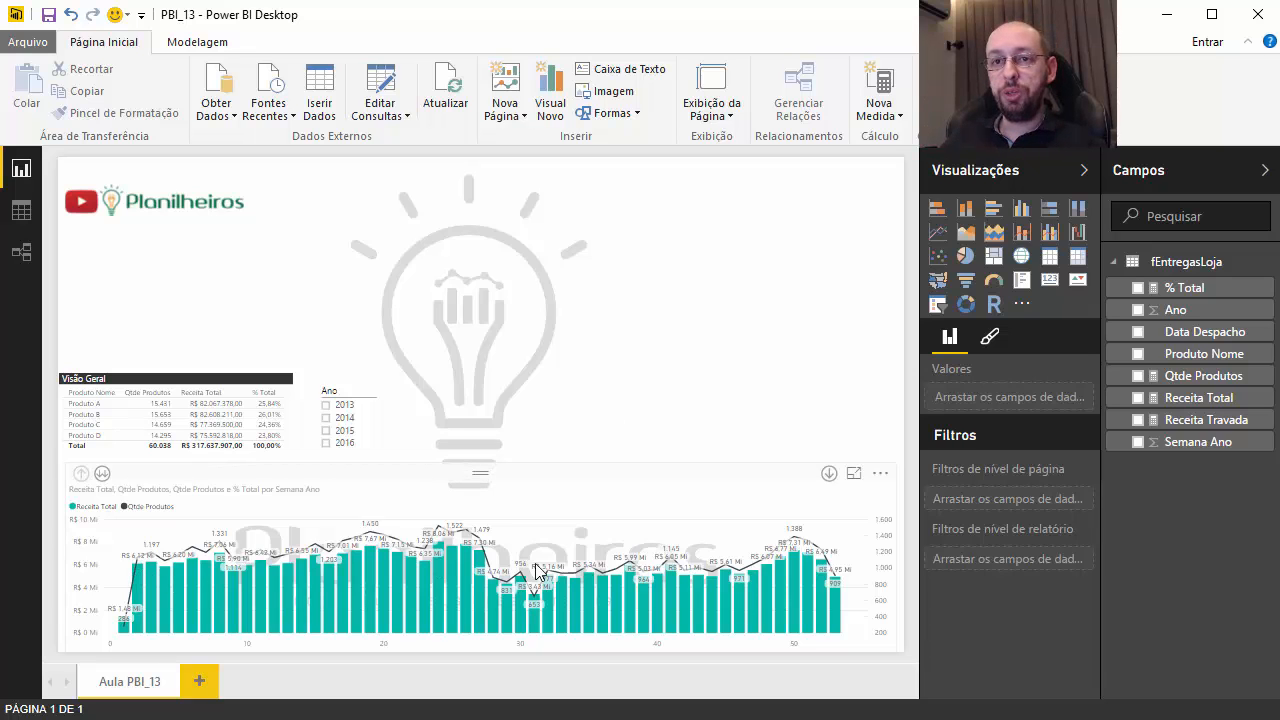
# Check the combo chart by drilling down to Data Despacho and back, and by cross-filtering the table with individual week columns around week 33.
pyautogui.click(103, 474)
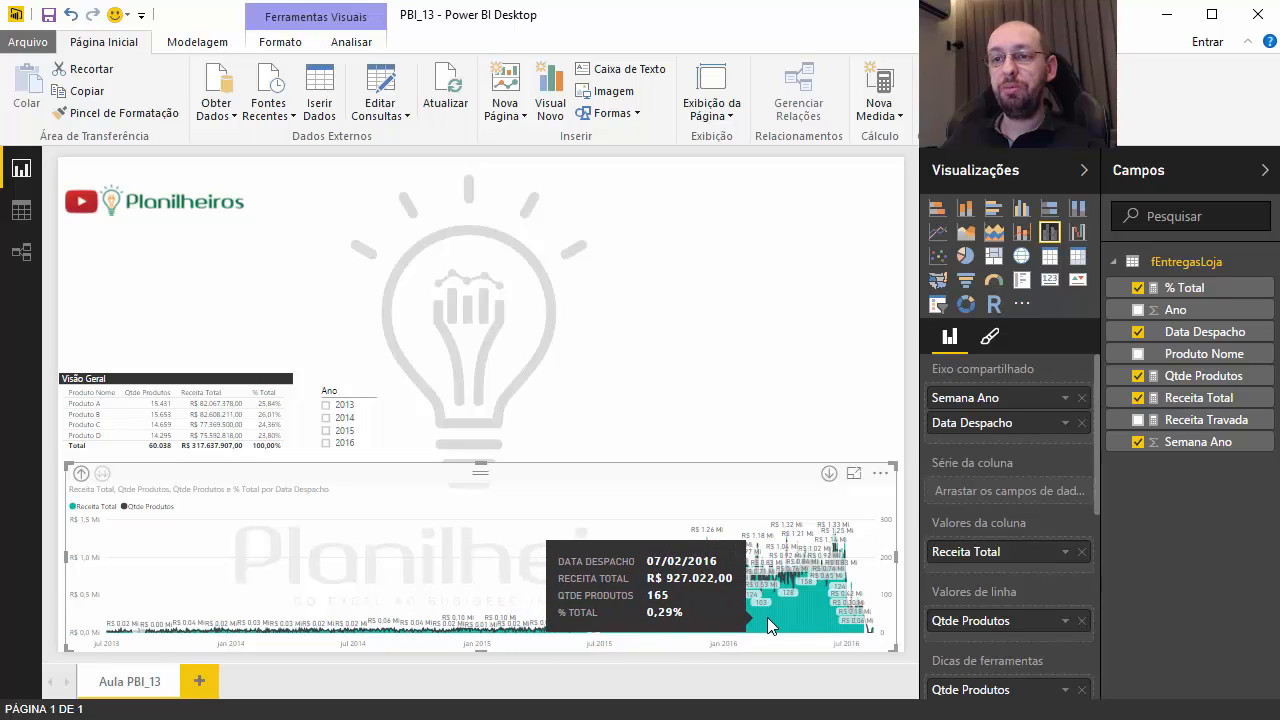
pyautogui.click(81, 473)
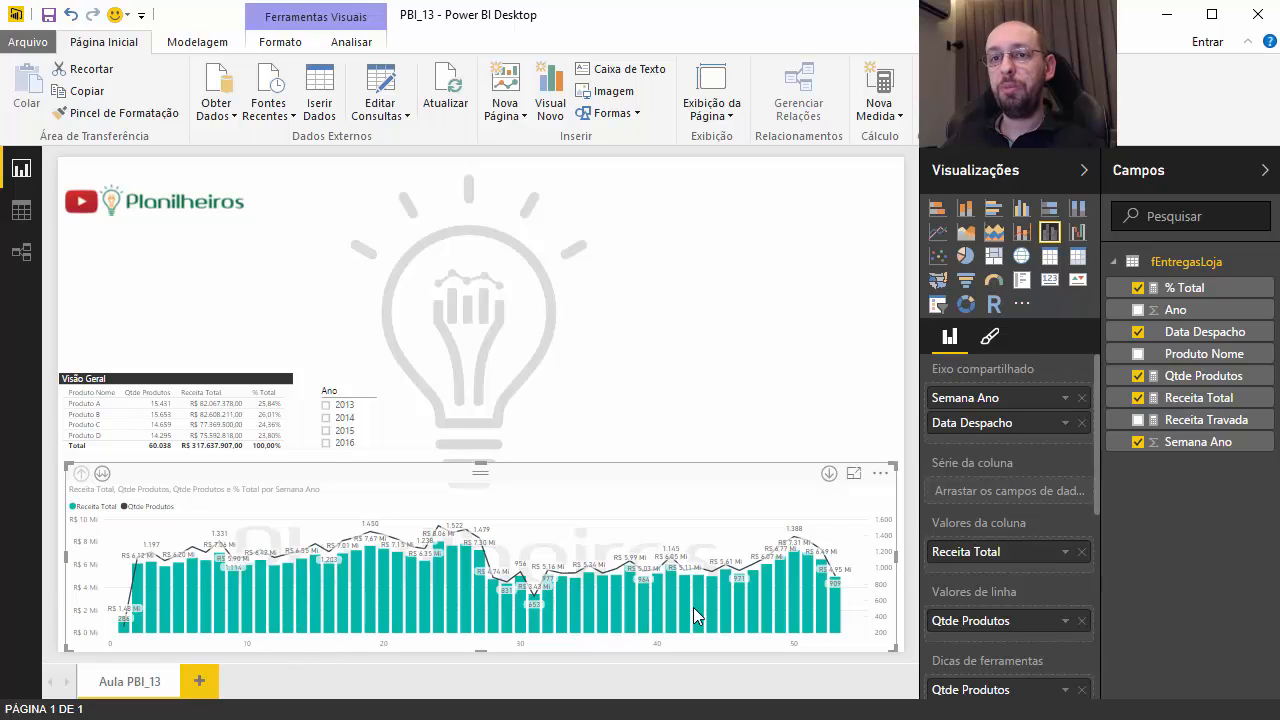
pyautogui.click(551, 616)
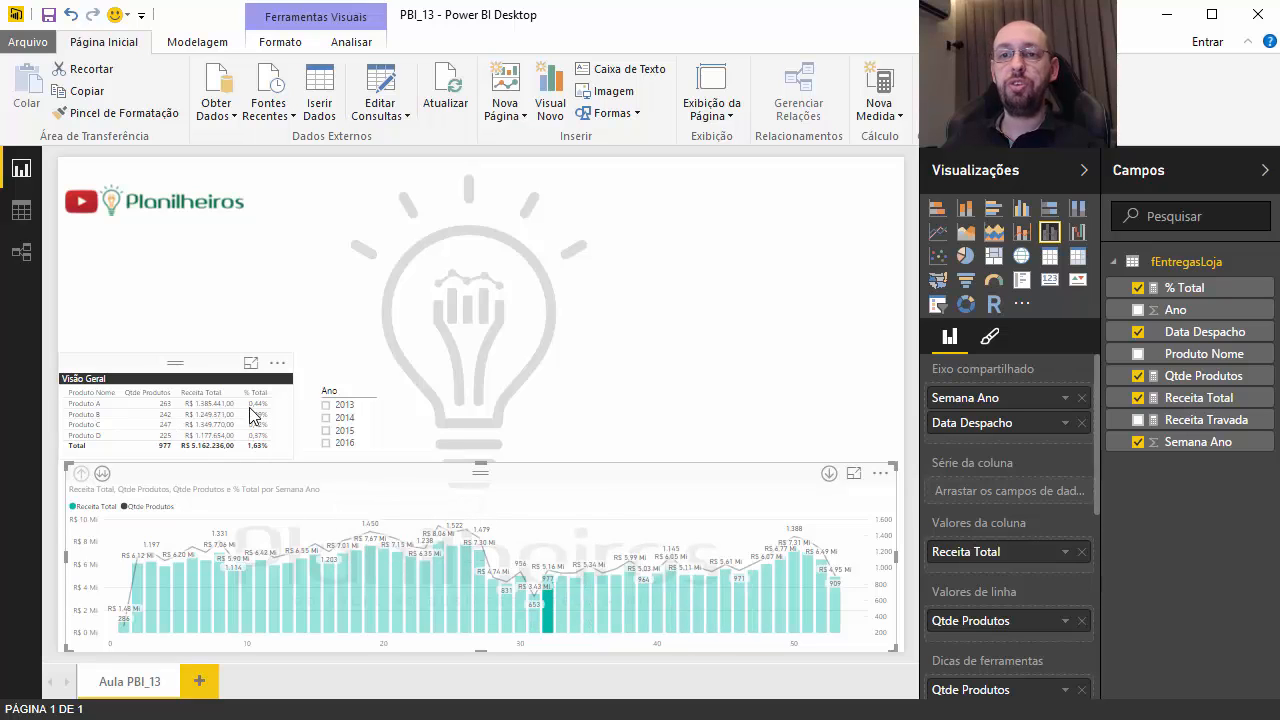
pyautogui.click(559, 611)
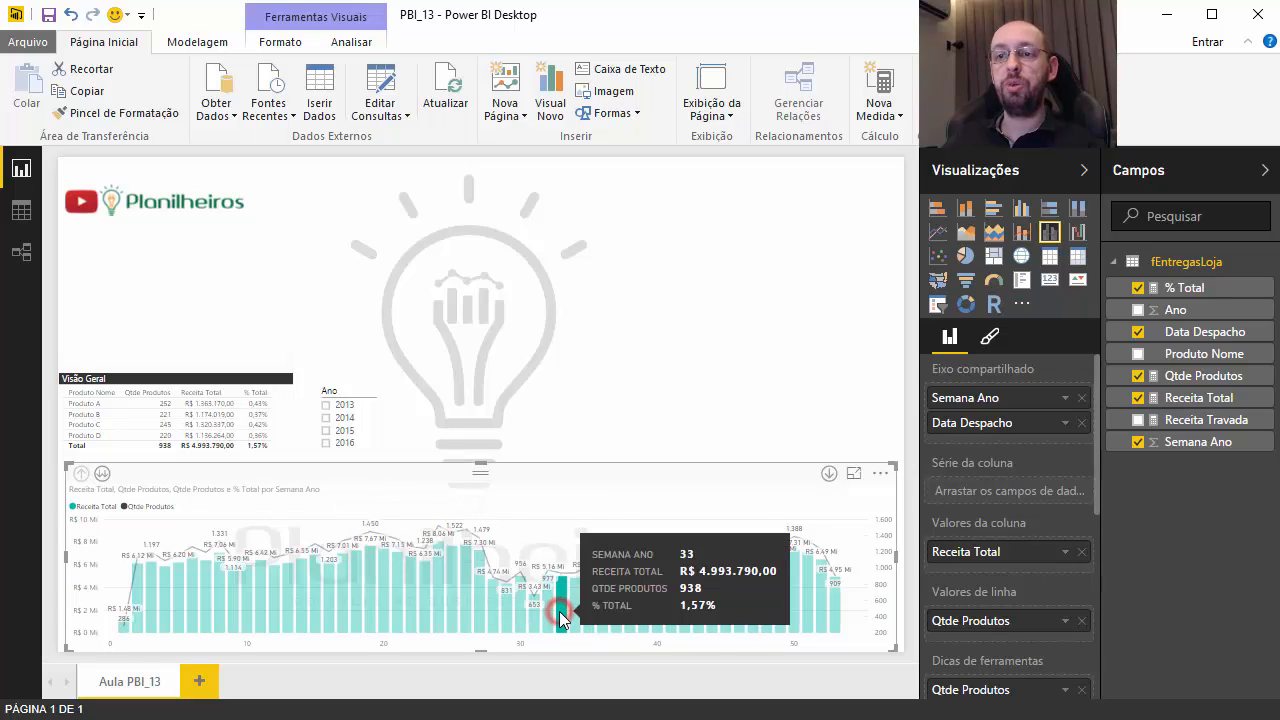
pyautogui.click(572, 611)
pyautogui.click(437, 418)
pyautogui.click(366, 392)
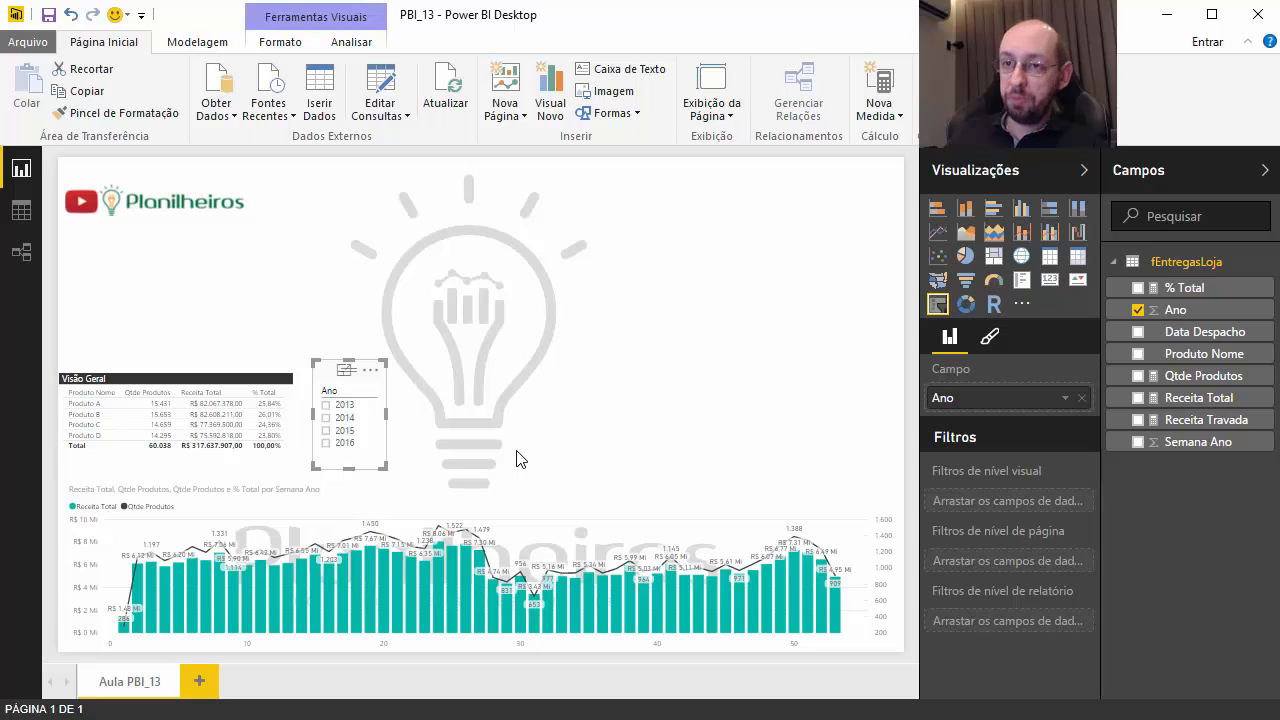
# Add a new slicer based on the Semana Ano field.
pyautogui.click(560, 438)
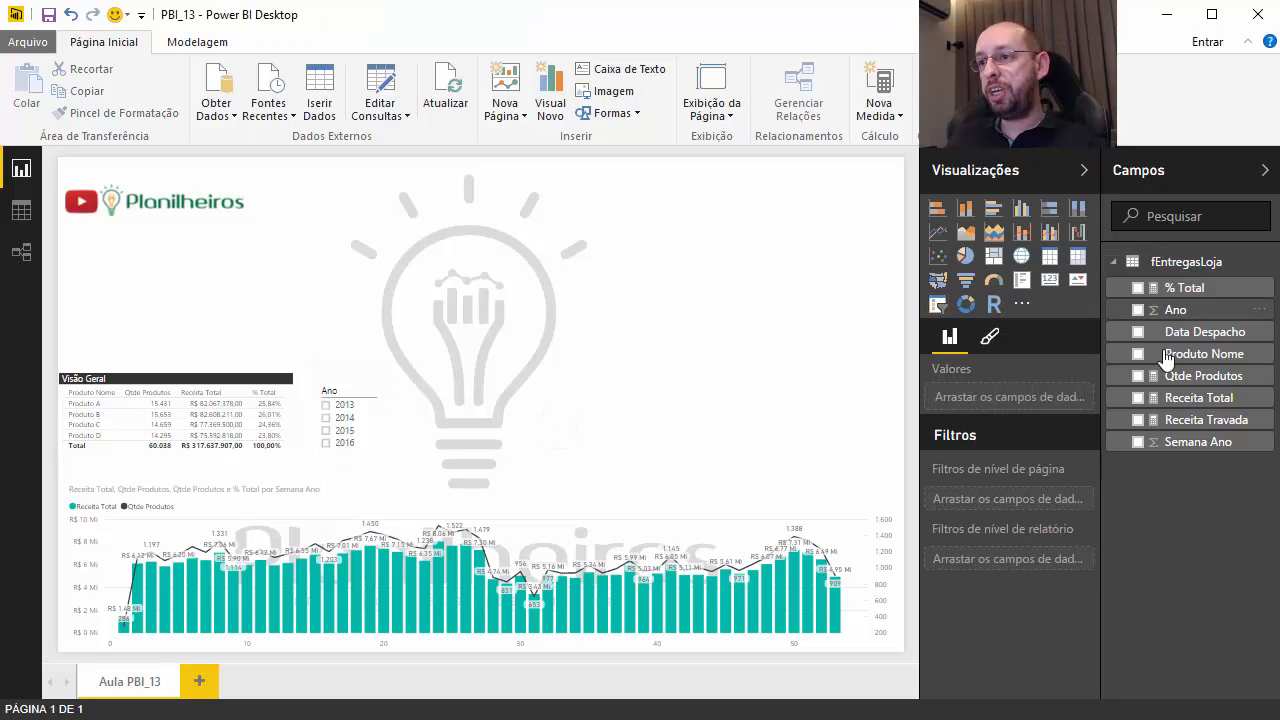
pyautogui.click(1137, 443)
pyautogui.click(937, 304)
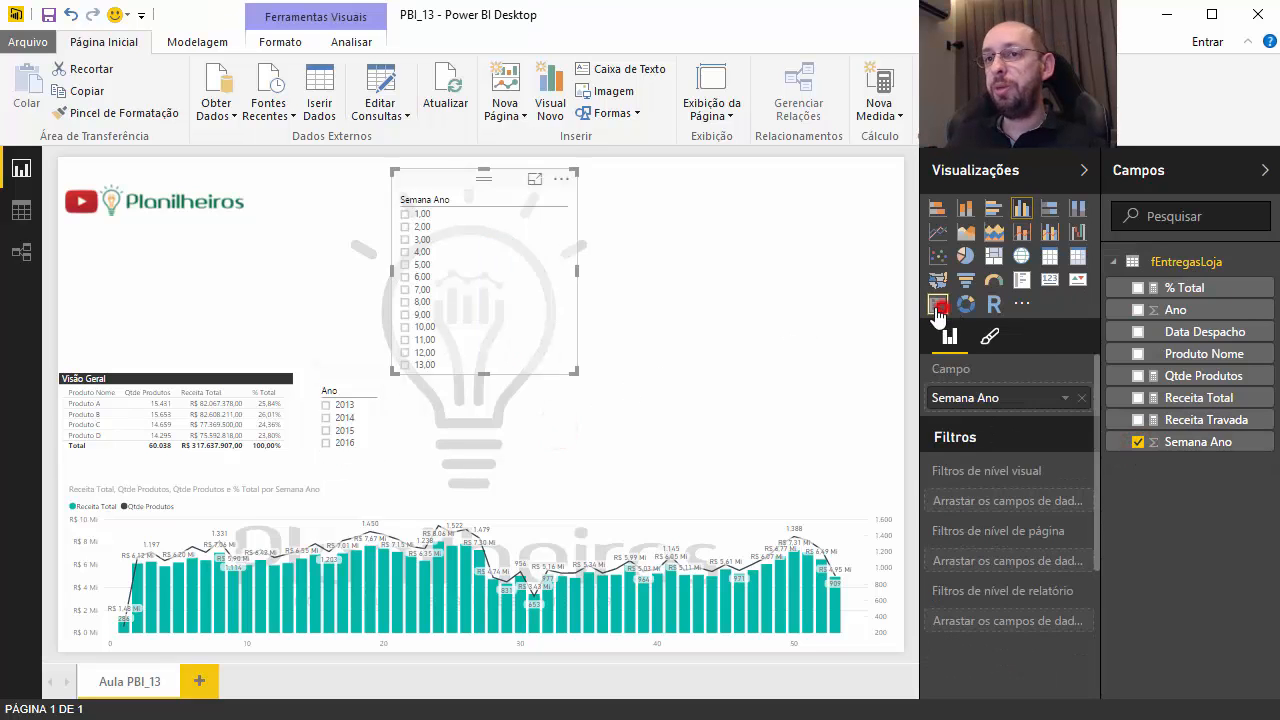
# Change the Semana Ano column's data type to Número Inteiro in the data table and return to the report page.
pyautogui.click(190, 42)
pyautogui.click(86, 42)
pyautogui.click(168, 42)
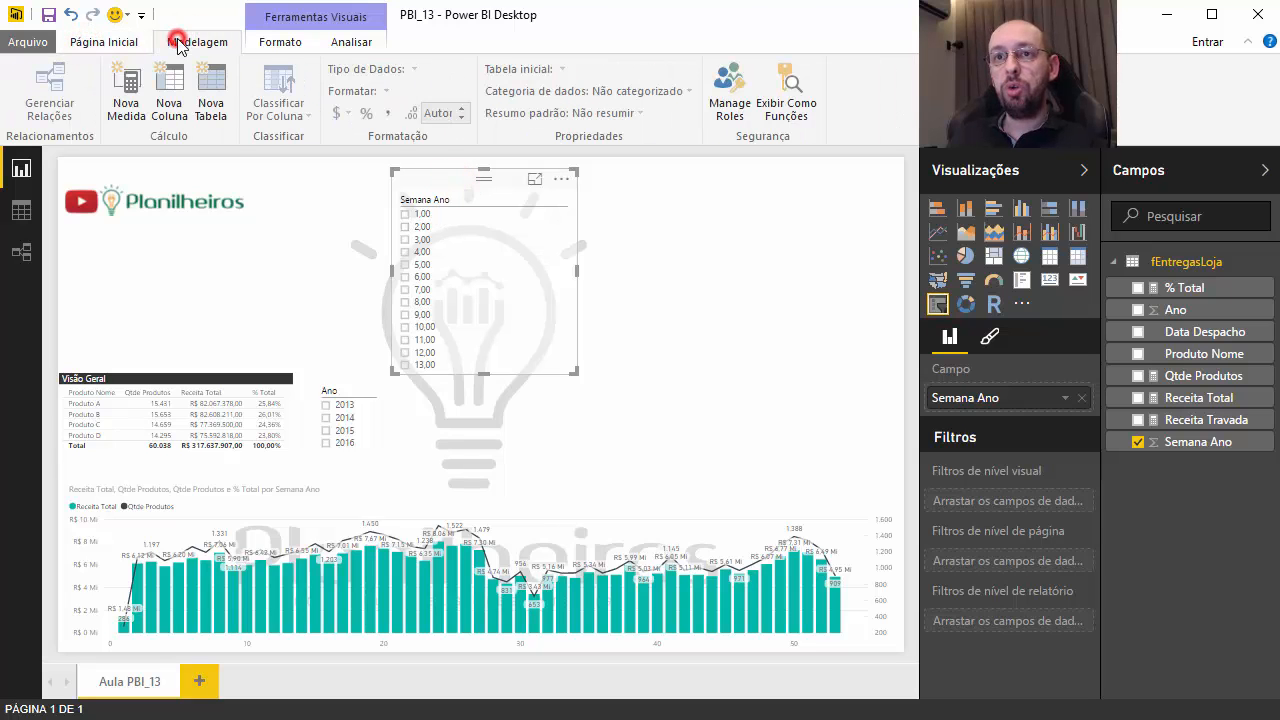
pyautogui.click(21, 210)
pyautogui.click(420, 192)
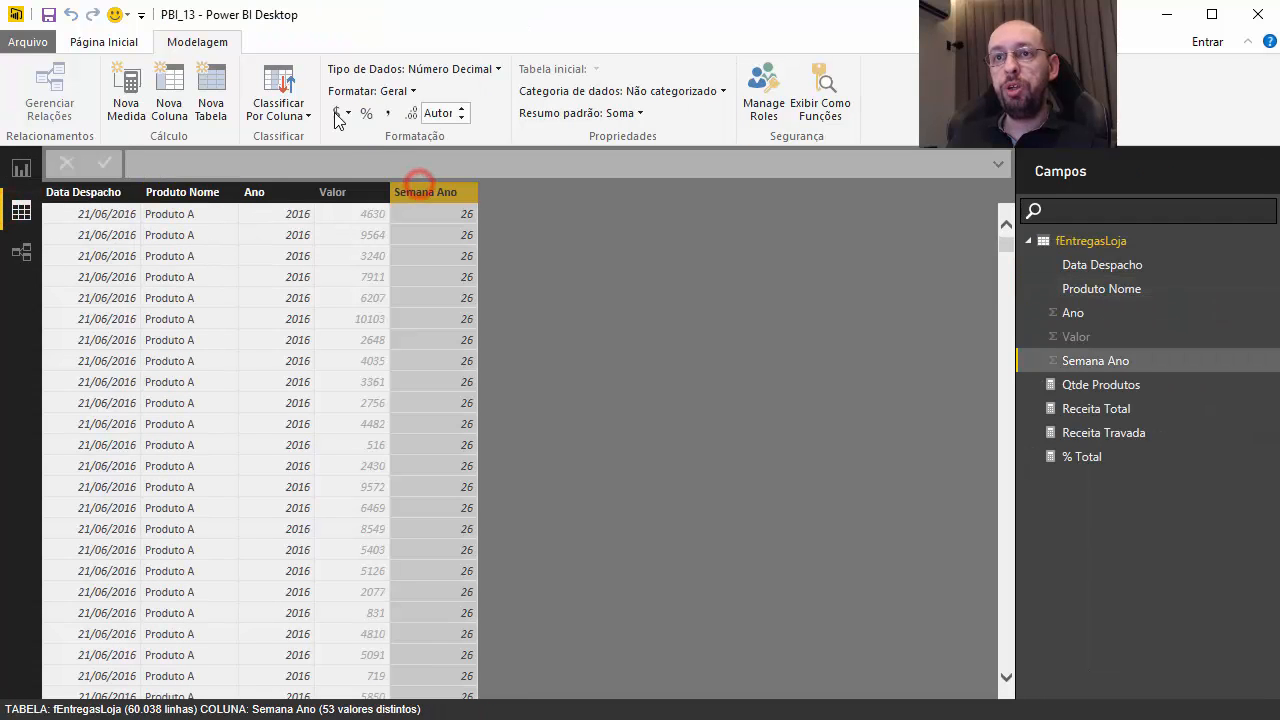
pyautogui.click(414, 69)
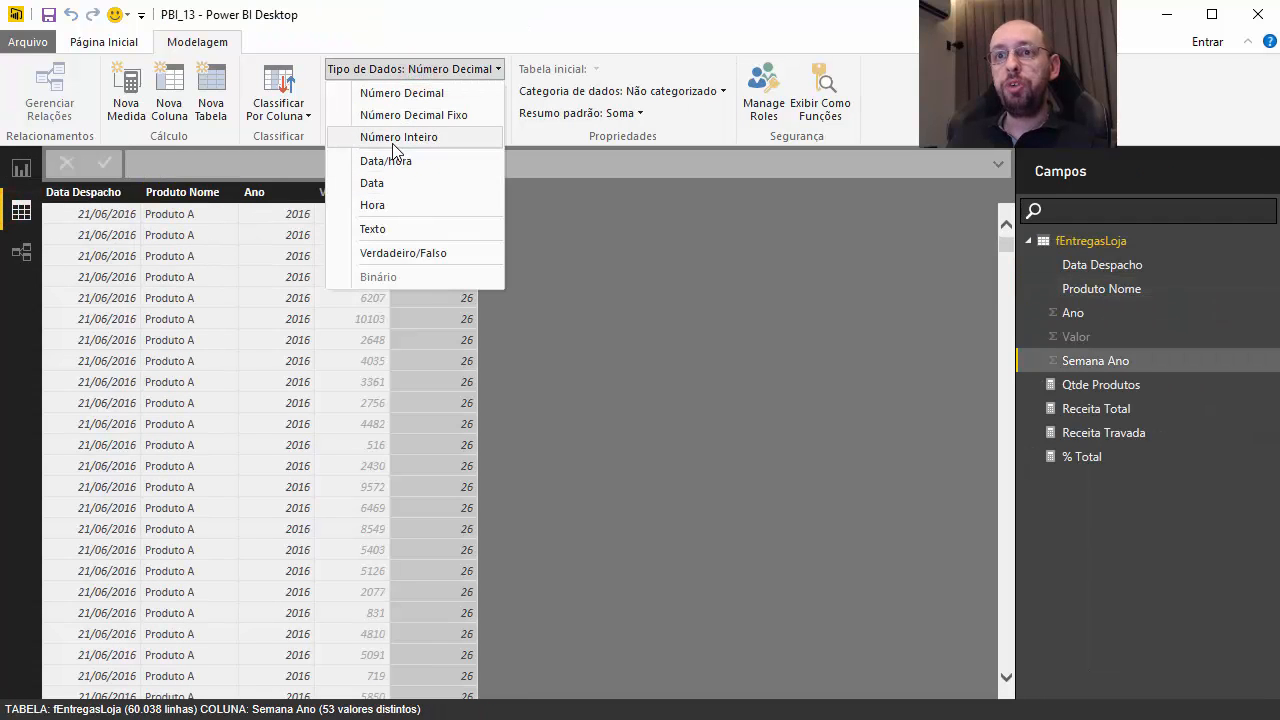
pyautogui.click(398, 137)
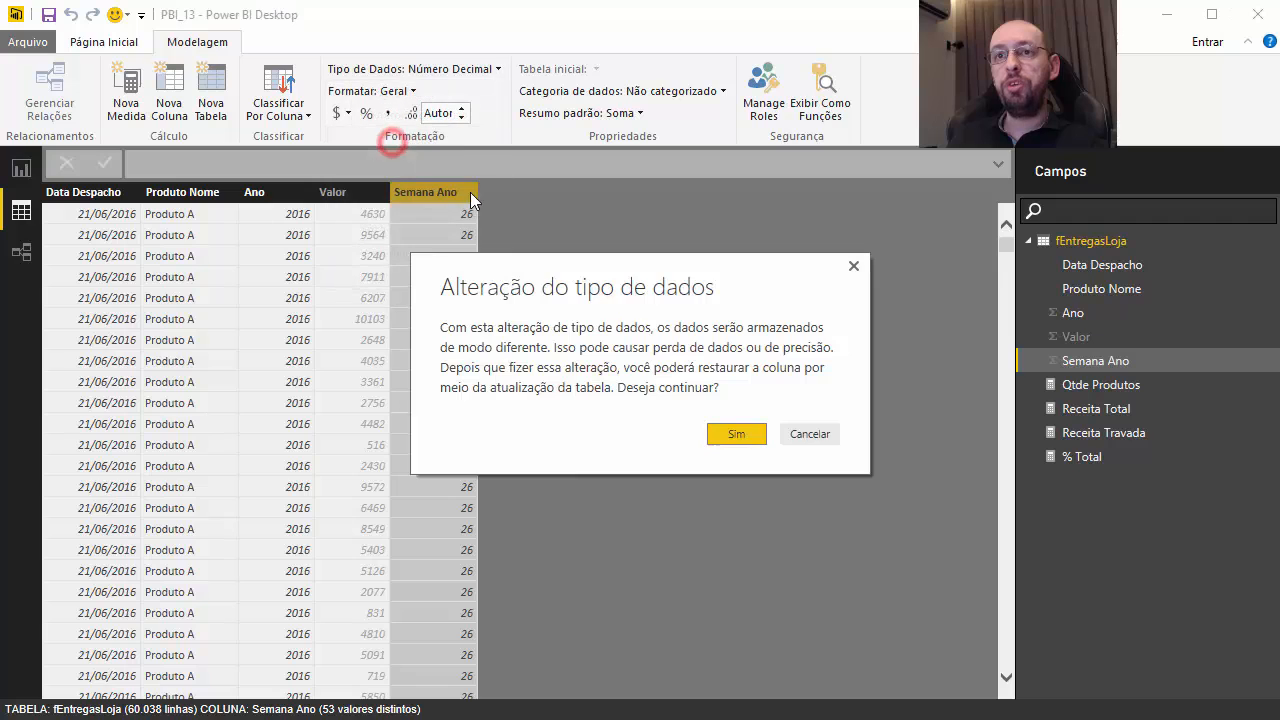
pyautogui.click(735, 437)
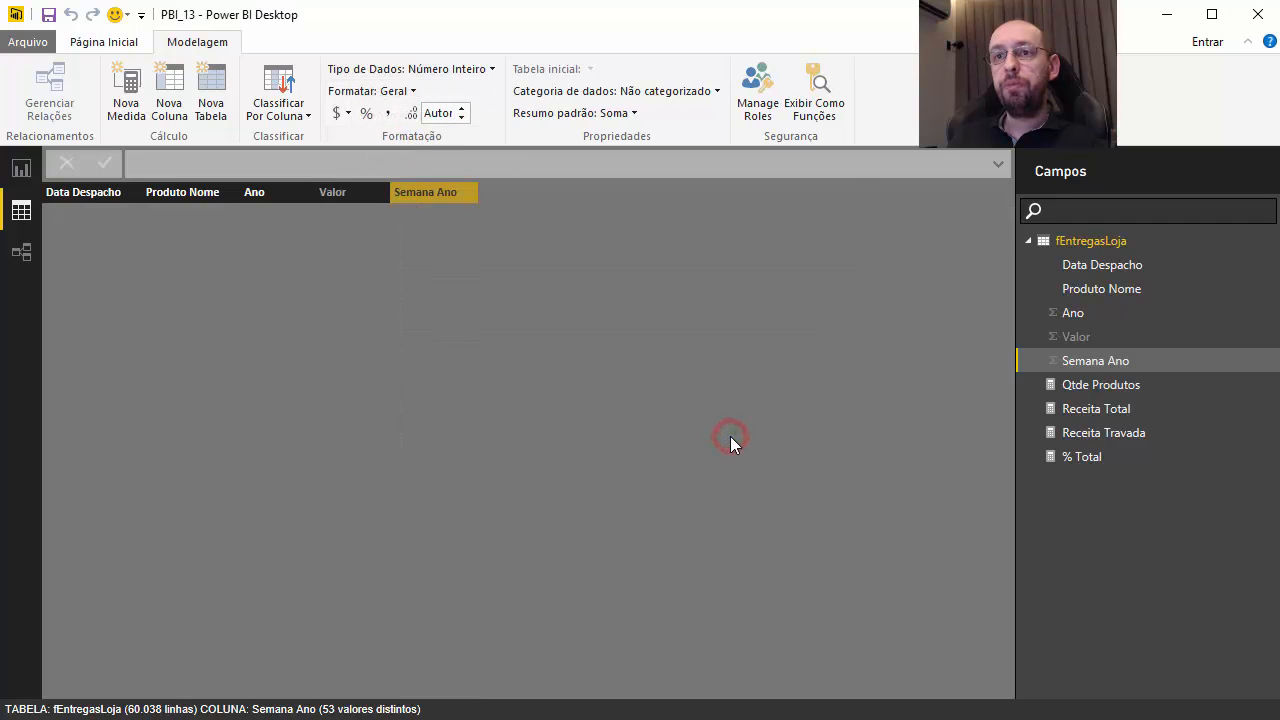
pyautogui.click(103, 41)
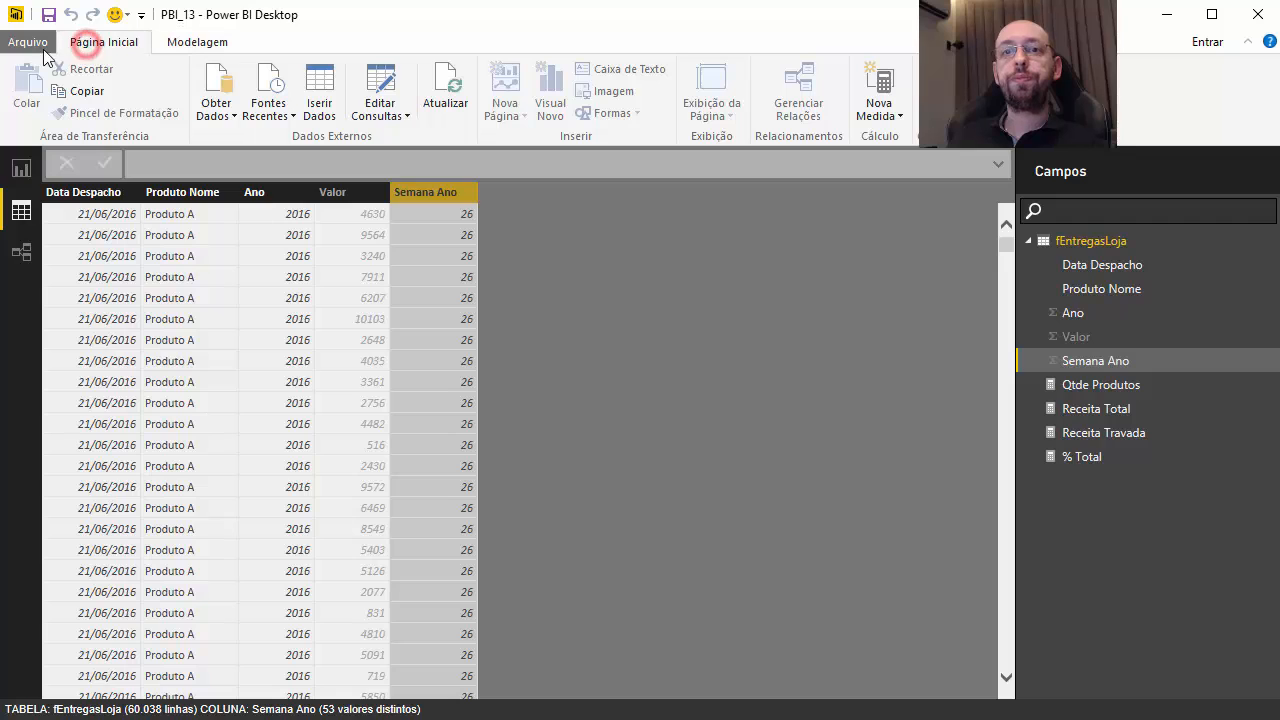
pyautogui.click(21, 168)
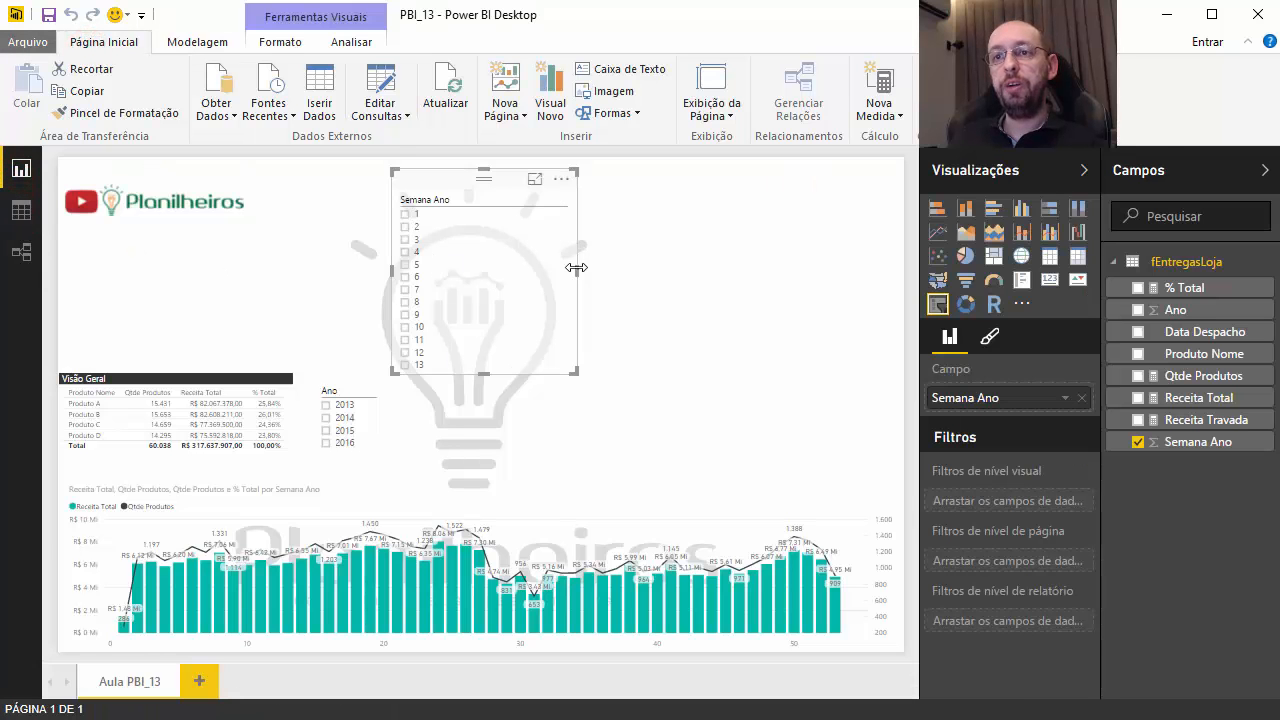
# Narrow the Semana Ano slicer, move it to the right of the light bulb graphic, and lengthen it to show weeks 1 to 18.
pyautogui.moveTo(575, 270); pyautogui.dragTo(474, 264)
pyautogui.moveTo(412, 177); pyautogui.dragTo(616, 188)
pyautogui.moveTo(616, 188)
pyautogui.mouseDown()
pyautogui.moveTo(616, 169)
pyautogui.moveTo(599, 173)
pyautogui.mouseUp()
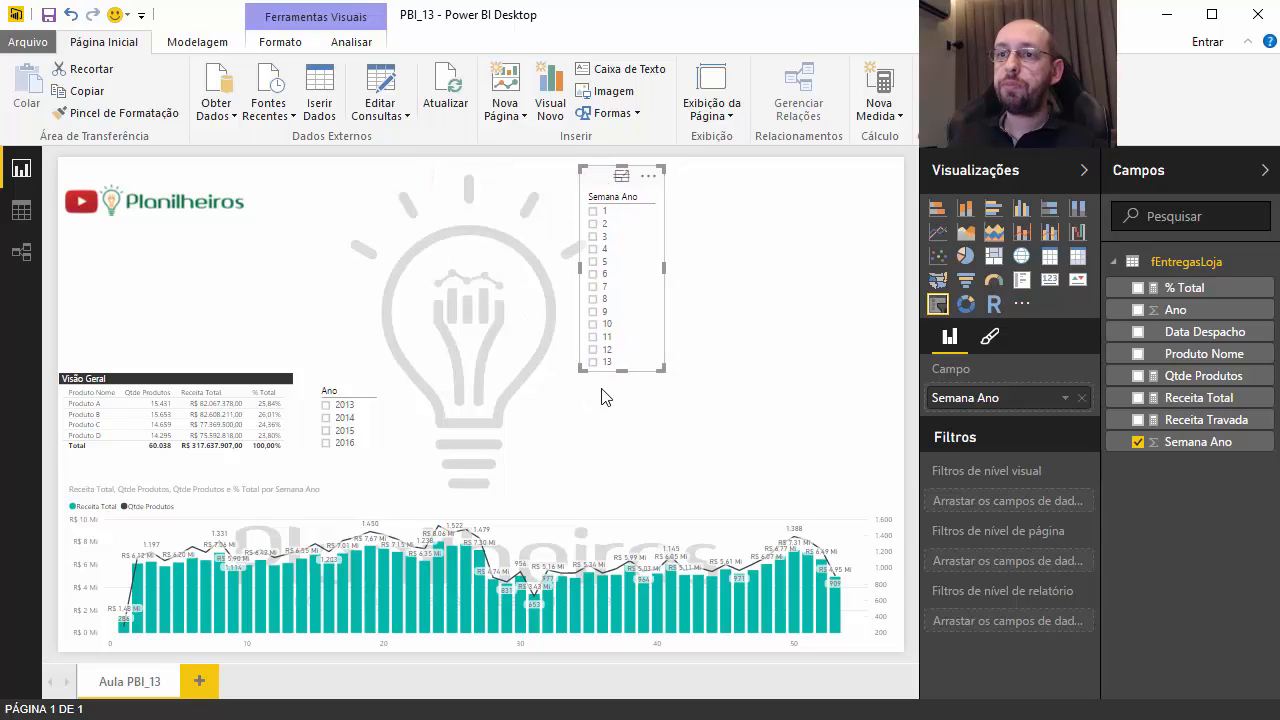
pyautogui.moveTo(622, 370); pyautogui.dragTo(625, 432)
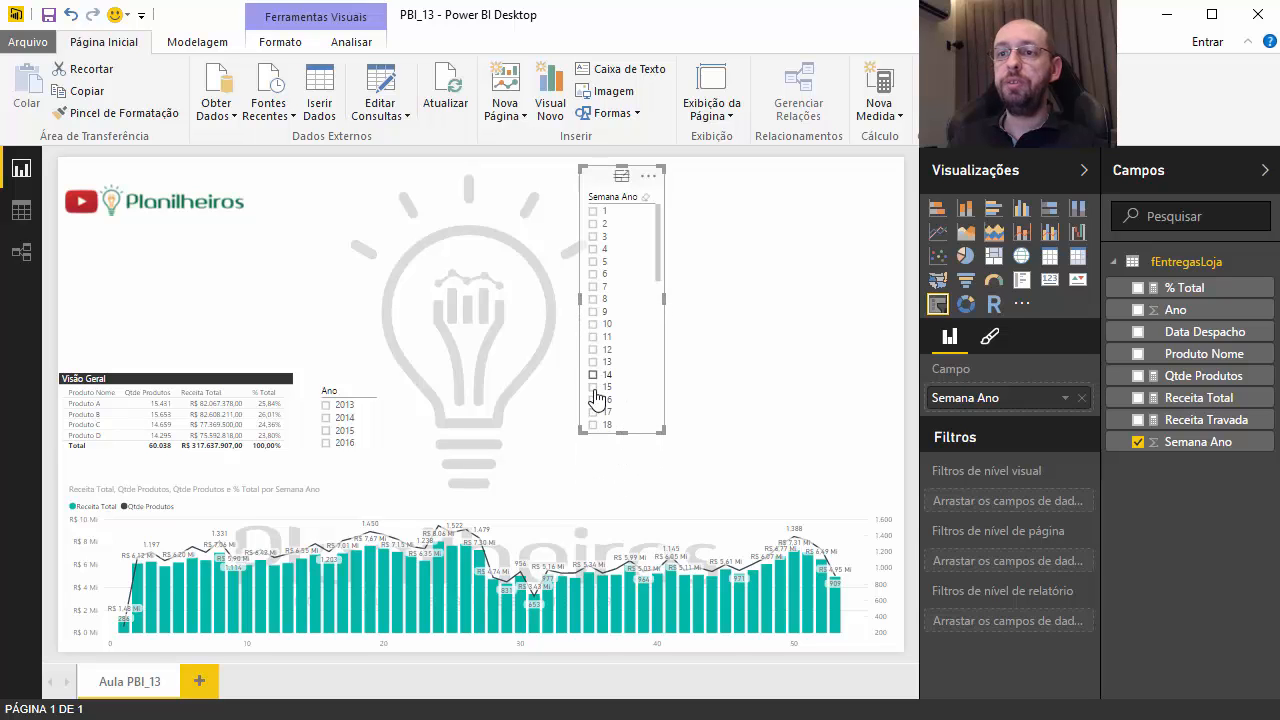
pyautogui.moveTo(659, 233); pyautogui.dragTo(674, 194)
pyautogui.click(676, 200)
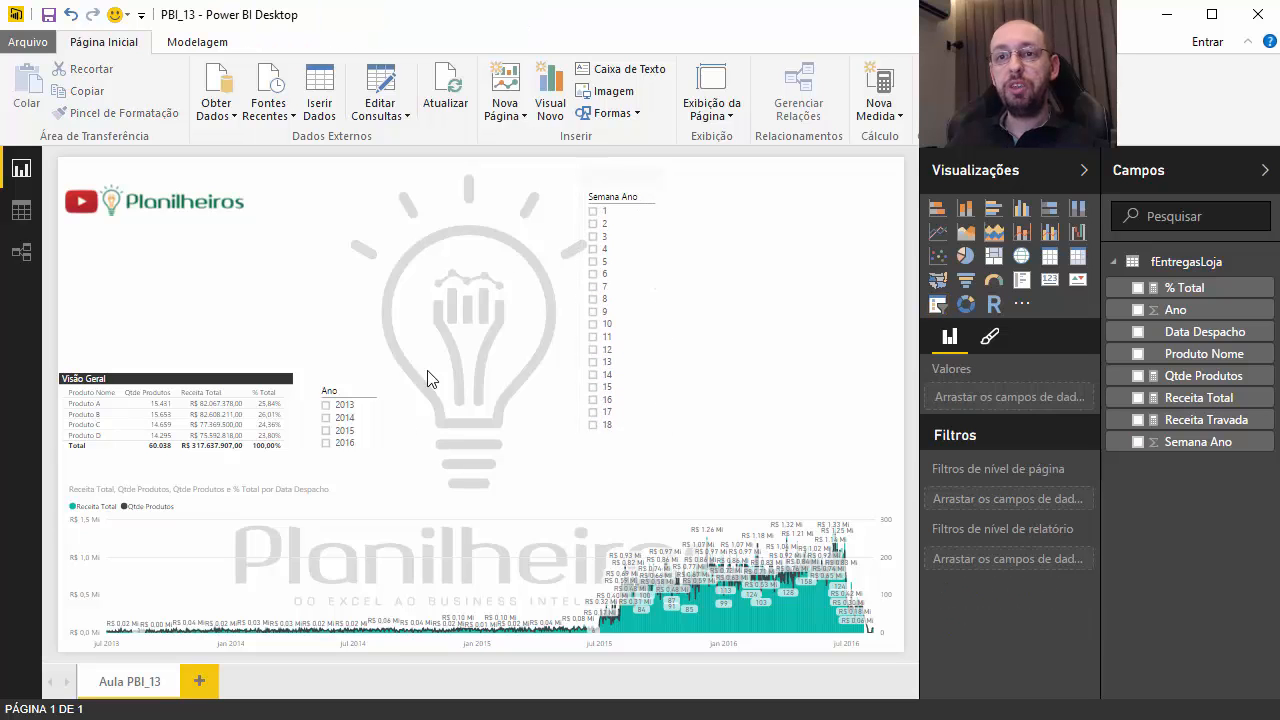
# Filter the report to 2016 and examine the daily chart for individual weeks from 9 to 16 and for week 25.
pyautogui.click(344, 441)
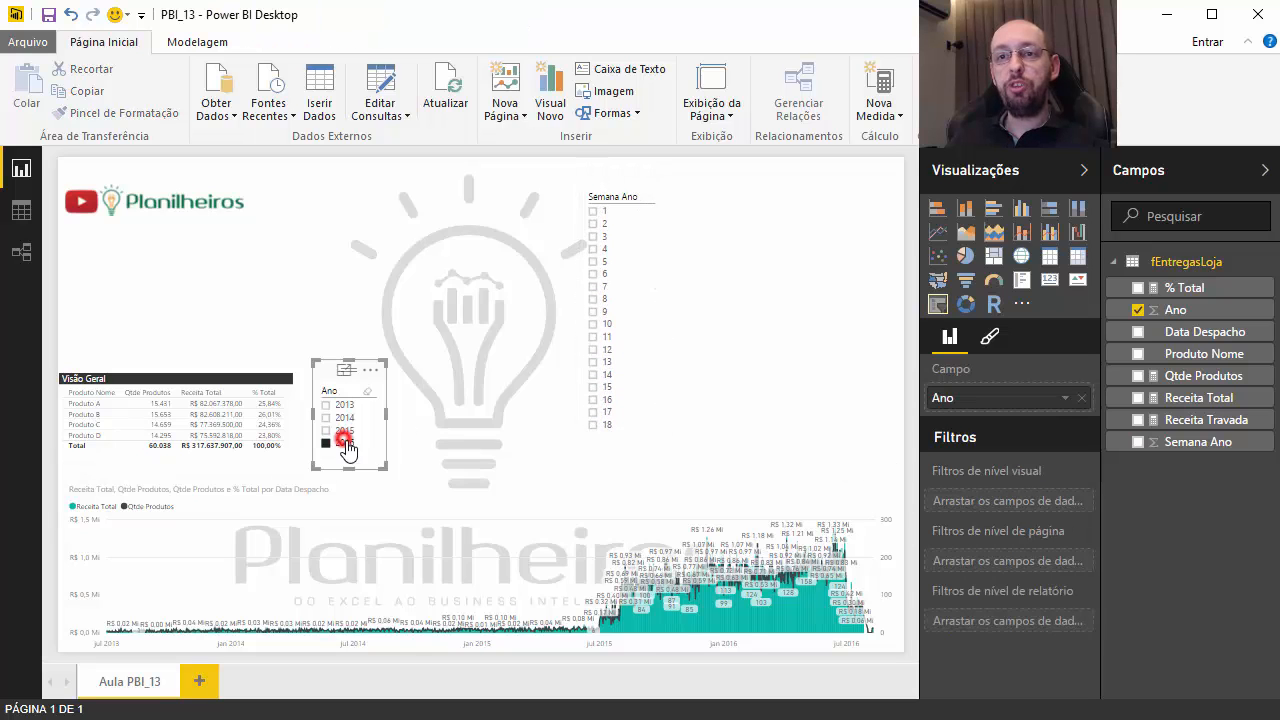
pyautogui.click(600, 312)
pyautogui.click(600, 324)
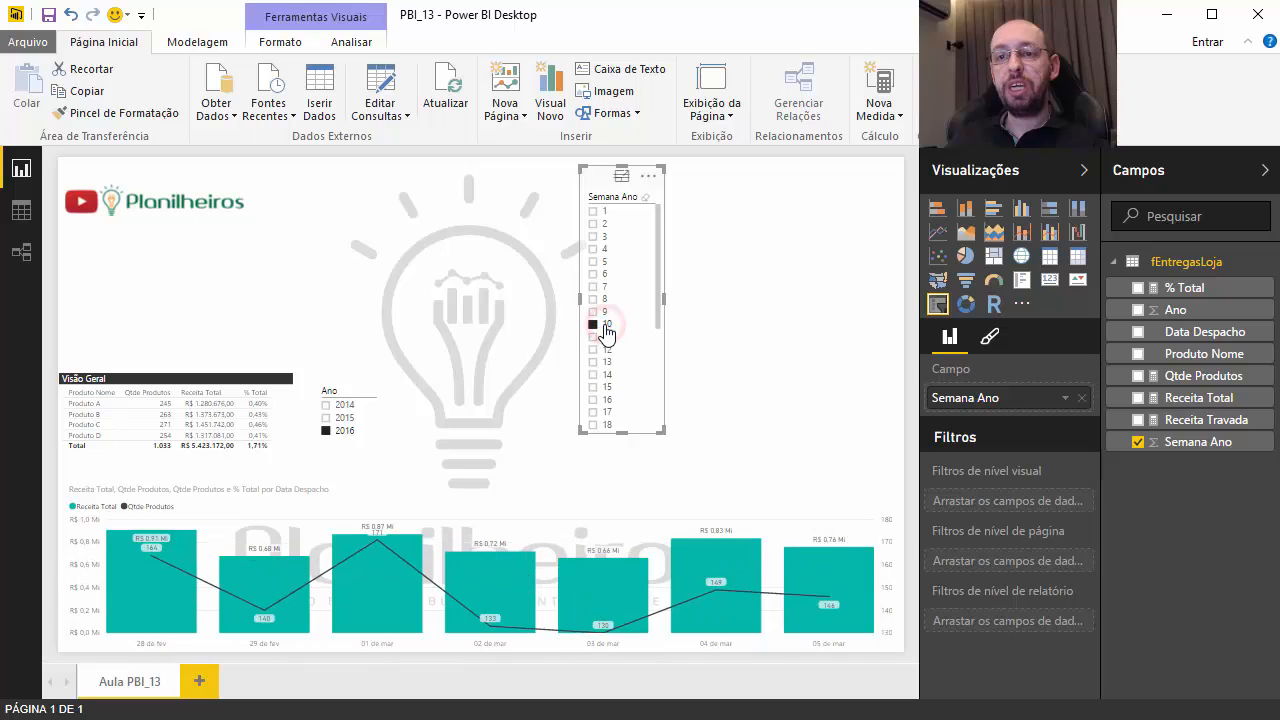
pyautogui.click(601, 338)
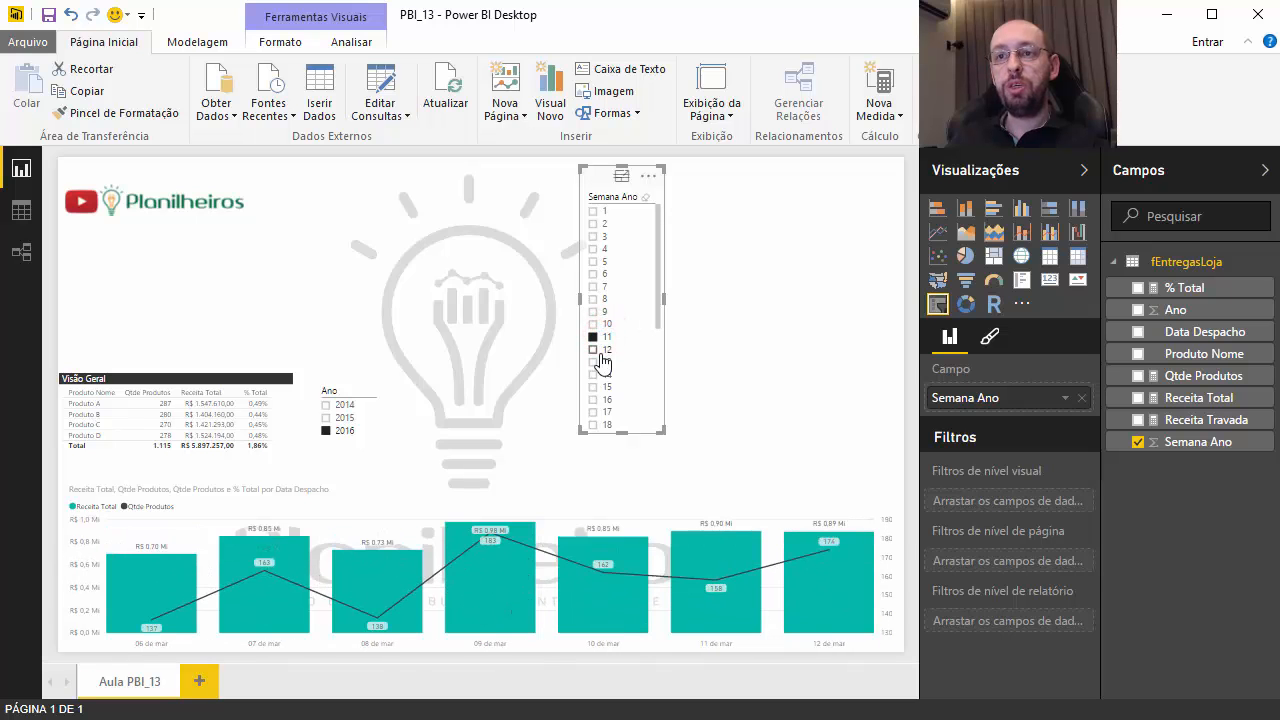
pyautogui.click(599, 349)
pyautogui.click(599, 361)
pyautogui.click(599, 374)
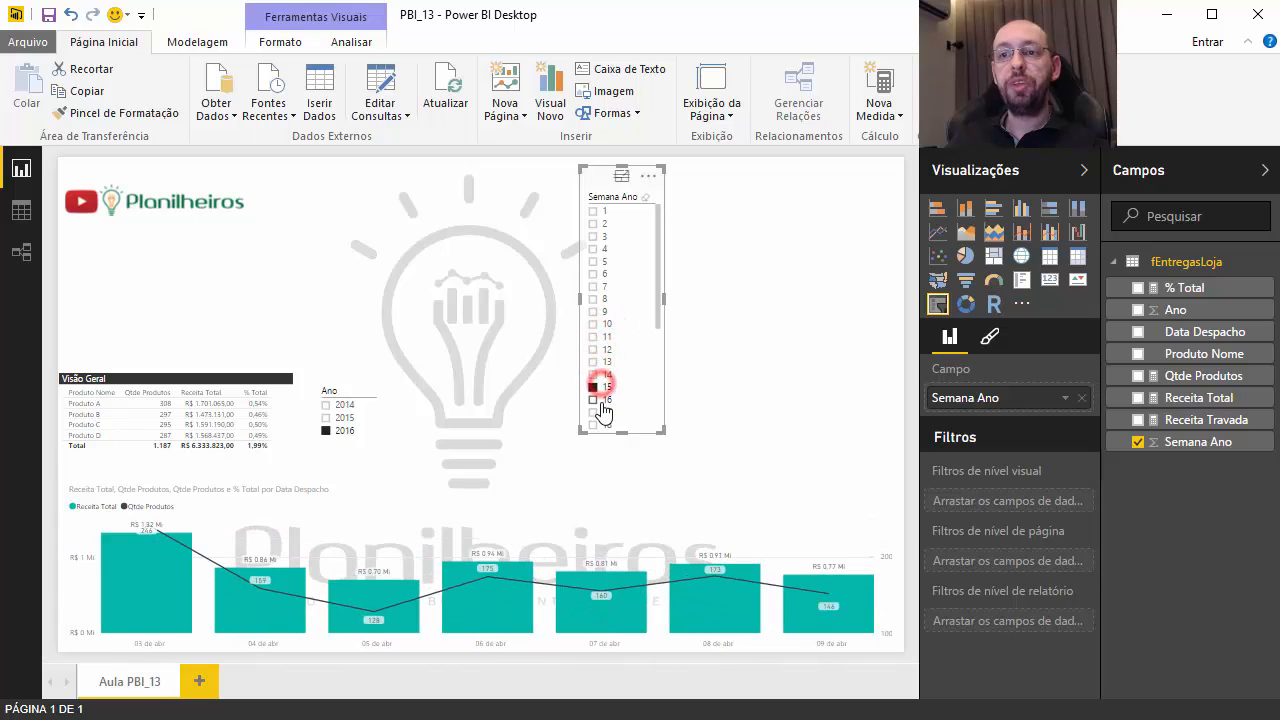
pyautogui.click(599, 387)
pyautogui.click(599, 399)
pyautogui.moveTo(657, 309); pyautogui.dragTo(648, 411)
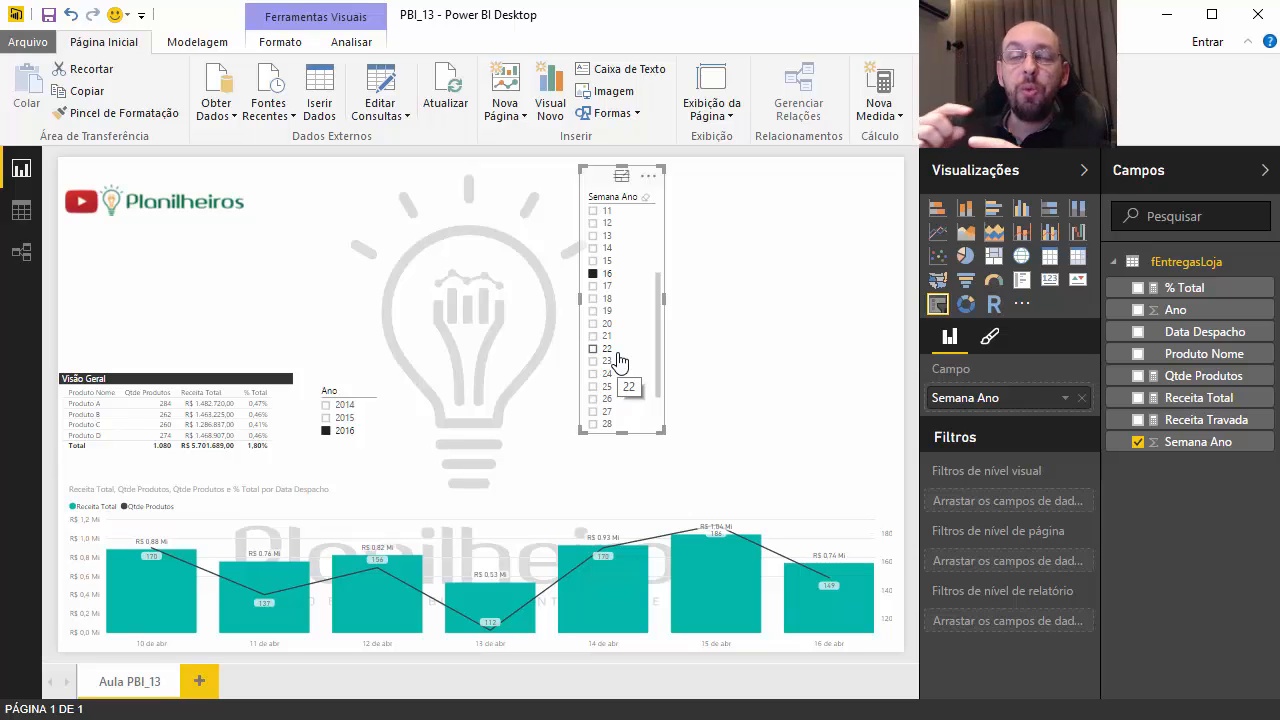
pyautogui.click(594, 387)
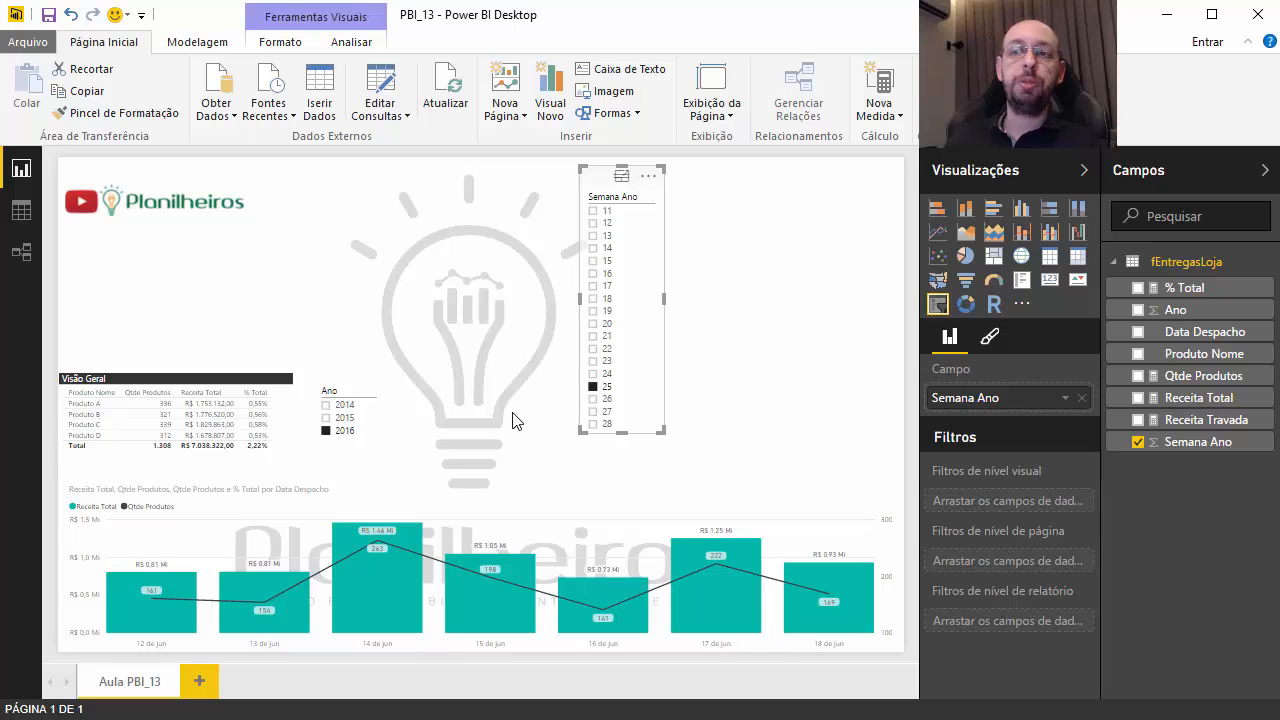
# Clear the Semana Ano and Ano slicer selections and drill the combo chart back up to the week level.
pyautogui.click(647, 199)
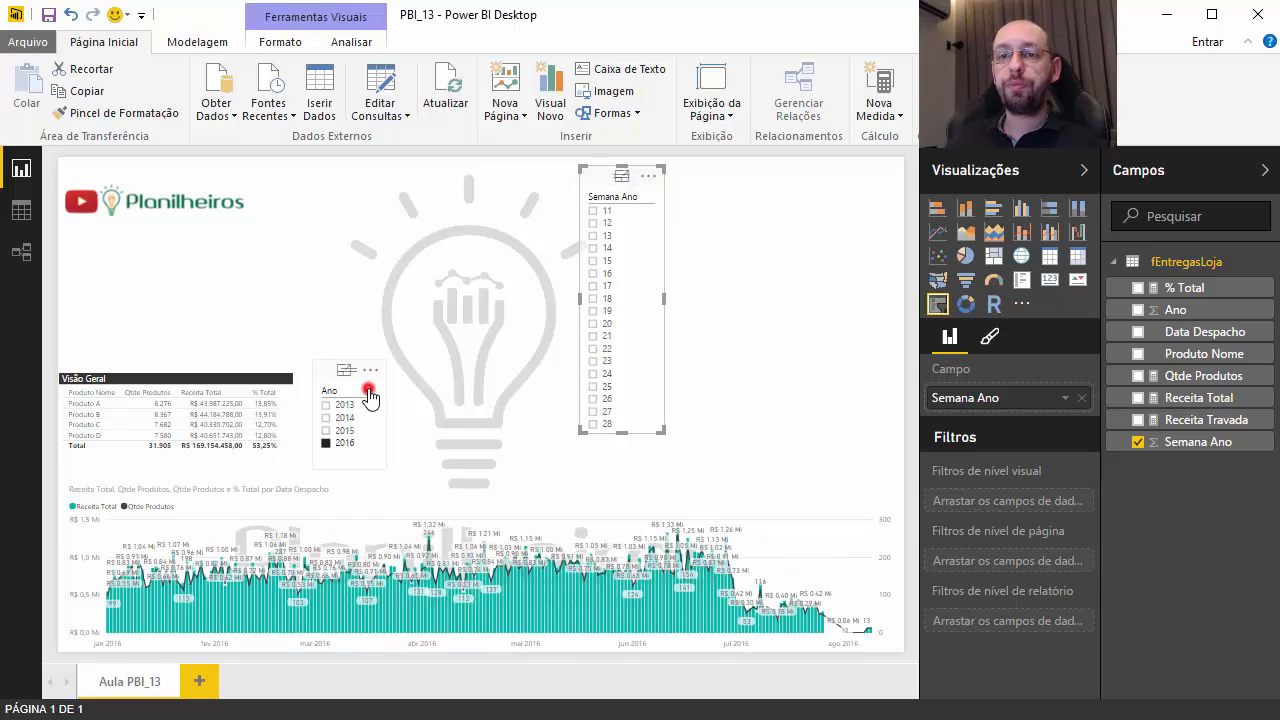
pyautogui.click(368, 390)
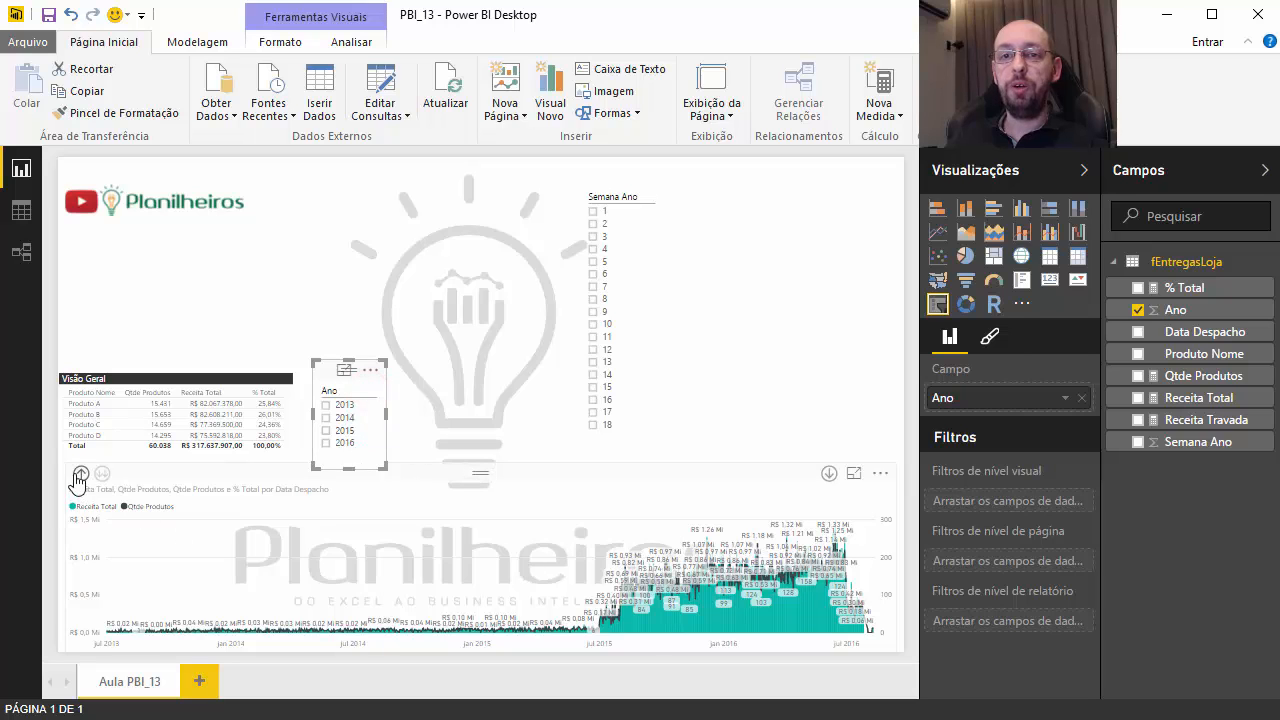
pyautogui.click(80, 474)
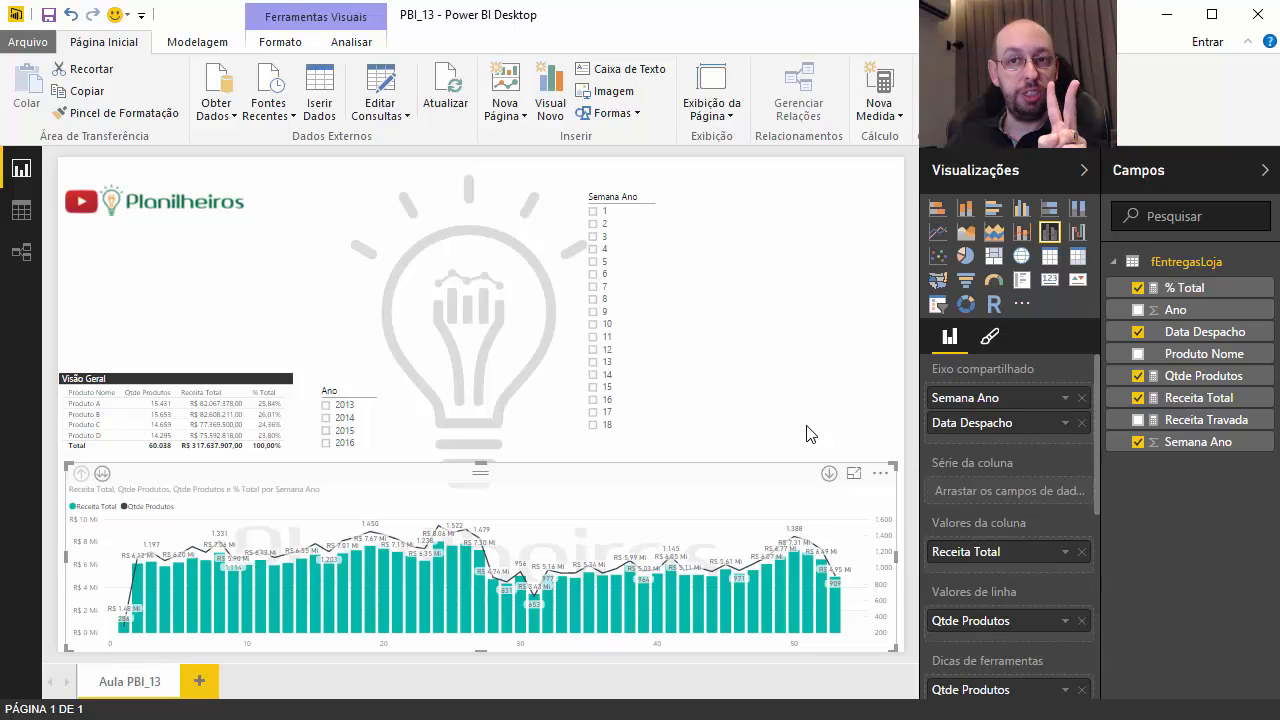
# Duplicate the Visão Geral table and place the copy in the report page's upper right corner, beside the Semana Ano slicer.
pyautogui.click(200, 362)
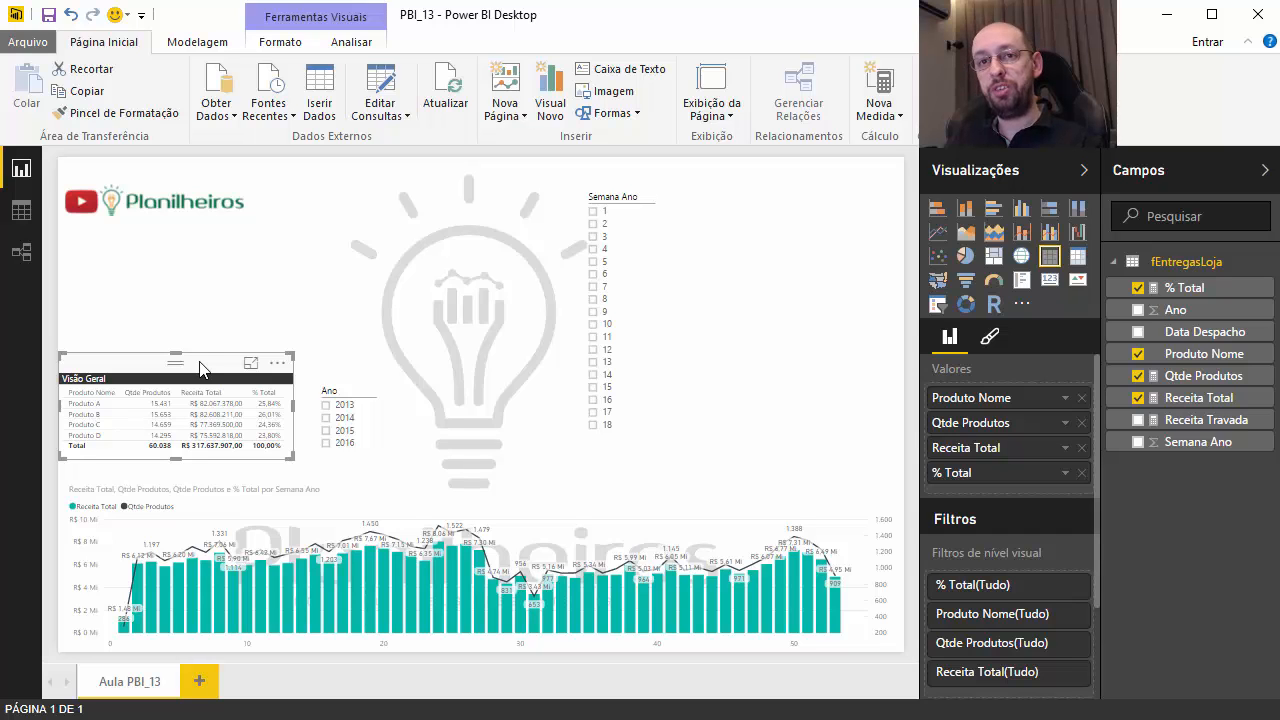
pyautogui.hotkey('ctrl', 'c')
pyautogui.hotkey('ctrl', 'v')
pyautogui.moveTo(218, 364); pyautogui.dragTo(851, 163)
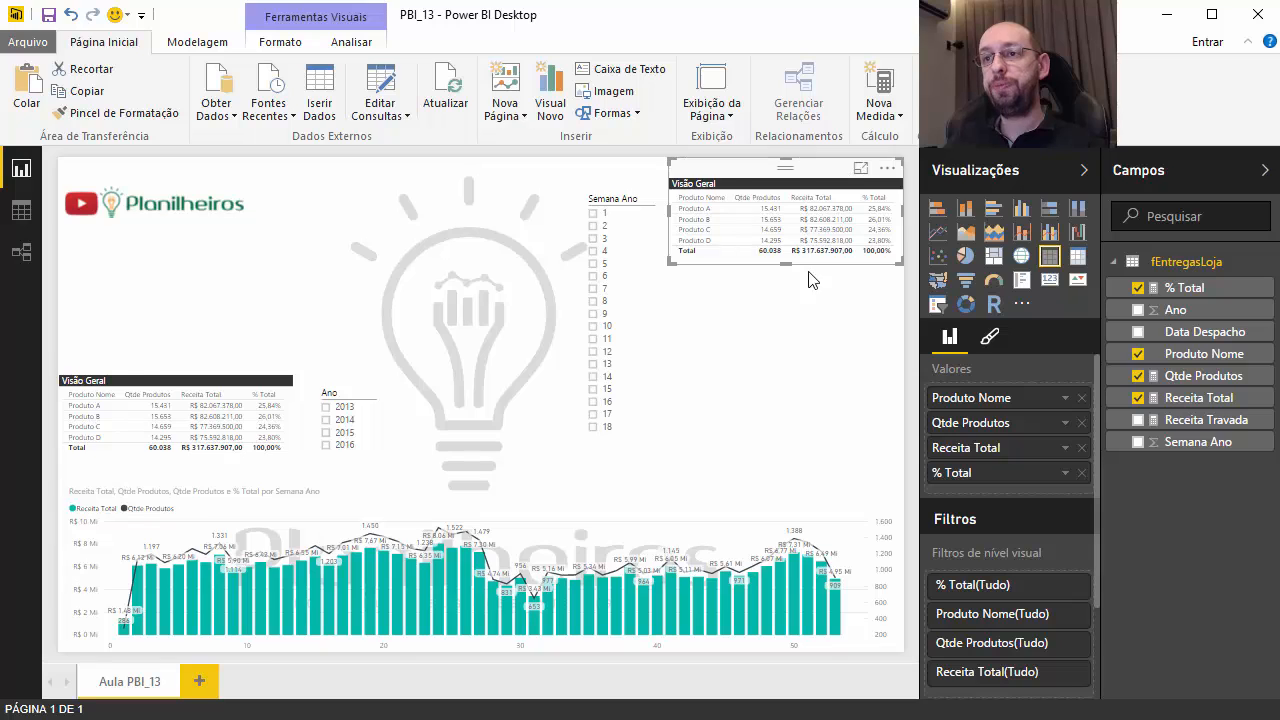
# Remove % Total from the copied Visão Geral table beside the Semana Ano slicer and narrow the table to its remaining columns.
pyautogui.click(1082, 474)
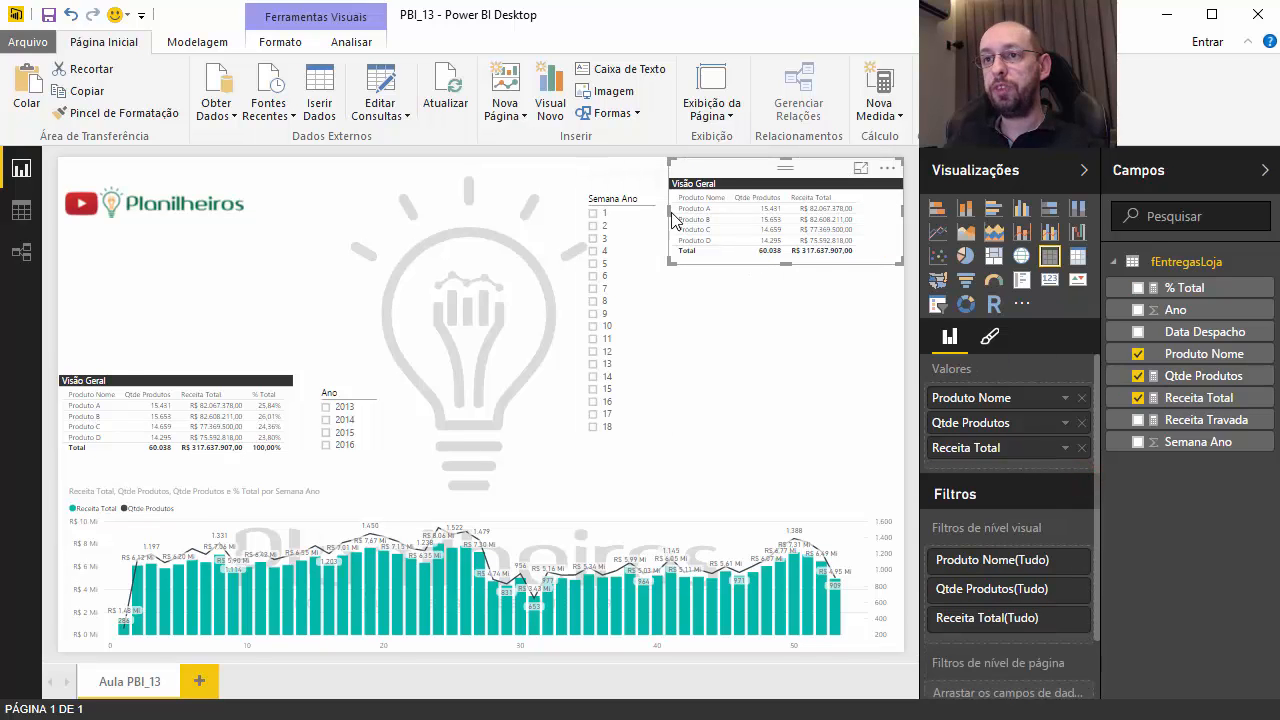
pyautogui.moveTo(668, 208); pyautogui.dragTo(705, 211)
pyautogui.click(803, 326)
pyautogui.click(789, 211)
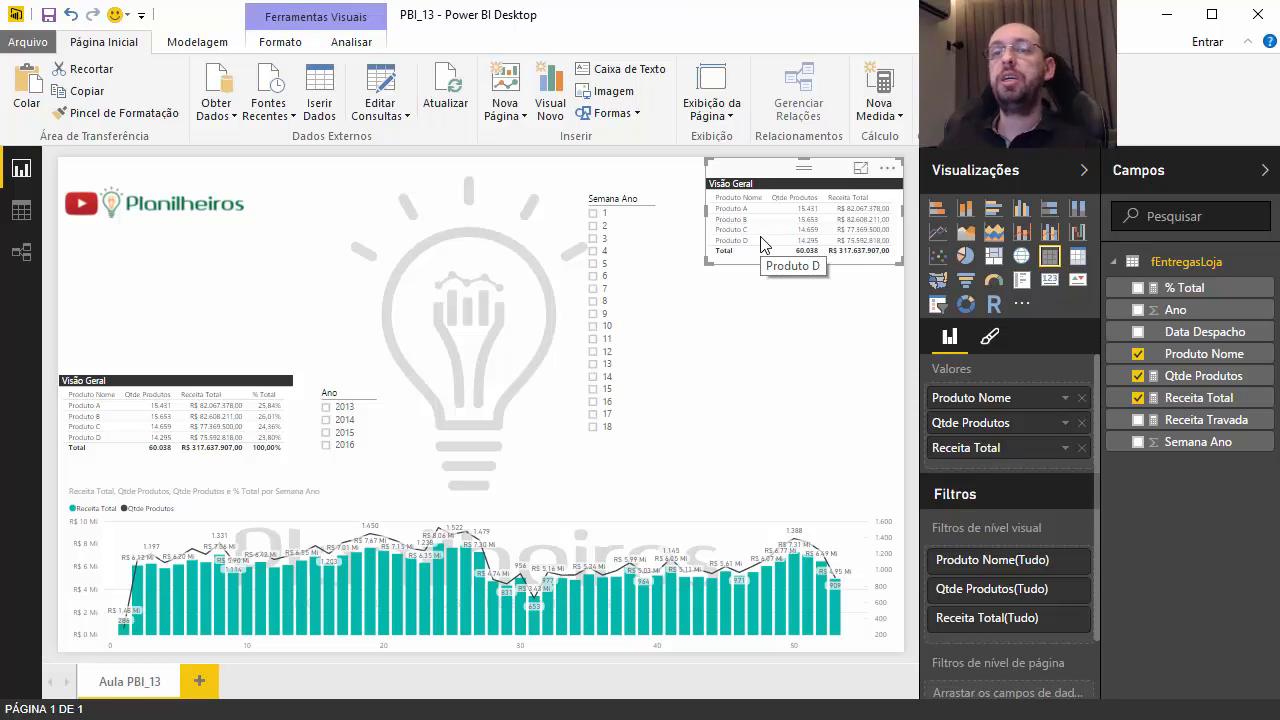
# Open the Query Editor and start a custom column named Semana Anterior in the fEntregasLoja query.
pyautogui.click(386, 80)
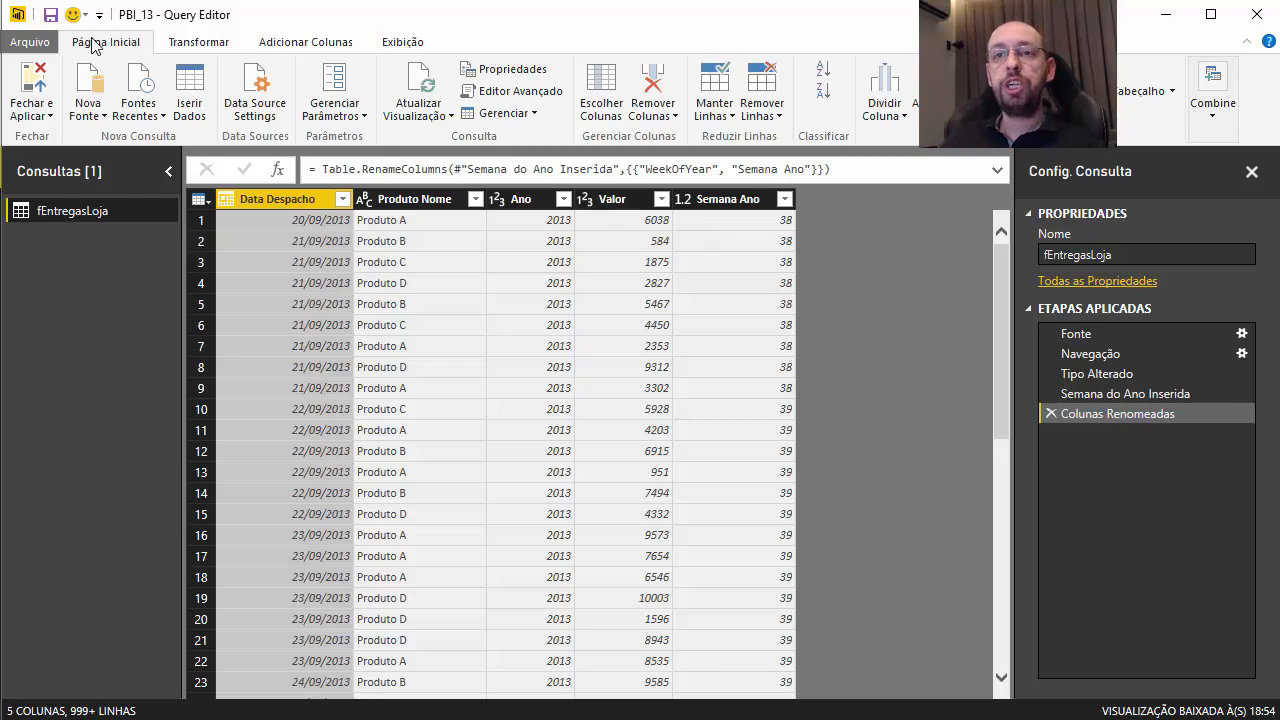
pyautogui.click(305, 42)
pyautogui.click(83, 86)
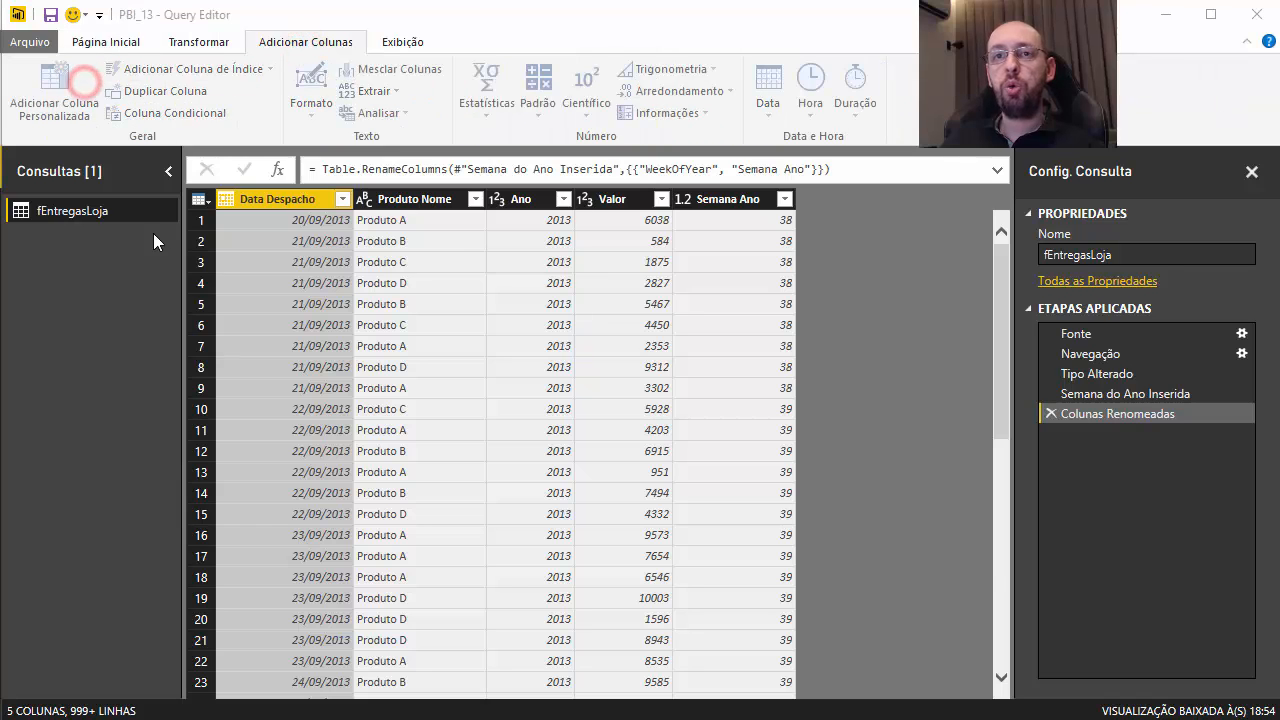
pyautogui.doubleClick(500, 314)
pyautogui.write('Semana A')
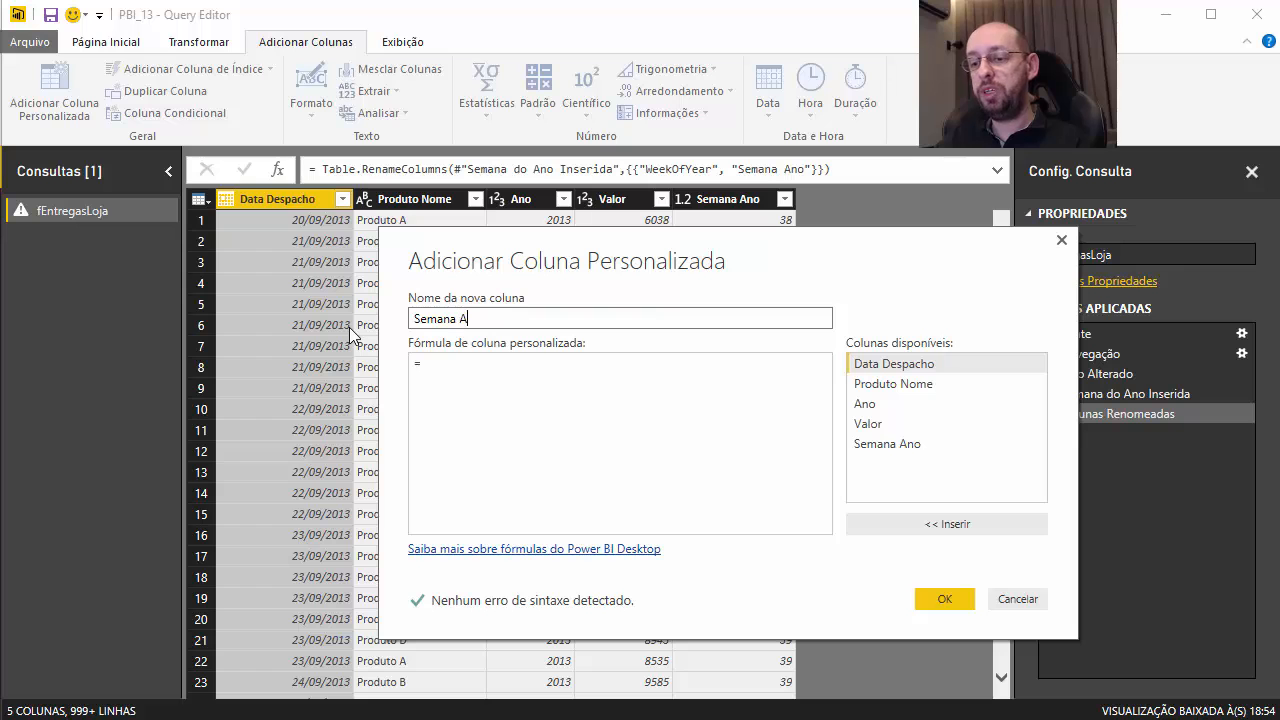
pyautogui.write('nte')
pyautogui.write('rior')
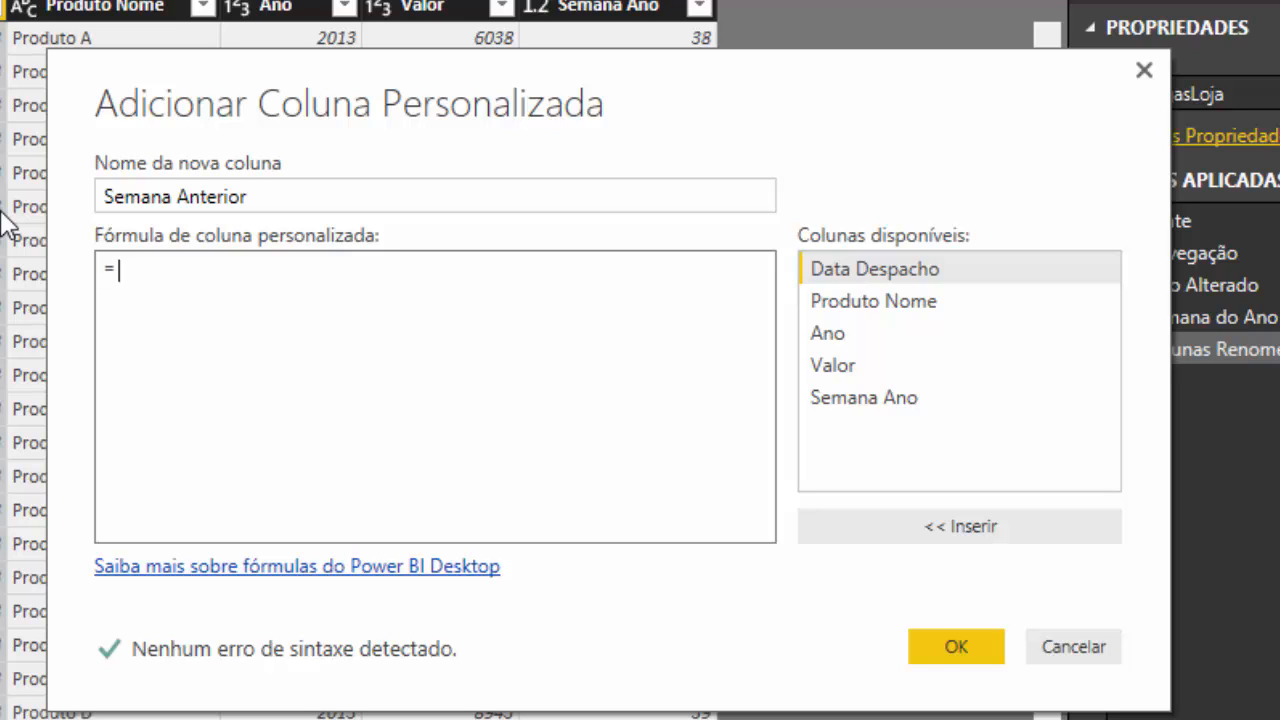
# Give the custom column the formula Date.IsInPreviousWeek([Data Despacho]) and apply the query changes to the report.
pyautogui.write('ate.IsIn')
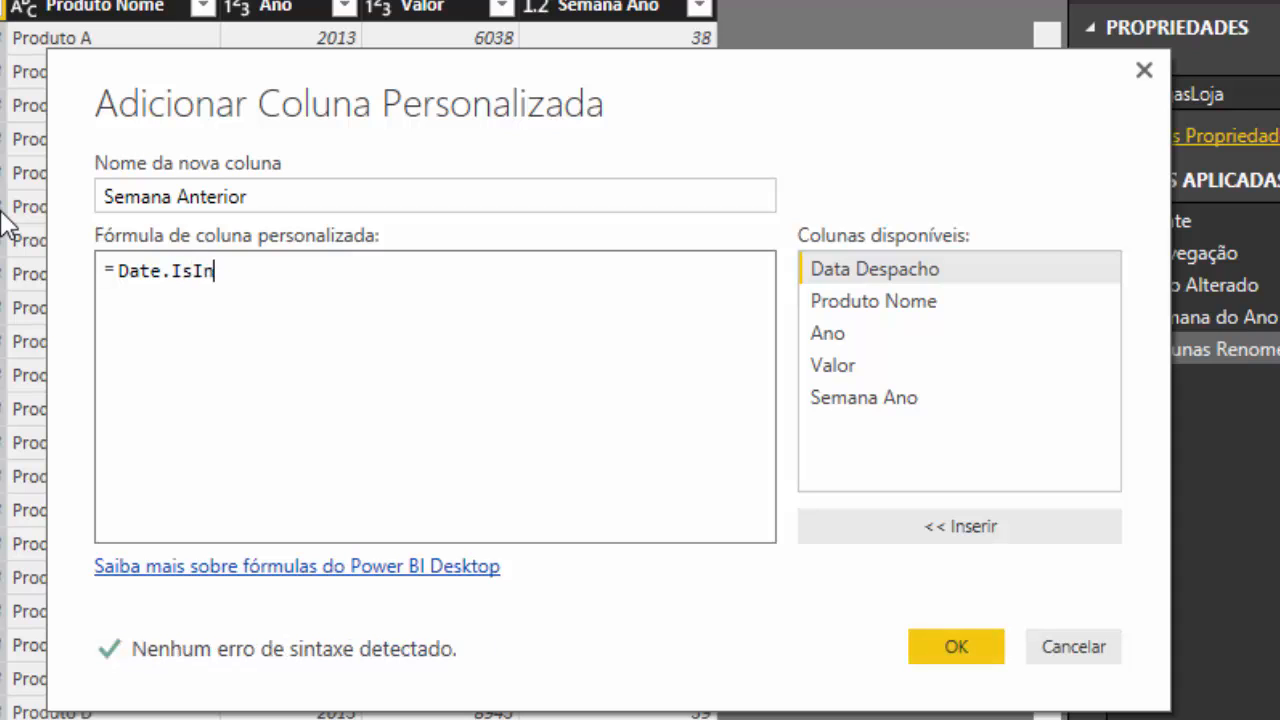
pyautogui.write('PreviousWeek(')
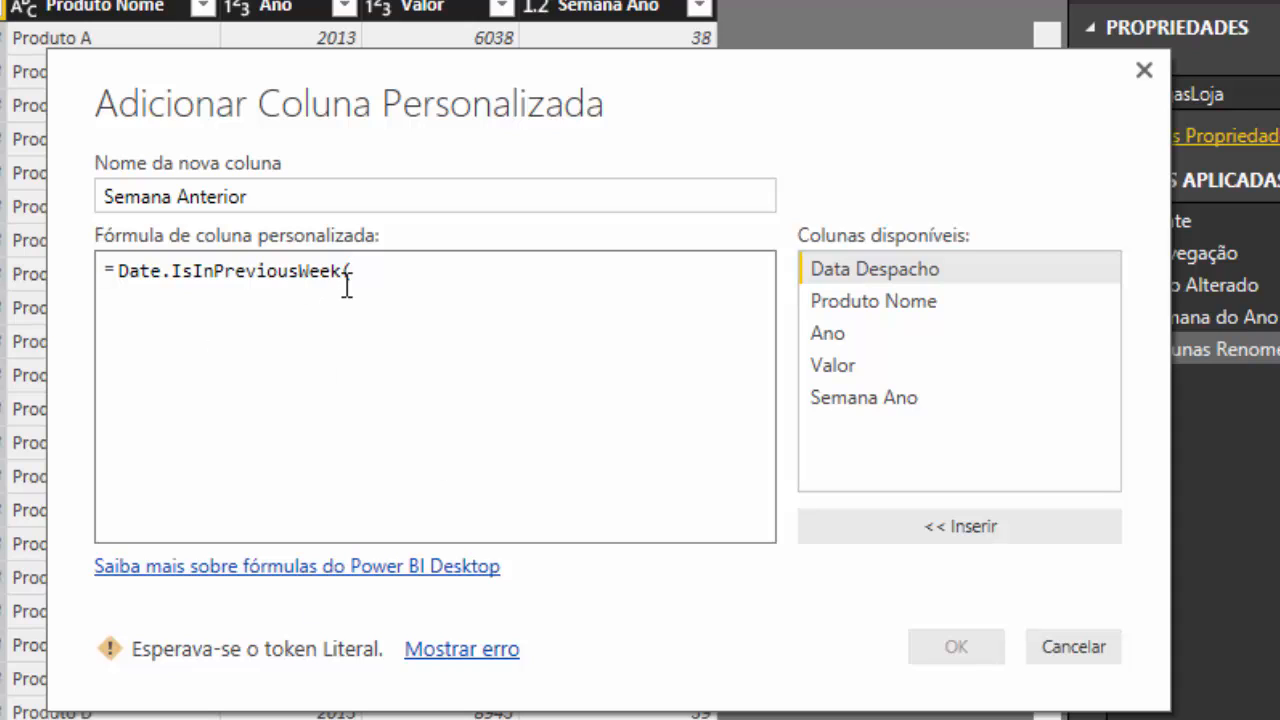
pyautogui.doubleClick(929, 270)
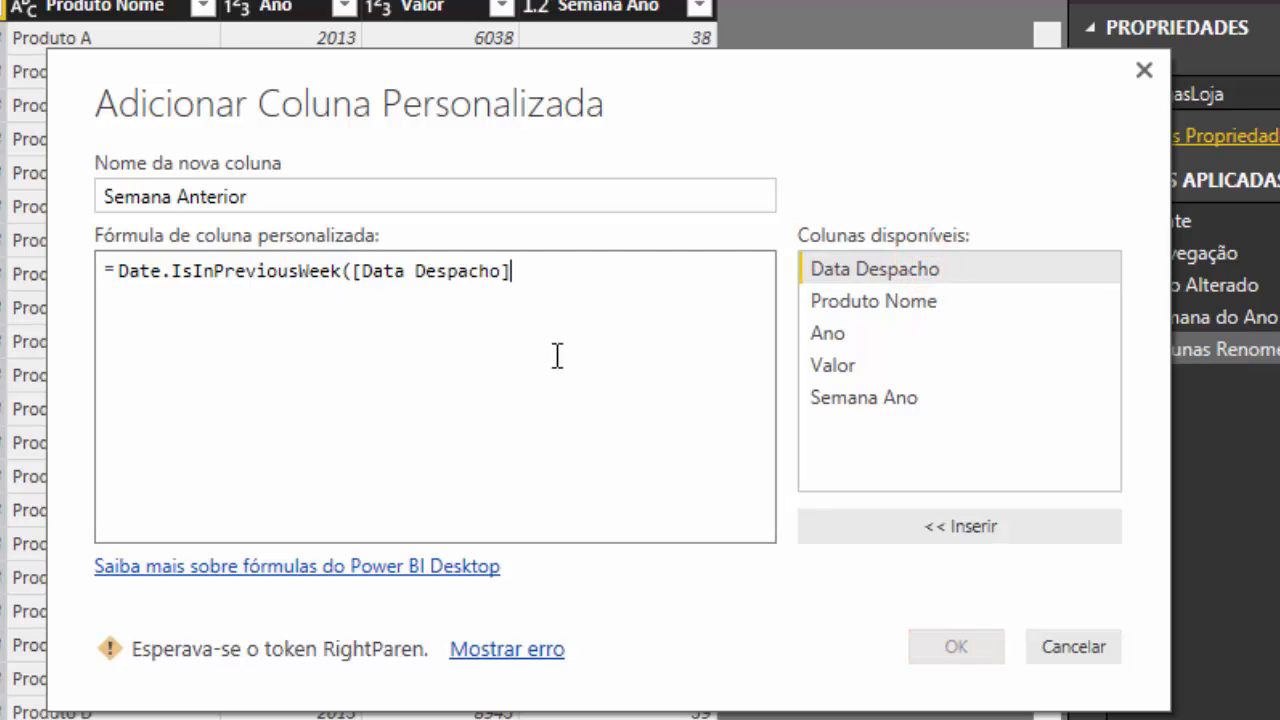
pyautogui.write(')')
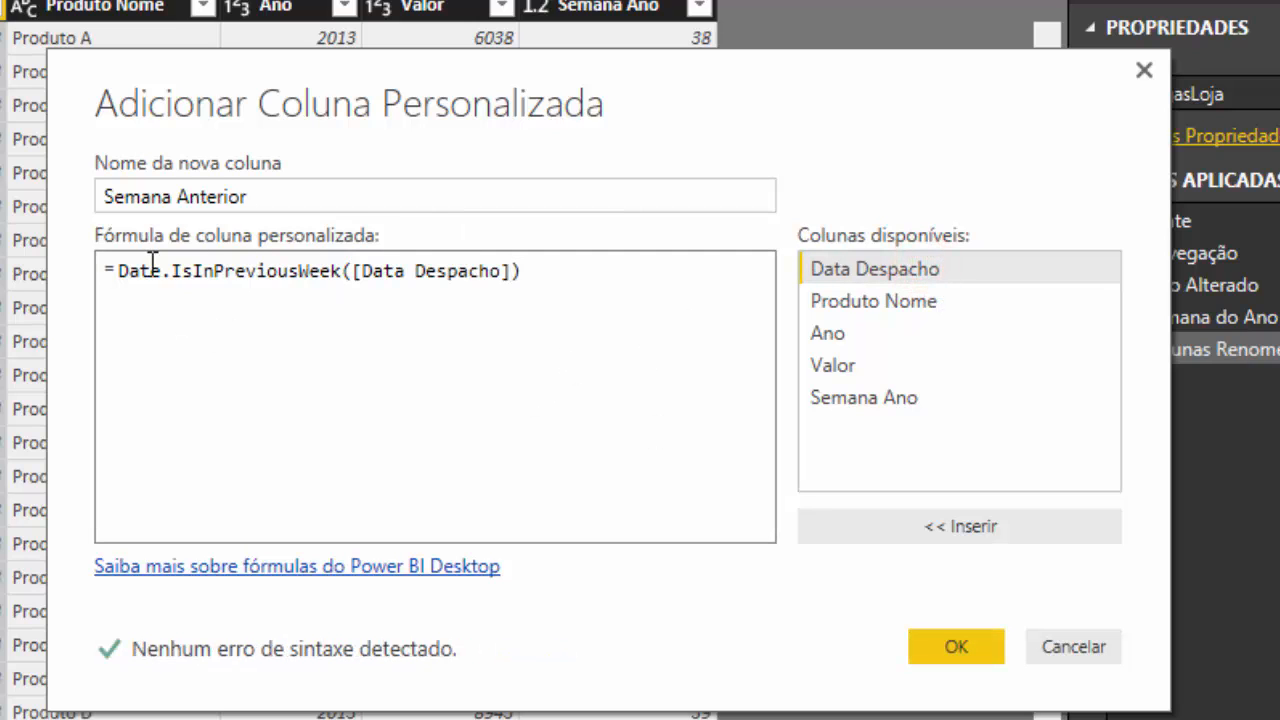
pyautogui.click(958, 648)
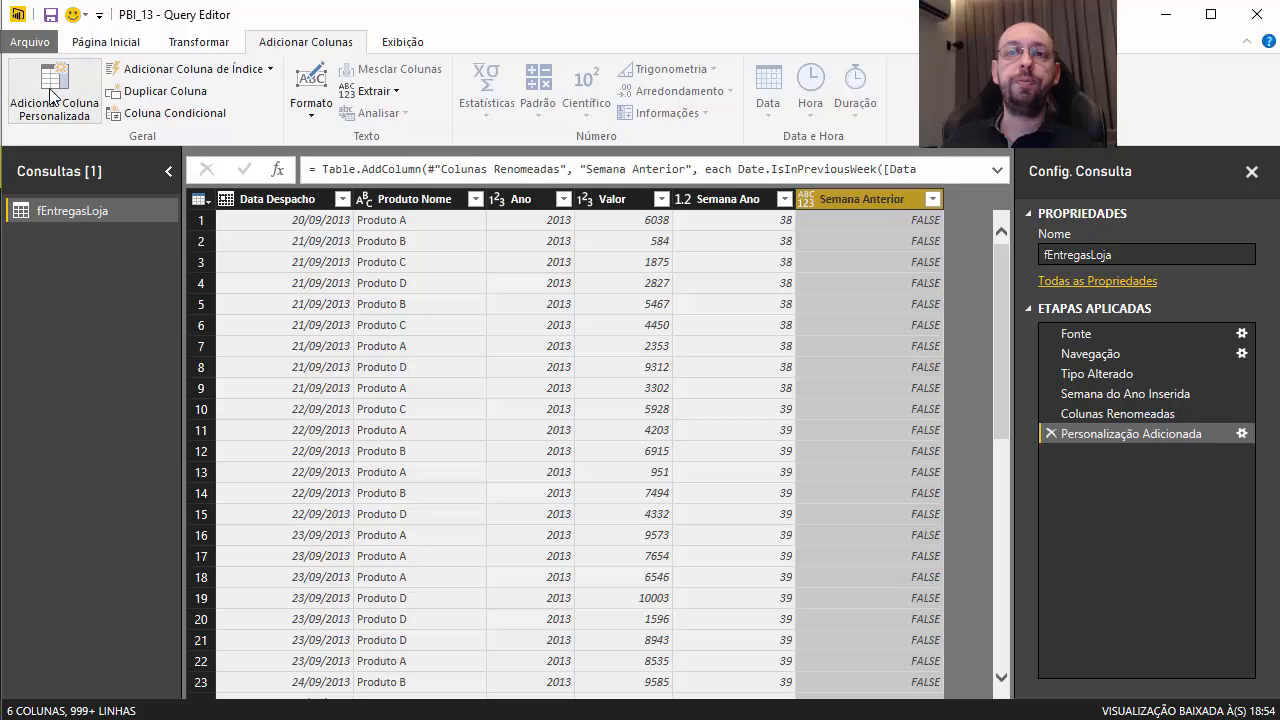
pyautogui.click(100, 42)
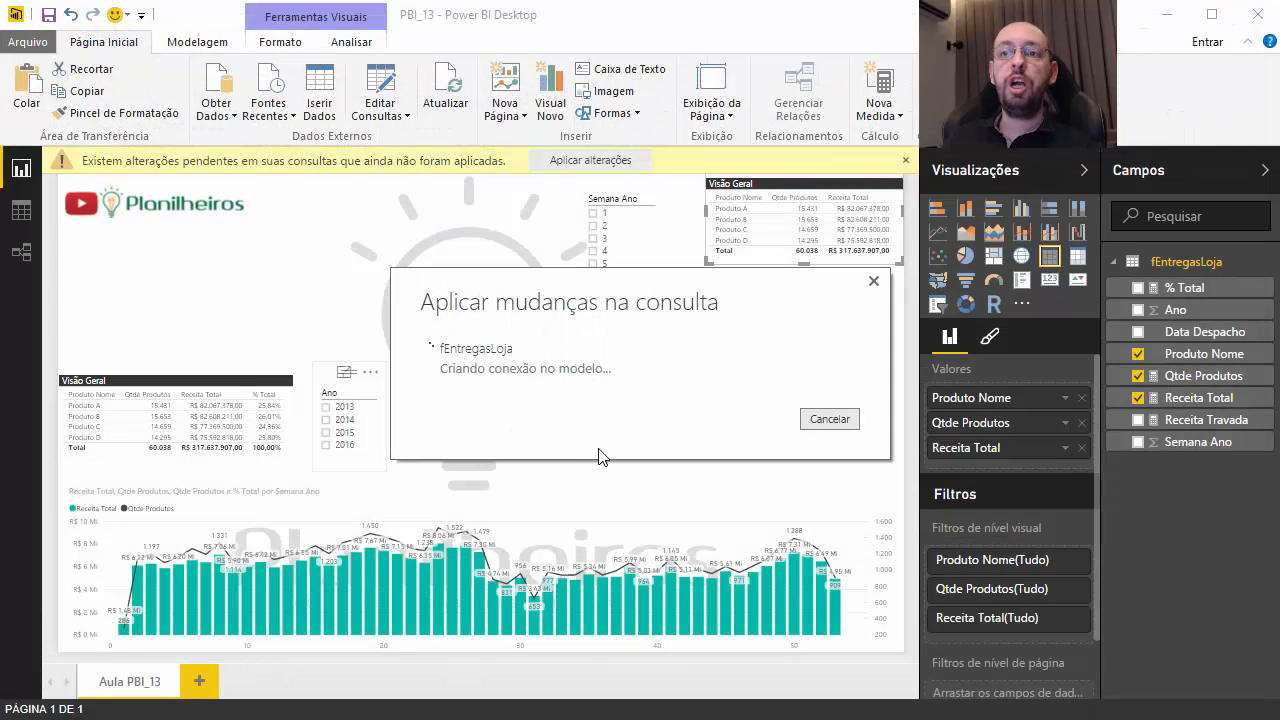
# Create a Semana Anterior slicer, shorten it, and place it between the Planilheiros logo and the Visão Geral table with % Total.
pyautogui.click(441, 281)
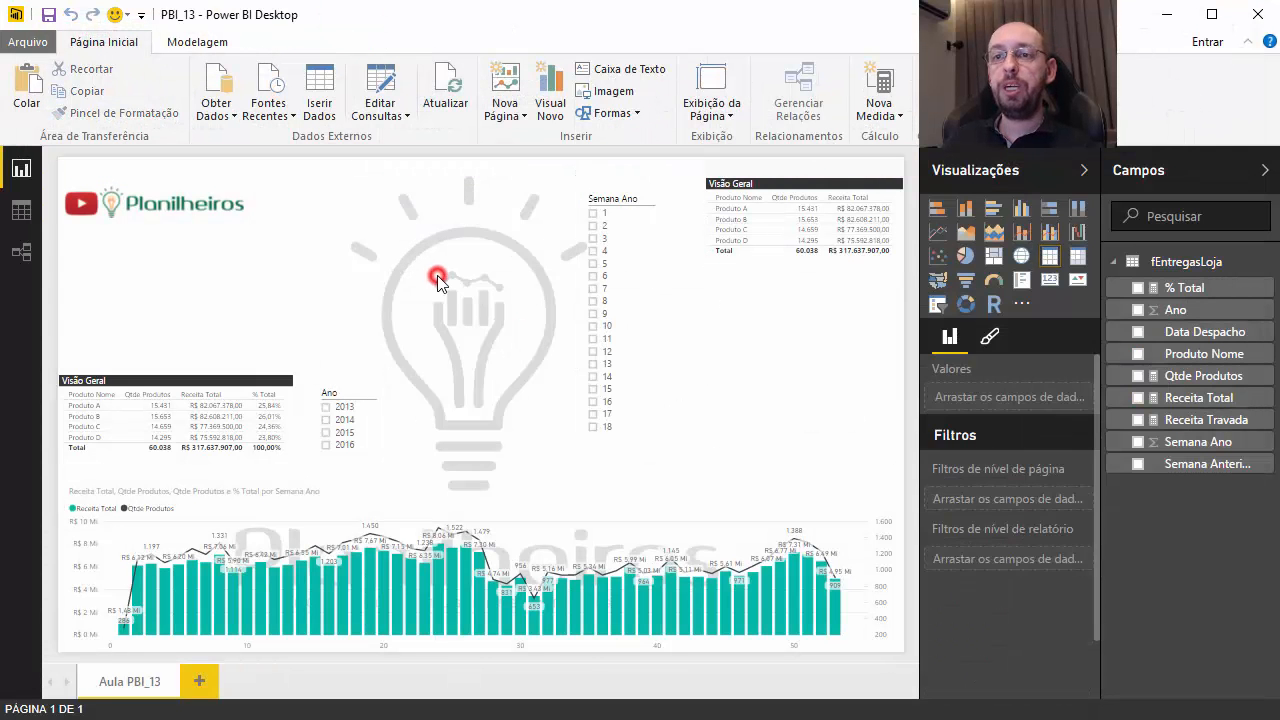
pyautogui.click(1138, 465)
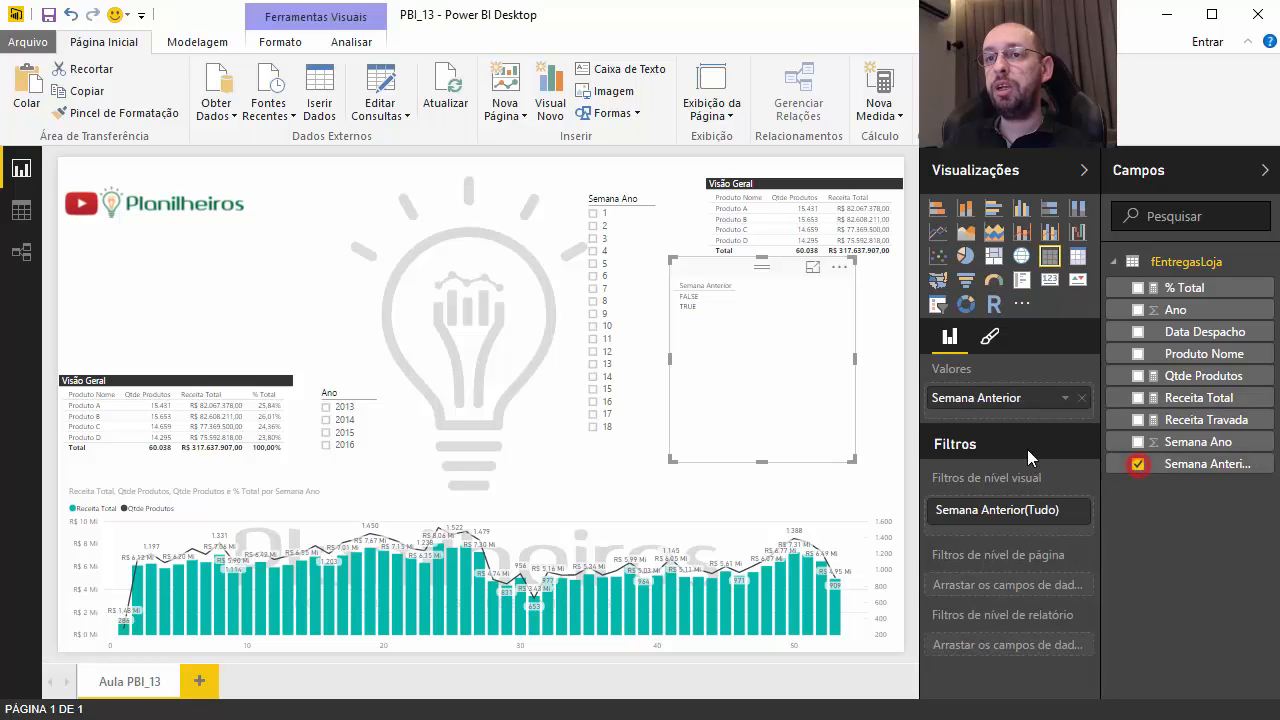
pyautogui.click(937, 304)
pyautogui.moveTo(762, 461); pyautogui.dragTo(764, 343)
pyautogui.moveTo(733, 280); pyautogui.dragTo(293, 261)
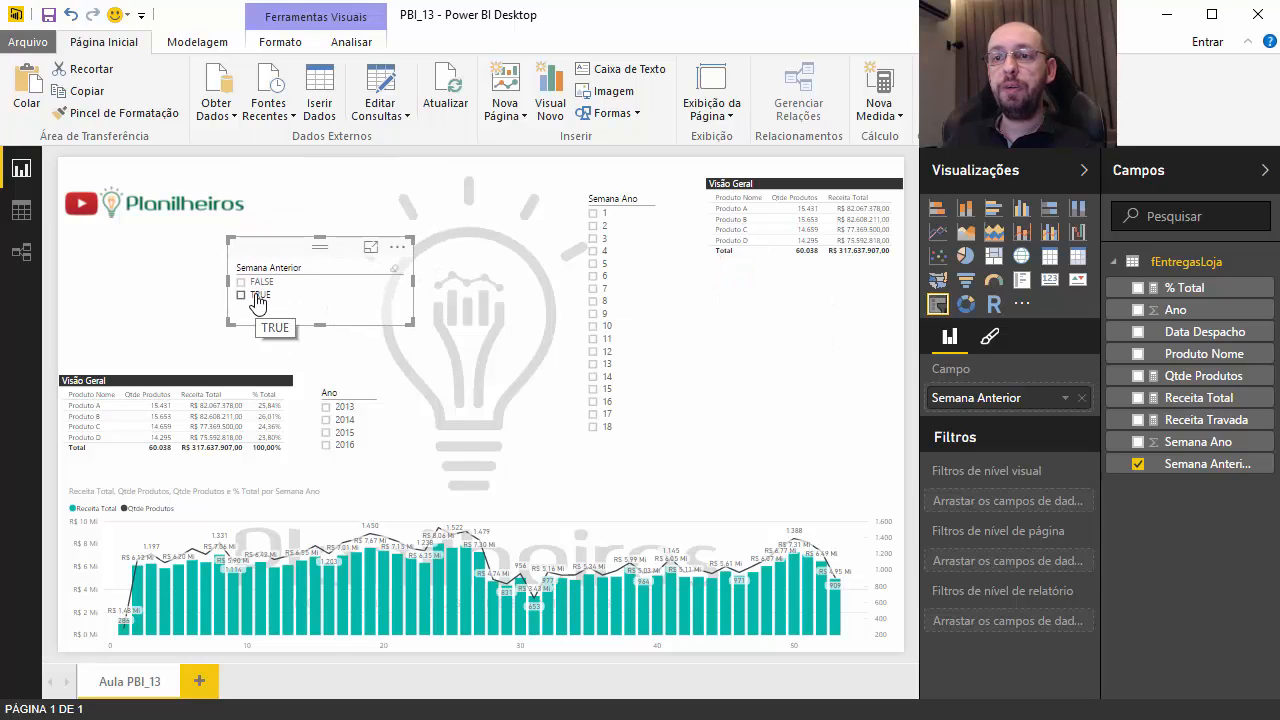
# Try the TRUE option of the Semana Anterior slicer, clear it, and show the combo chart by day for 2016.
pyautogui.click(241, 295)
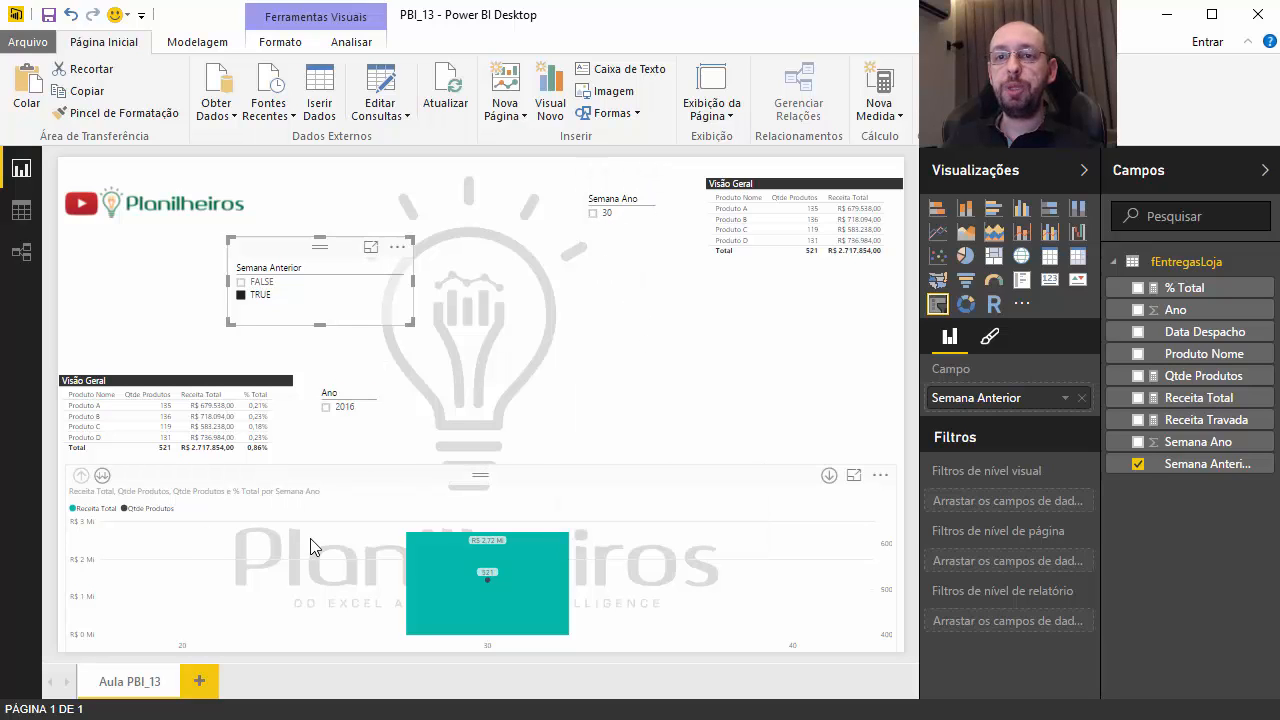
pyautogui.click(393, 268)
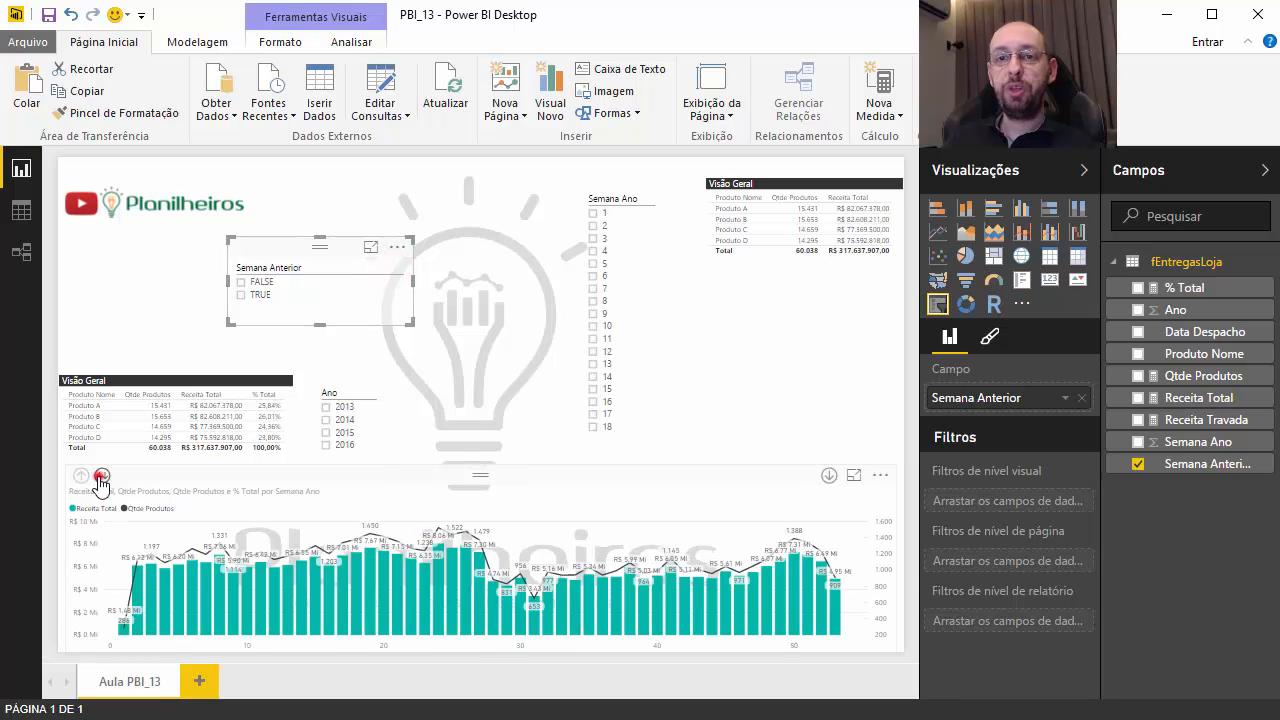
pyautogui.click(101, 475)
pyautogui.click(324, 443)
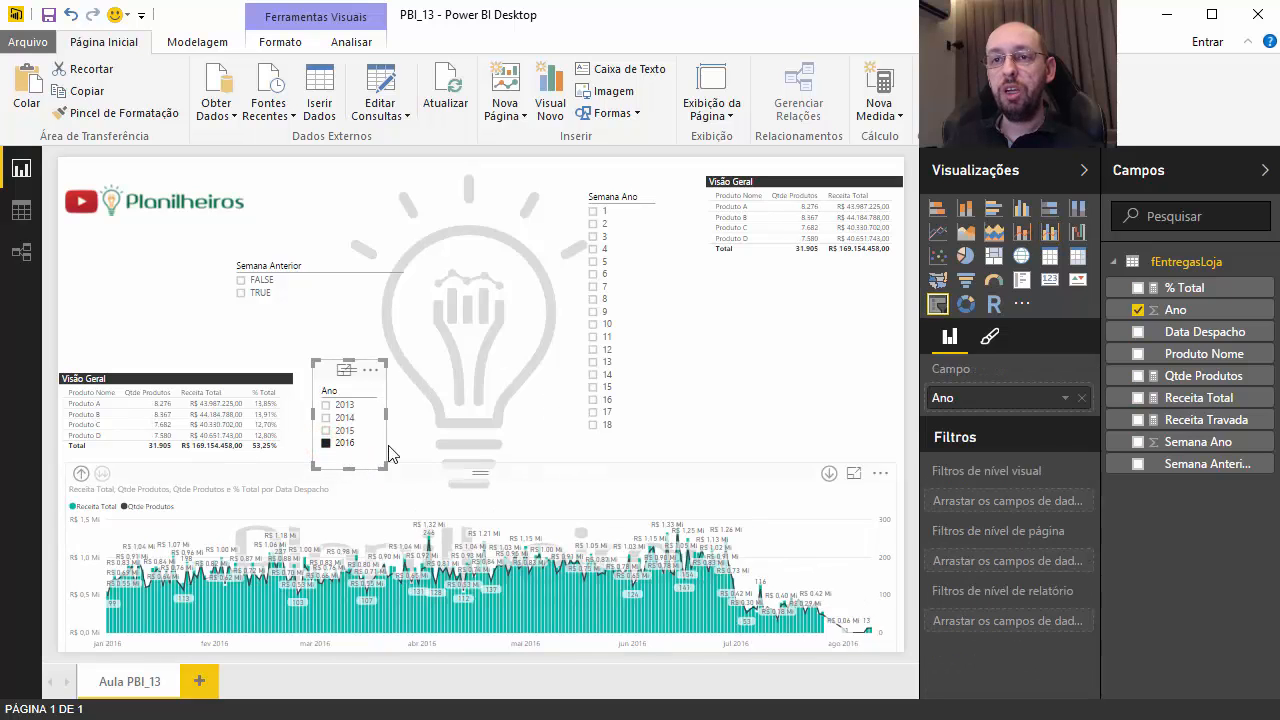
# Compare the daily 2016 chart with Semana Anterior filtered to TRUE and to FALSE, clearing the slicer at the end.
pyautogui.click(262, 296)
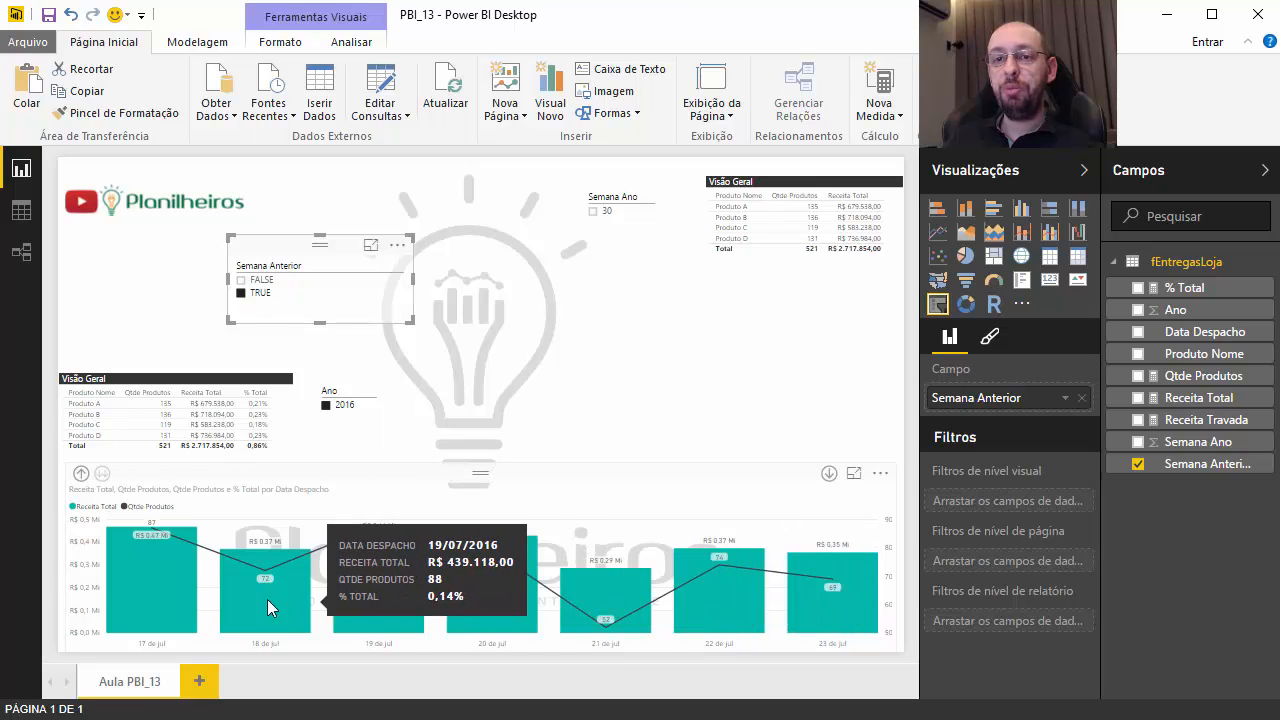
pyautogui.click(241, 293)
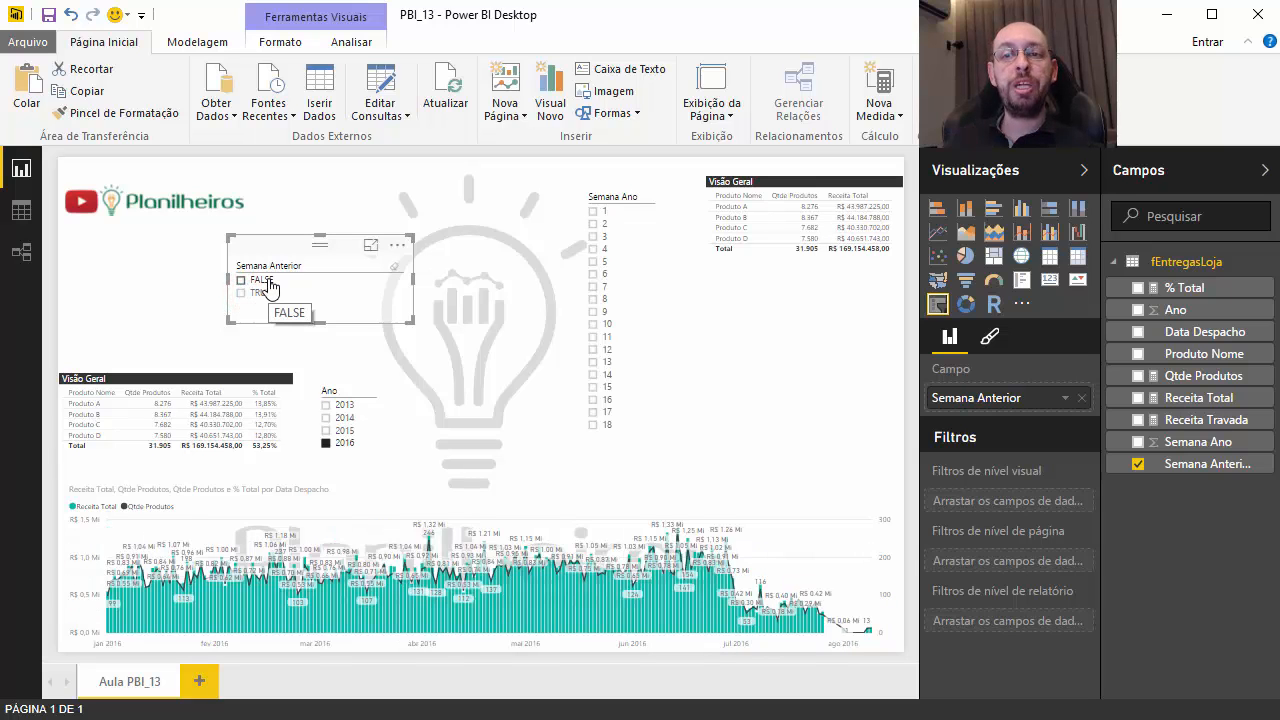
pyautogui.click(266, 284)
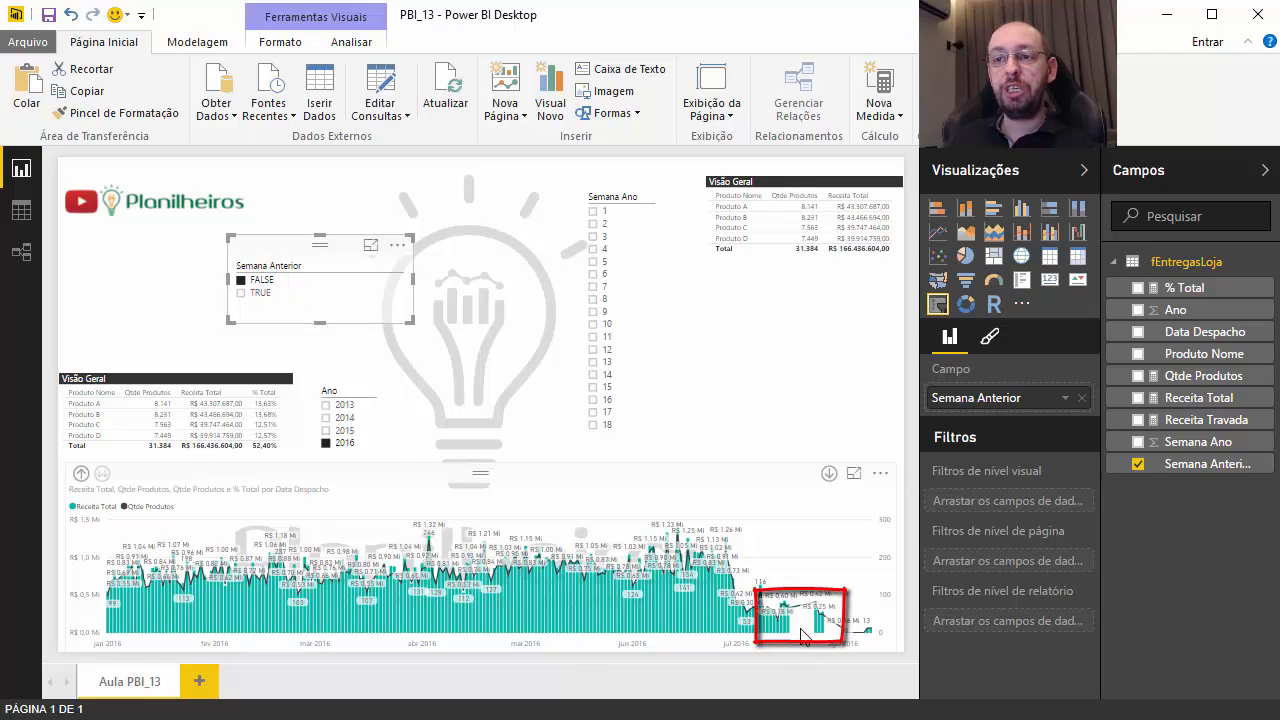
pyautogui.click(260, 285)
pyautogui.click(260, 285)
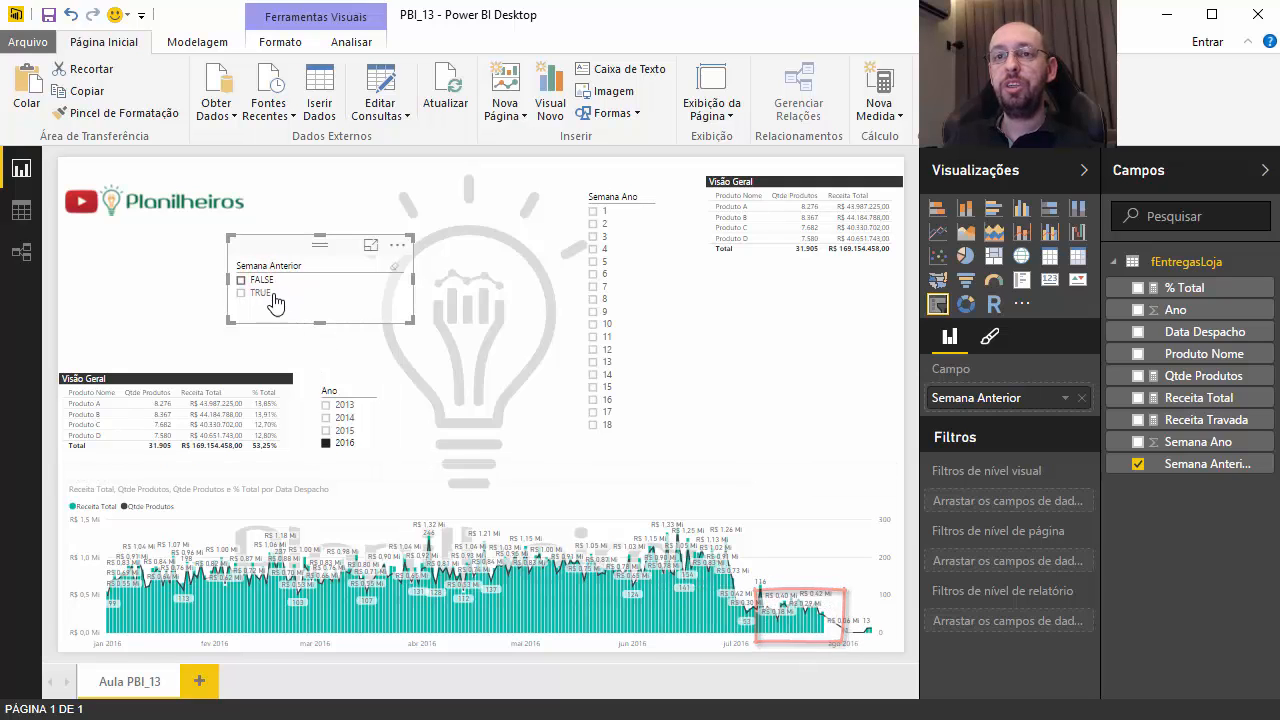
pyautogui.click(260, 294)
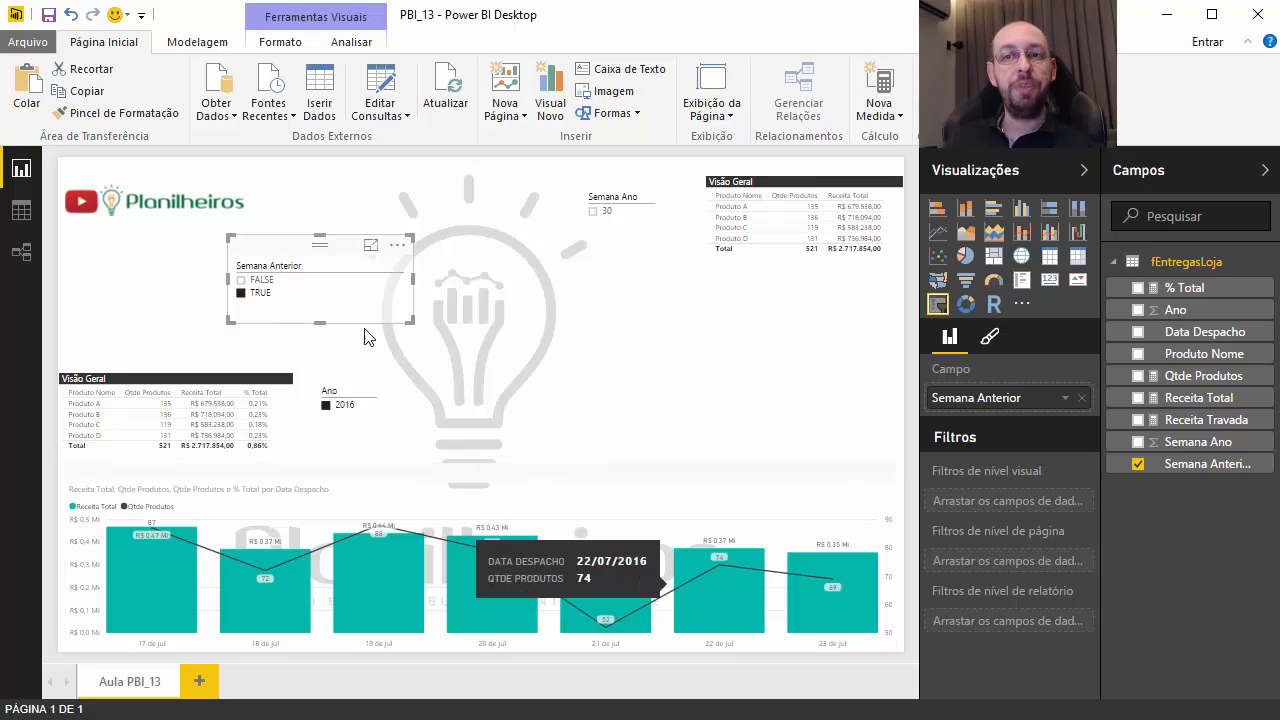
pyautogui.click(394, 268)
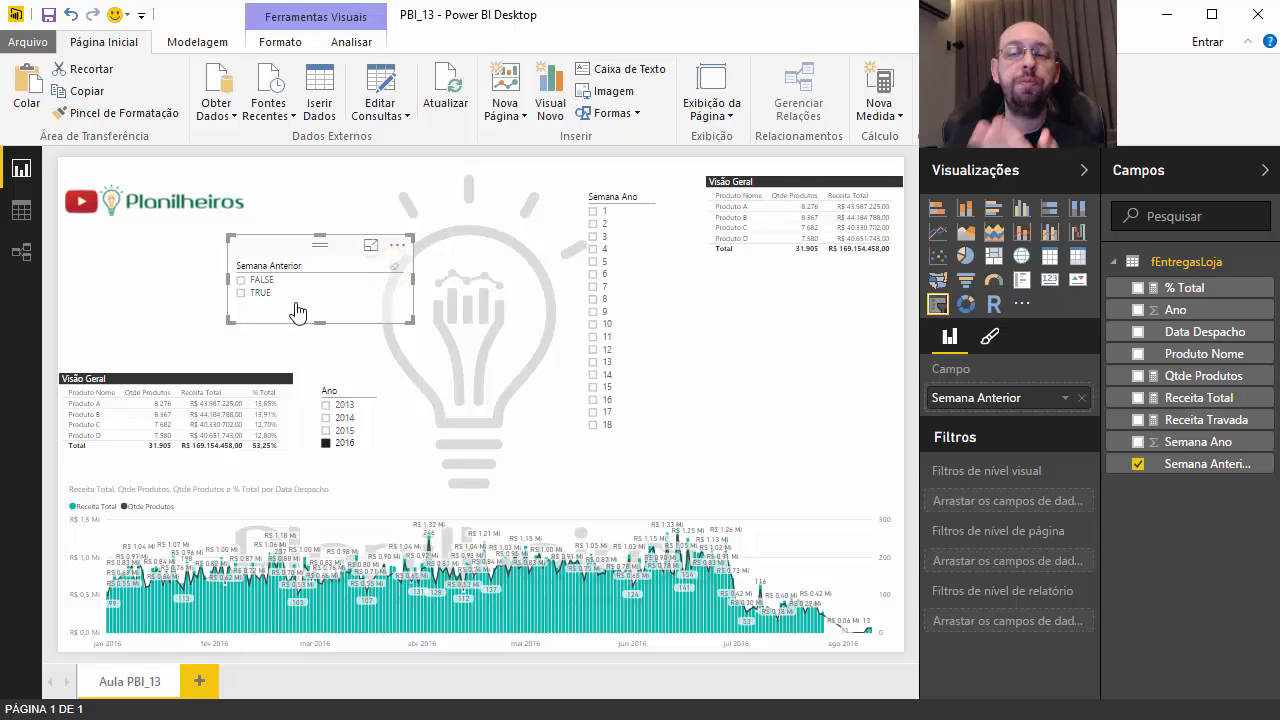
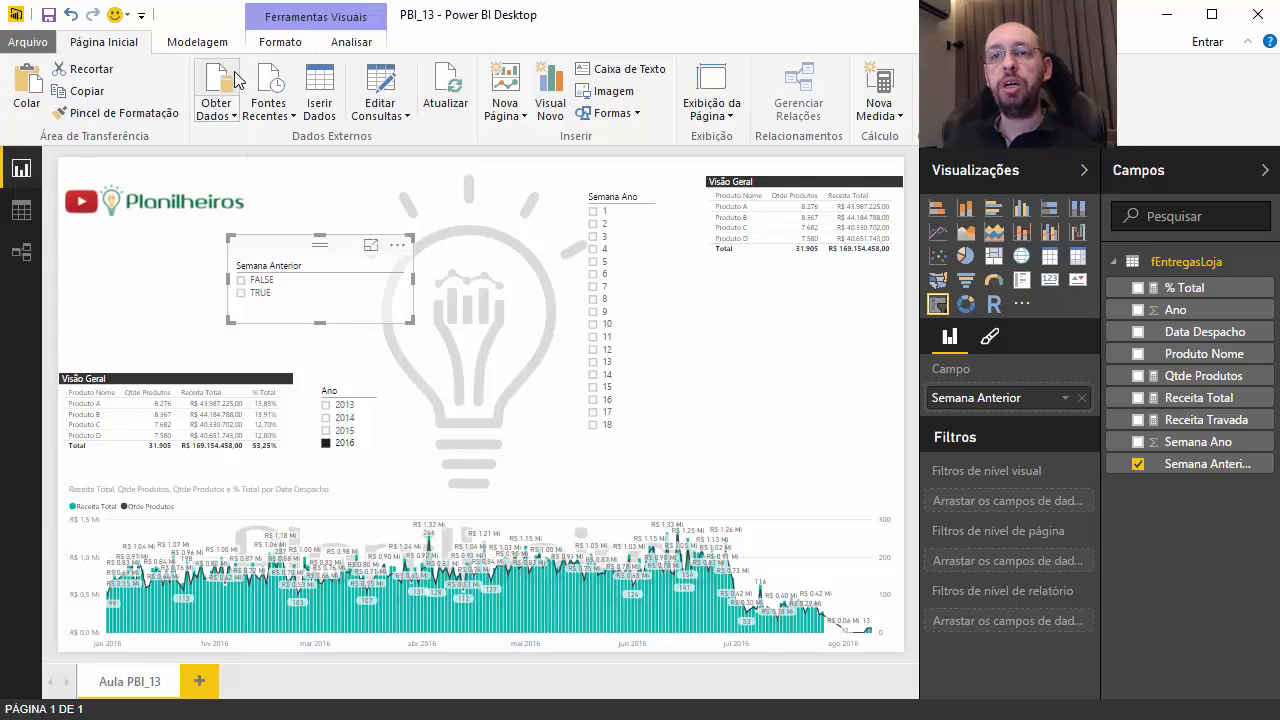
# Reopen the Semana Anterior custom column in the Query Editor and insert if before Date.IsInPreviousWeek in its formula.
pyautogui.click(377, 95)
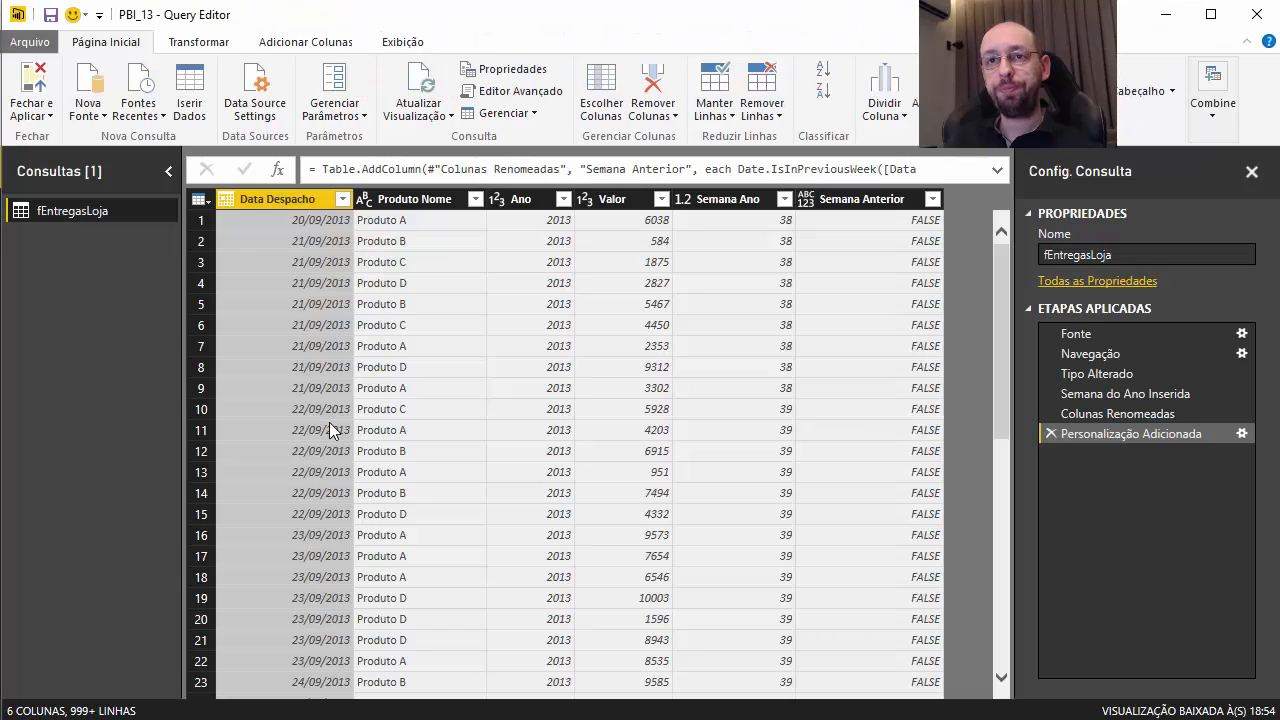
pyautogui.click(840, 201)
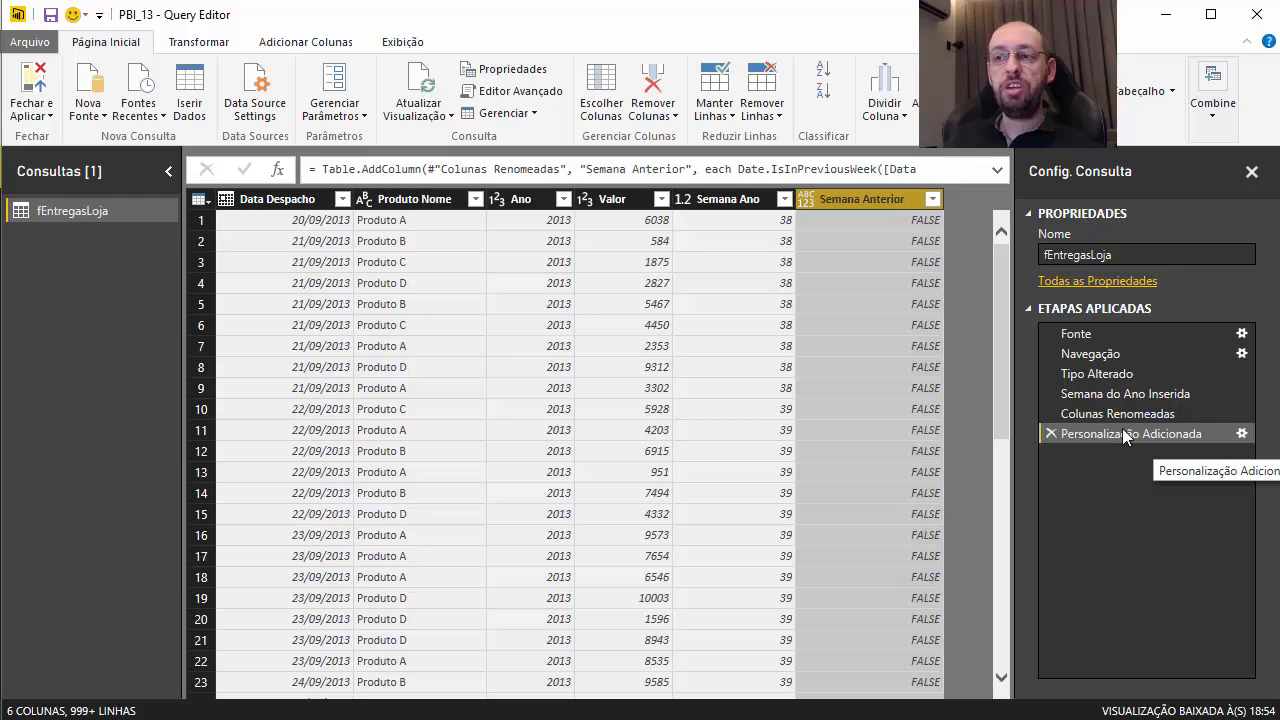
pyautogui.click(1241, 434)
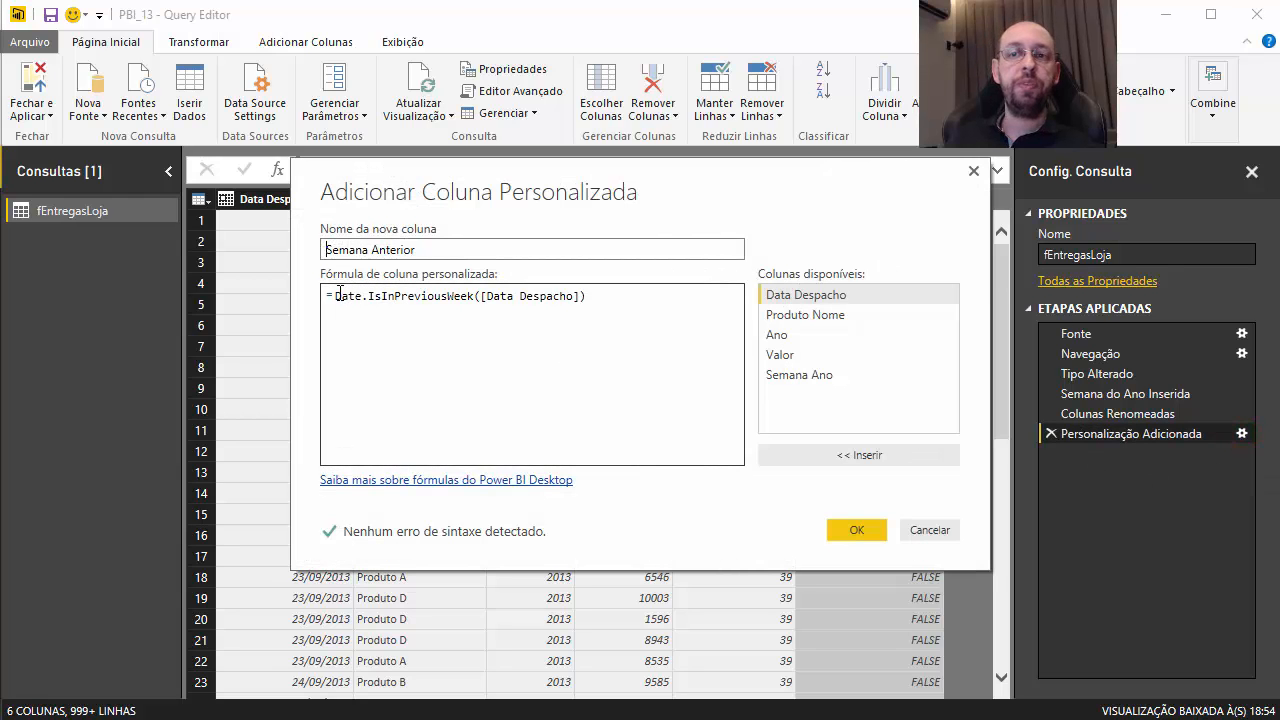
pyautogui.click(337, 295)
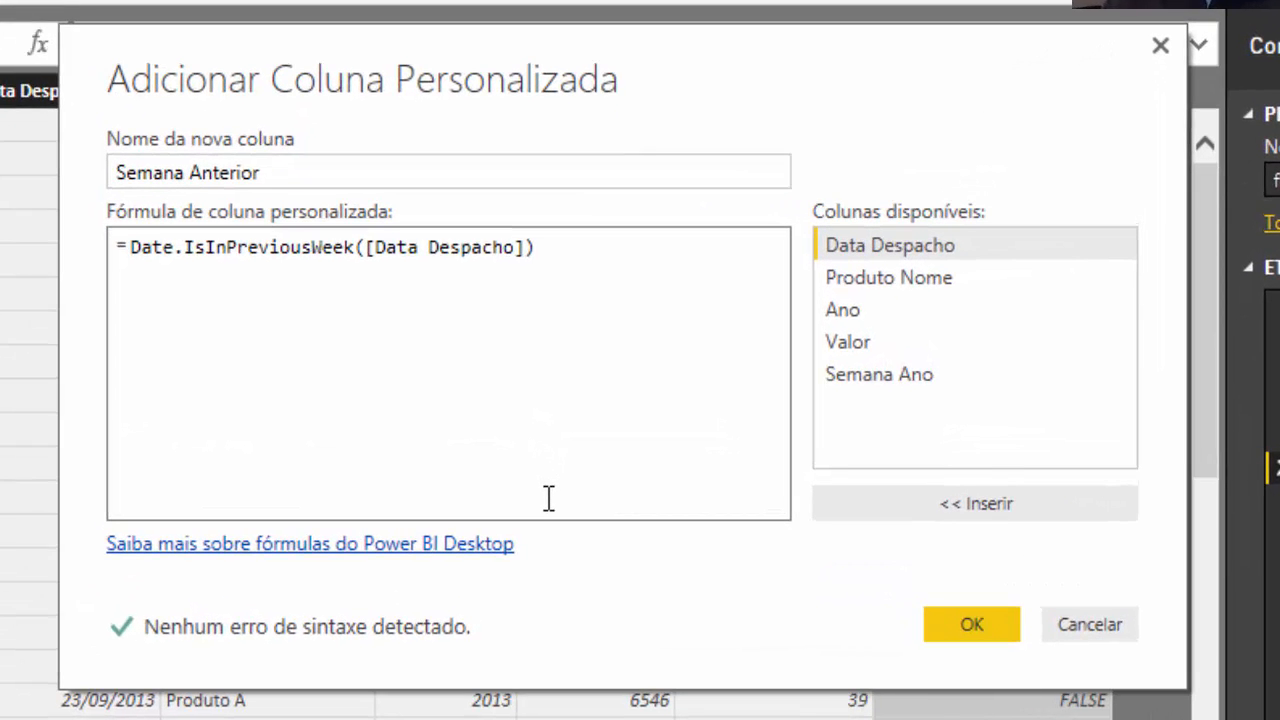
pyautogui.write('if')
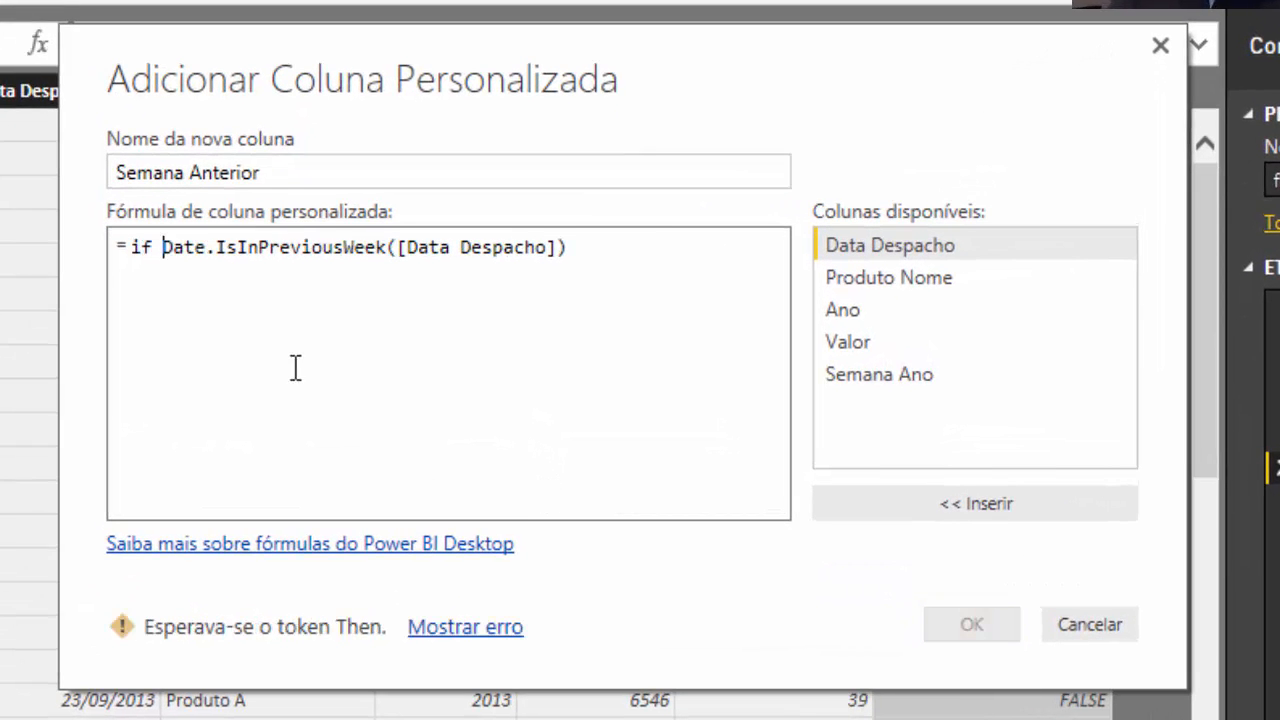
# Complete the condition with =true then "Semana Anterior", add an else branch returning blank text, and confirm the custom column.
pyautogui.moveTo(163, 247); pyautogui.dragTo(569, 240)
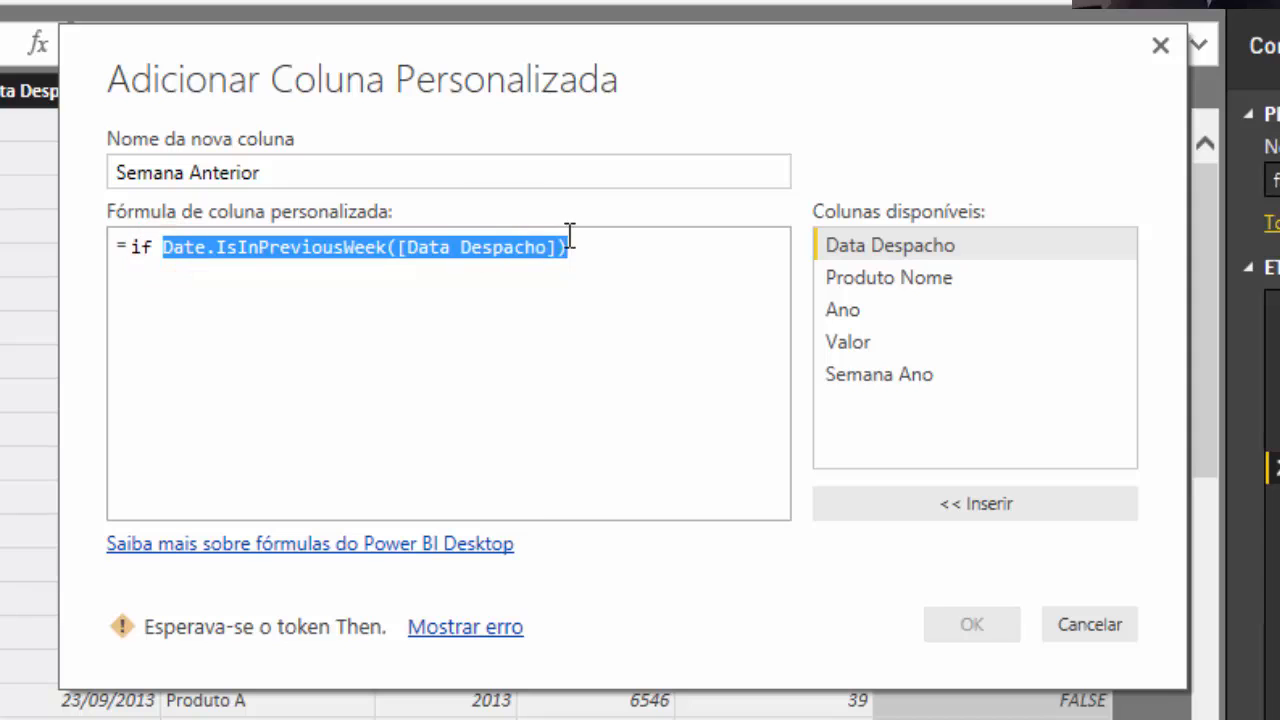
pyautogui.click(630, 252)
pyautogui.write('=t')
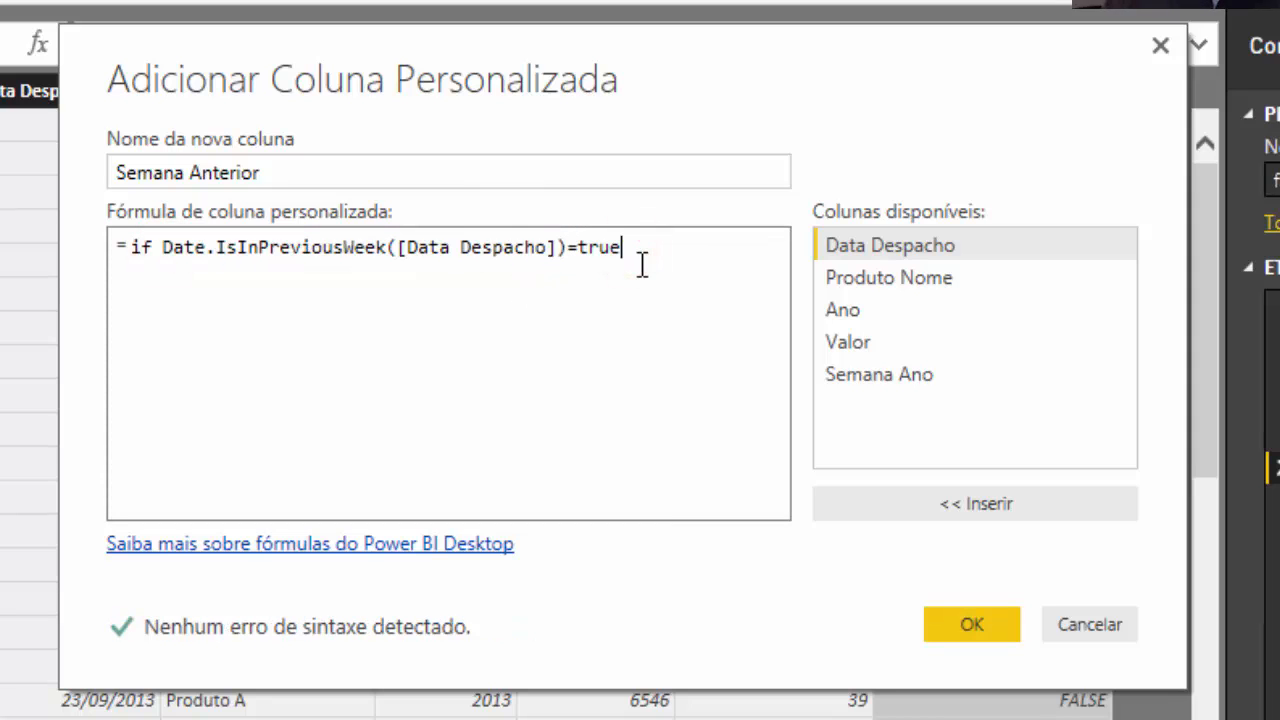
pyautogui.write('rue then')
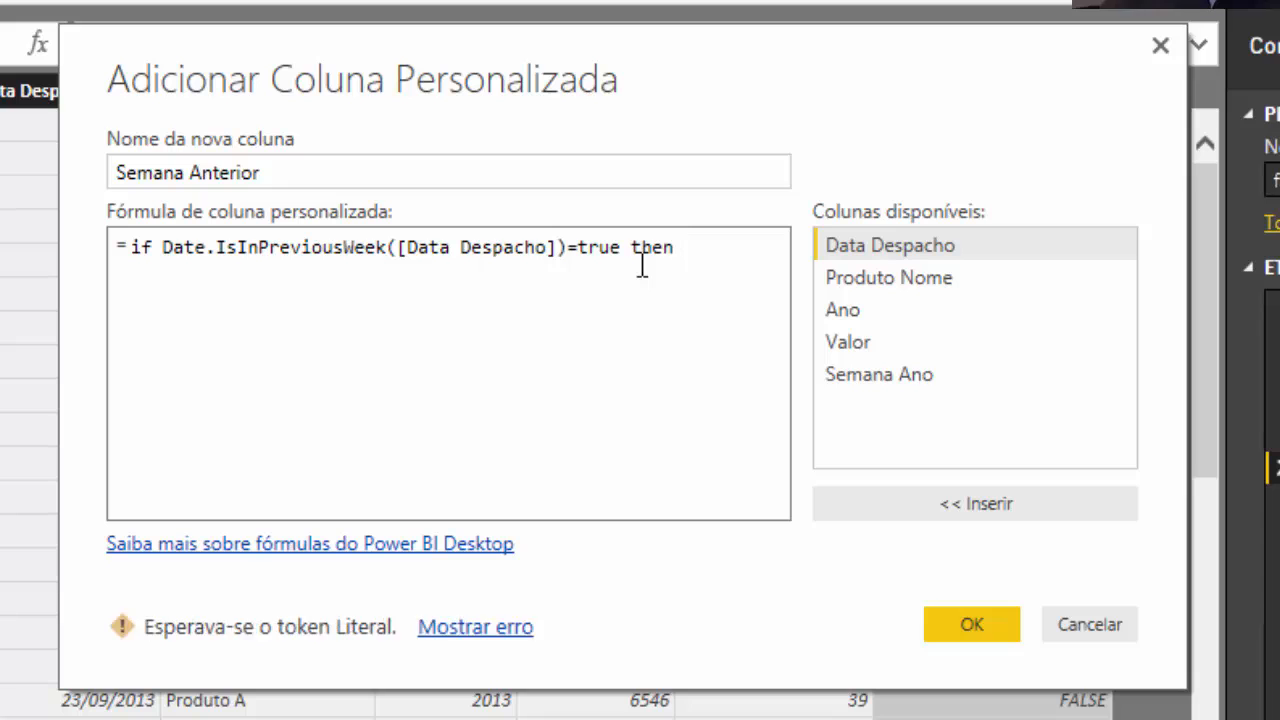
pyautogui.write(' "Semana Anterior"')
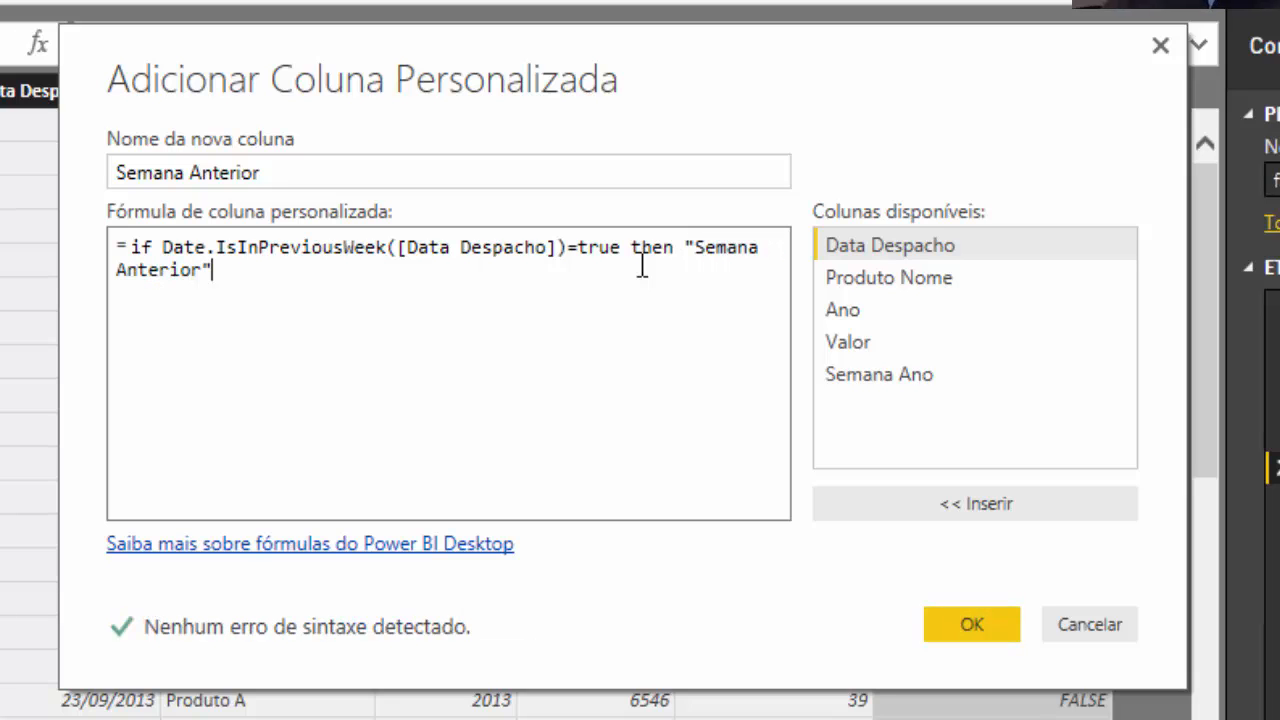
pyautogui.write(' else "')
pyautogui.click(966, 613)
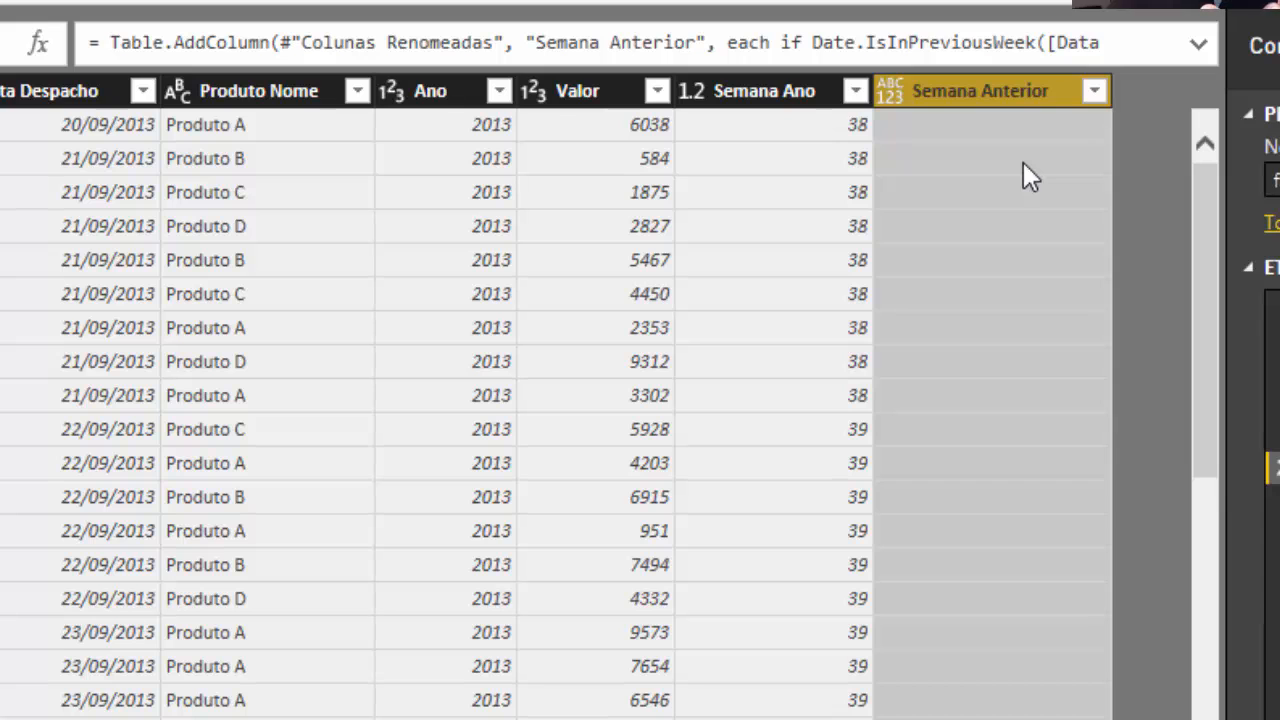
# Change the else text of the Semana Anterior custom column to "Semanas Exceto Anterior" and apply the query changes to the report.
pyautogui.click(1276, 468)
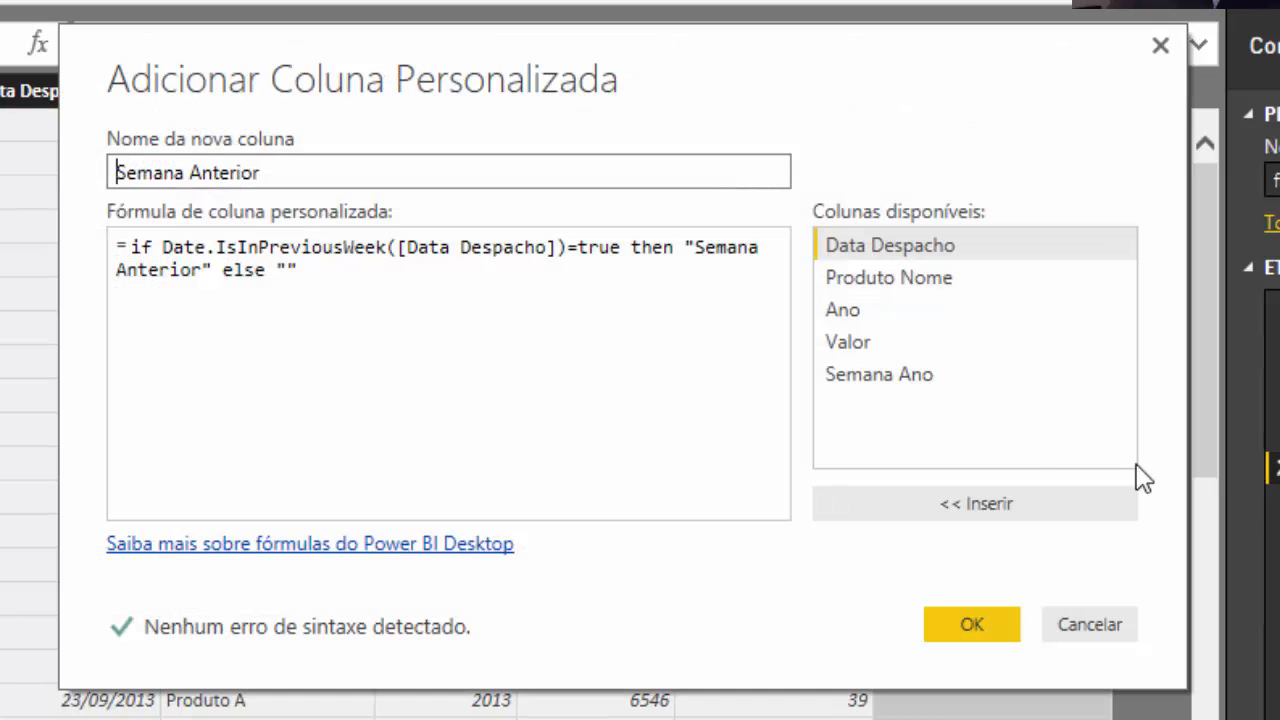
pyautogui.click(284, 273)
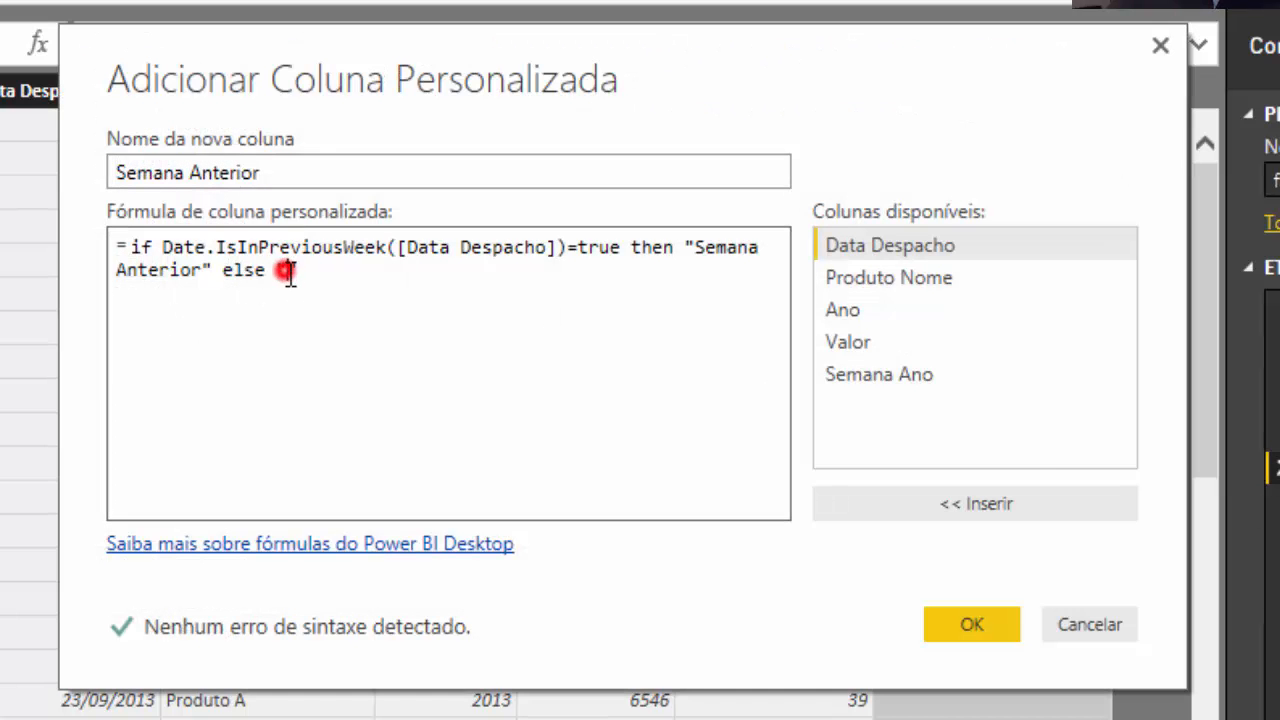
pyautogui.write('Todas Semanas')
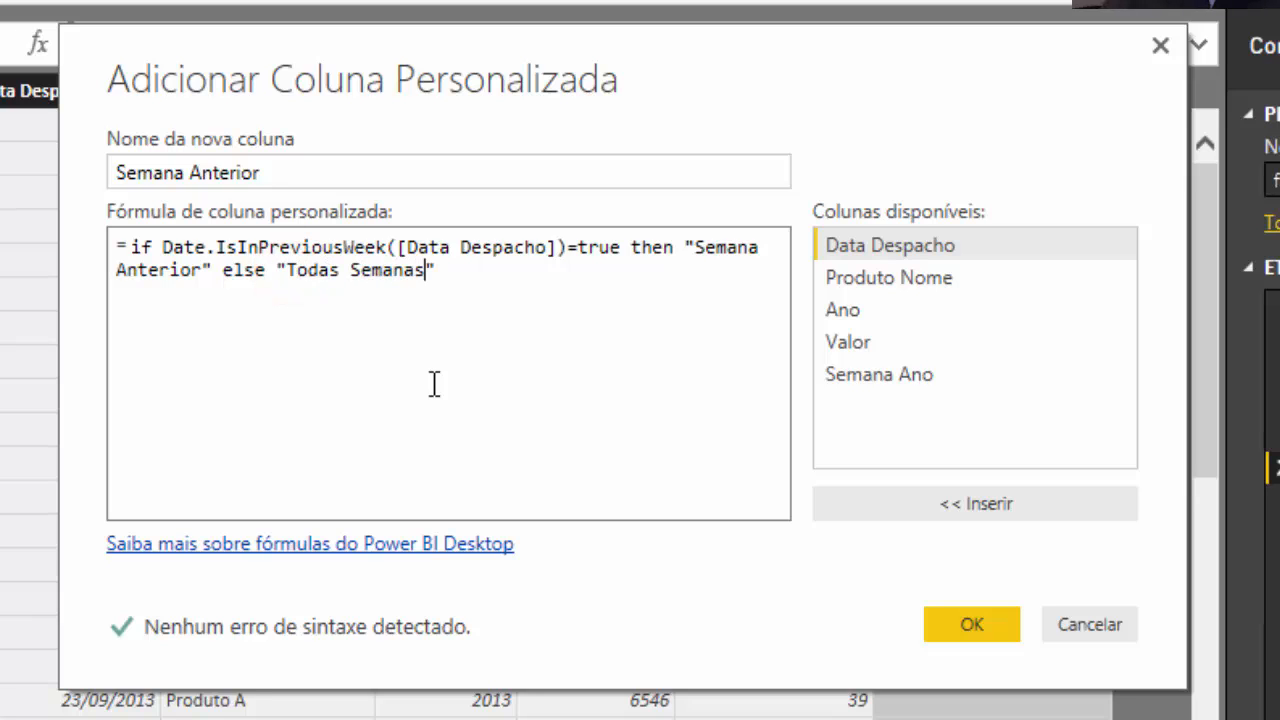
pyautogui.write(' Exceto Anterior')
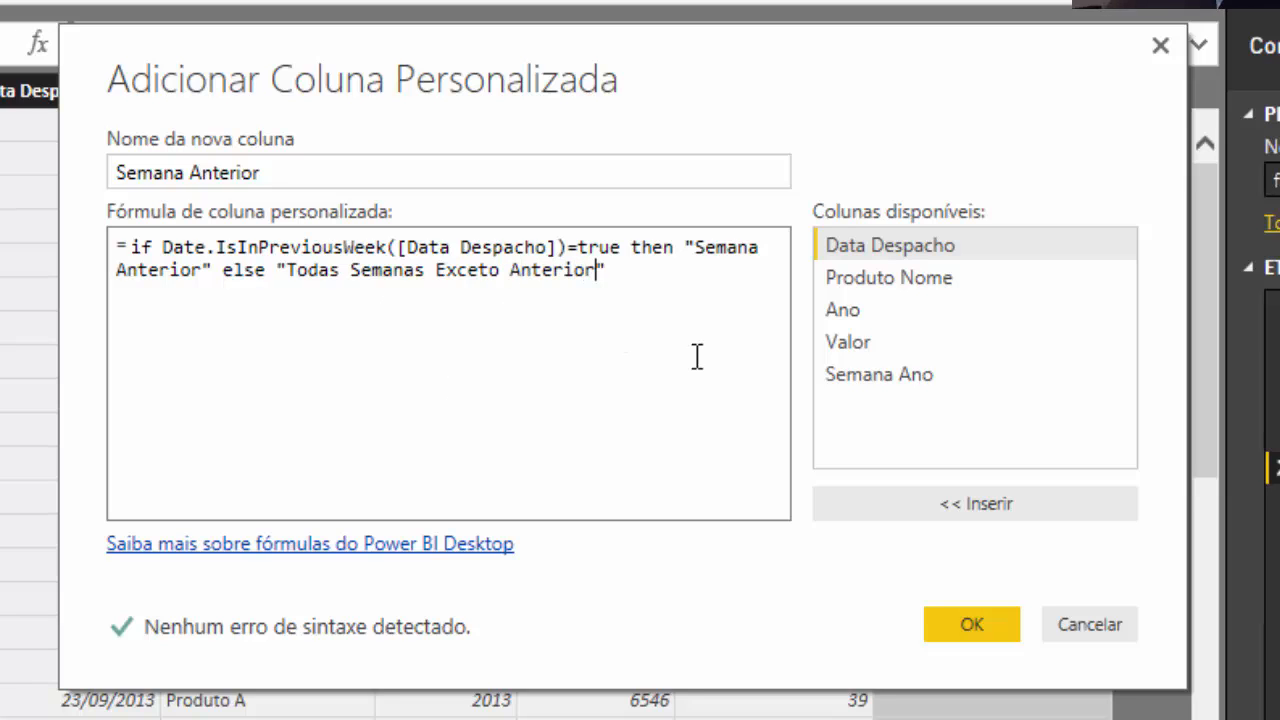
pyautogui.moveTo(288, 270); pyautogui.dragTo(350, 270)
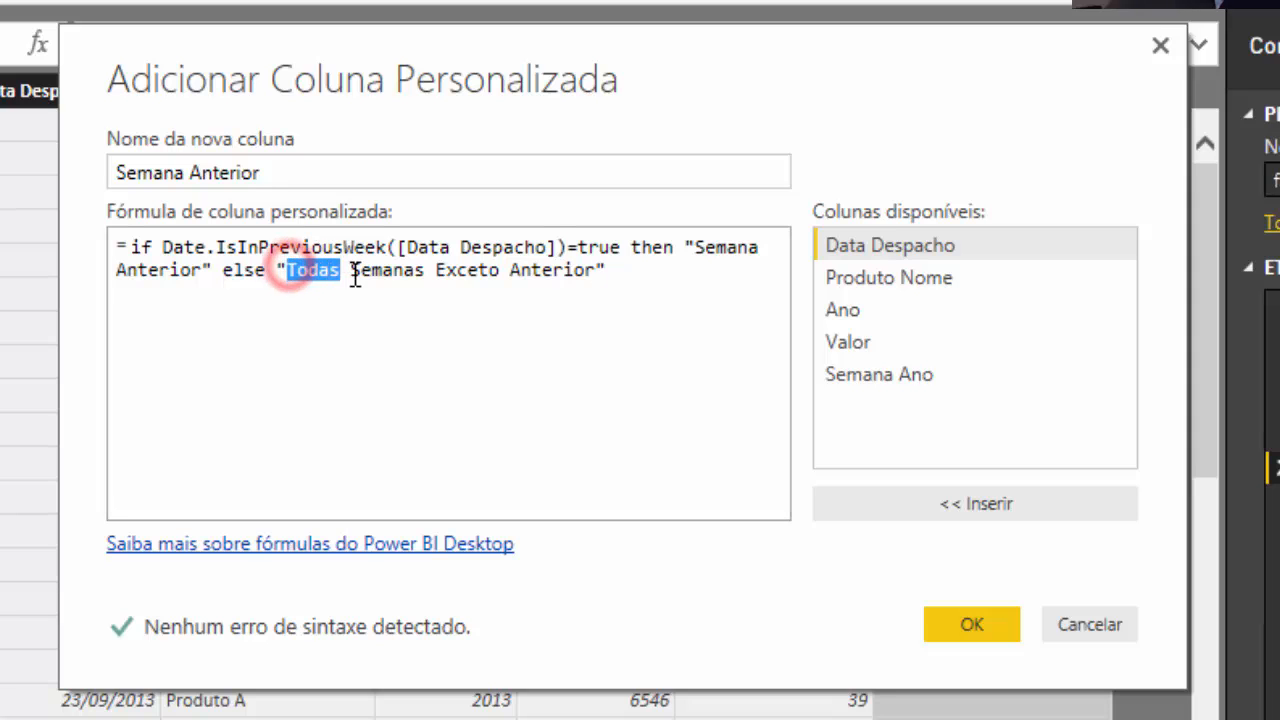
pyautogui.press('BackSpace')
pyautogui.click(971, 624)
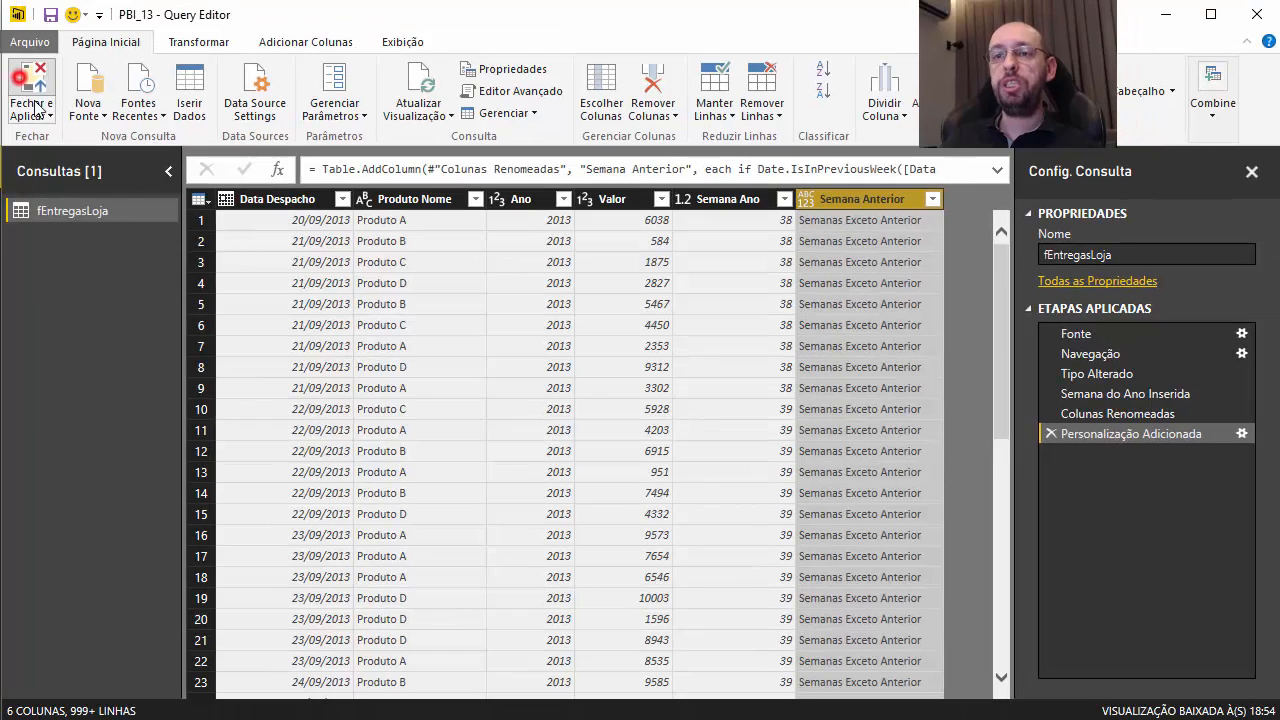
pyautogui.click(12, 94)
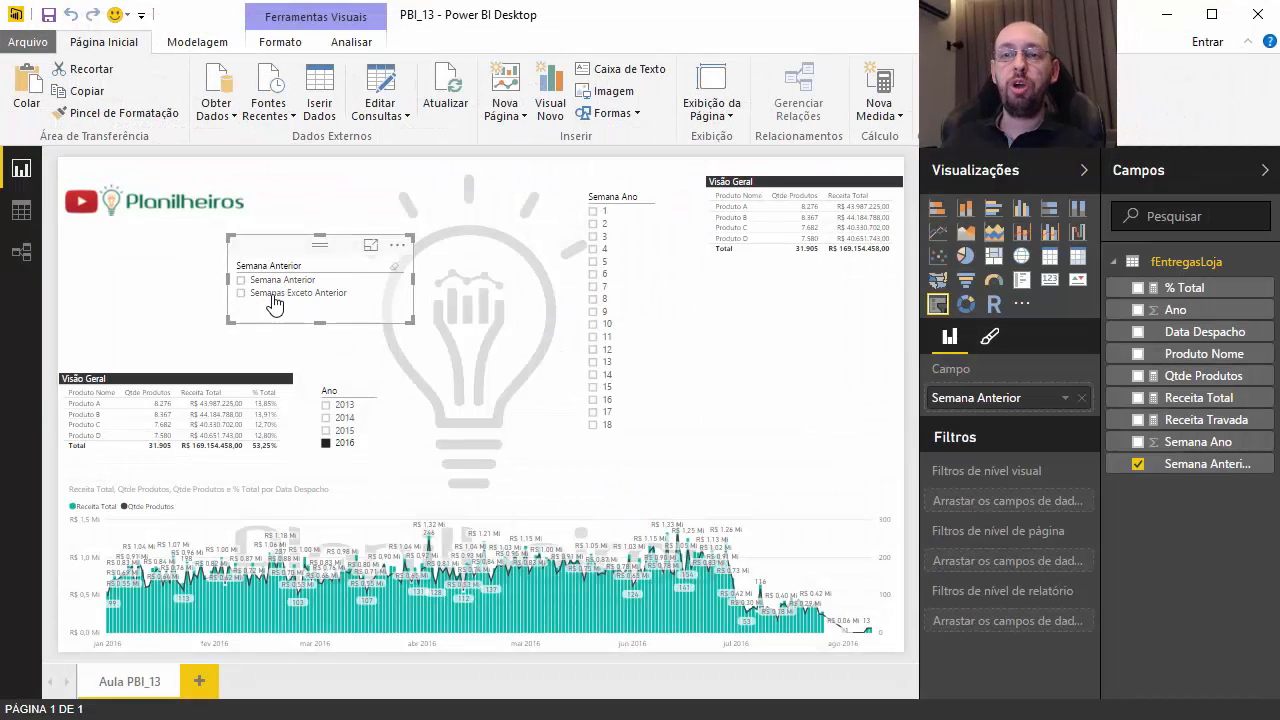
# Compare the 2016 chart and tables filtered to Semana Anterior and to Semanas Exceto Anterior, clearing the slicer at the end.
pyautogui.click(270, 283)
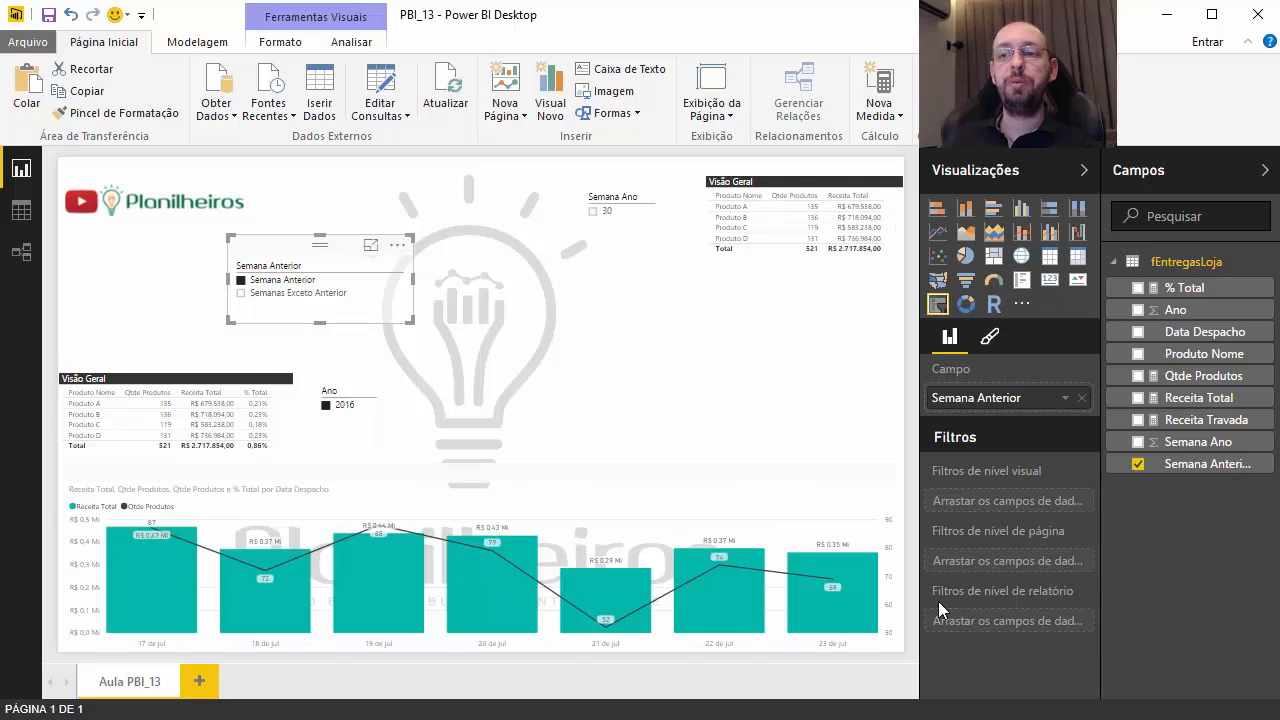
pyautogui.click(261, 298)
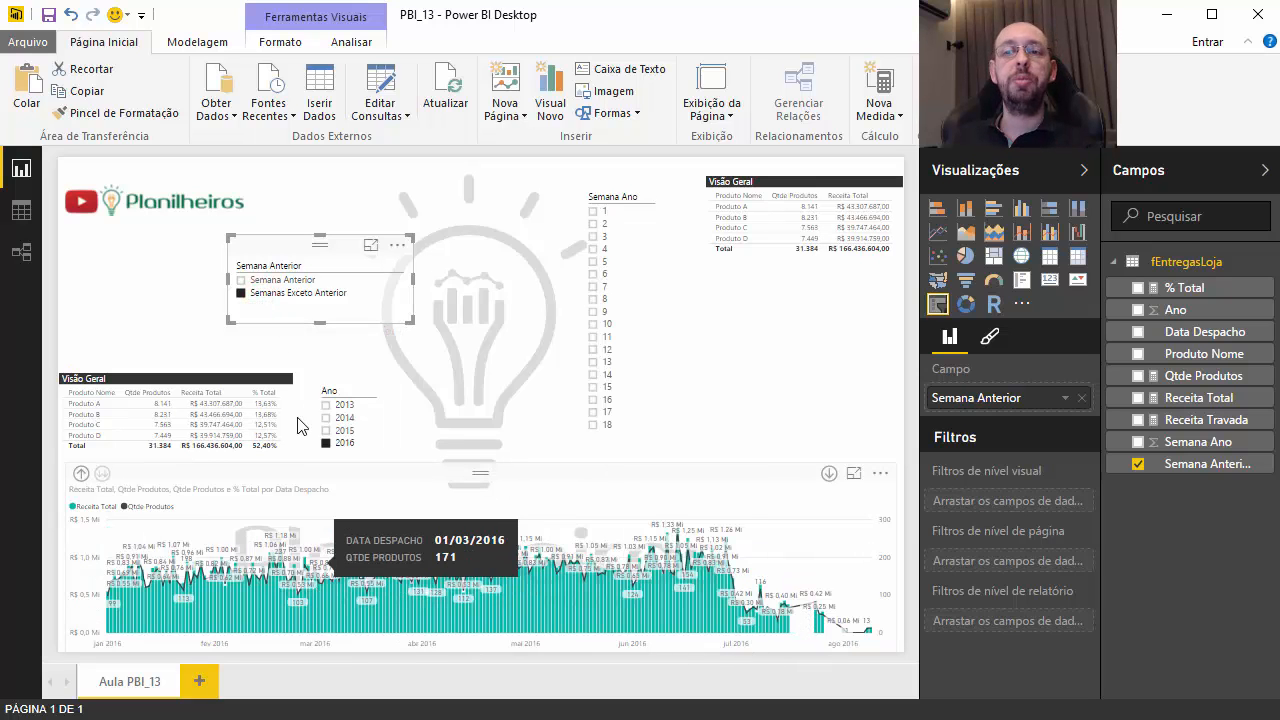
pyautogui.click(395, 264)
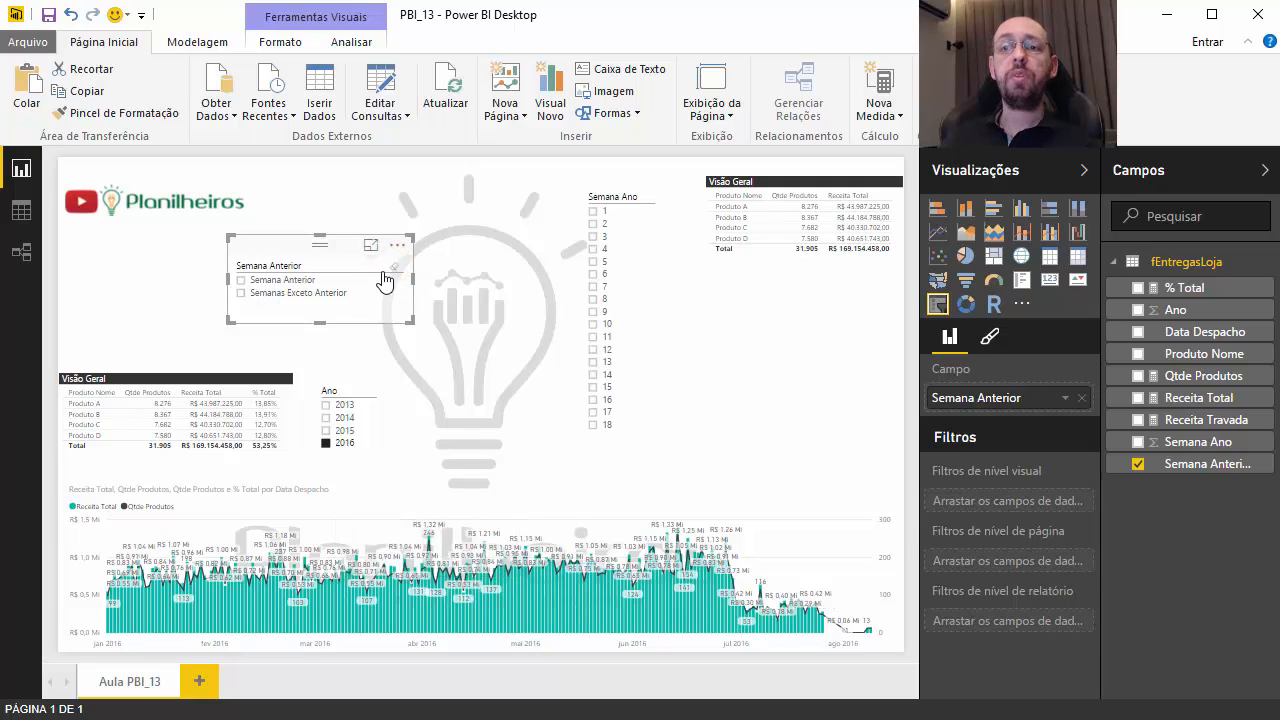
pyautogui.click(395, 262)
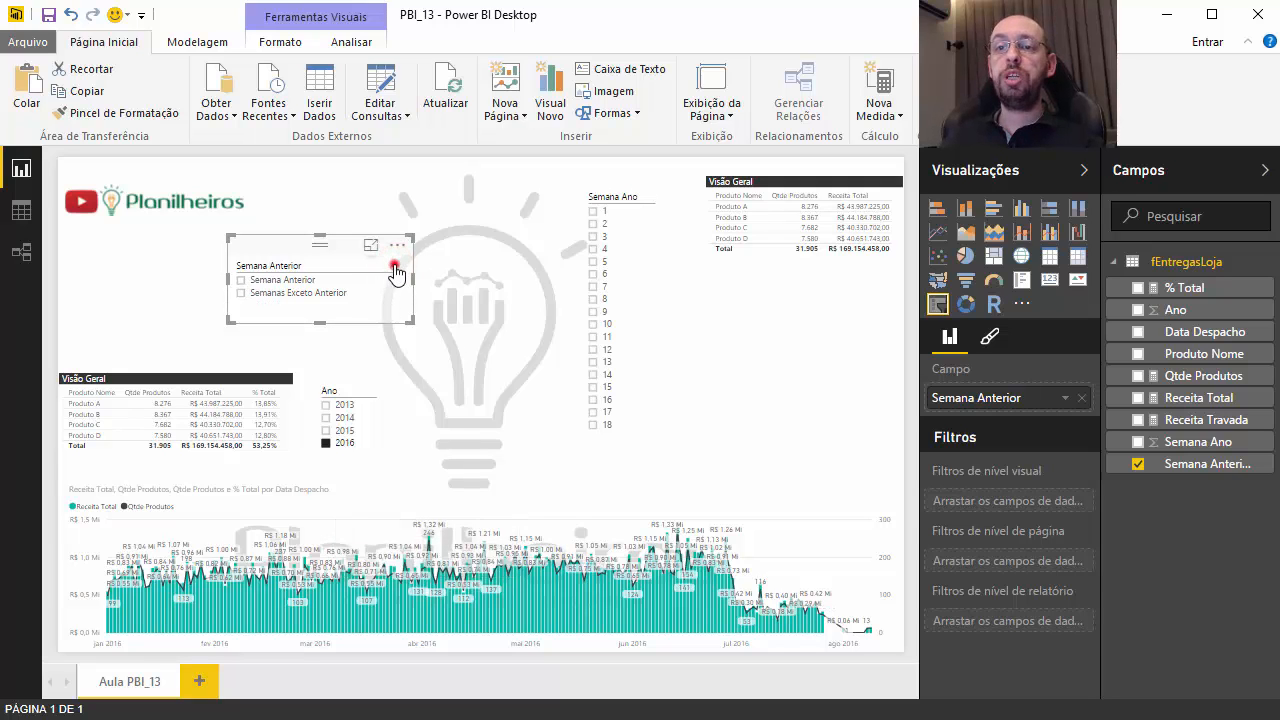
# Shift the Semana Anterior slicer slightly lower in the space between the logo and the Visão Geral table.
pyautogui.moveTo(263, 241); pyautogui.dragTo(246, 269)
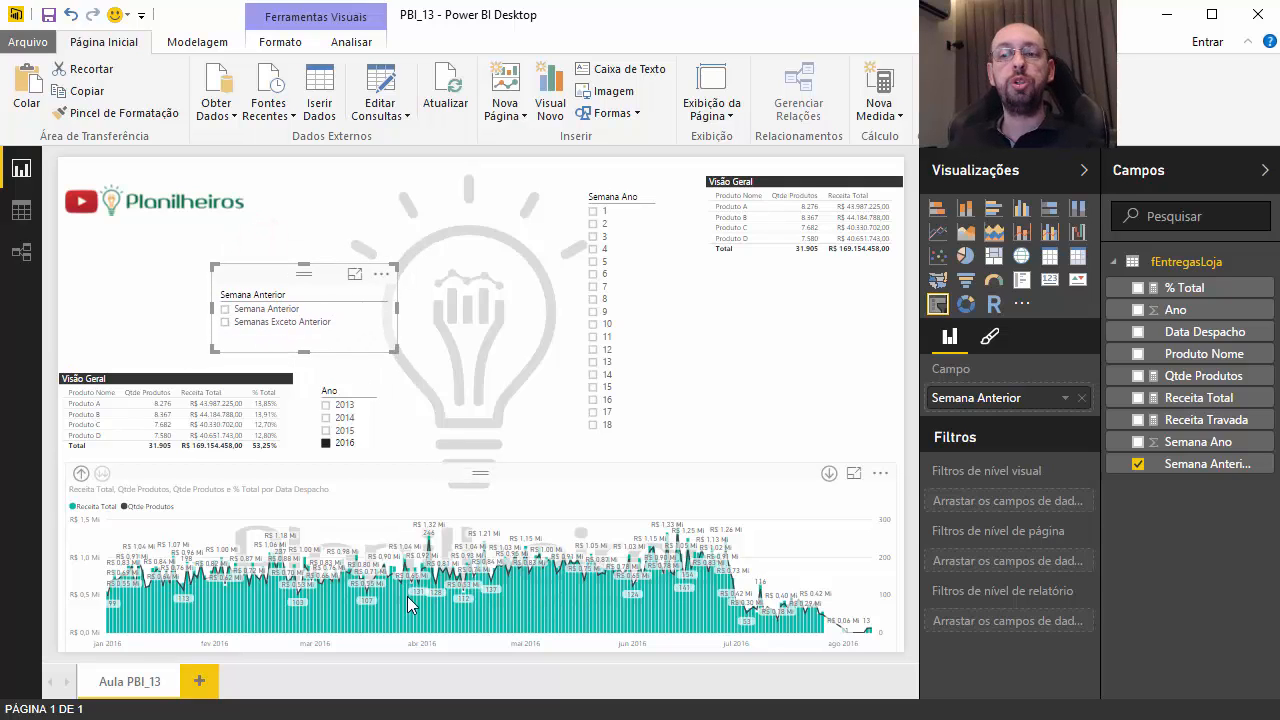
pyautogui.moveTo(226, 292)
pyautogui.mouseDown()
pyautogui.moveTo(253, 262)
pyautogui.moveTo(240, 275)
pyautogui.mouseUp()
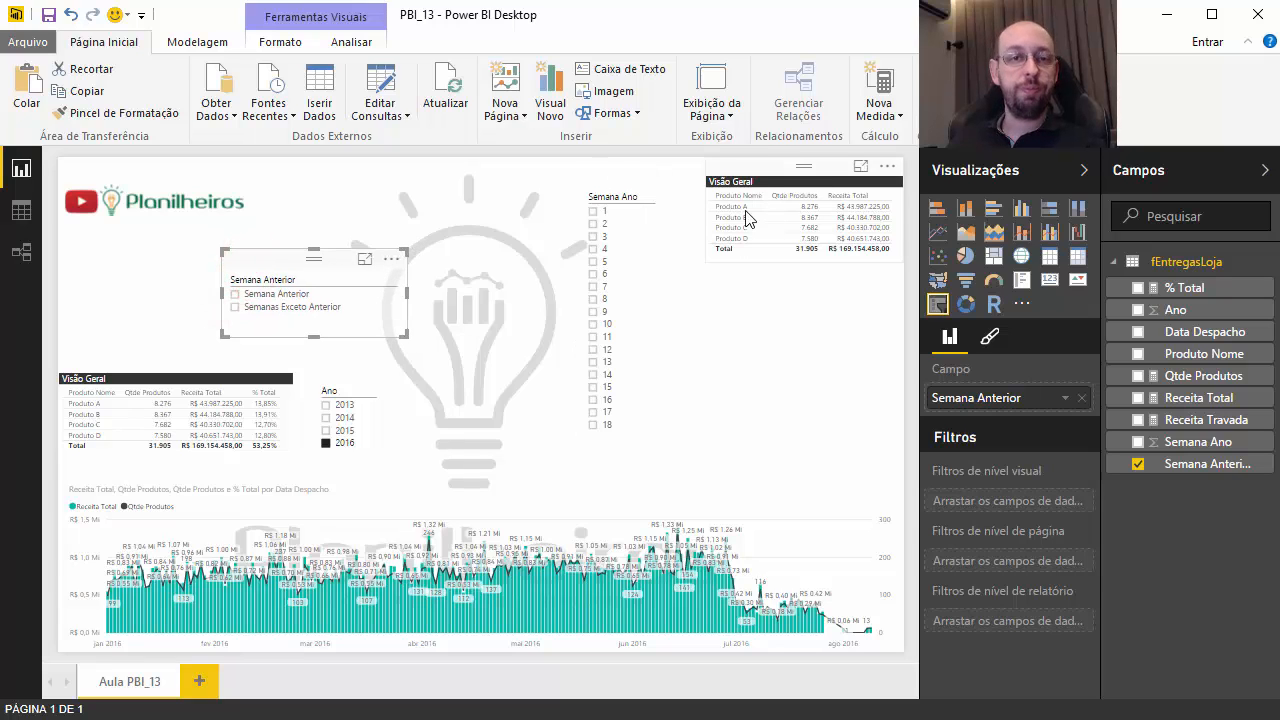
# Change the title of the Visão Geral table beside the Semana Ano slicer to "Visão Semana Anterior".
pyautogui.click(737, 166)
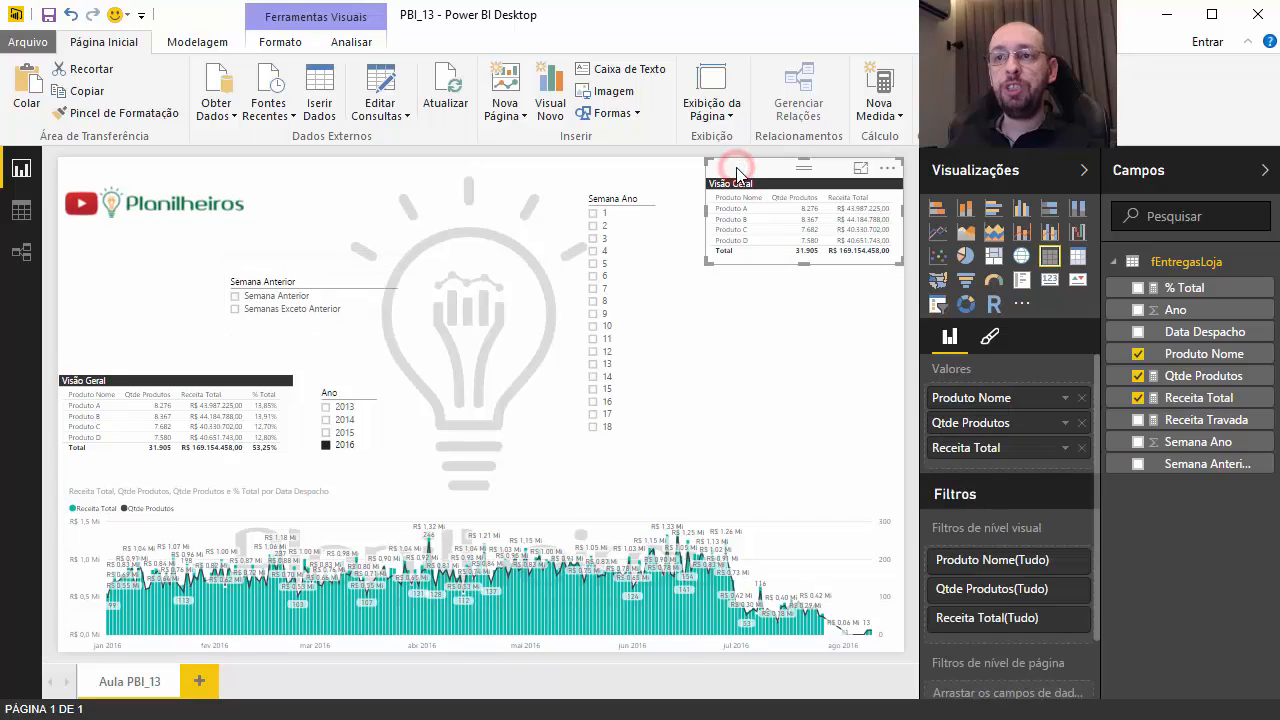
pyautogui.click(989, 337)
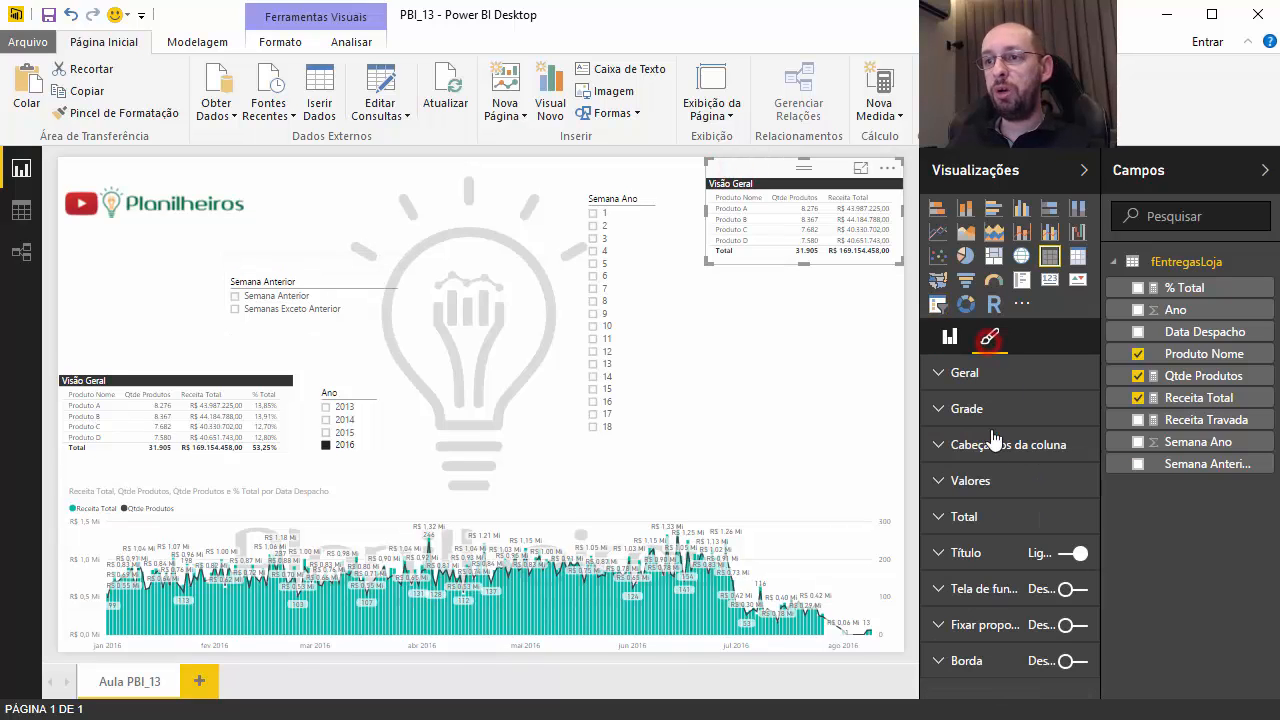
pyautogui.click(966, 553)
pyautogui.doubleClick(1038, 590)
pyautogui.write('Semana Anterior')
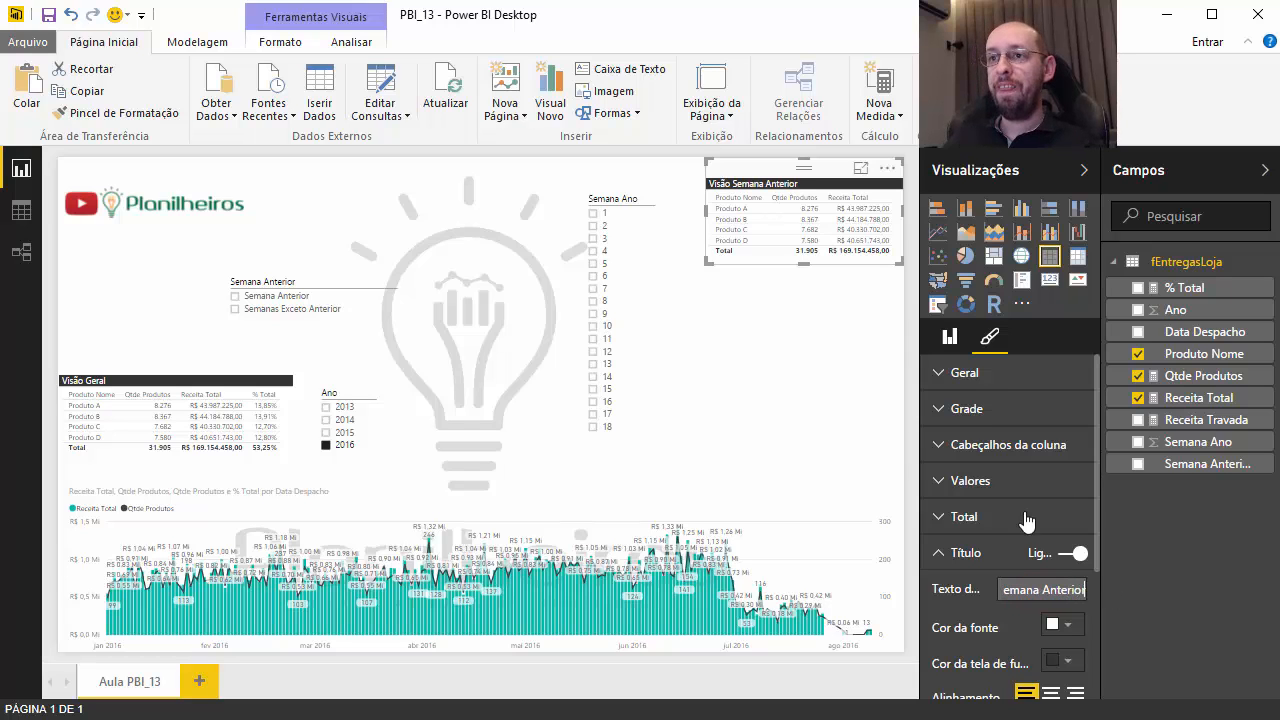
pyautogui.click(860, 342)
# Add Semana Anterior as a visual-level filter on the Visão Semana Anterior table and restrict it to the value Semana Anterior.
pyautogui.click(781, 178)
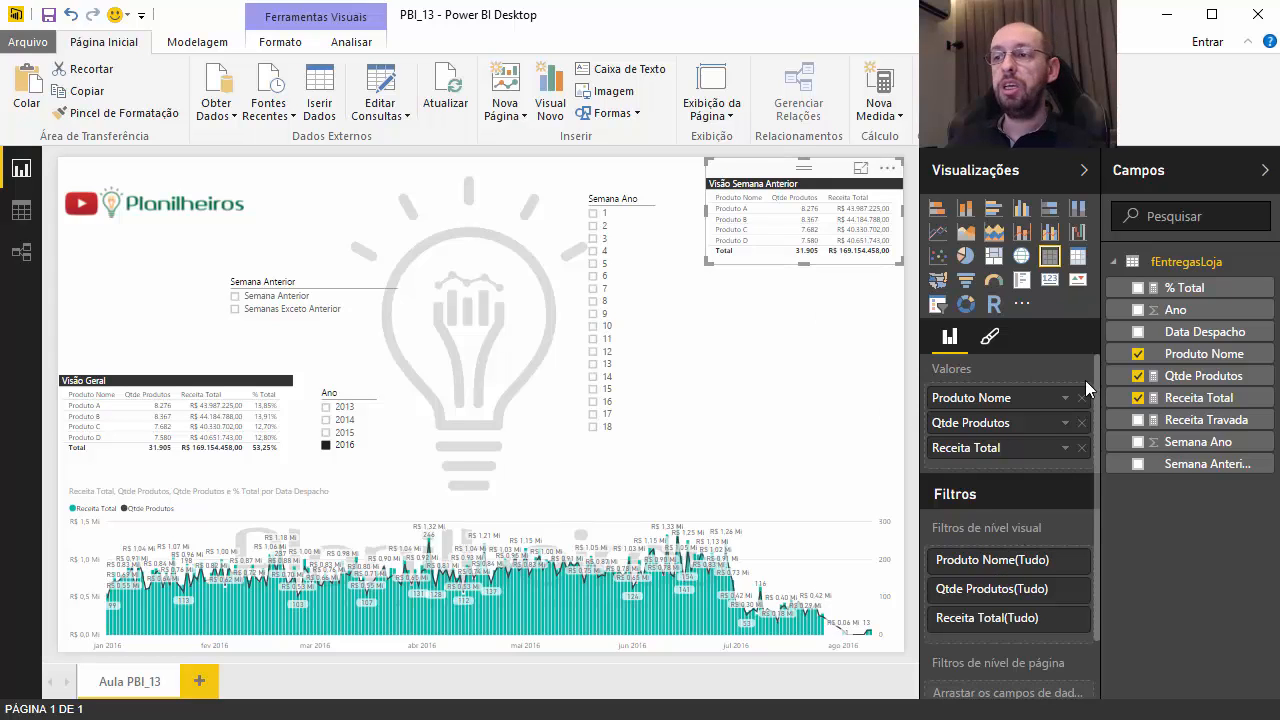
pyautogui.moveTo(1182, 464); pyautogui.dragTo(1000, 650)
pyautogui.scroll(-4, 1013, 632)
pyautogui.scroll(1, 1015, 626)
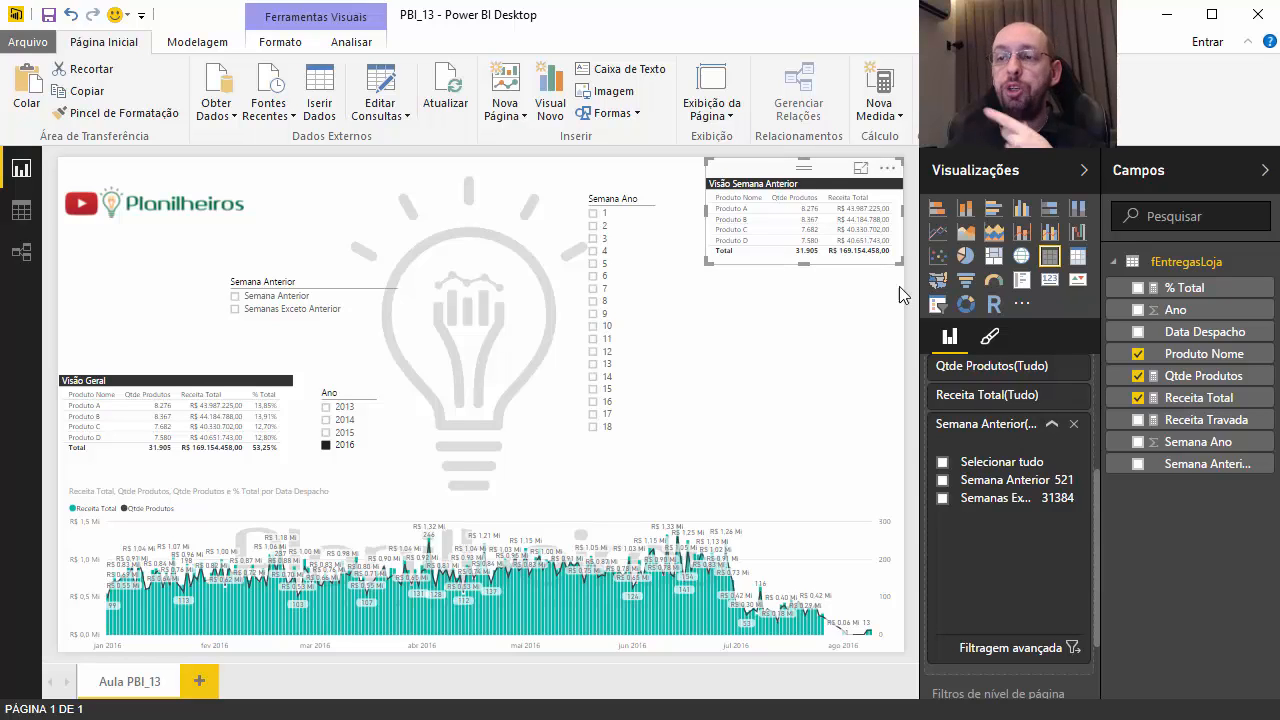
pyautogui.click(943, 481)
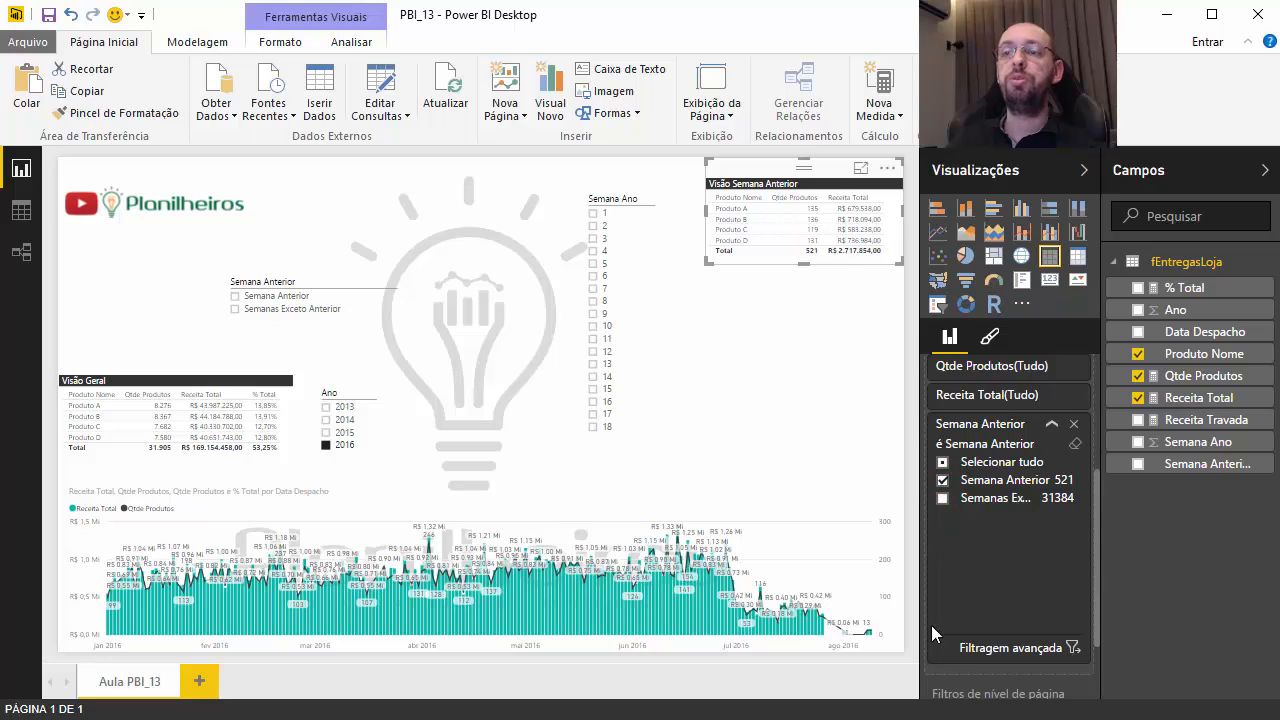
pyautogui.click(820, 333)
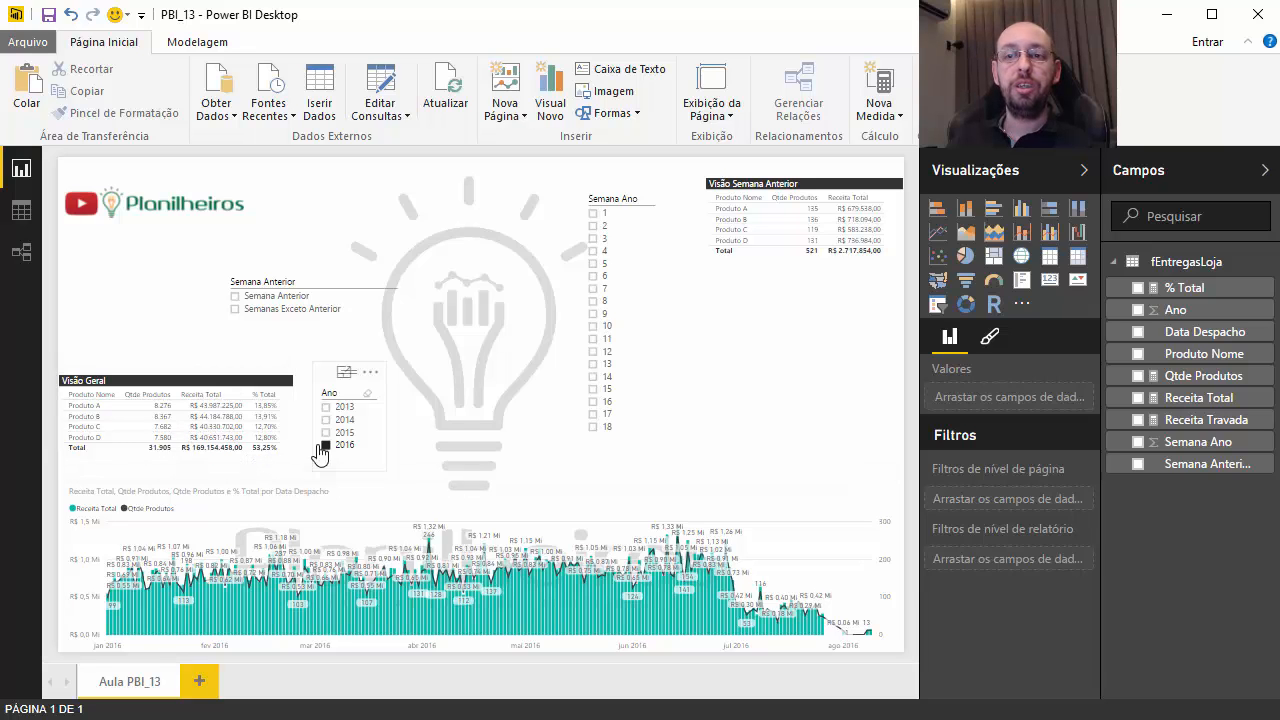
# Check how the Visão Semana Anterior table reacts to no year, 2016, 2015, 2014 and 2013 in the Ano slicer, ending on 2016.
pyautogui.click(369, 393)
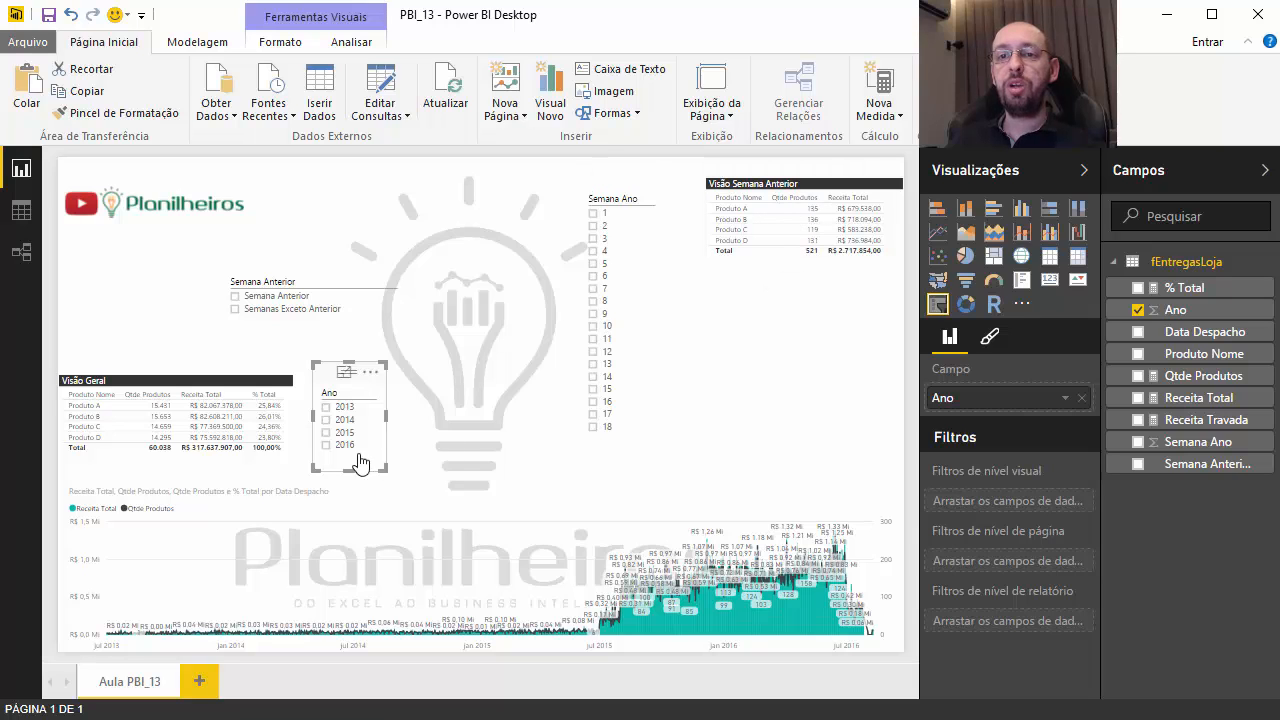
pyautogui.click(326, 445)
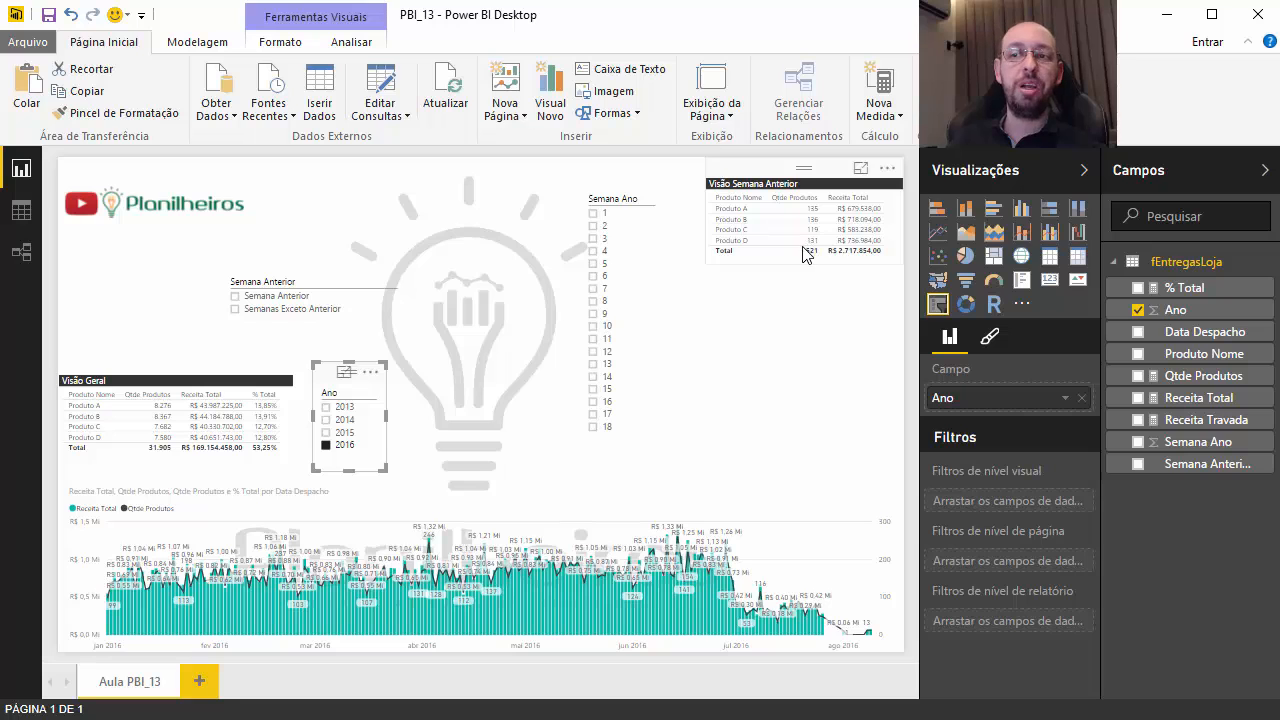
pyautogui.click(327, 440)
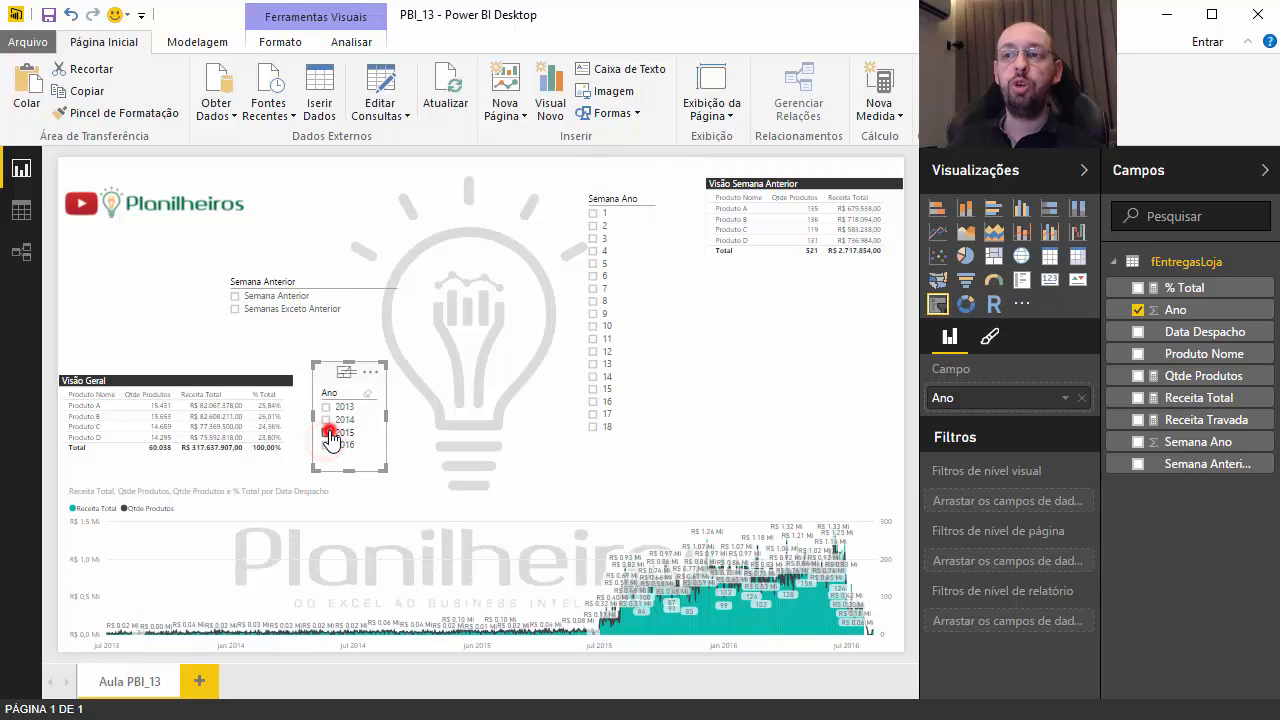
pyautogui.click(328, 433)
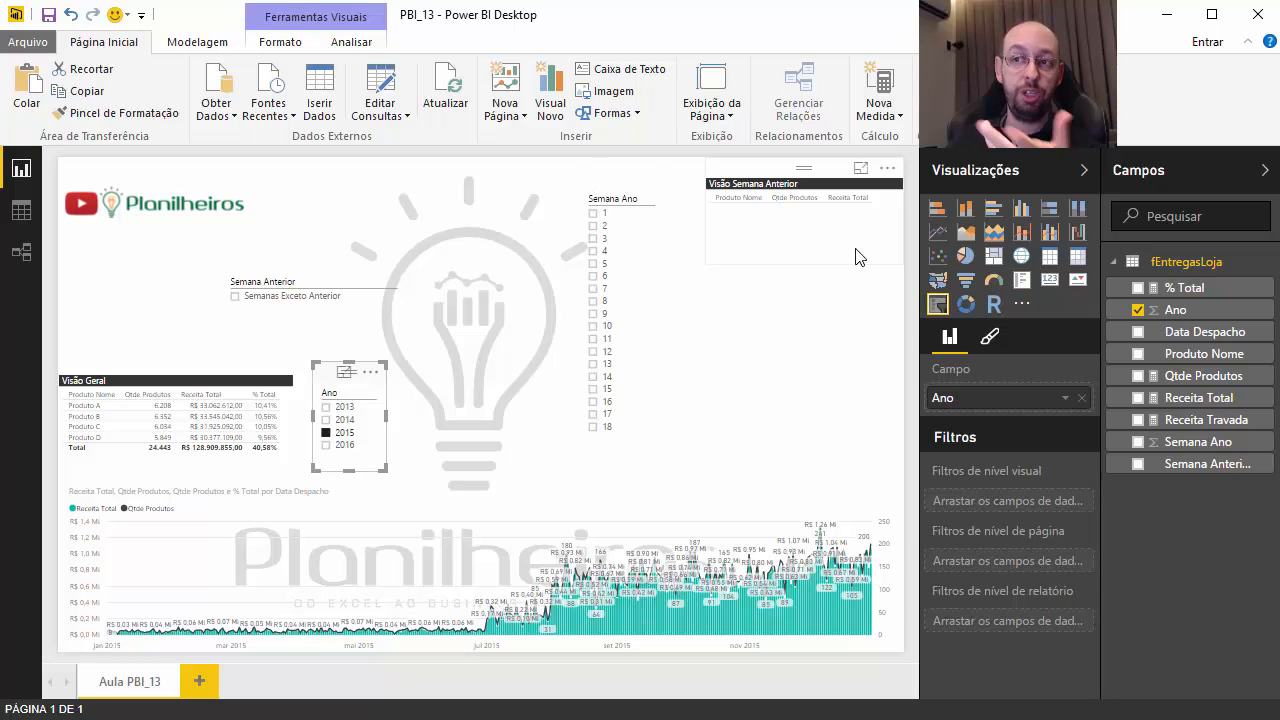
pyautogui.click(326, 420)
pyautogui.click(325, 407)
pyautogui.click(327, 452)
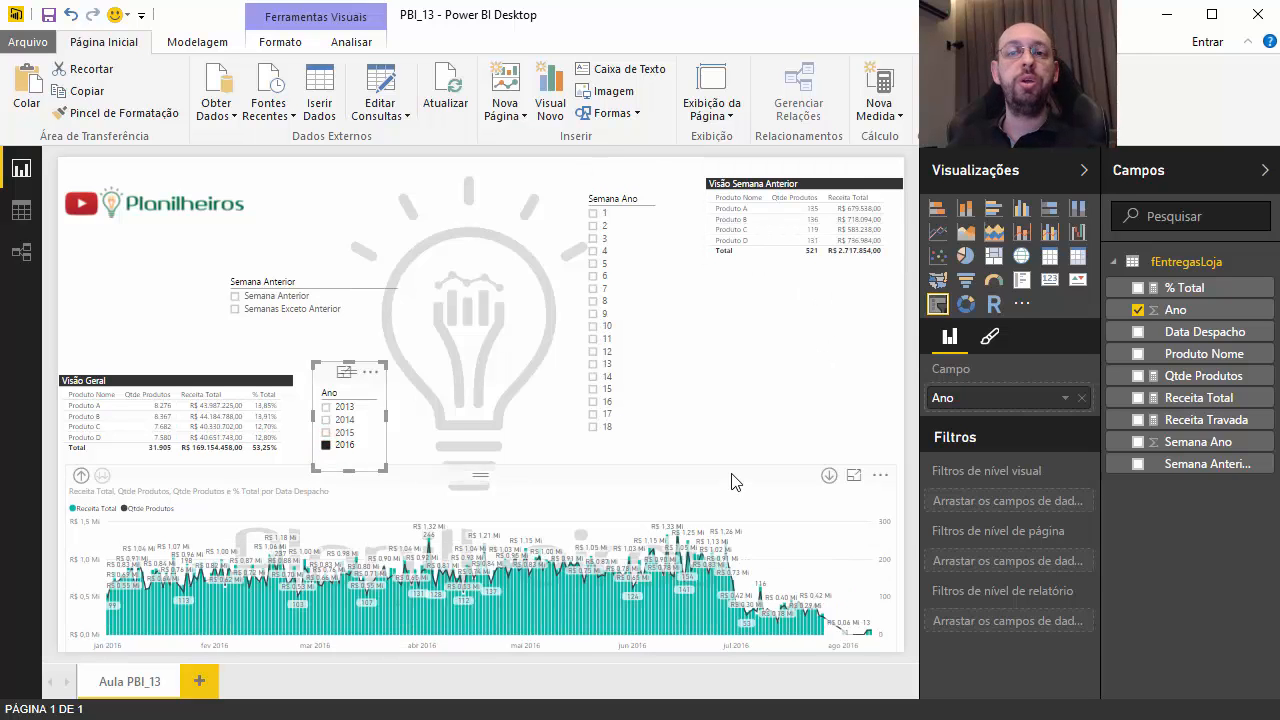
# Test both Semana Anterior slicer options against the Visão Semana Anterior table, clearing the slicer at the end.
pyautogui.click(276, 300)
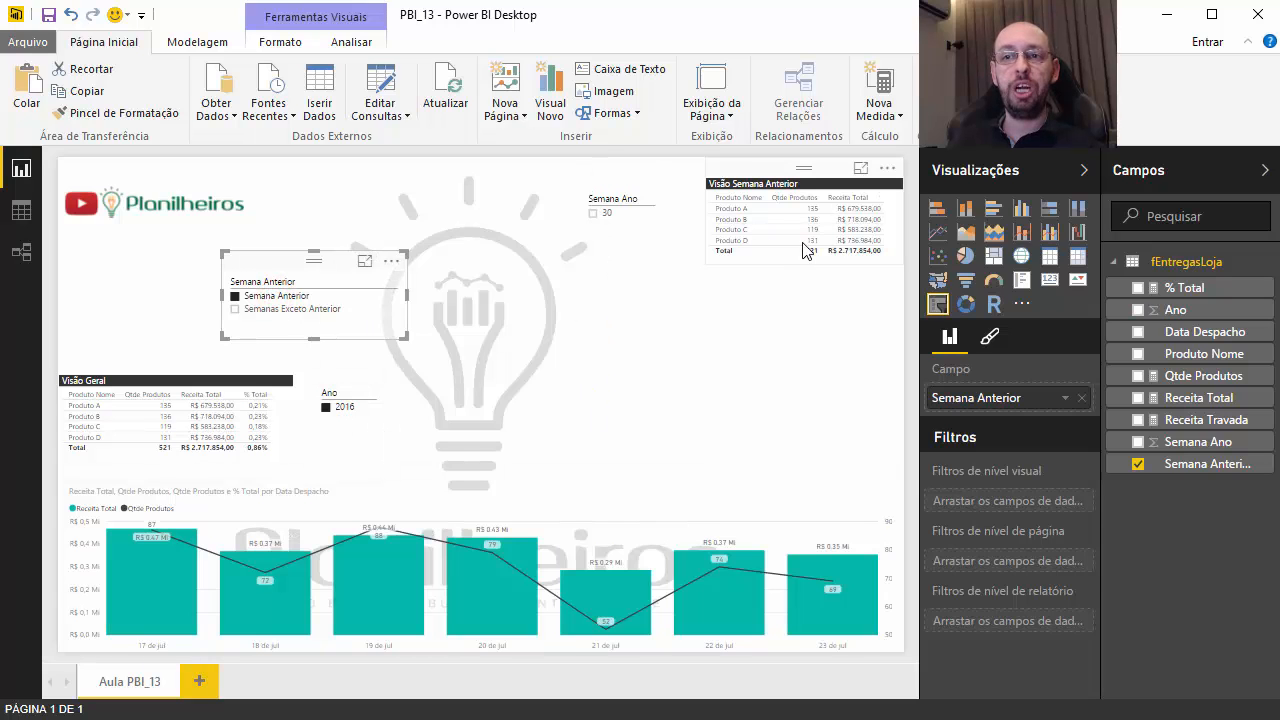
pyautogui.click(270, 321)
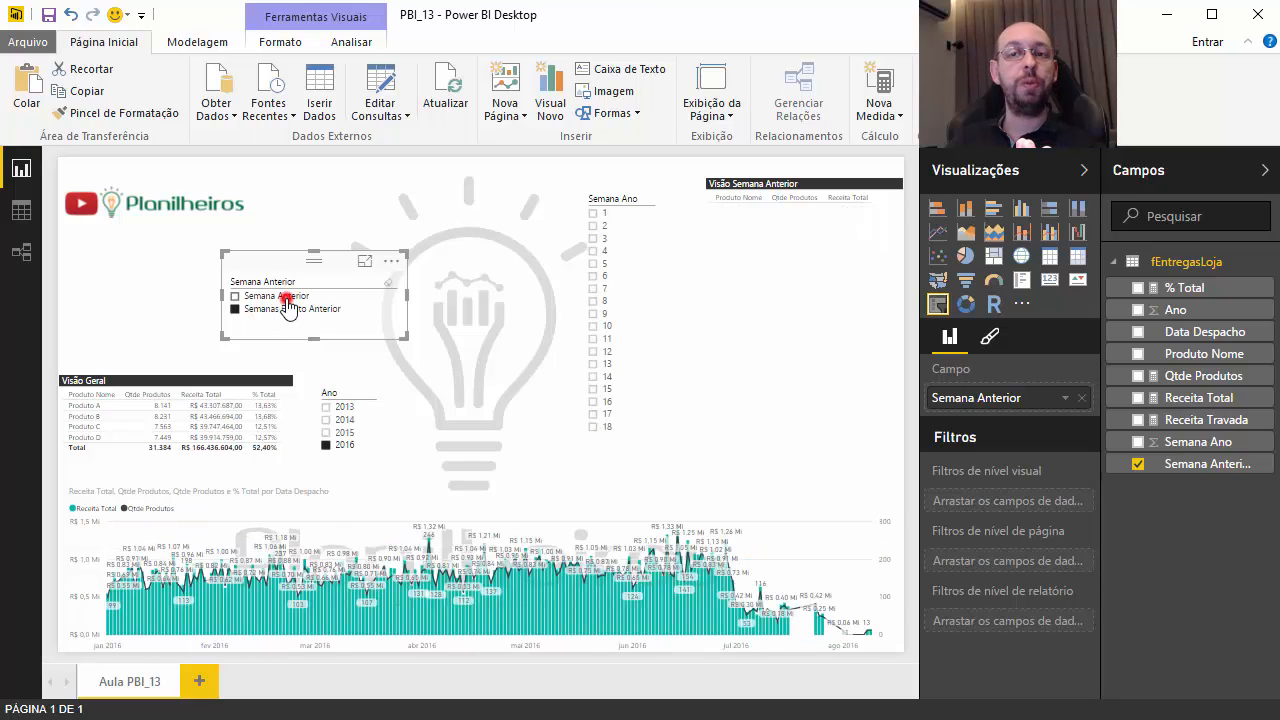
pyautogui.click(278, 296)
pyautogui.click(387, 284)
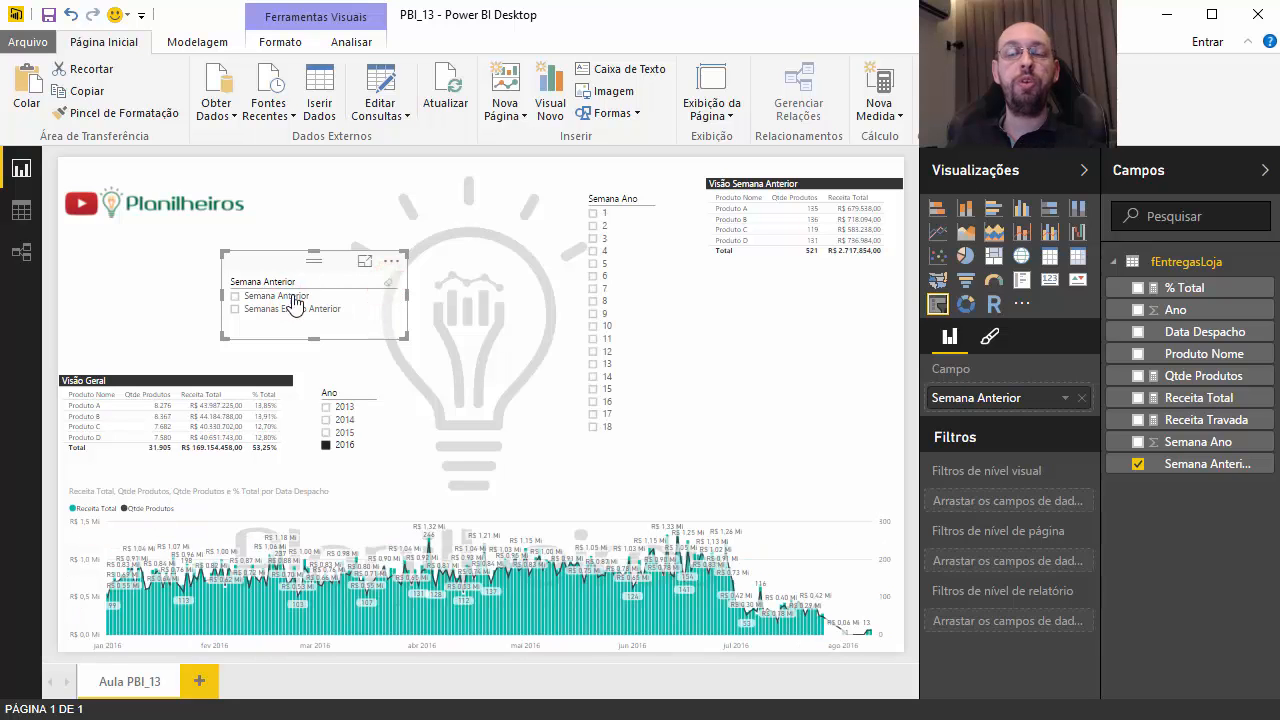
# Move the Semana Anterior slicer closer to the page's left edge and narrow it to fit its options.
pyautogui.moveTo(298, 268); pyautogui.dragTo(265, 264)
pyautogui.moveTo(370, 294); pyautogui.dragTo(336, 290)
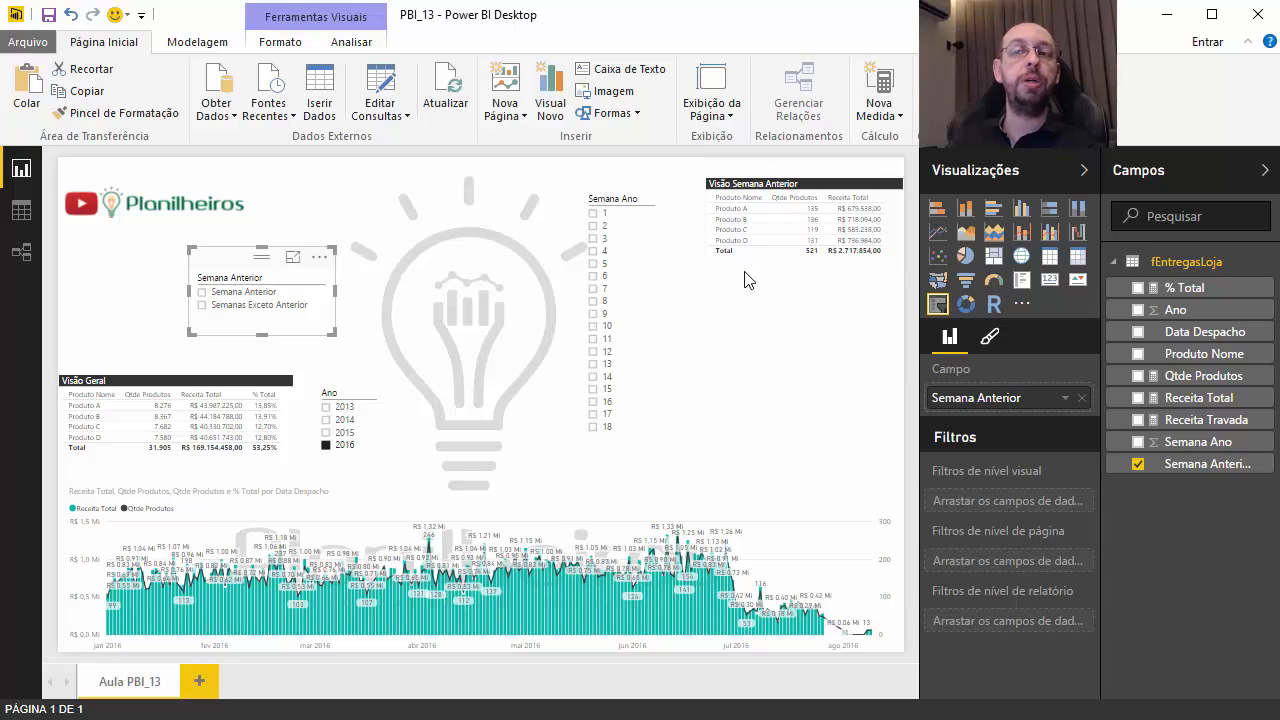
pyautogui.click(764, 321)
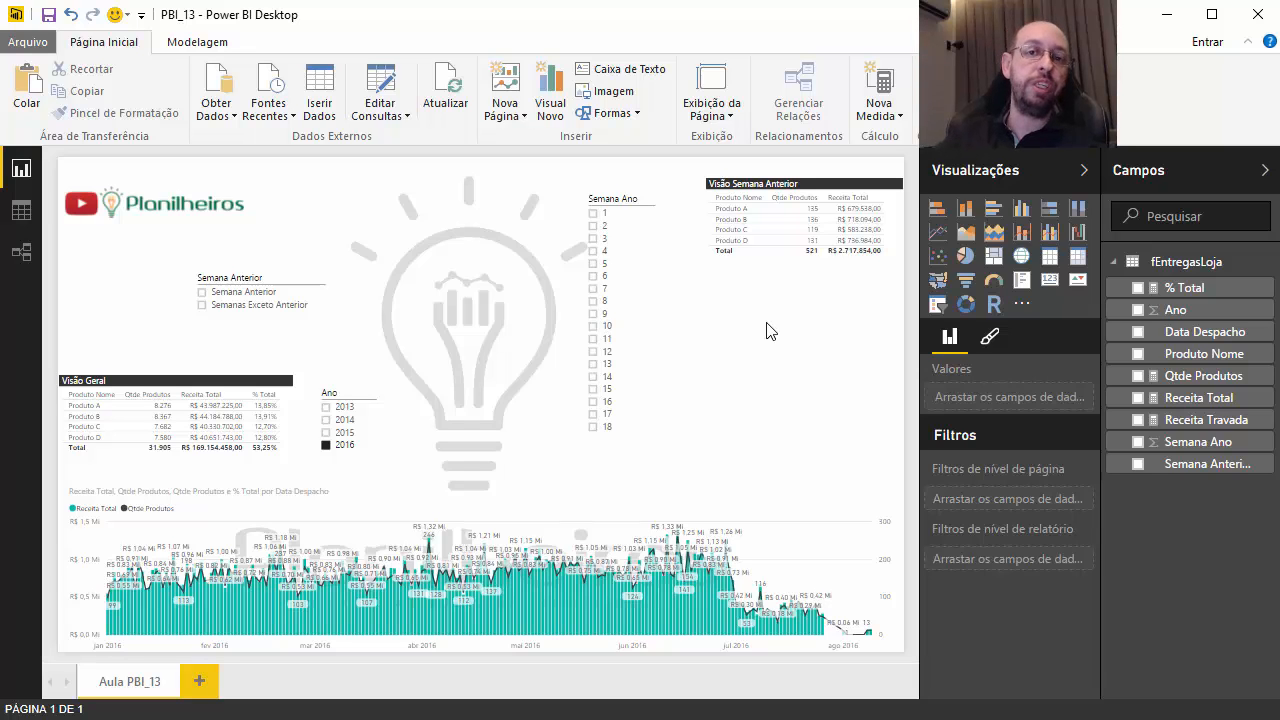
# Duplicate the Visão Semana Anterior table and place the copy directly below the original.
pyautogui.click(749, 345)
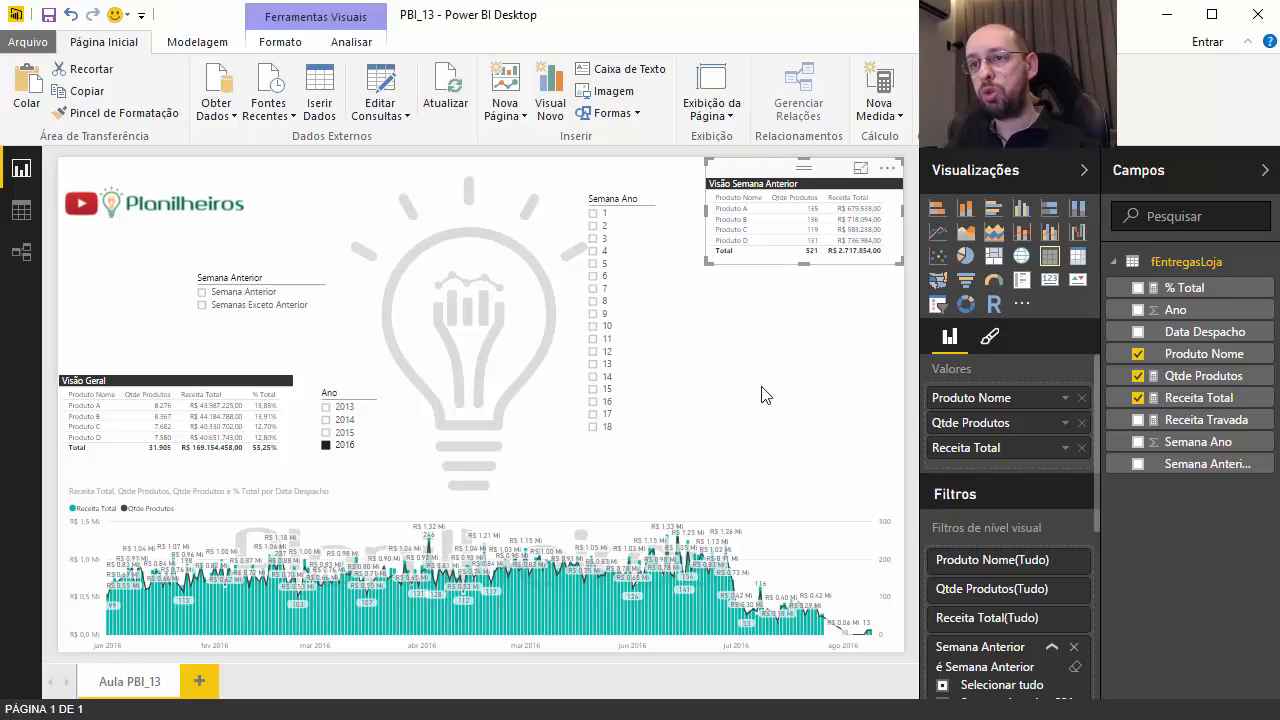
pyautogui.hotkey('ctrl', 'c')
pyautogui.hotkey('ctrl', 'v')
pyautogui.moveTo(752, 180); pyautogui.dragTo(748, 280)
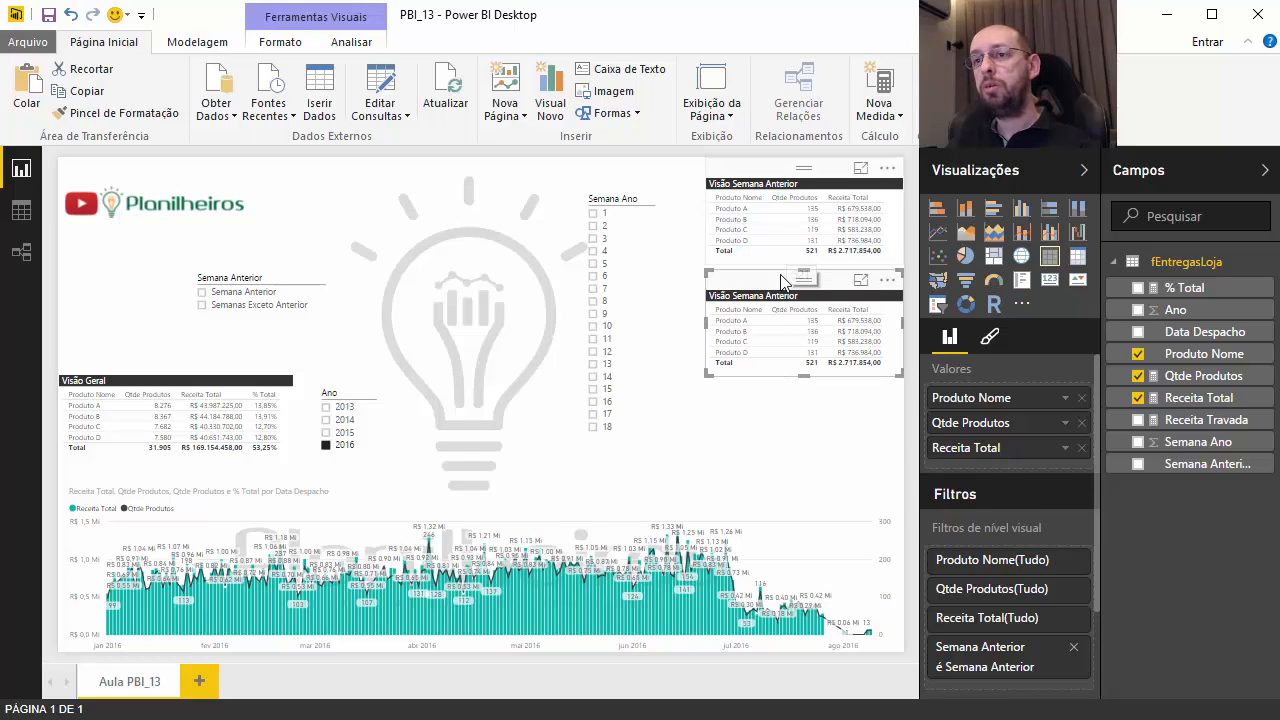
# Change the title of the copied table to "Visão Semana Atual".
pyautogui.click(989, 337)
pyautogui.click(976, 556)
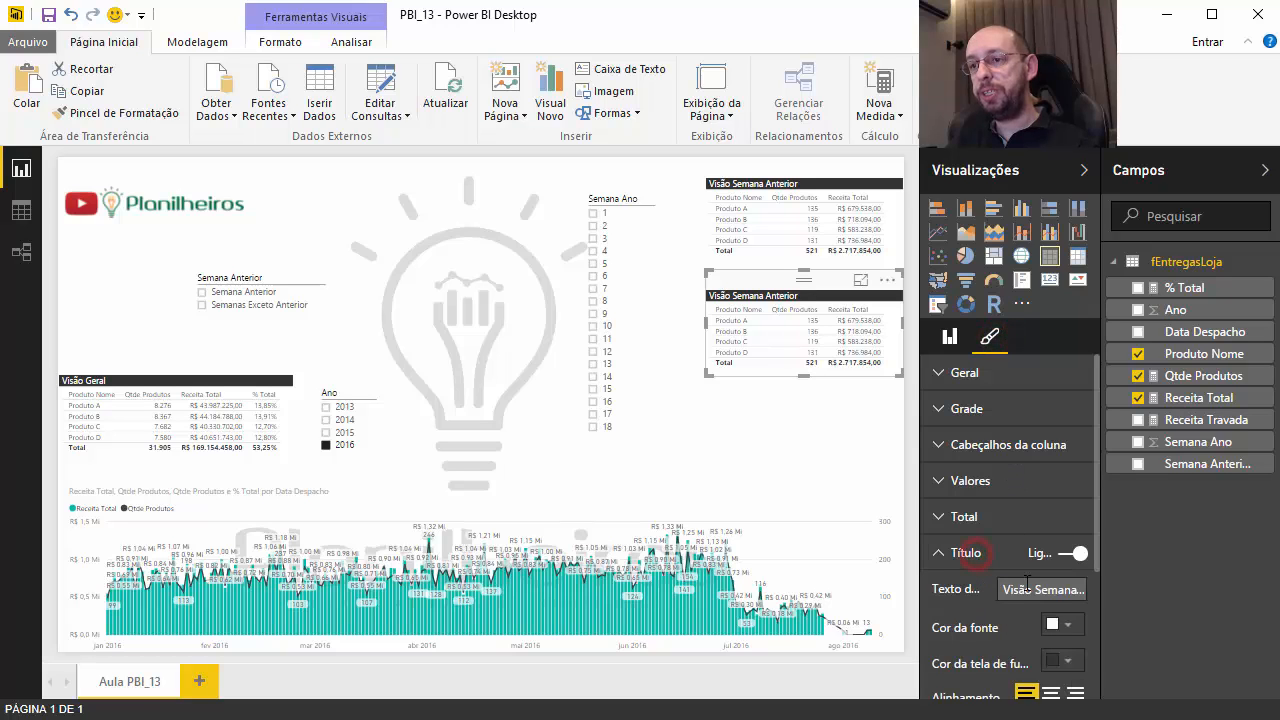
pyautogui.click(1040, 588)
pyautogui.press('End')
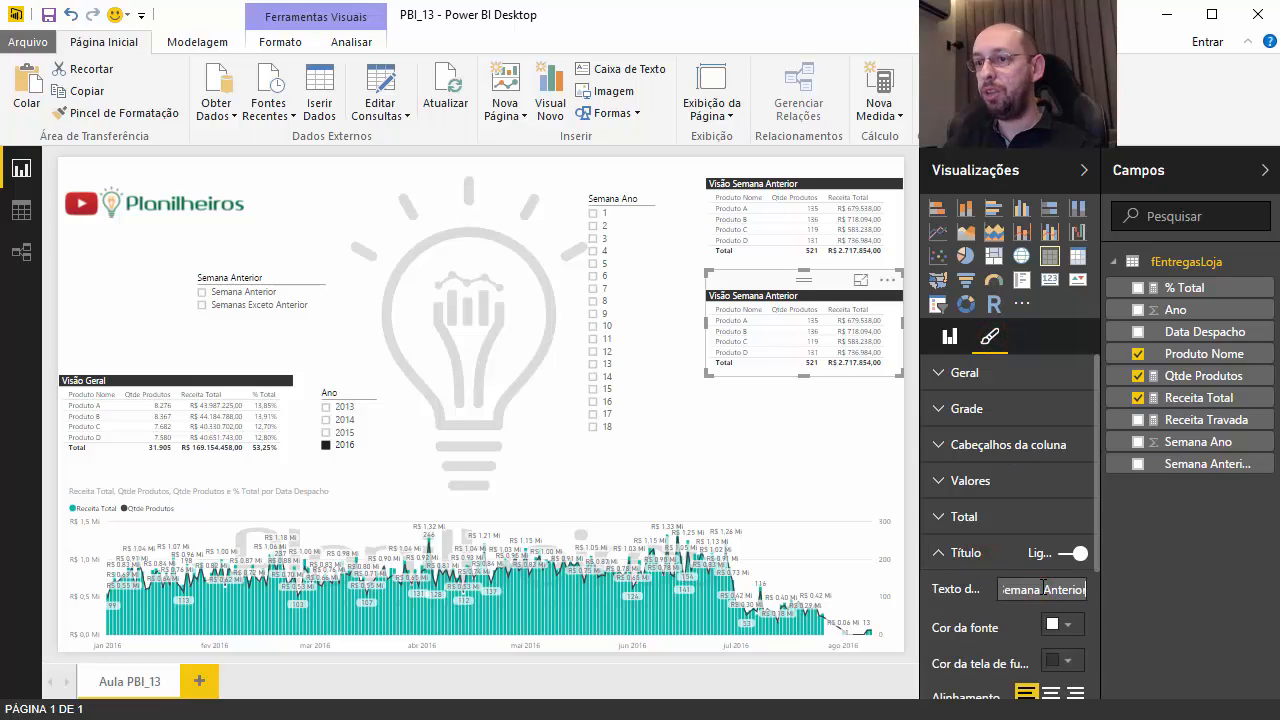
pyautogui.press('BackSpace')
pyautogui.press('BackSpace')
pyautogui.press('BackSpace')
pyautogui.press('BackSpace')
pyautogui.press('BackSpace')
pyautogui.press('BackSpace')
pyautogui.press('BackSpace')
pyautogui.write('tual')
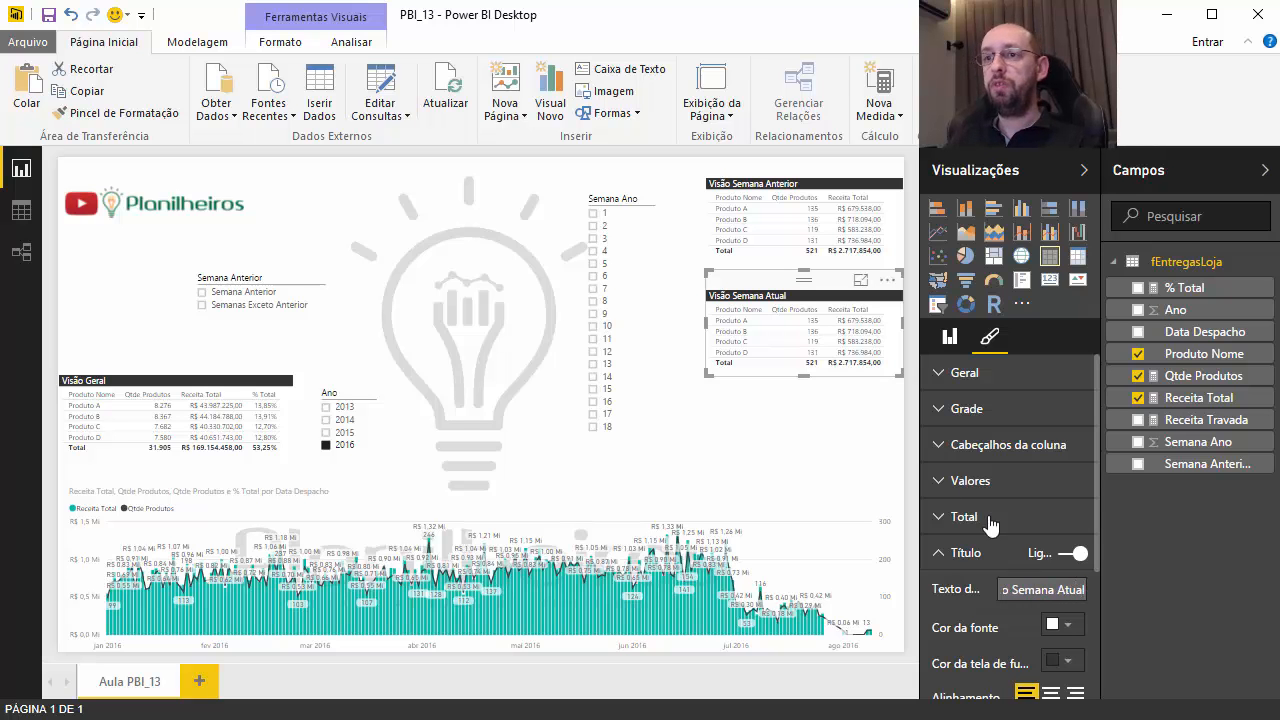
# Copy the custom column formula of Semana Anterior from the fEntregasLoja query, leaving that column unchanged.
pyautogui.click(778, 280)
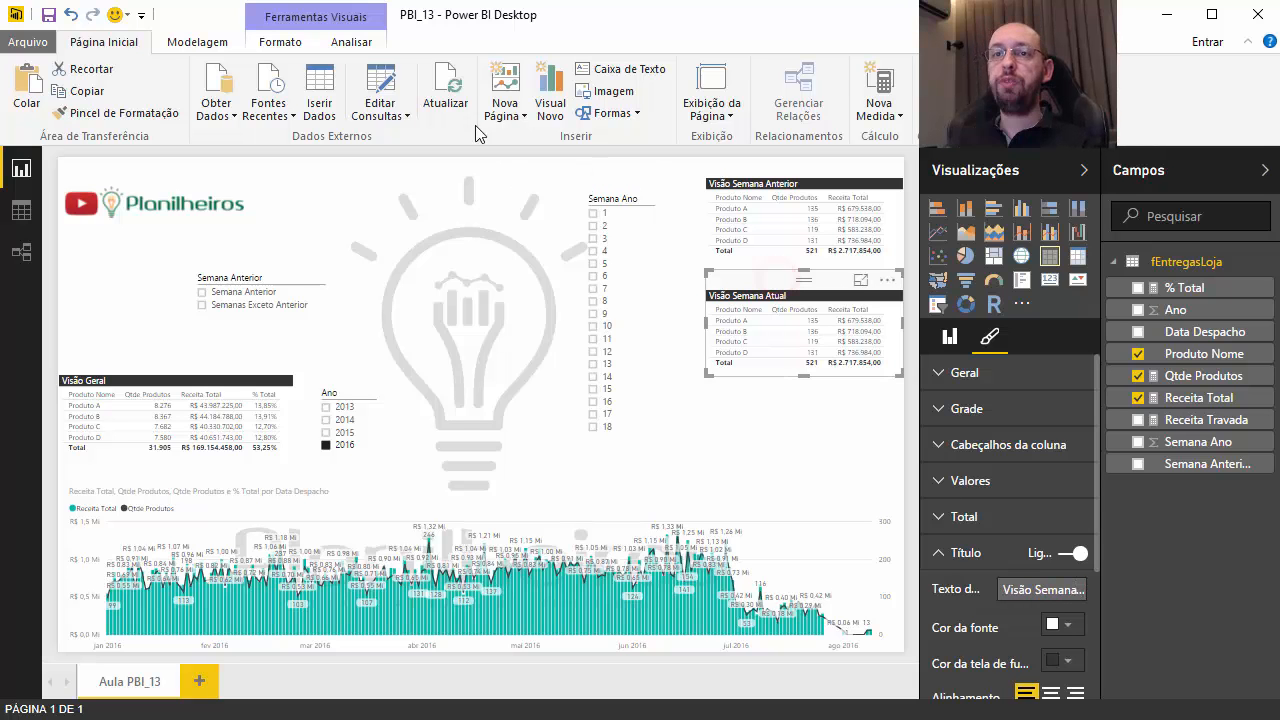
pyautogui.click(380, 85)
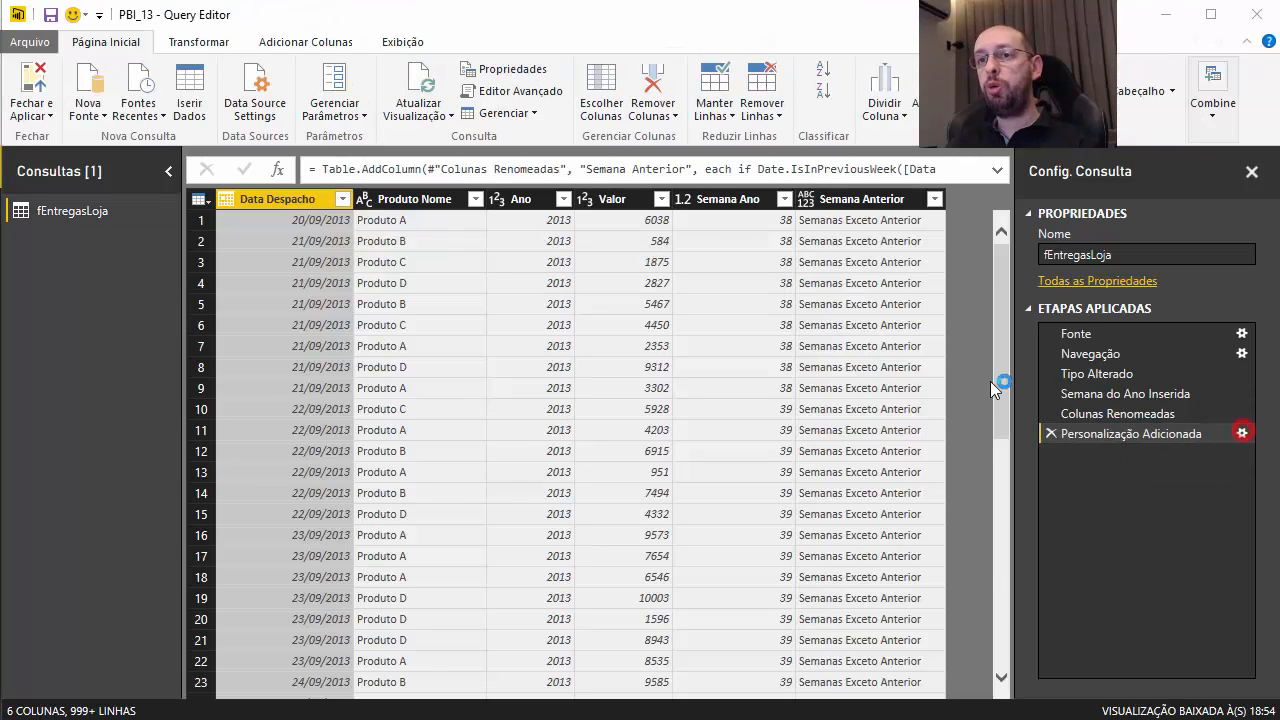
pyautogui.click(1242, 433)
pyautogui.tripleClick(619, 312)
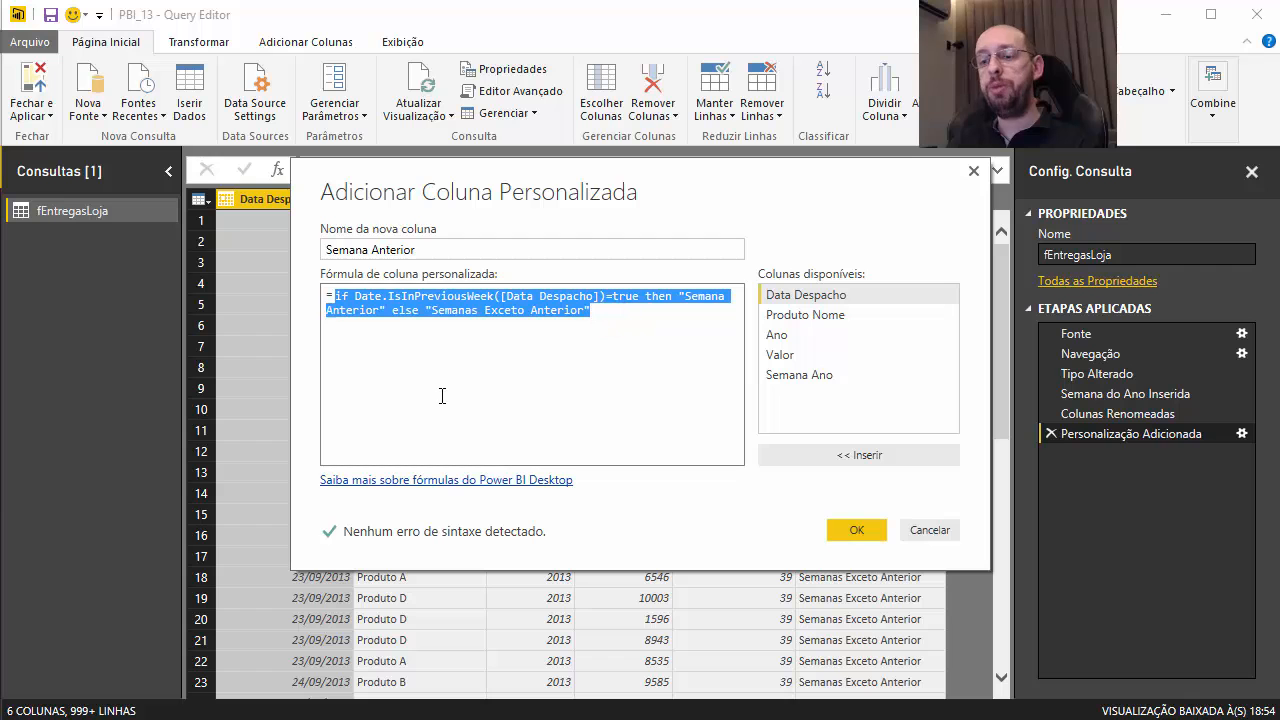
pyautogui.click(910, 530)
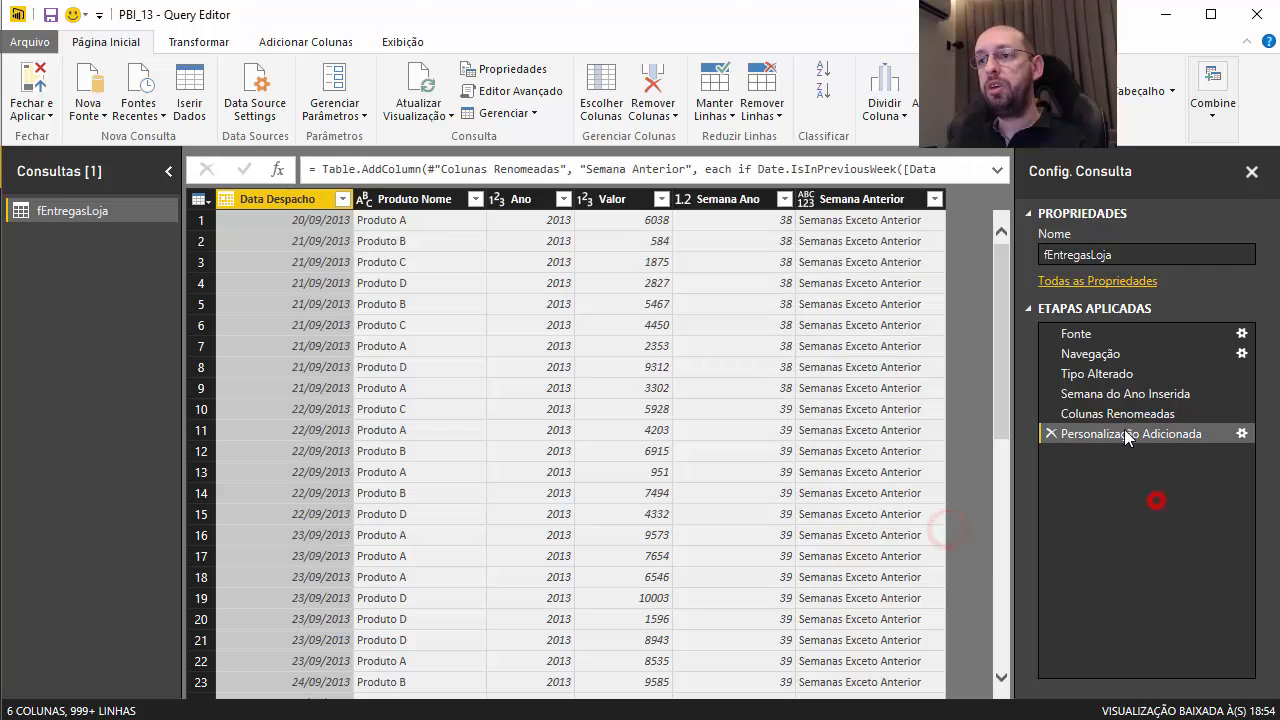
# Start a new custom column named "Semana Atual" and paste the copied Semana Anterior formula into it.
pyautogui.click(305, 42)
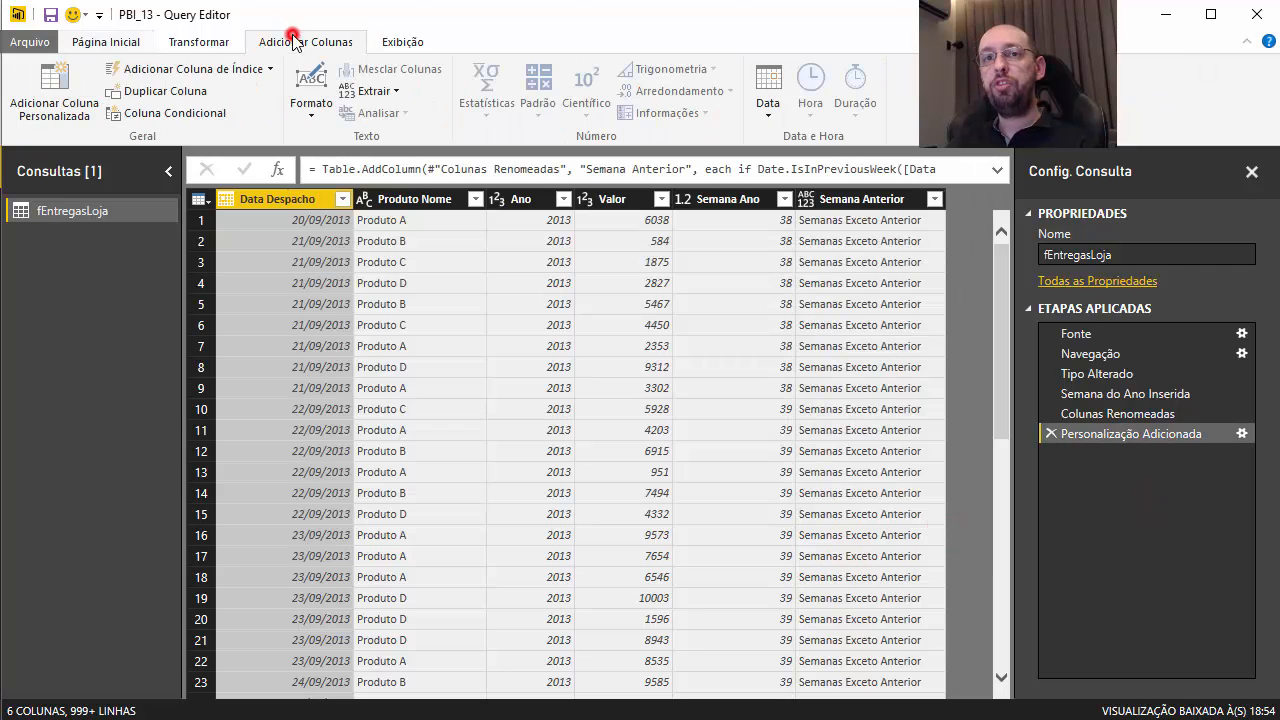
pyautogui.click(40, 90)
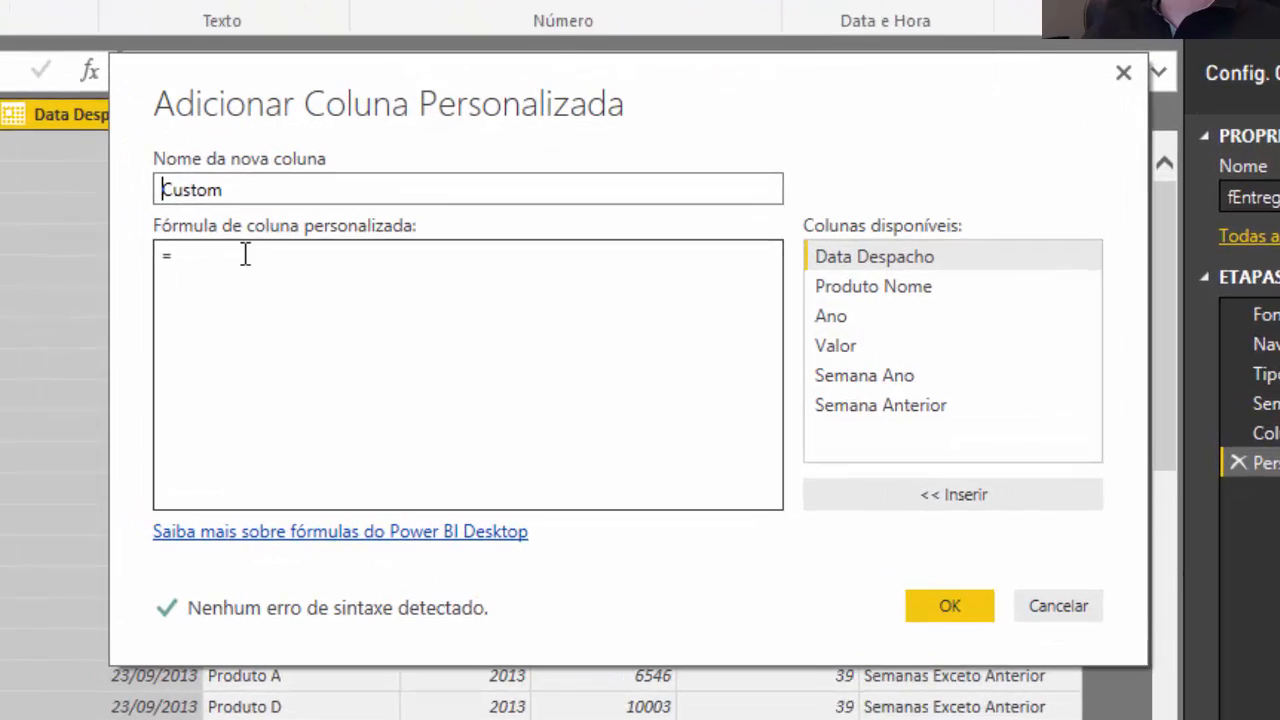
pyautogui.doubleClick(230, 186)
pyautogui.write('Semana Atu')
pyautogui.press('Tab')
pyautogui.hotkey('ctrl', 'v')
pyautogui.click(240, 252)
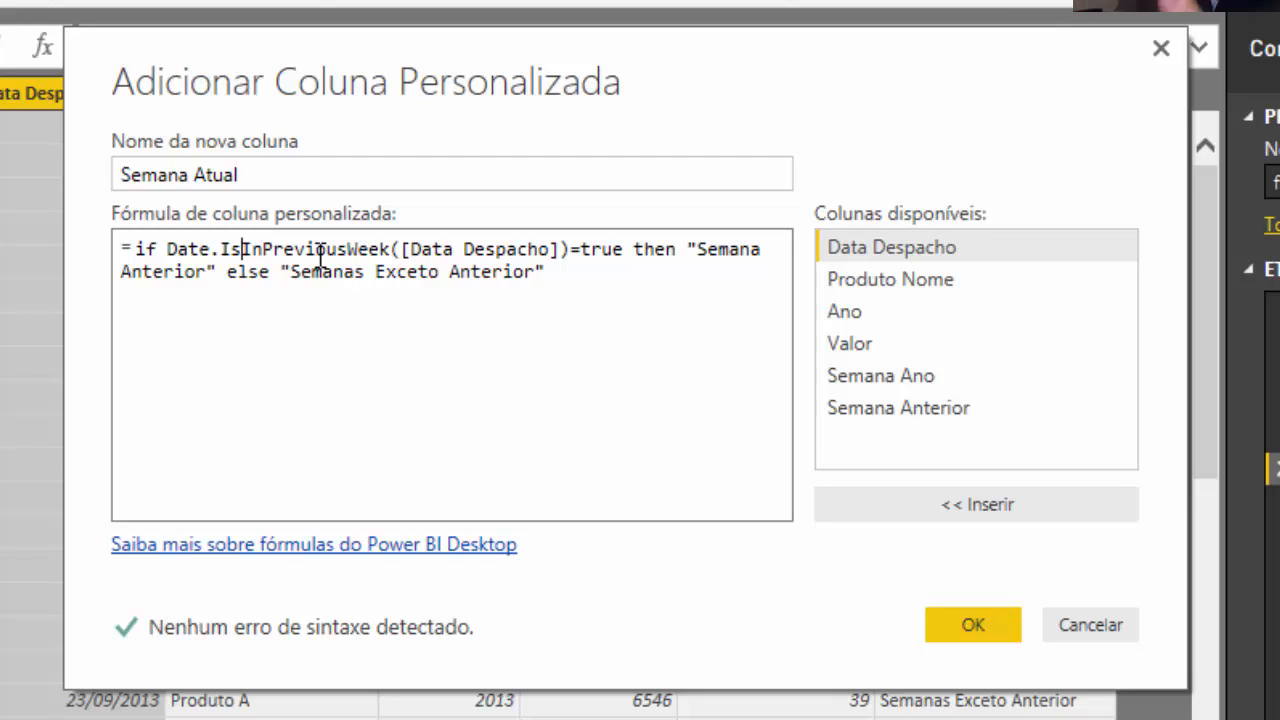
# Change the formula to Date.IsInCurrentWeek with results "Semana Atual" and "Semanas Exceto Atual", then create the column and apply the query changes to the report.
pyautogui.moveTo(264, 248); pyautogui.dragTo(348, 249)
pyautogui.press('BackSpace')
pyautogui.write('Current')
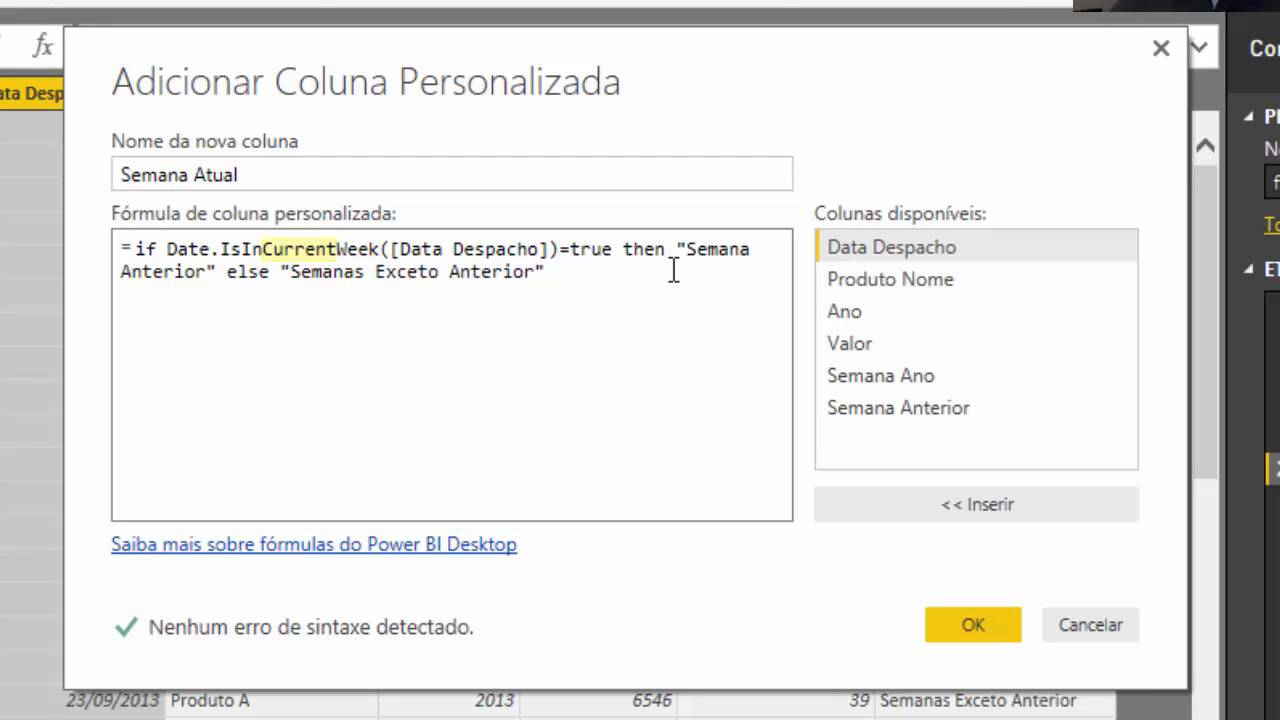
pyautogui.moveTo(204, 276); pyautogui.dragTo(131, 274)
pyautogui.write('tual')
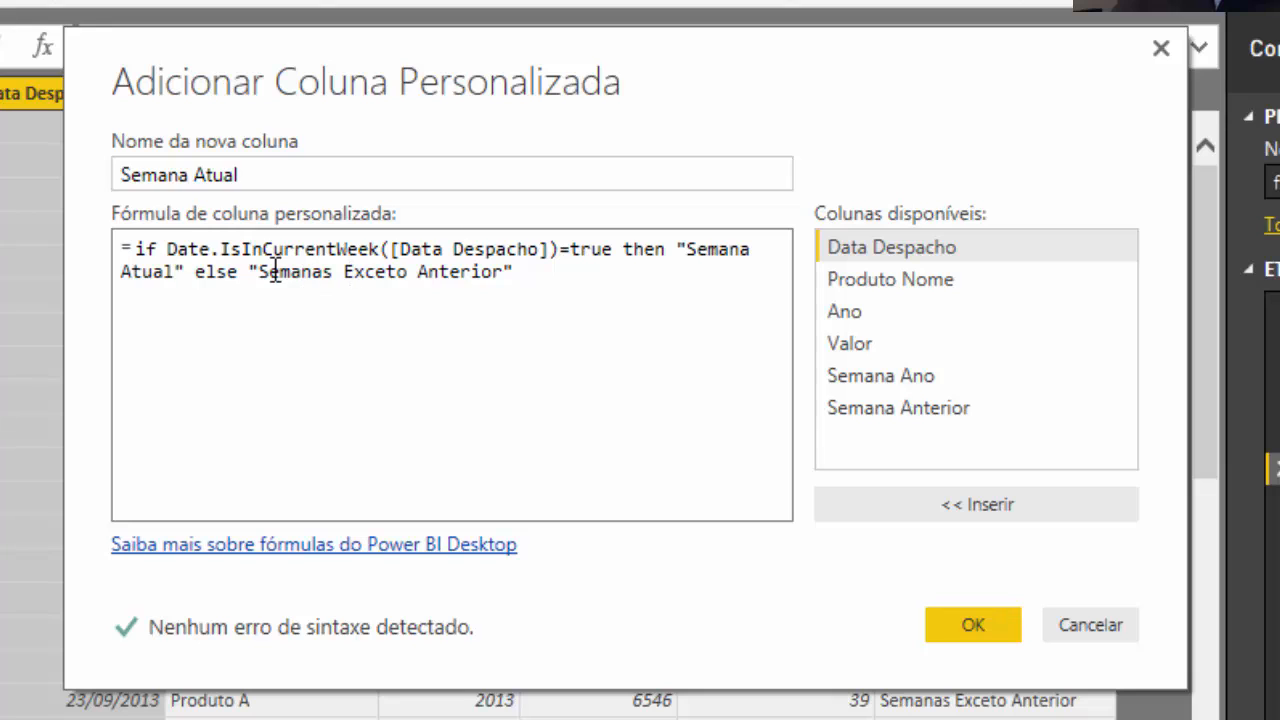
pyautogui.moveTo(418, 272); pyautogui.dragTo(504, 289)
pyautogui.write('Atual')
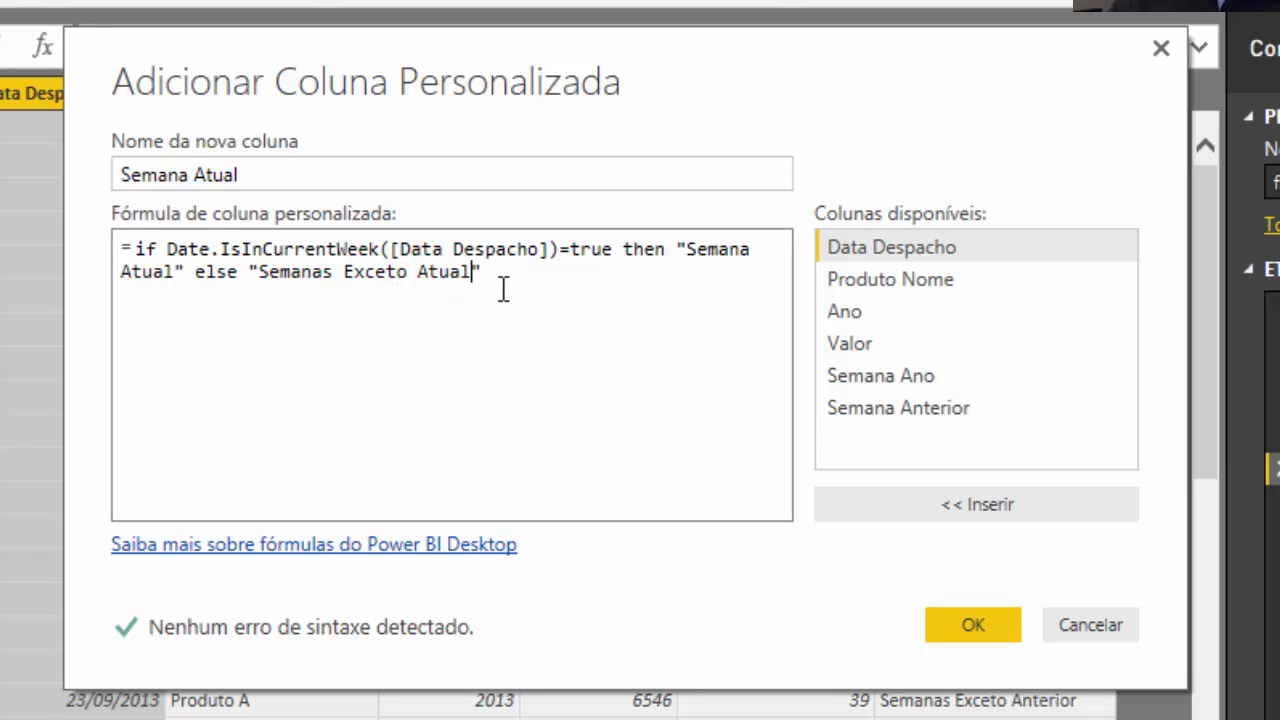
pyautogui.click(966, 628)
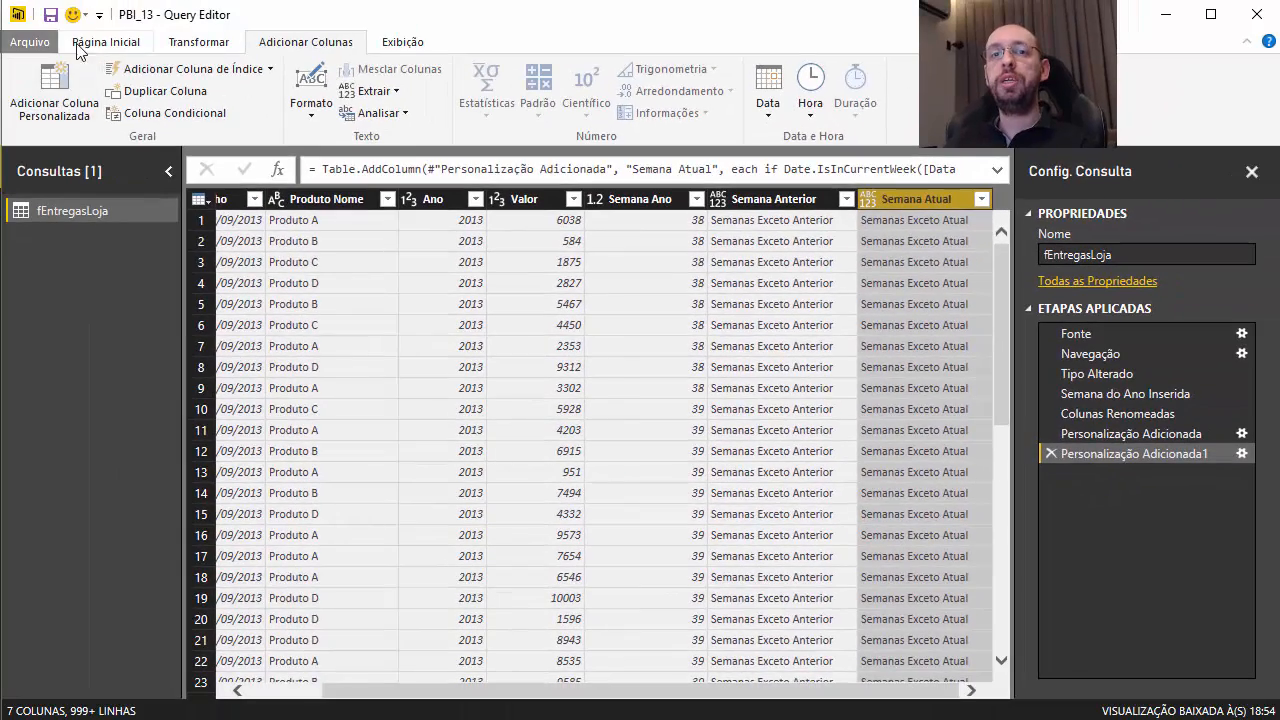
pyautogui.click(60, 15)
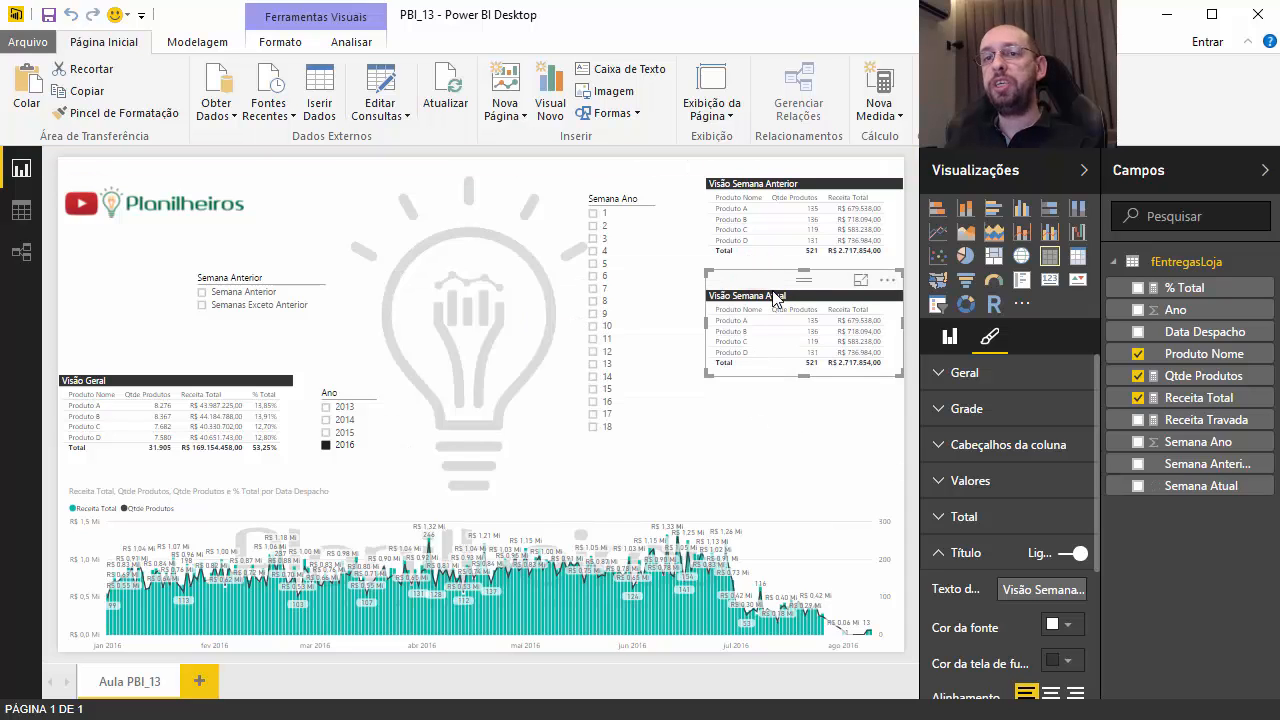
# Move the Semana Ano slicer beside the Planilheiros logo and the Semana Anterior slicer beside the Visão Semana Anterior table.
pyautogui.click(230, 262)
pyautogui.moveTo(230, 262); pyautogui.dragTo(464, 382)
pyautogui.moveTo(603, 190); pyautogui.dragTo(269, 190)
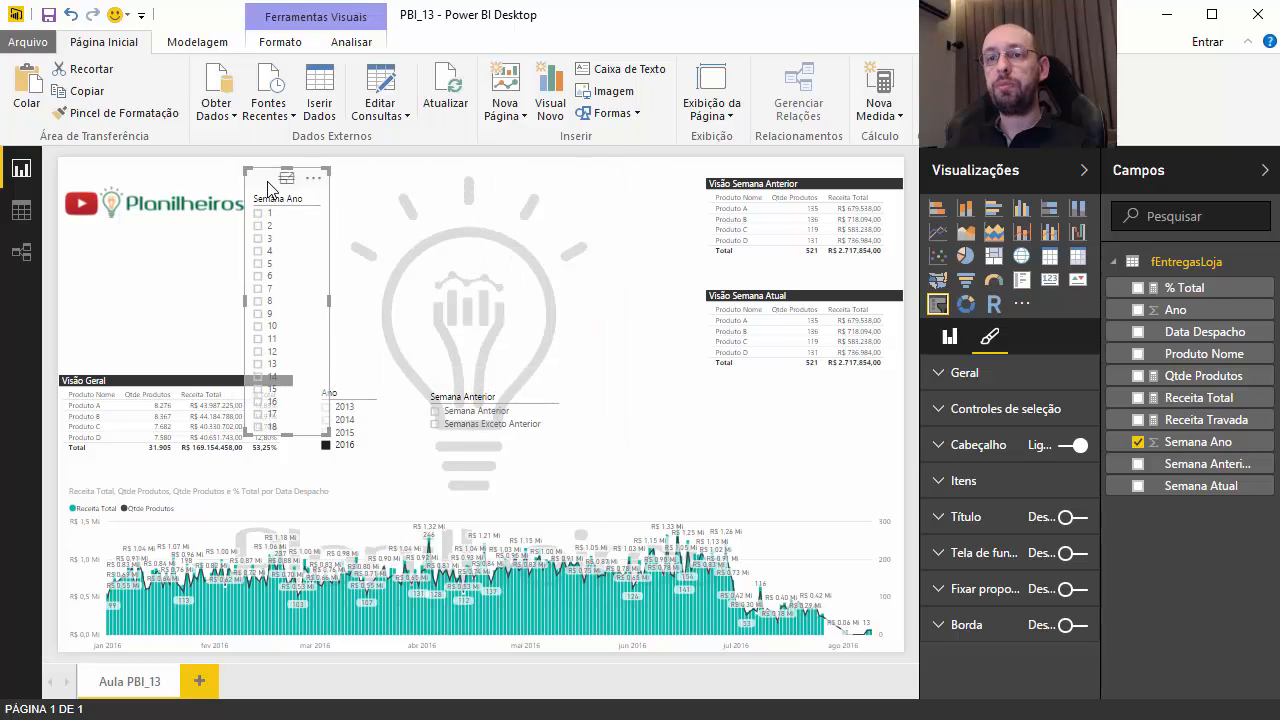
pyautogui.moveTo(440, 374); pyautogui.dragTo(490, 245)
pyautogui.moveTo(516, 171); pyautogui.dragTo(598, 194)
pyautogui.click(596, 440)
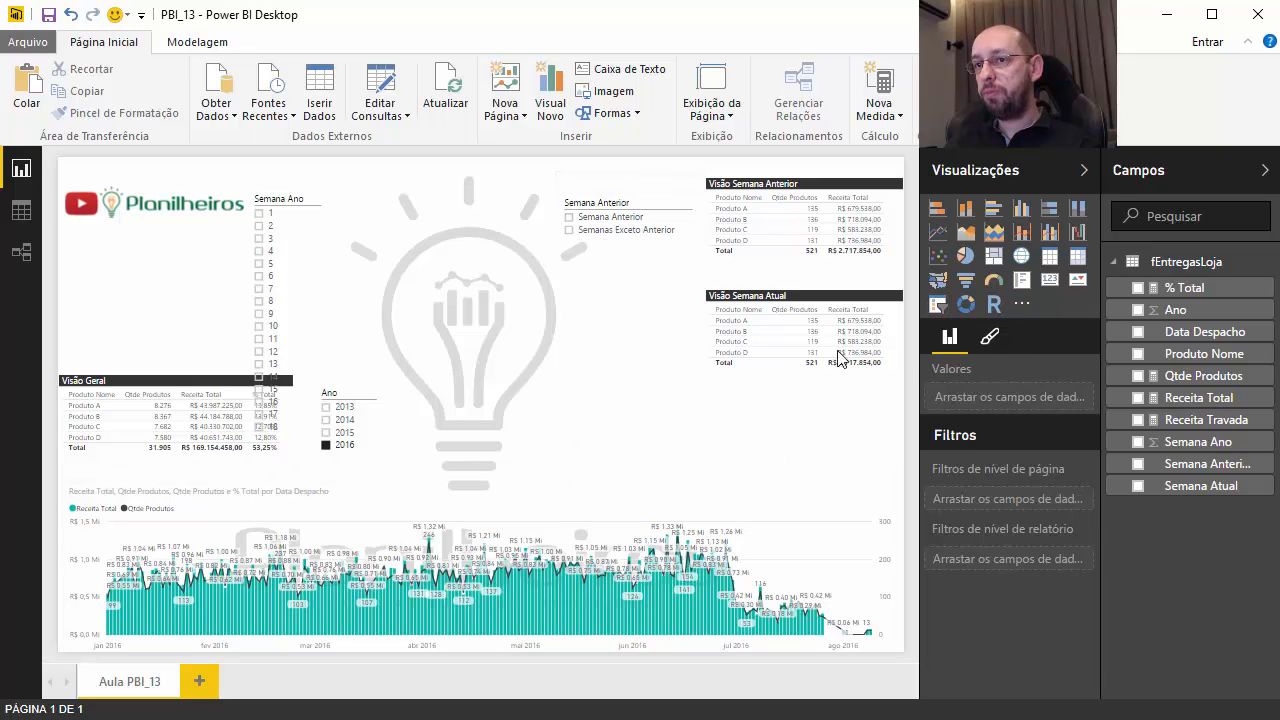
# Add a Semana Atual slicer, shrink it to fit its options and place it beside the Visão Semana Atual table.
pyautogui.click(1138, 486)
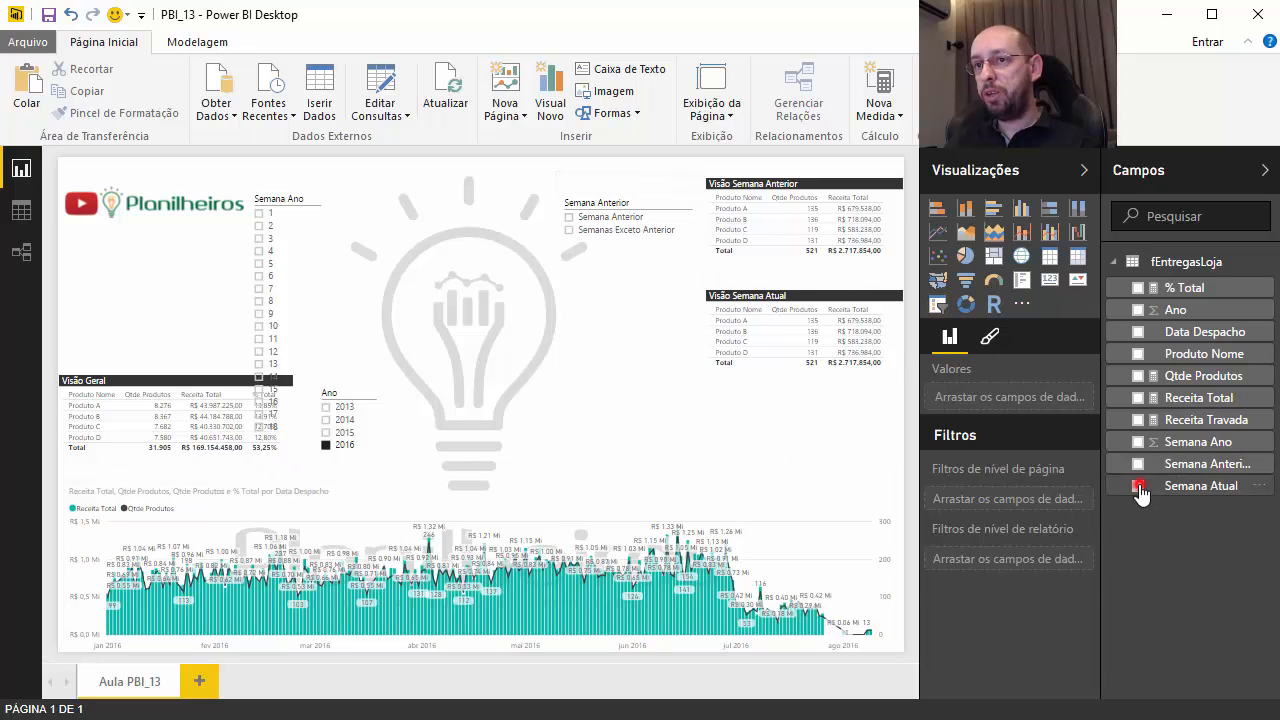
pyautogui.click(938, 306)
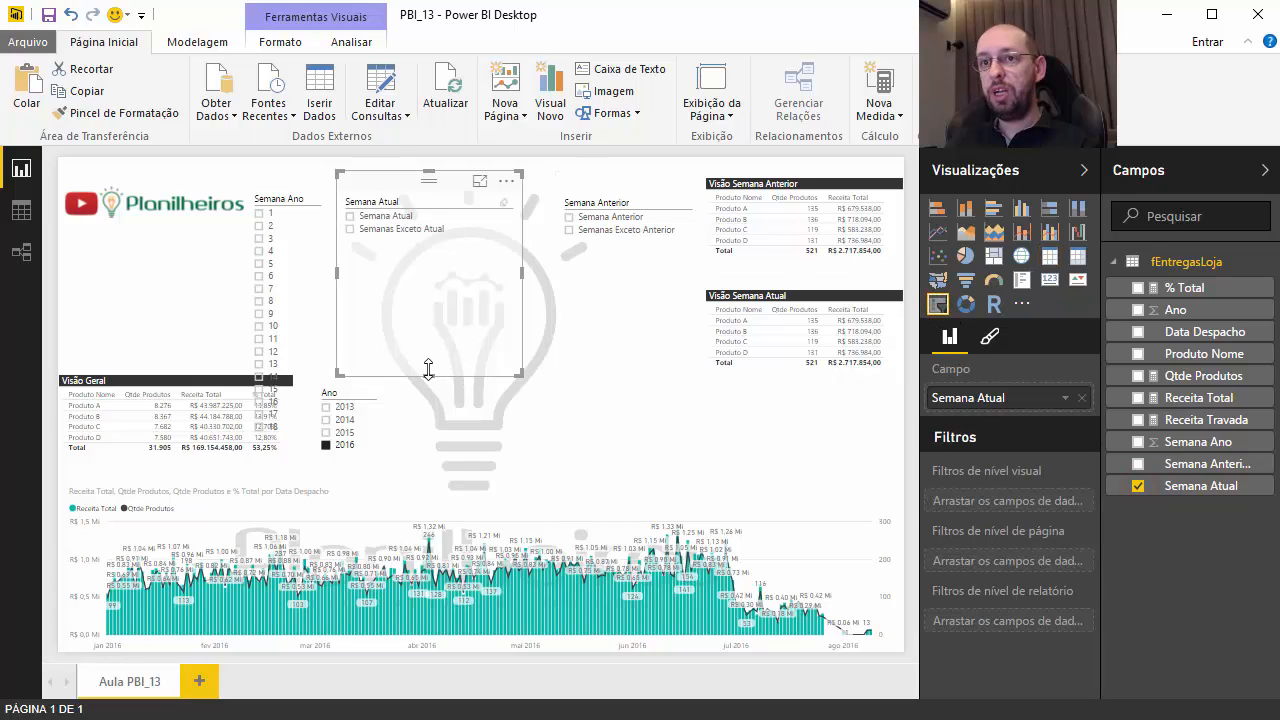
pyautogui.moveTo(430, 347); pyautogui.dragTo(435, 253)
pyautogui.moveTo(388, 180); pyautogui.dragTo(566, 290)
pyautogui.moveTo(698, 321); pyautogui.dragTo(642, 319)
pyautogui.moveTo(538, 296); pyautogui.dragTo(581, 292)
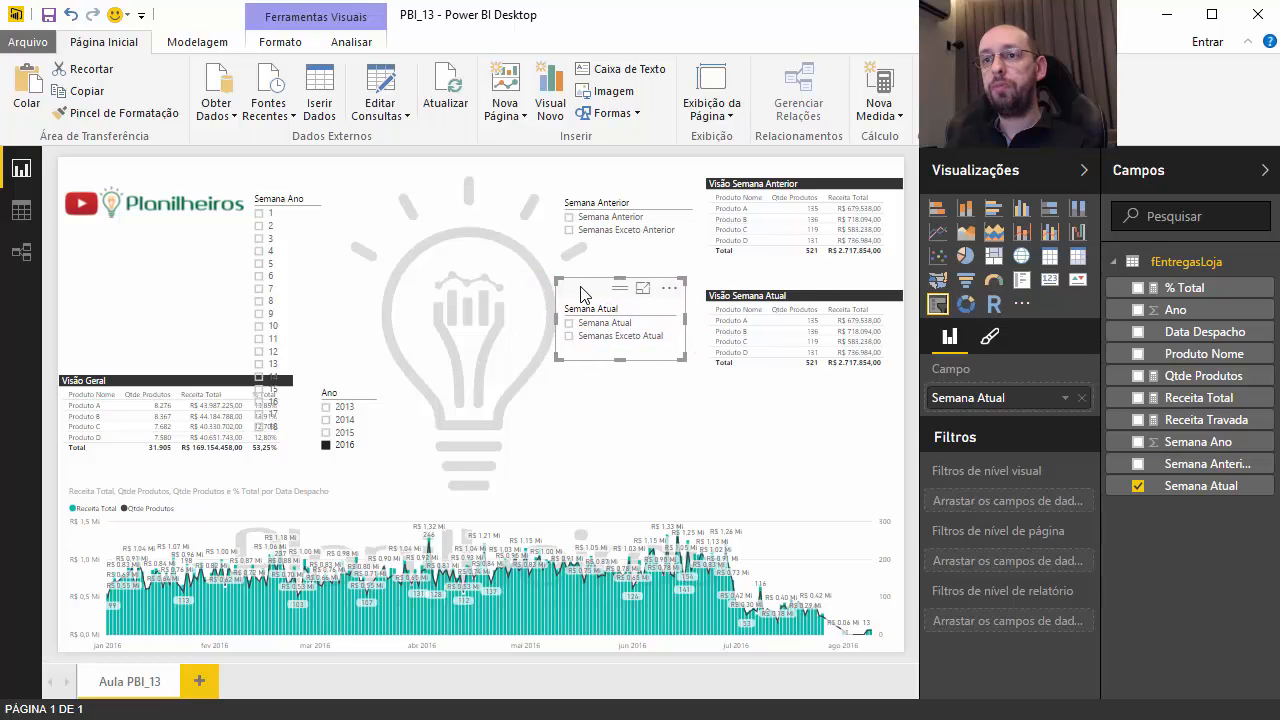
pyautogui.click(612, 395)
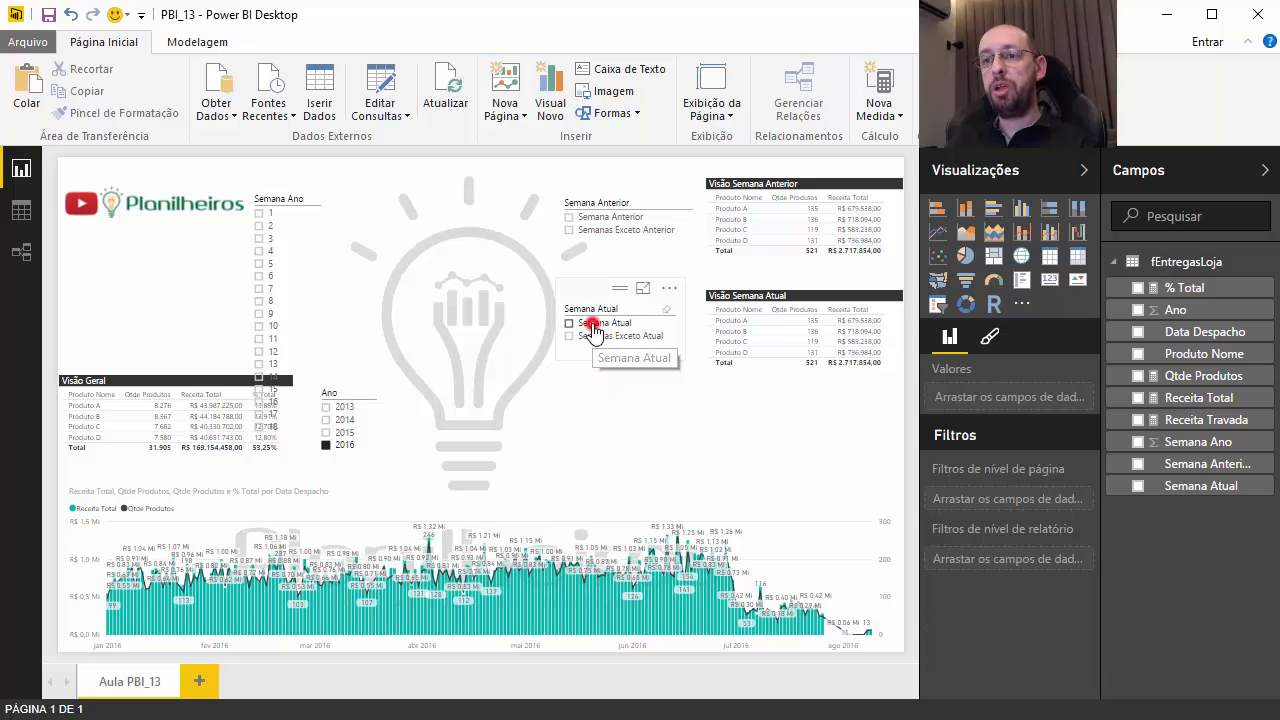
# Test both Semana Atual slicer options and Semanas Exceto Anterior against the tables and chart, clearing both slicers at the end.
pyautogui.click(594, 329)
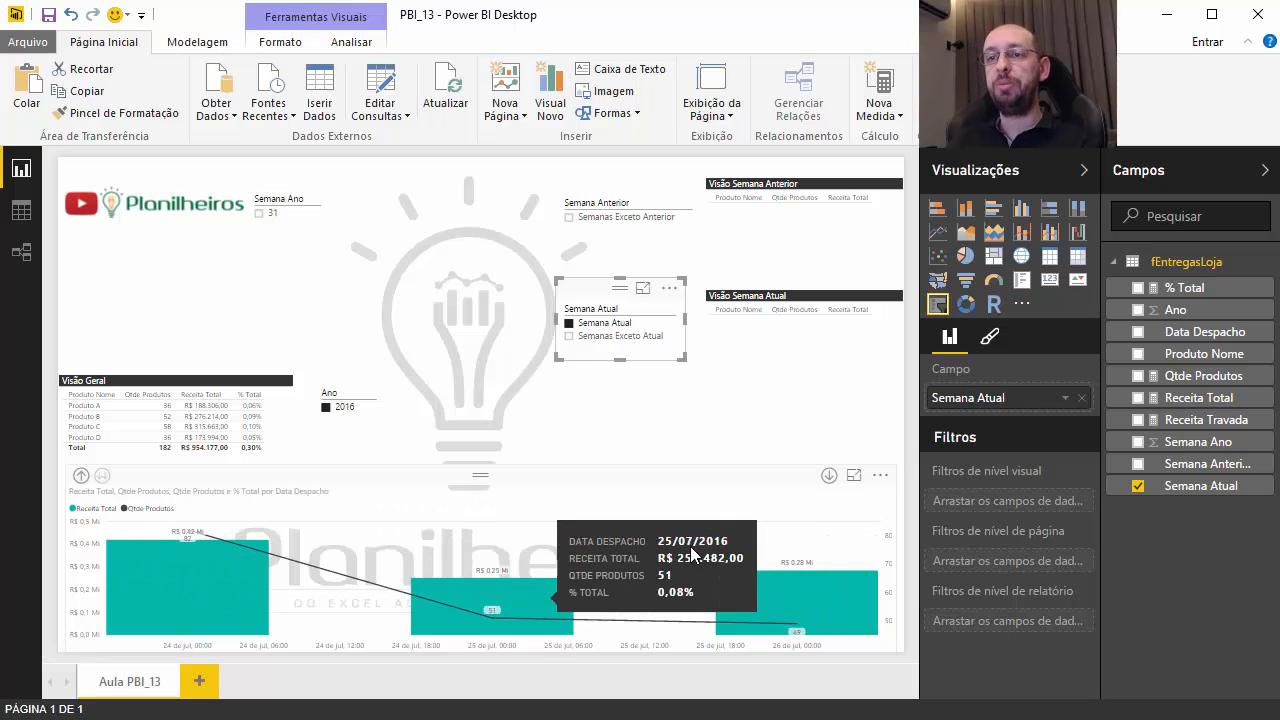
pyautogui.click(614, 337)
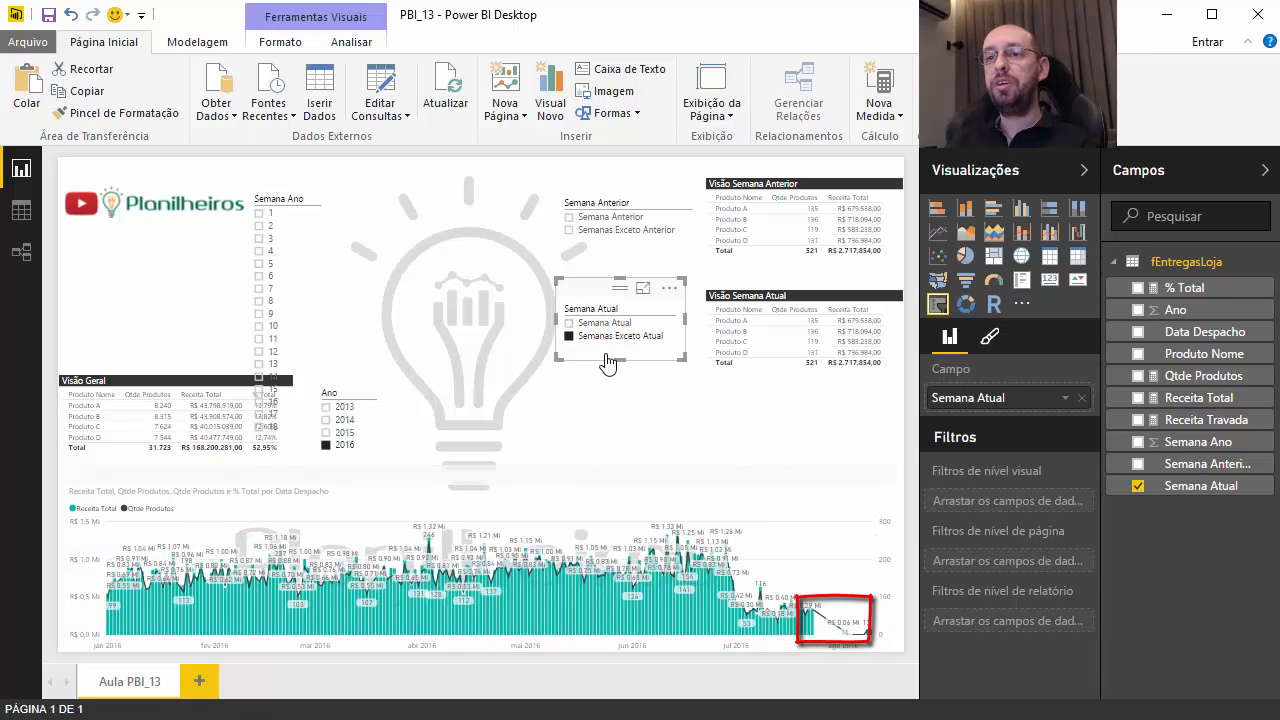
pyautogui.click(603, 340)
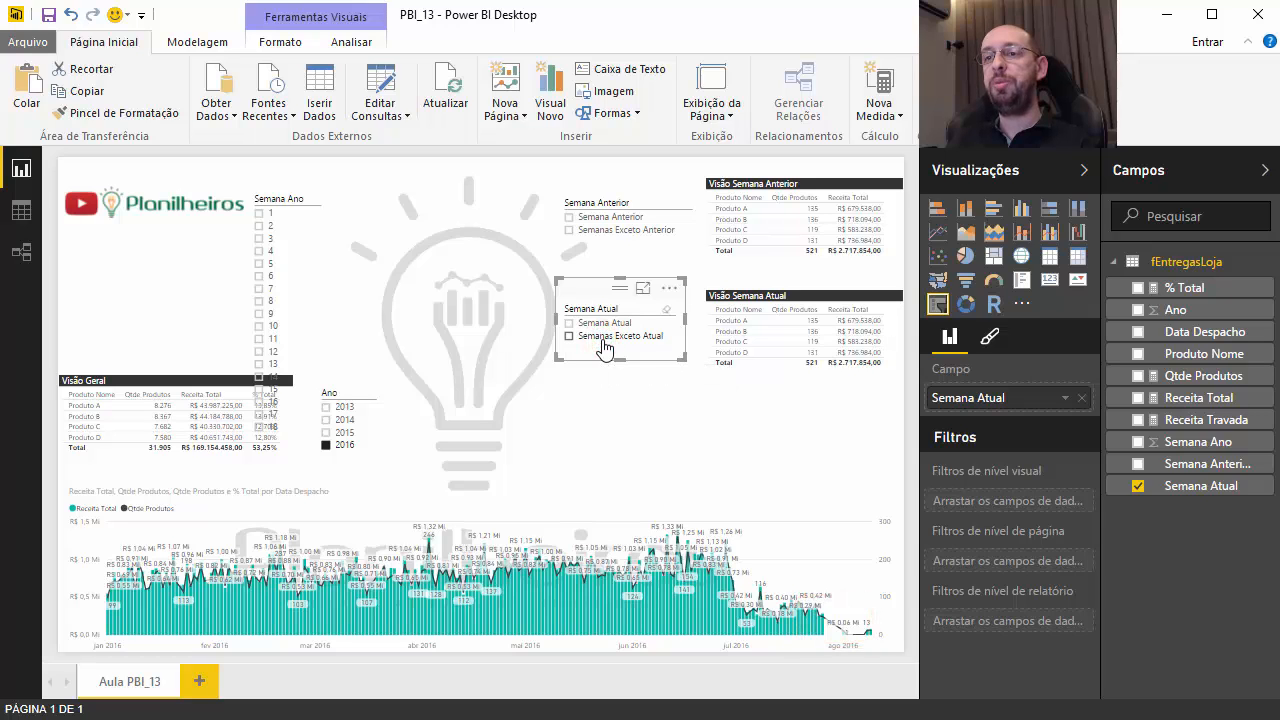
pyautogui.click(603, 232)
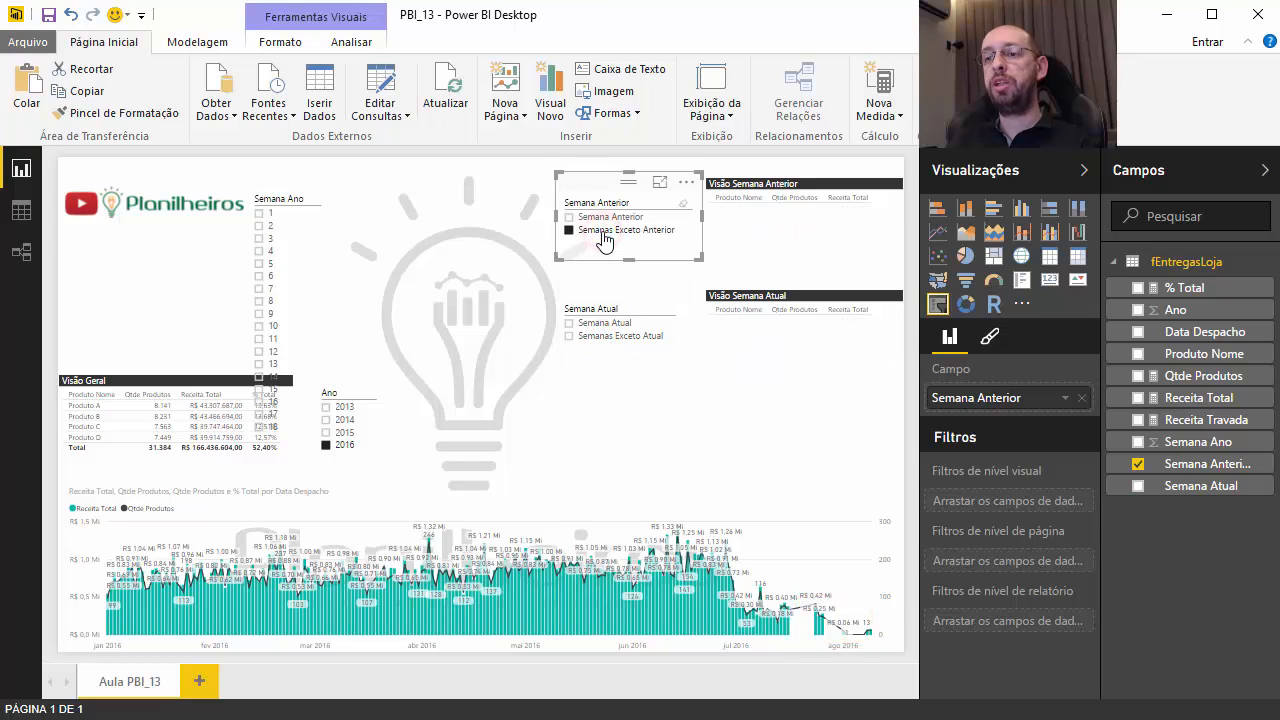
pyautogui.click(607, 338)
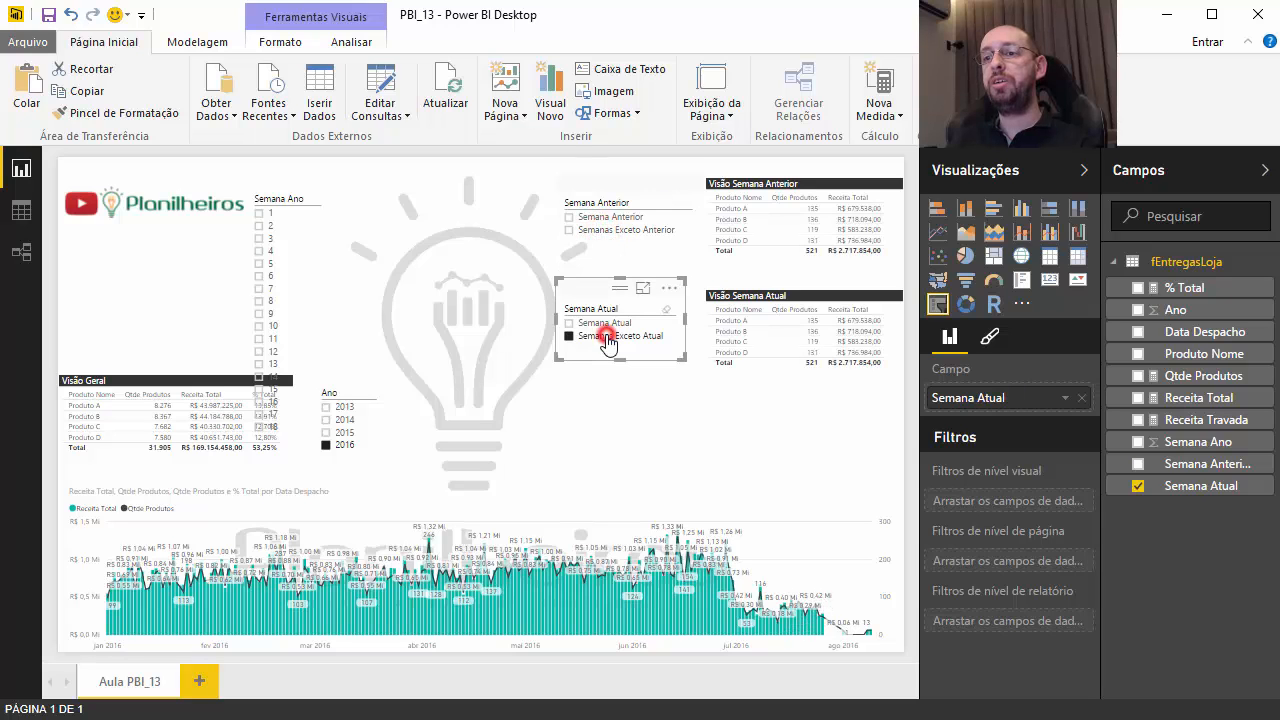
pyautogui.click(607, 339)
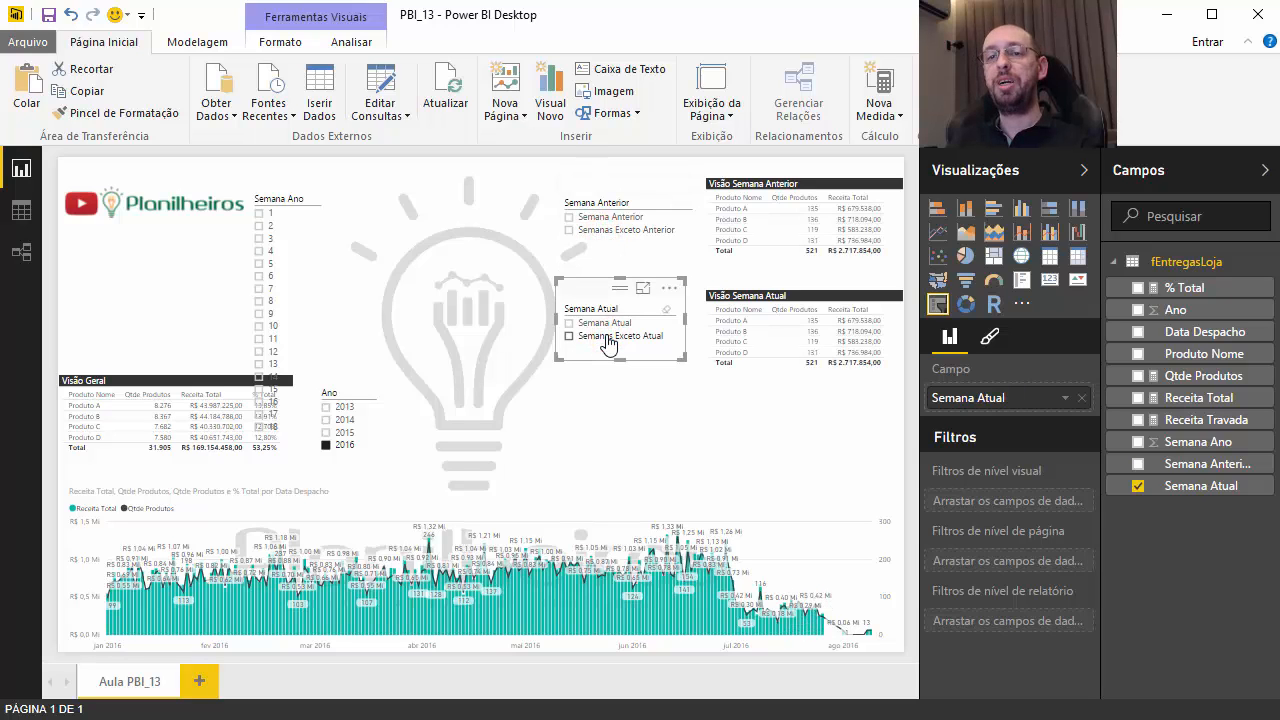
# Replace the Semana Anterior visual-level filter of the Visão Semana Atual table with a Semana Atual filter limited to "Semana Atual".
pyautogui.click(757, 290)
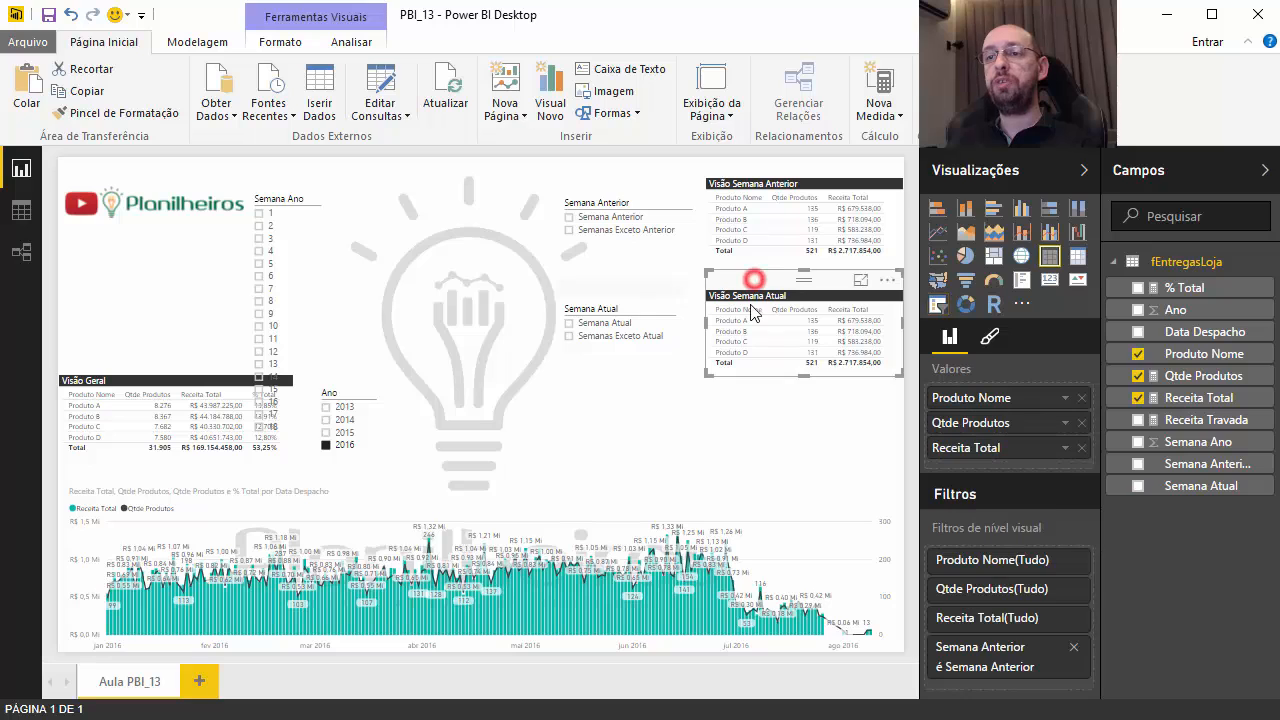
pyautogui.click(1078, 652)
pyautogui.moveTo(1185, 486); pyautogui.dragTo(1030, 660)
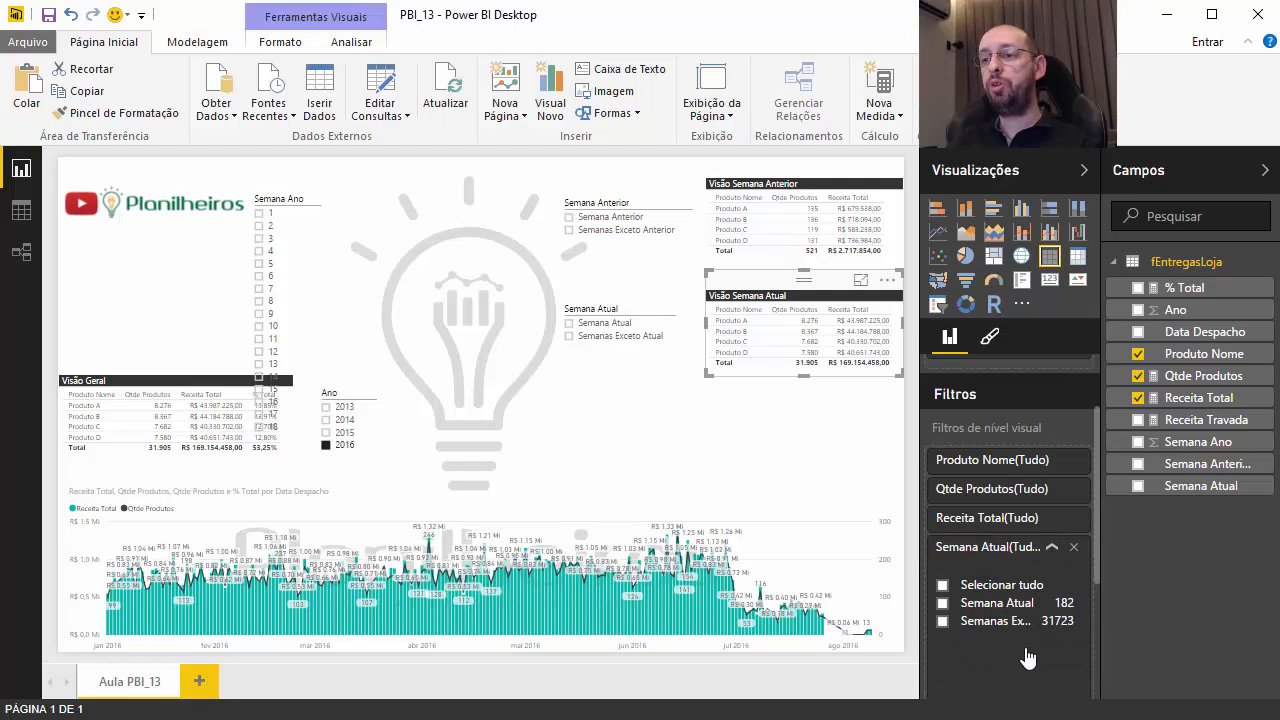
pyautogui.click(942, 604)
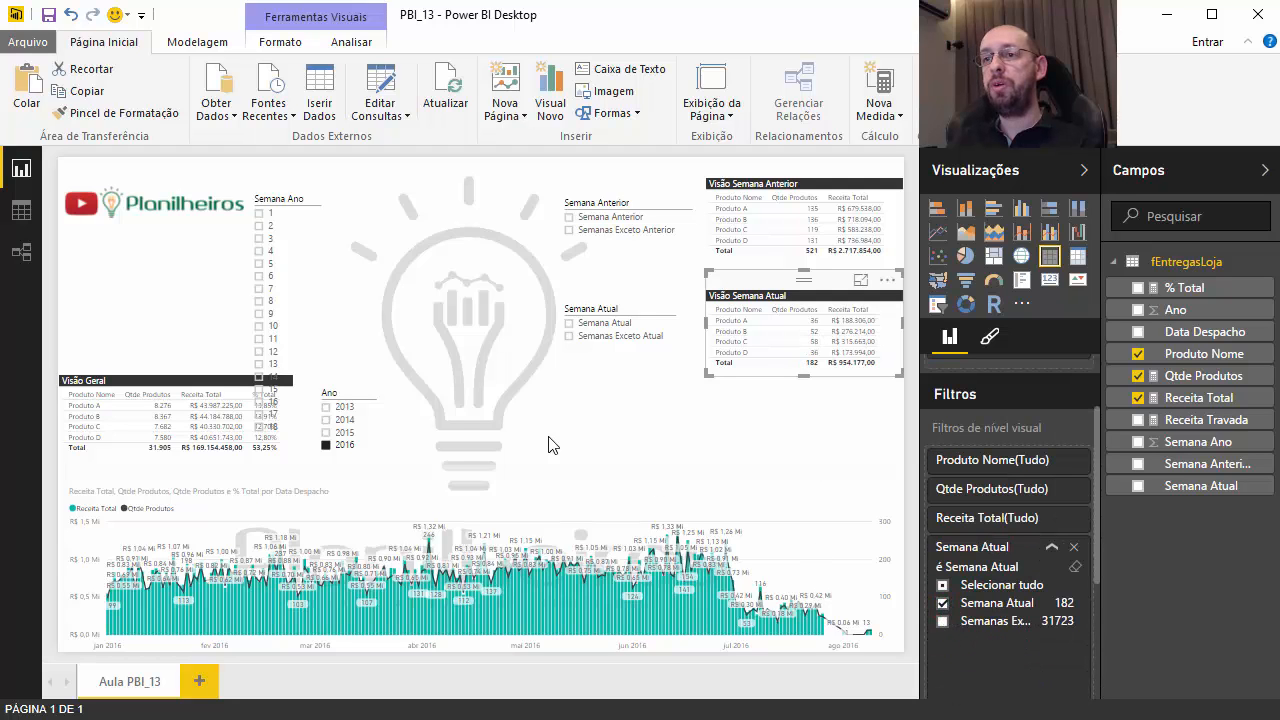
pyautogui.click(577, 414)
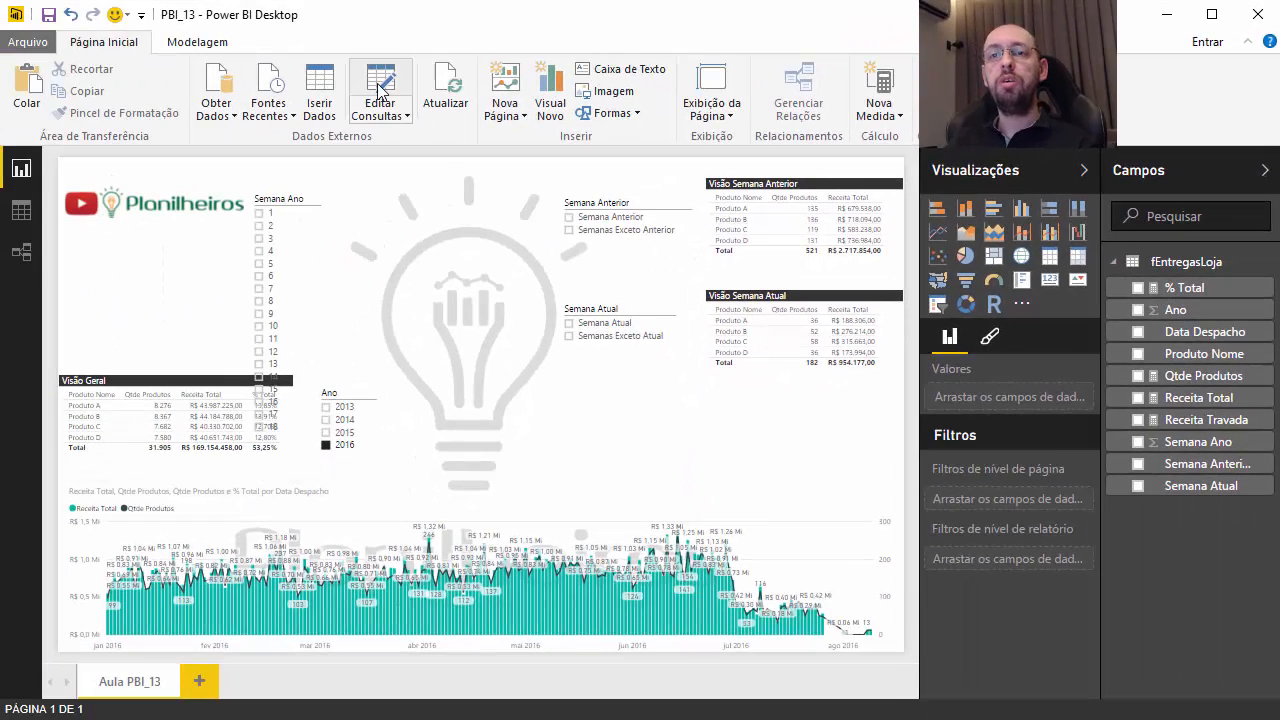
# Duplicate the Visão Semana Atual table and place the copy directly below the original.
pyautogui.click(770, 275)
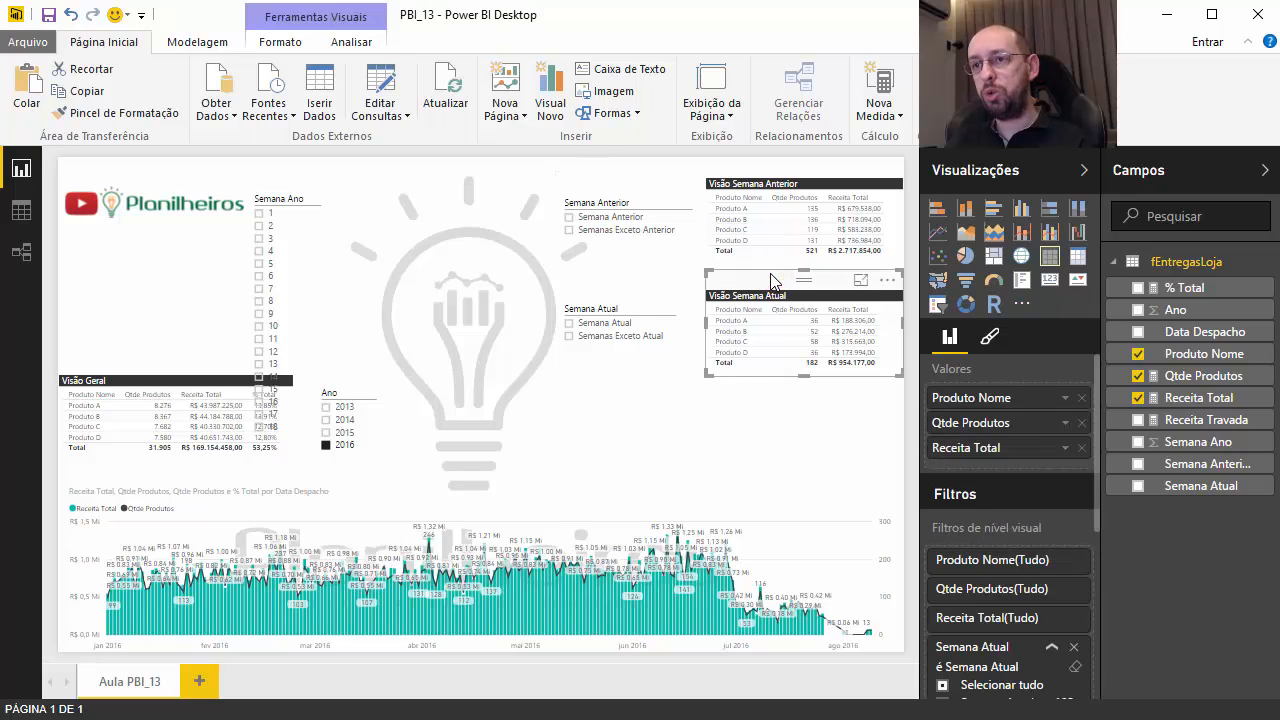
pyautogui.hotkey('ctrl', 'c')
pyautogui.hotkey('ctrl', 'v')
pyautogui.moveTo(774, 284); pyautogui.dragTo(773, 396)
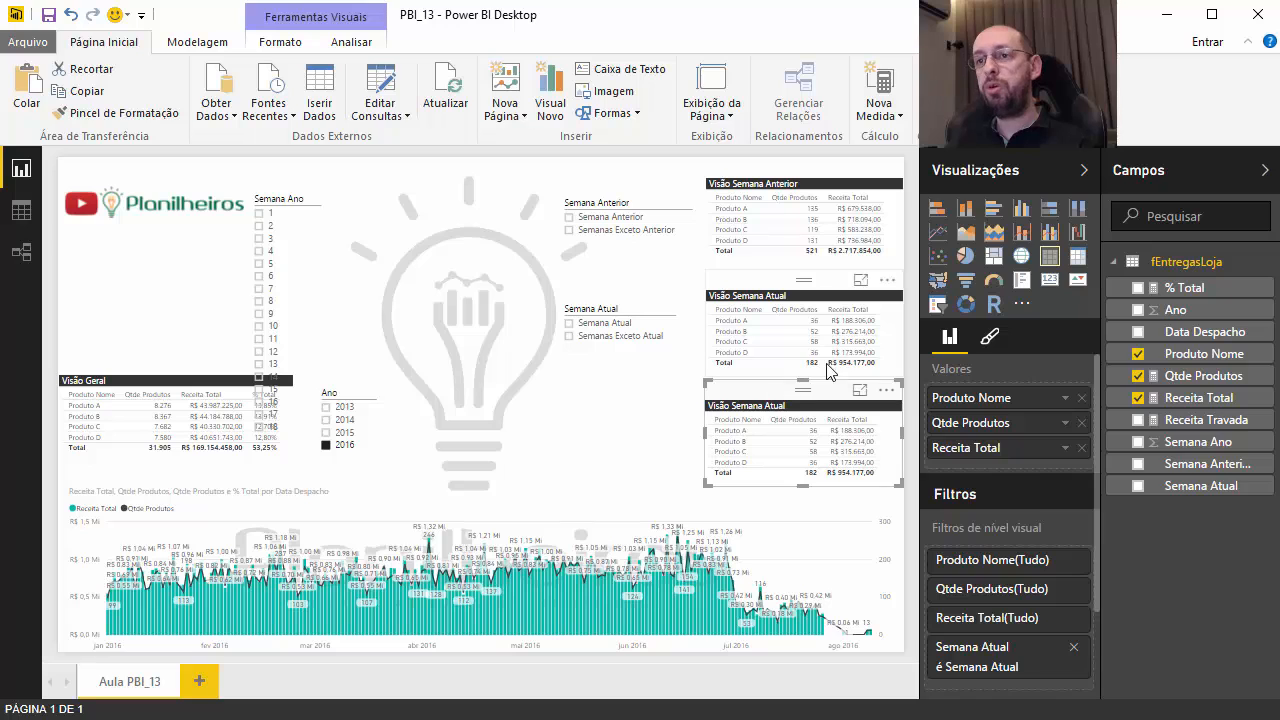
# Change the title of the lowest product table to "Visão Próxima Semana".
pyautogui.click(992, 338)
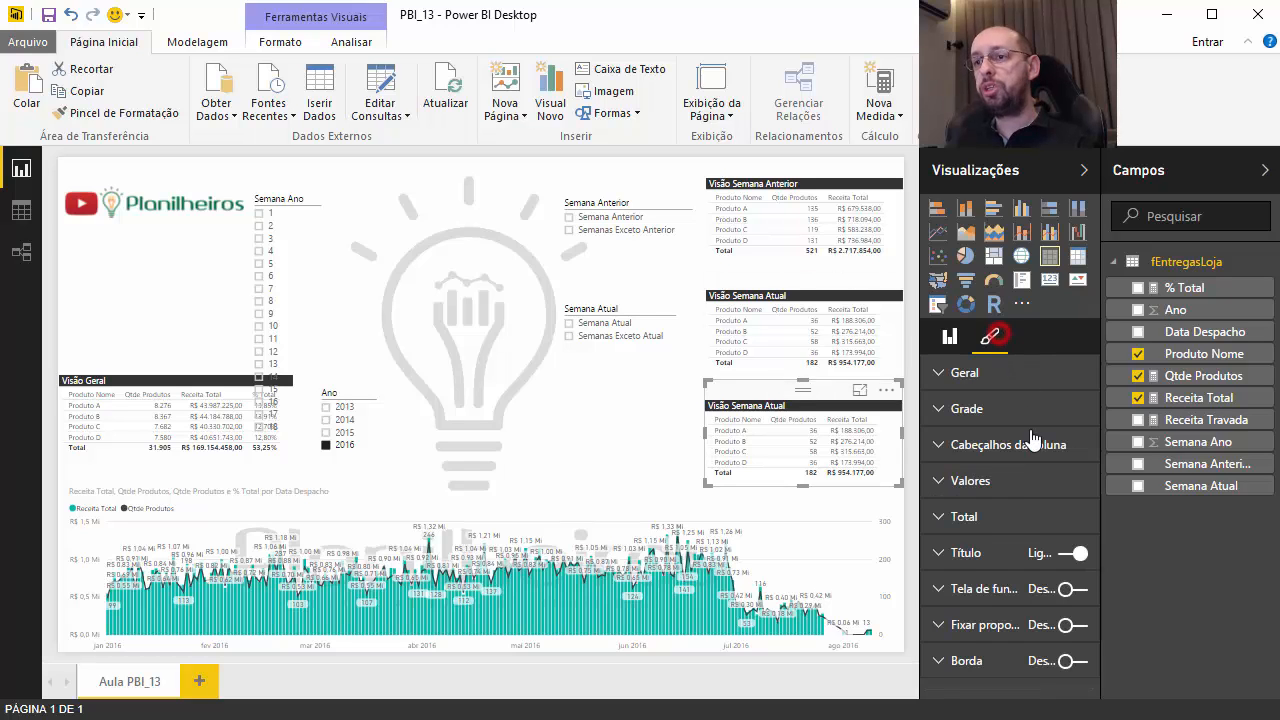
pyautogui.click(965, 553)
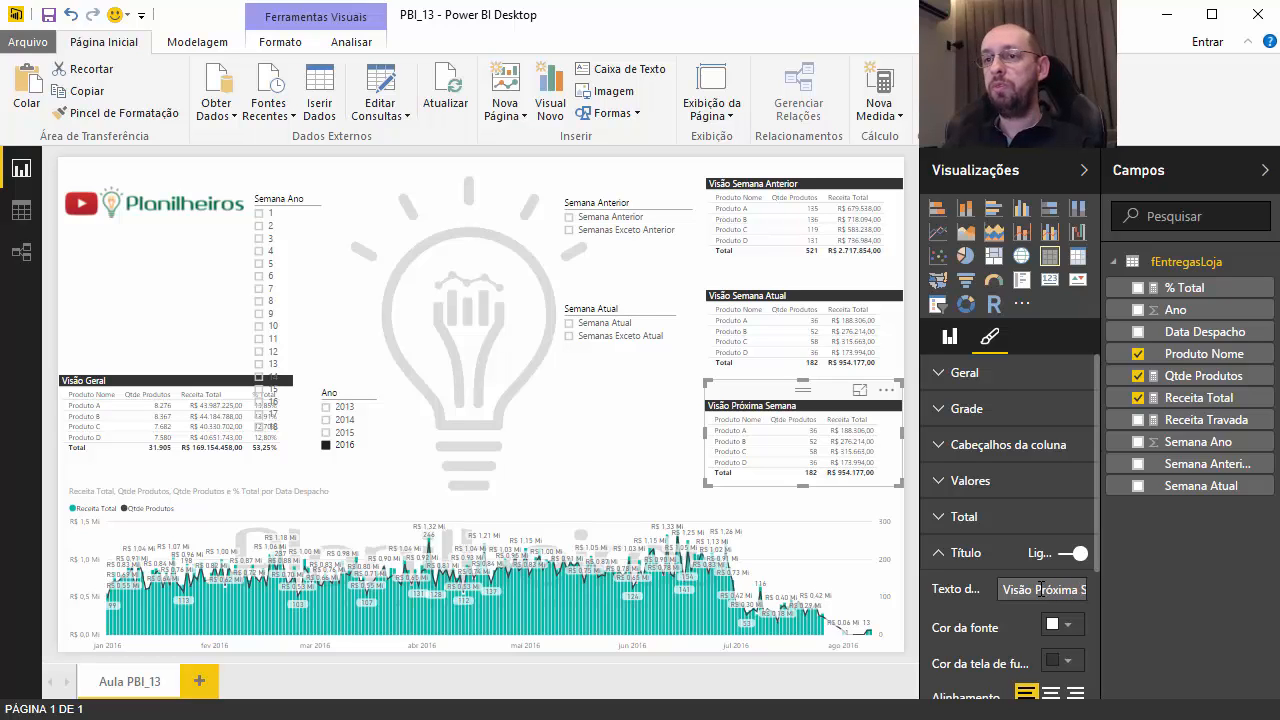
pyautogui.click(650, 425)
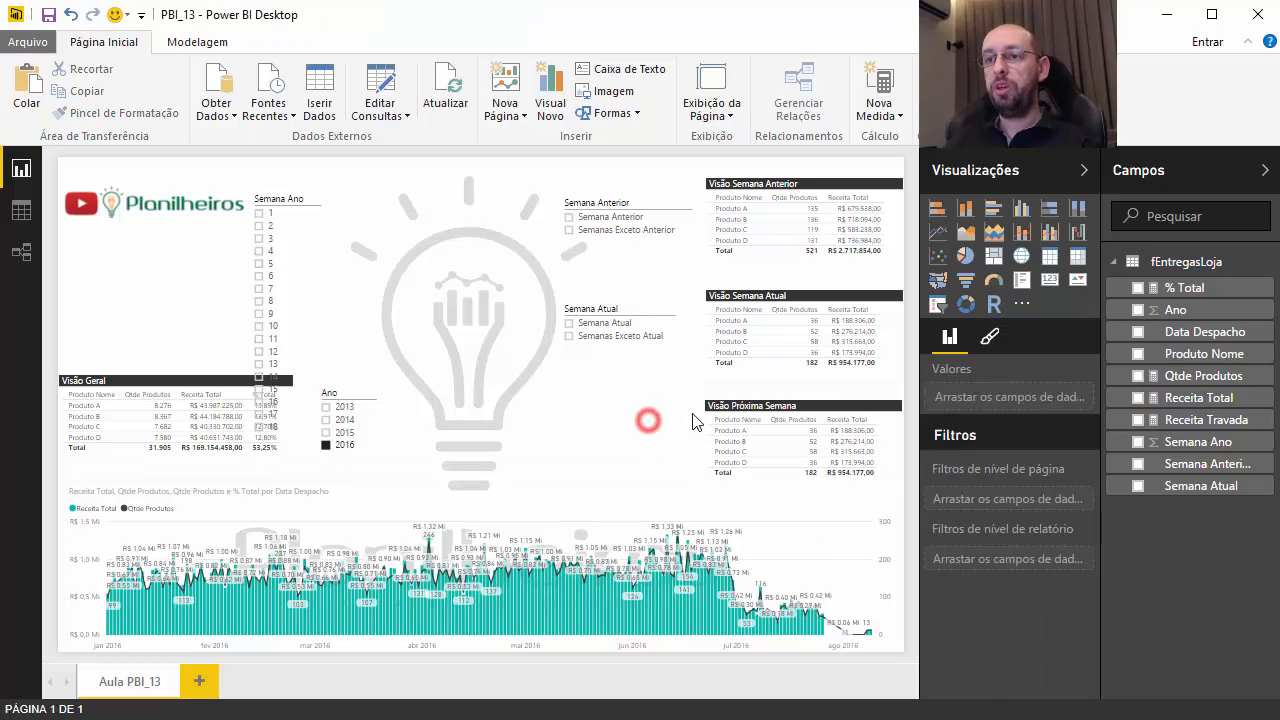
# Open the query editor and copy the formula of the Semana Atual custom column, leaving that column as it is.
pyautogui.click(378, 88)
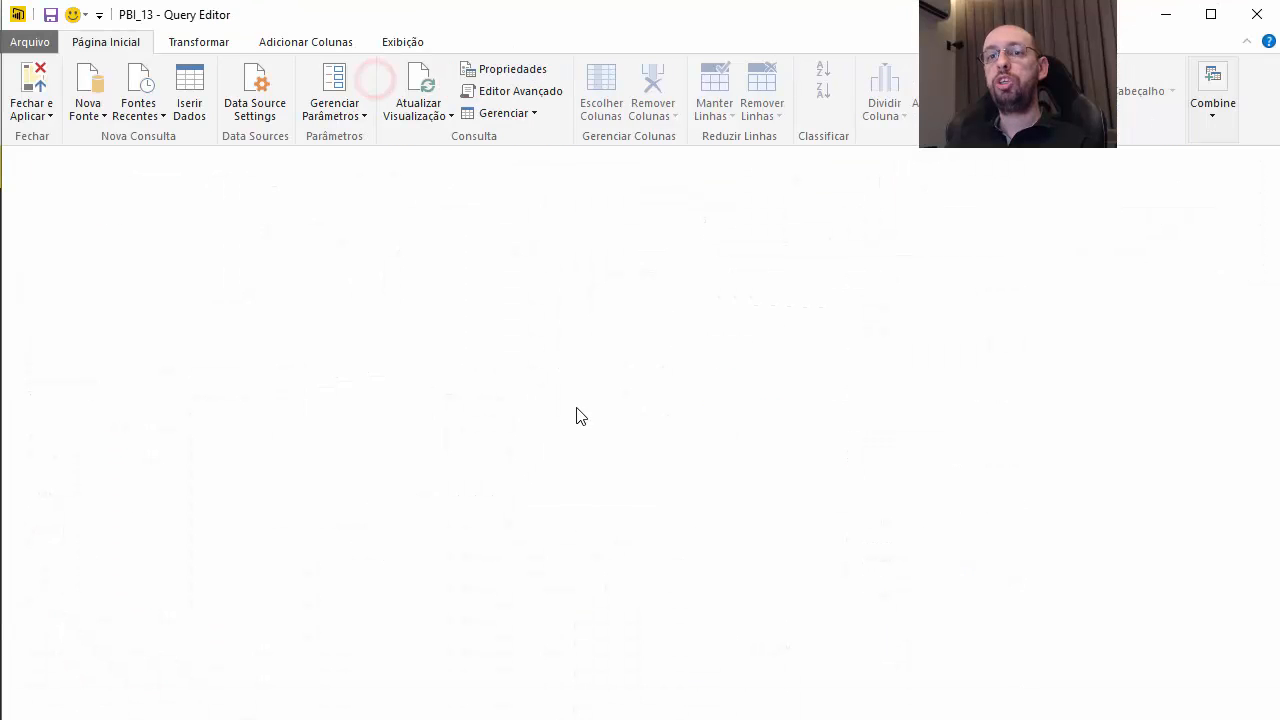
pyautogui.click(1243, 455)
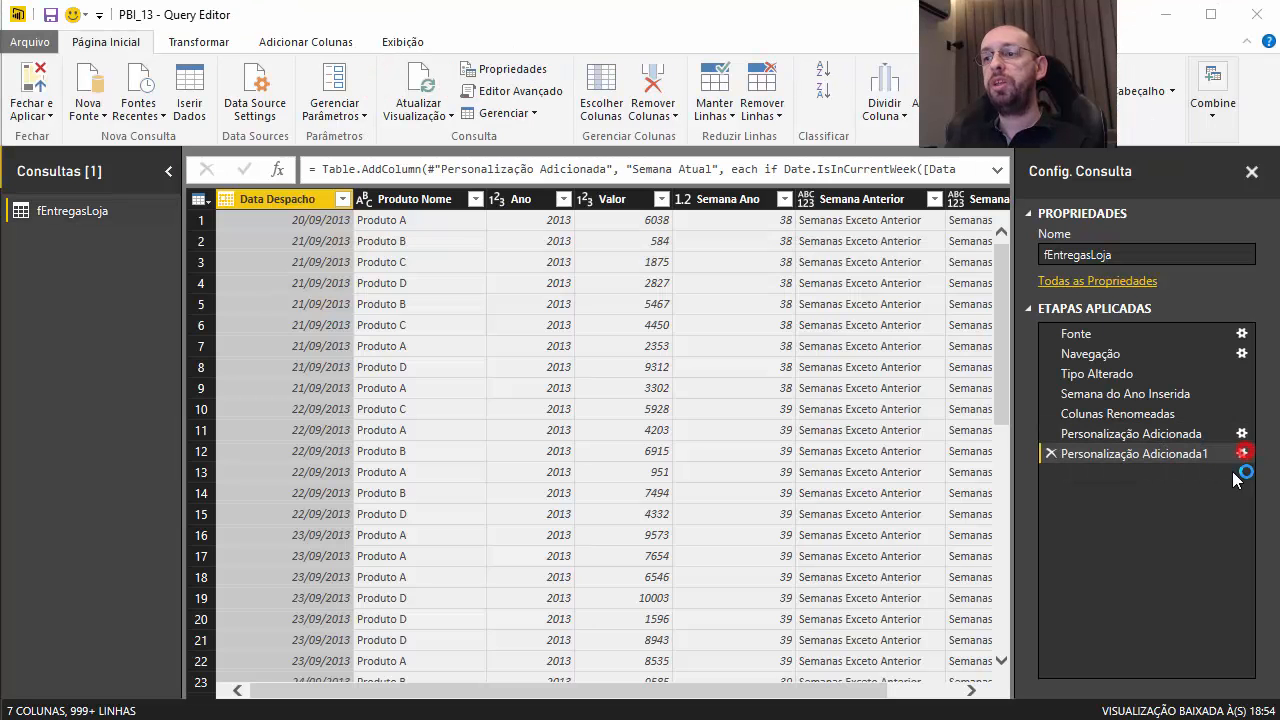
pyautogui.click(618, 331)
pyautogui.hotkey('ctrl', 'a')
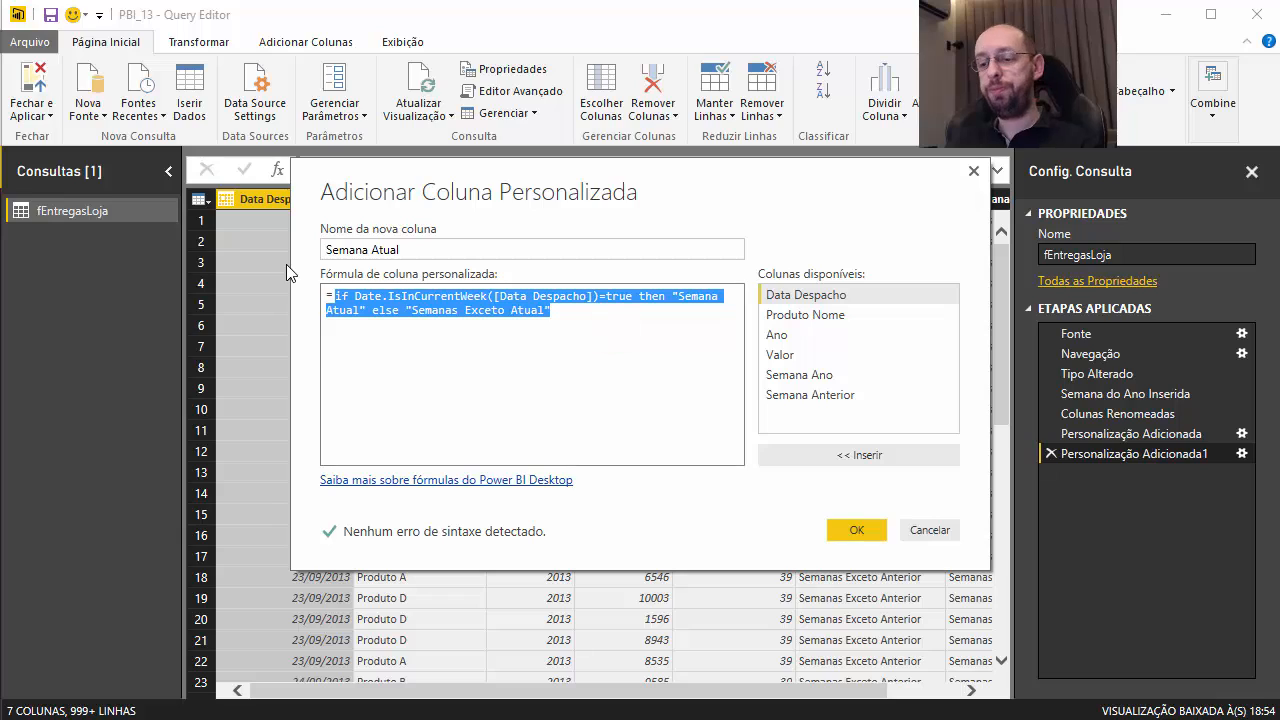
pyautogui.click(880, 531)
# Start a new custom column named "Próxima Semana" and paste the copied Semana Atual formula into it.
pyautogui.click(290, 42)
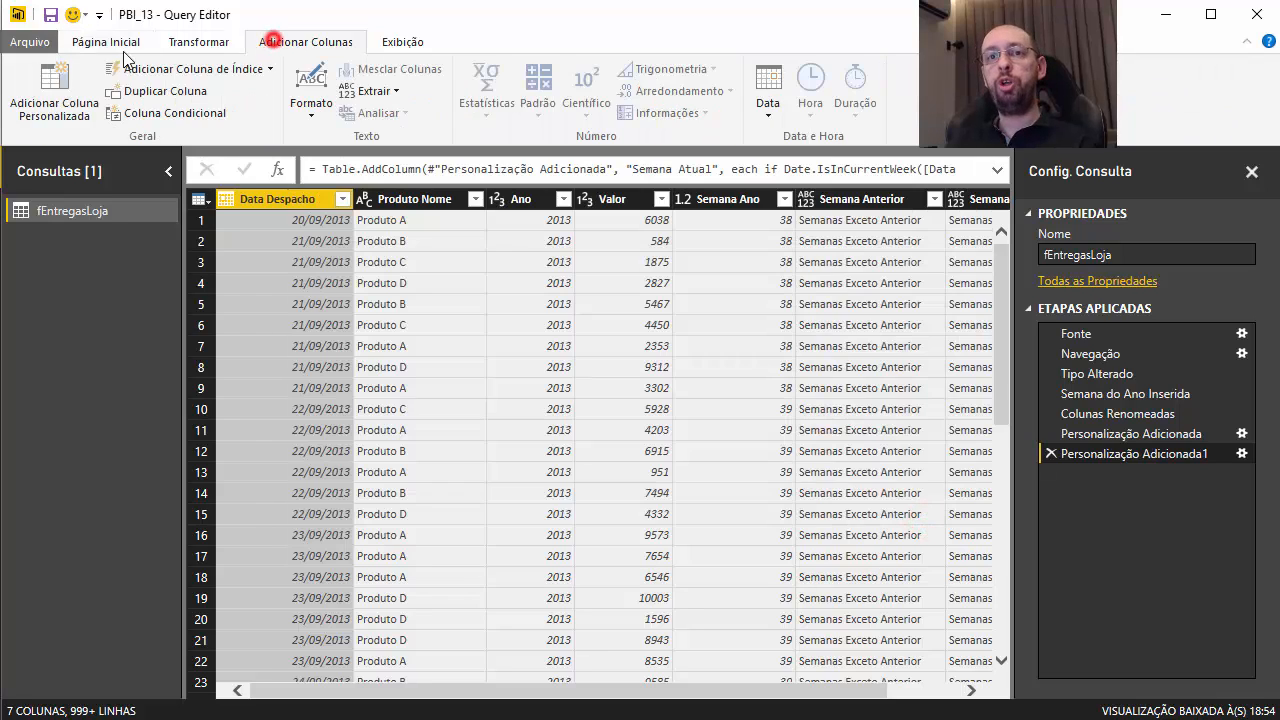
pyautogui.click(35, 81)
pyautogui.doubleClick(340, 245)
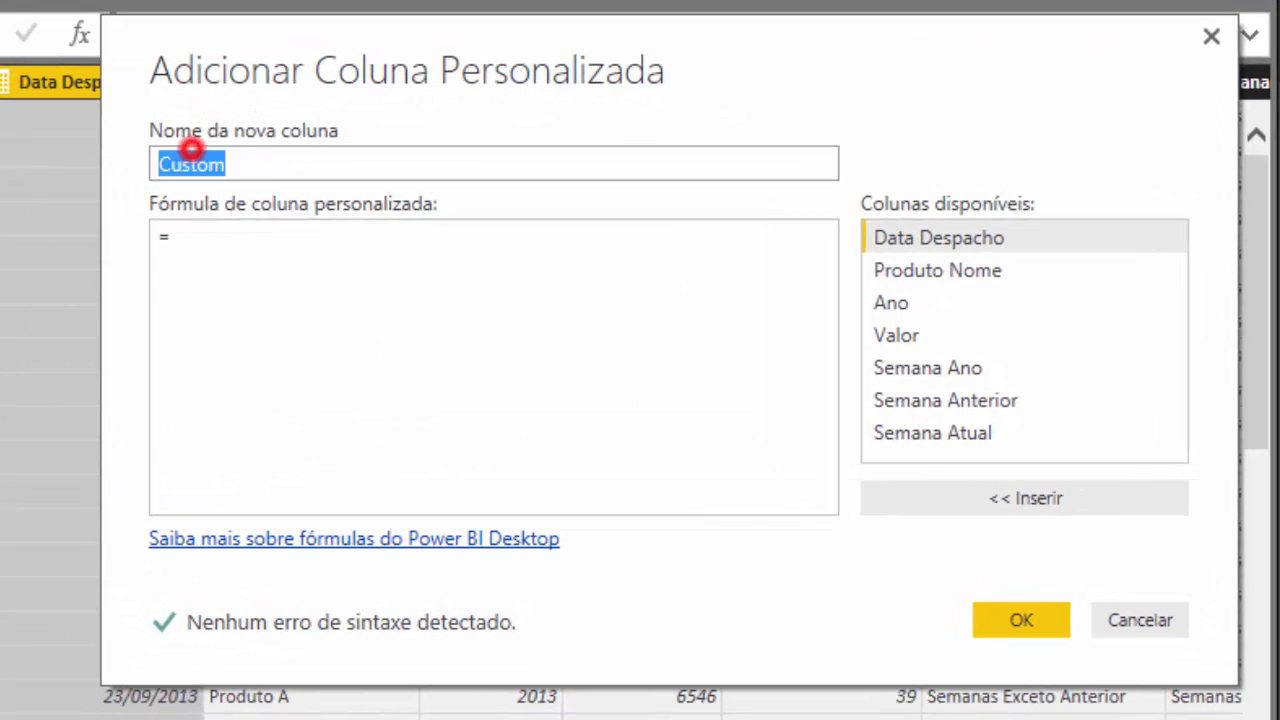
pyautogui.write('Próxima Semana')
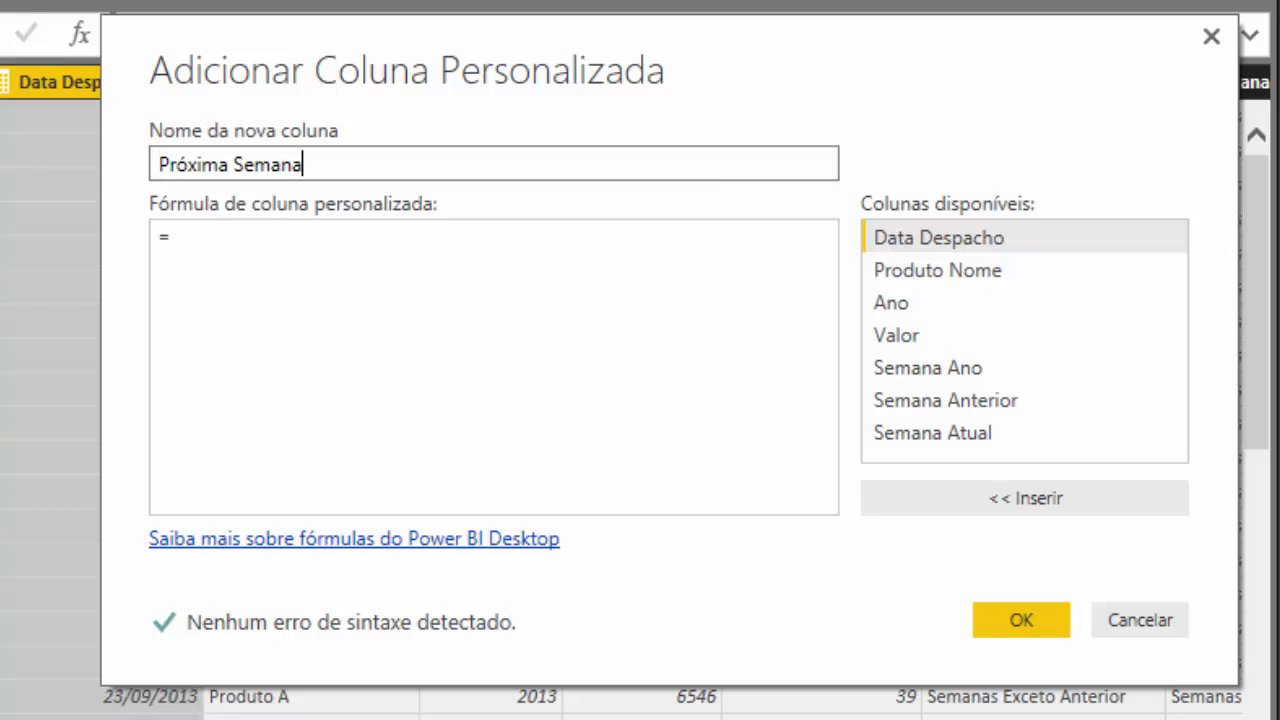
pyautogui.press('Tab')
pyautogui.hotkey('ctrl', 'v')
# Change the formula to use Date.IsInNextWeek with results "Próxima Semana" and "Semanas Exceto Próxima", and add the column.
pyautogui.click(336, 305)
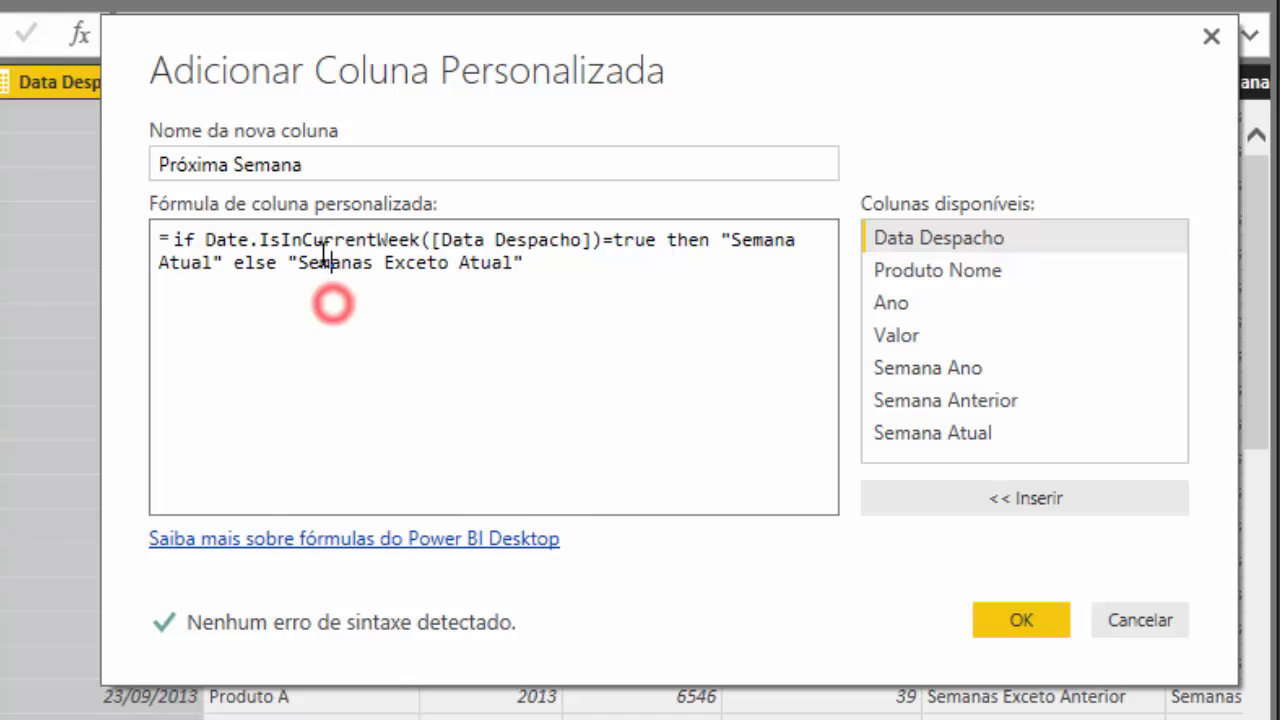
pyautogui.moveTo(303, 241); pyautogui.dragTo(377, 240)
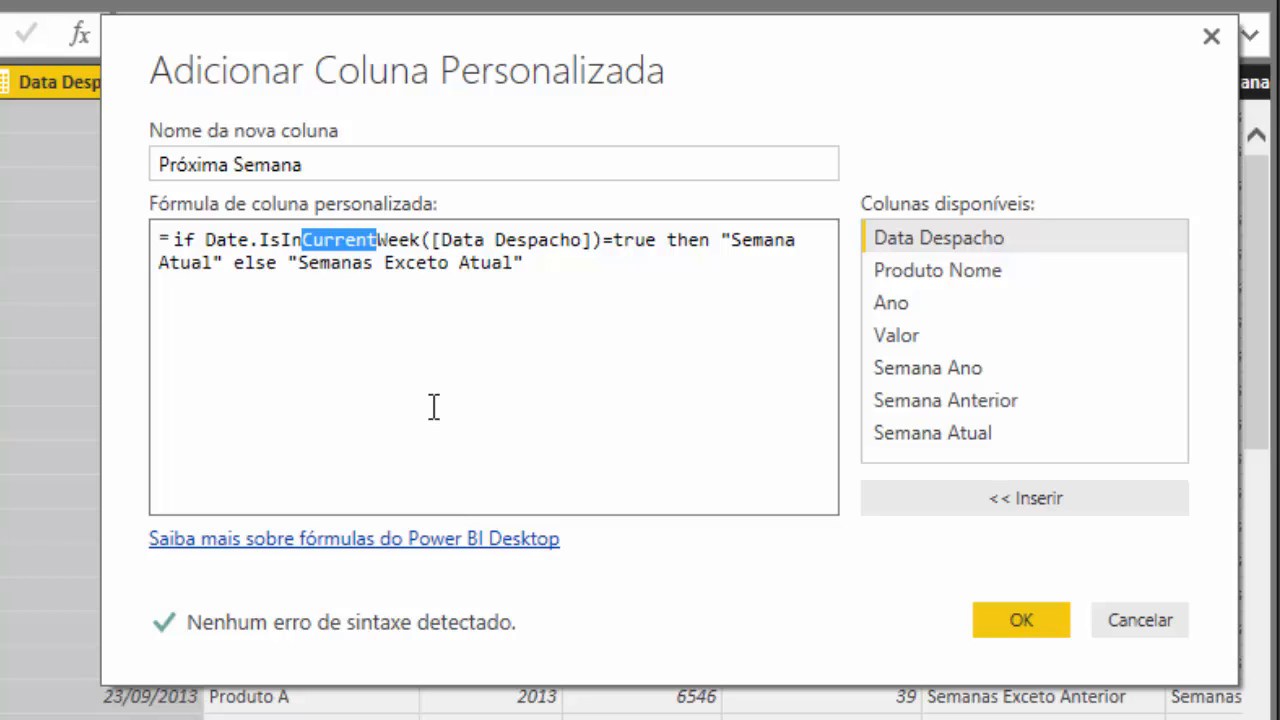
pyautogui.press('Delete')
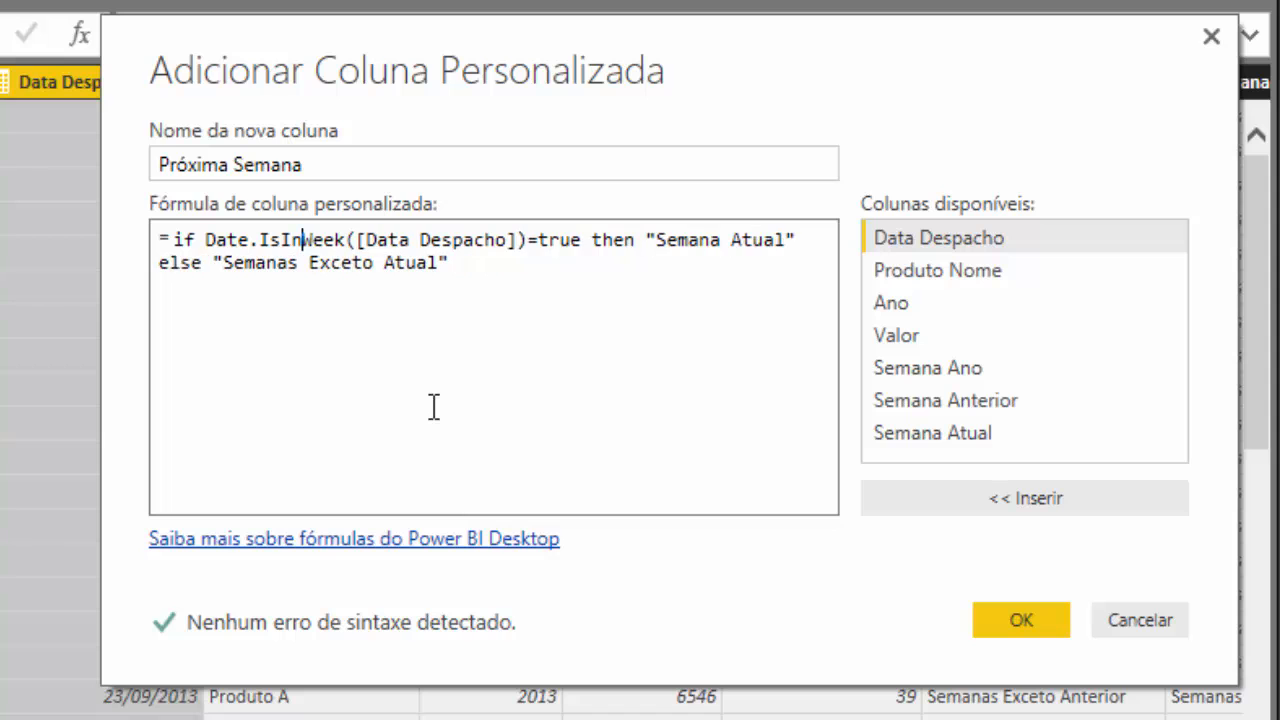
pyautogui.write('Next')
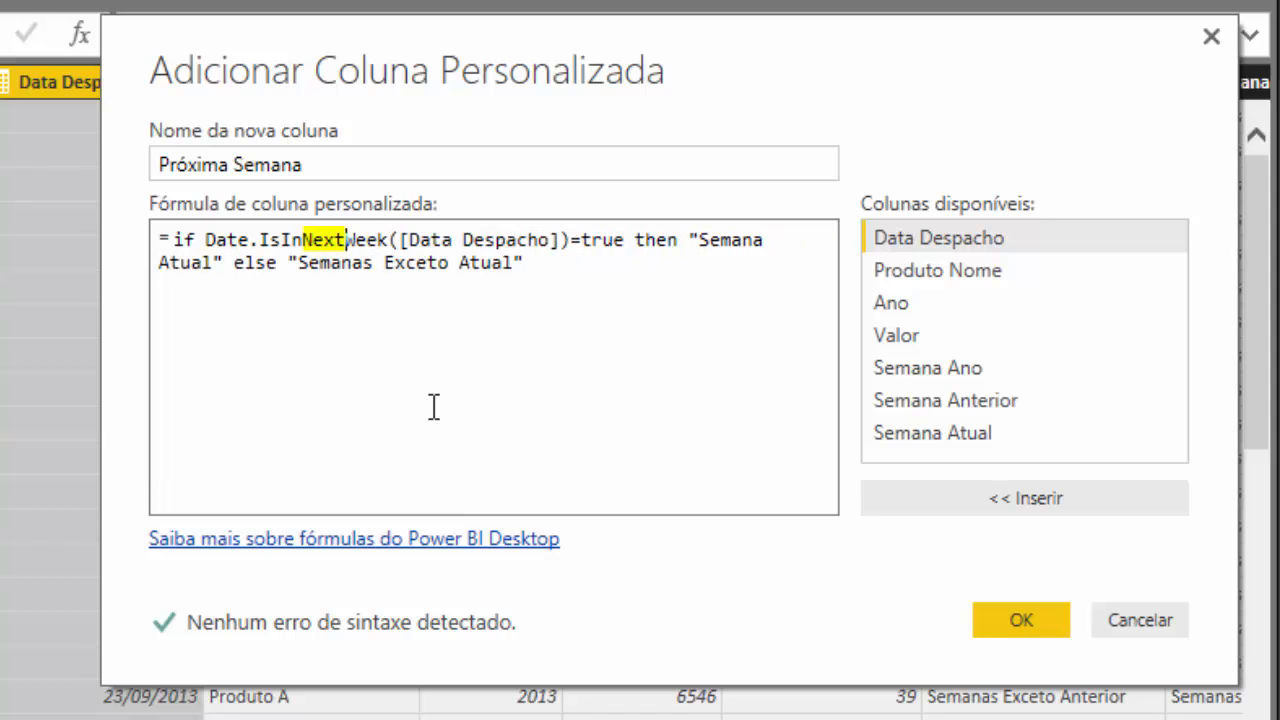
pyautogui.click(410, 274)
pyautogui.moveTo(212, 262); pyautogui.dragTo(708, 250)
pyautogui.write('P')
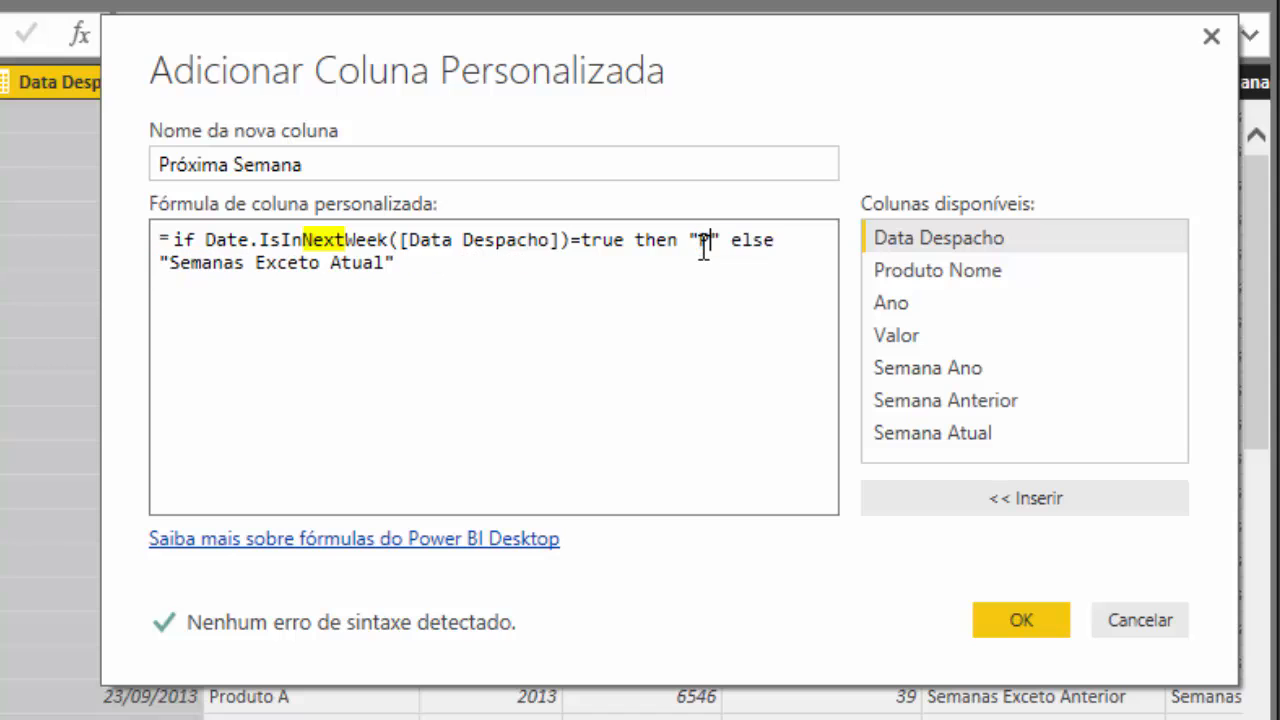
pyautogui.write('róxima Semana')
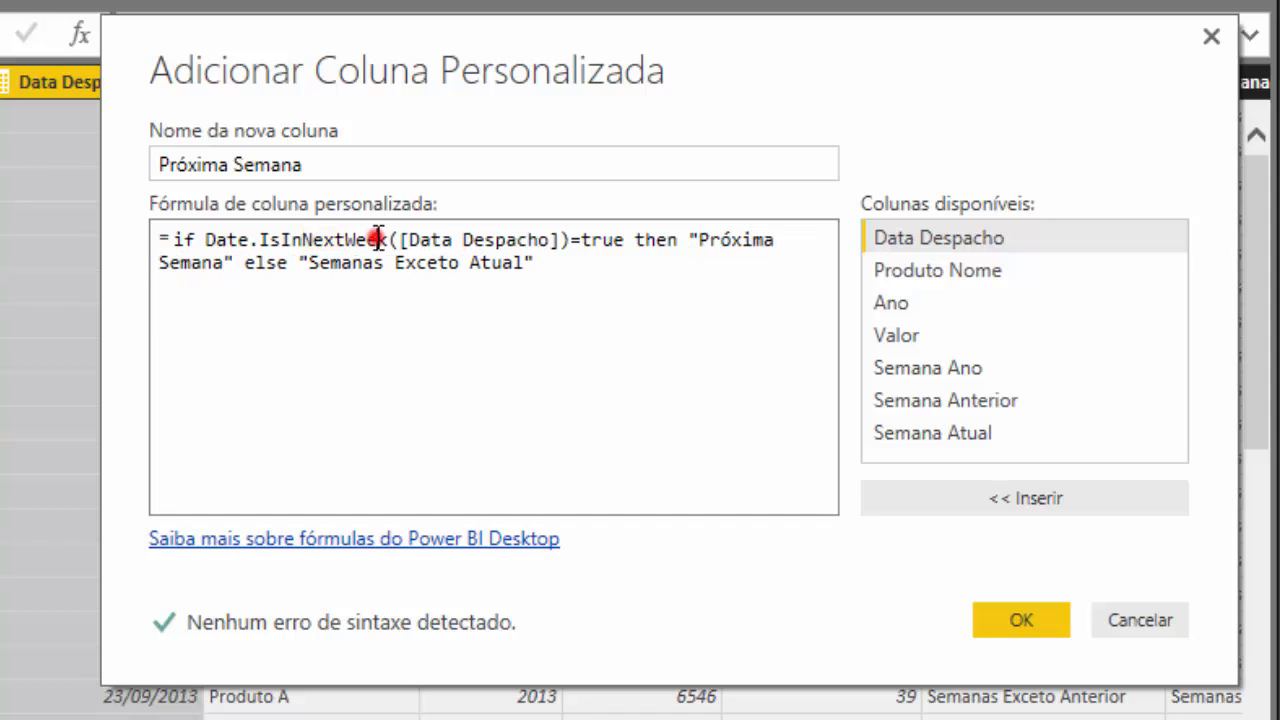
pyautogui.moveTo(470, 264); pyautogui.dragTo(518, 268)
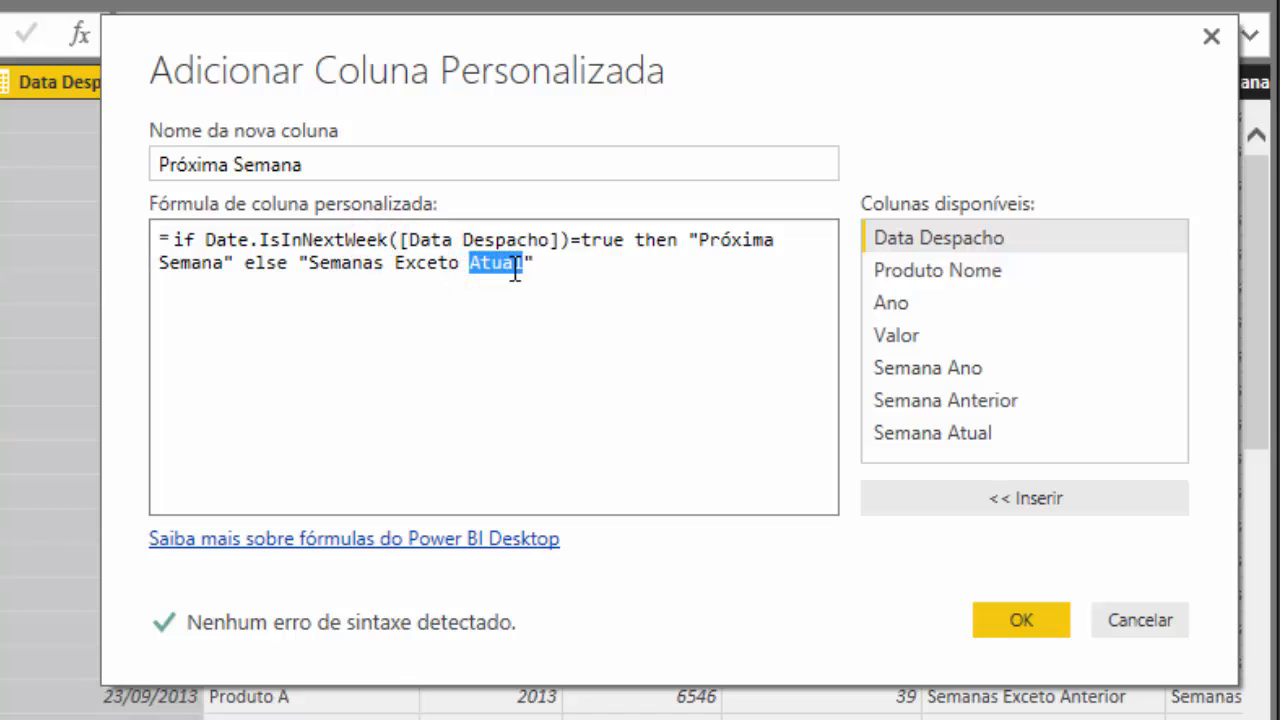
pyautogui.write('Próxima')
pyautogui.click(1021, 617)
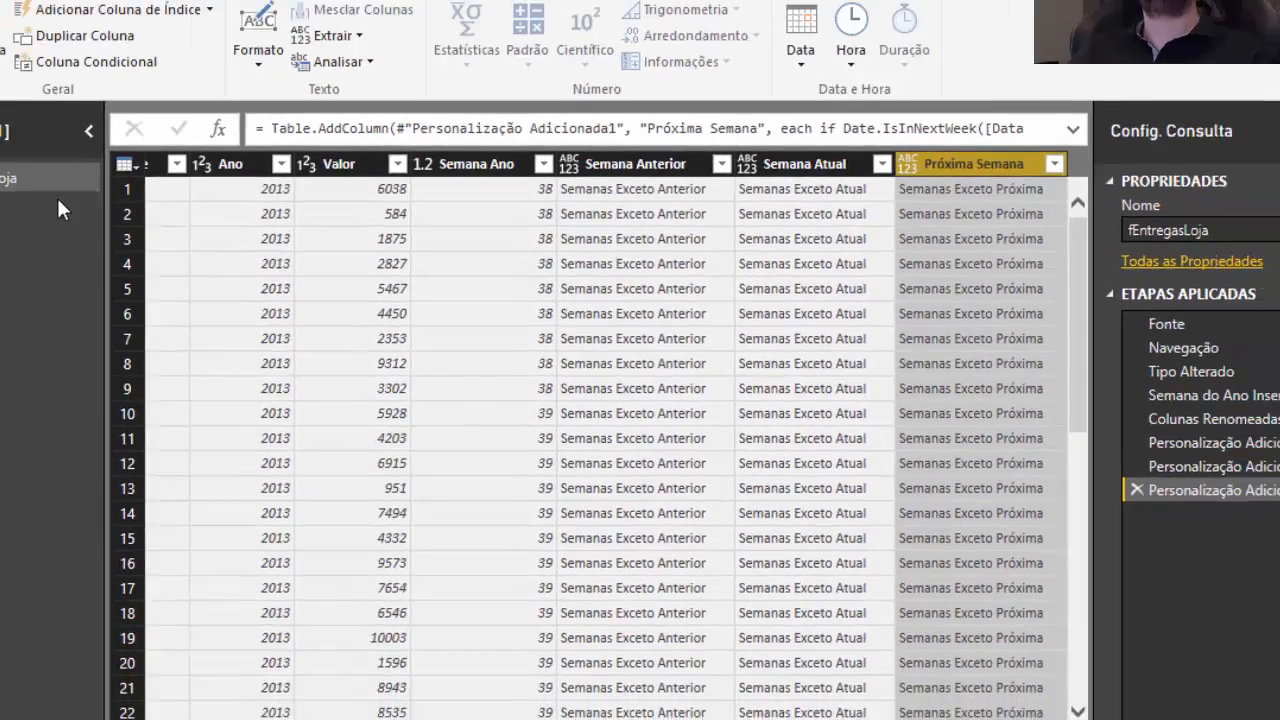
# Apply the query changes, return to the report and leave no visual selected.
pyautogui.click(92, 0)
pyautogui.click(15, 45)
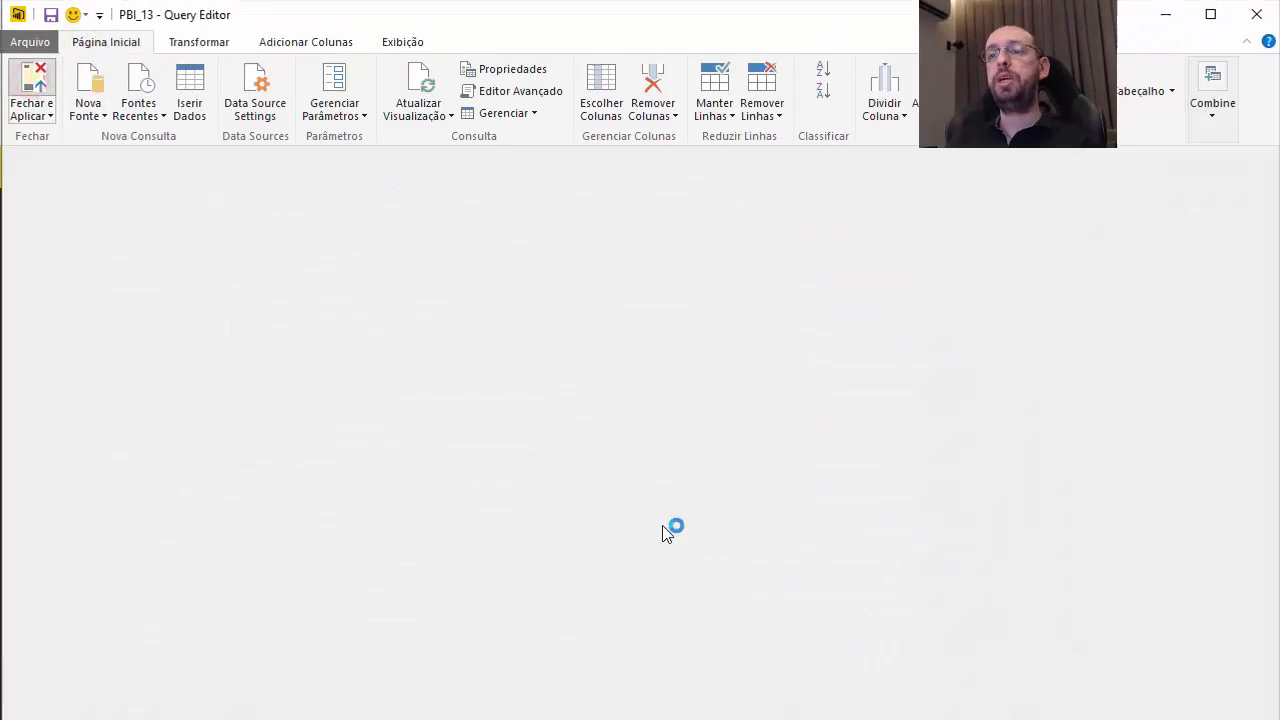
pyautogui.click(576, 392)
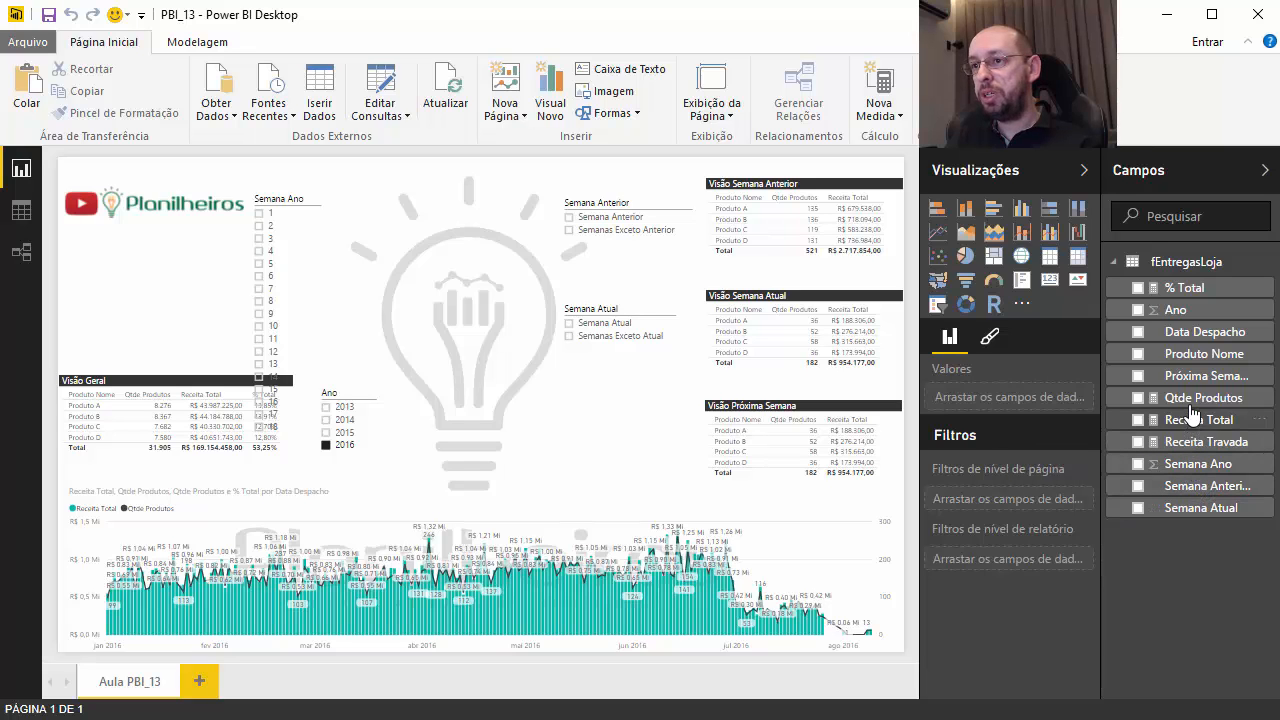
# Create a compact slicer from the Próxima Semana field and place it beside the Visão Próxima Semana table.
pyautogui.moveTo(1171, 375); pyautogui.dragTo(1017, 398)
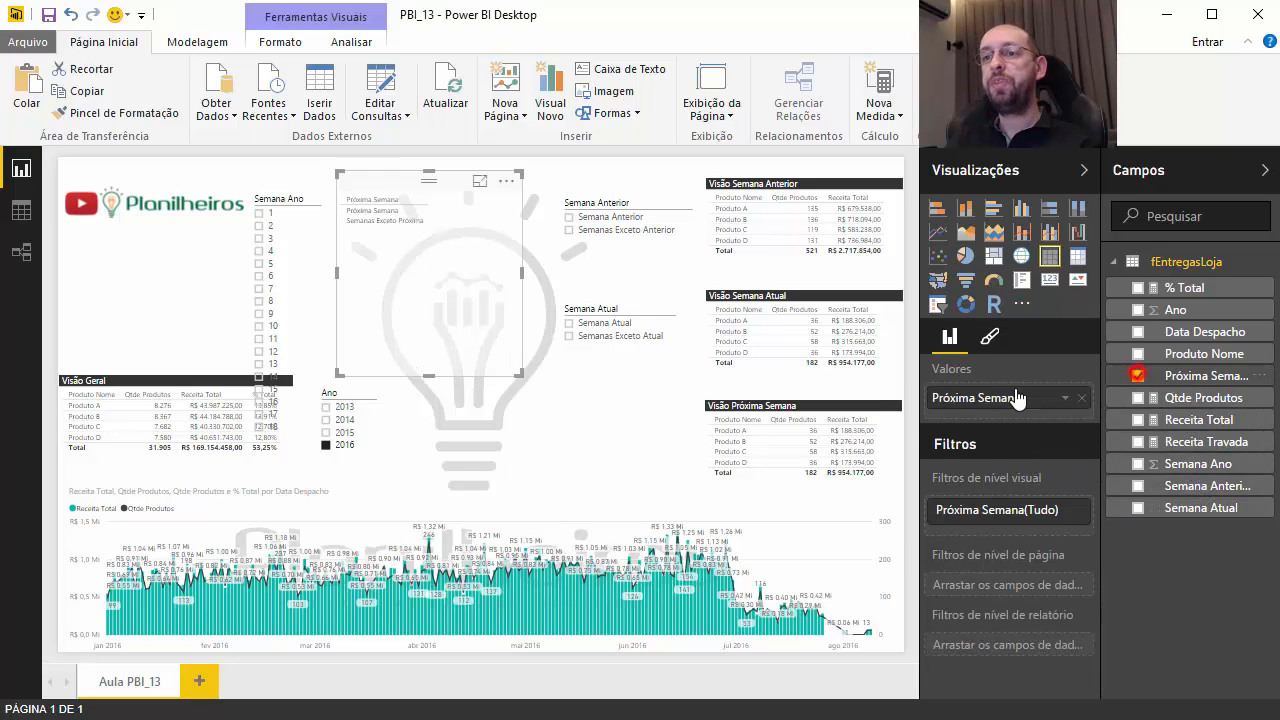
pyautogui.click(937, 303)
pyautogui.moveTo(420, 178); pyautogui.dragTo(420, 298)
pyautogui.moveTo(521, 331); pyautogui.dragTo(481, 330)
pyautogui.moveTo(366, 295); pyautogui.dragTo(582, 398)
pyautogui.click(481, 408)
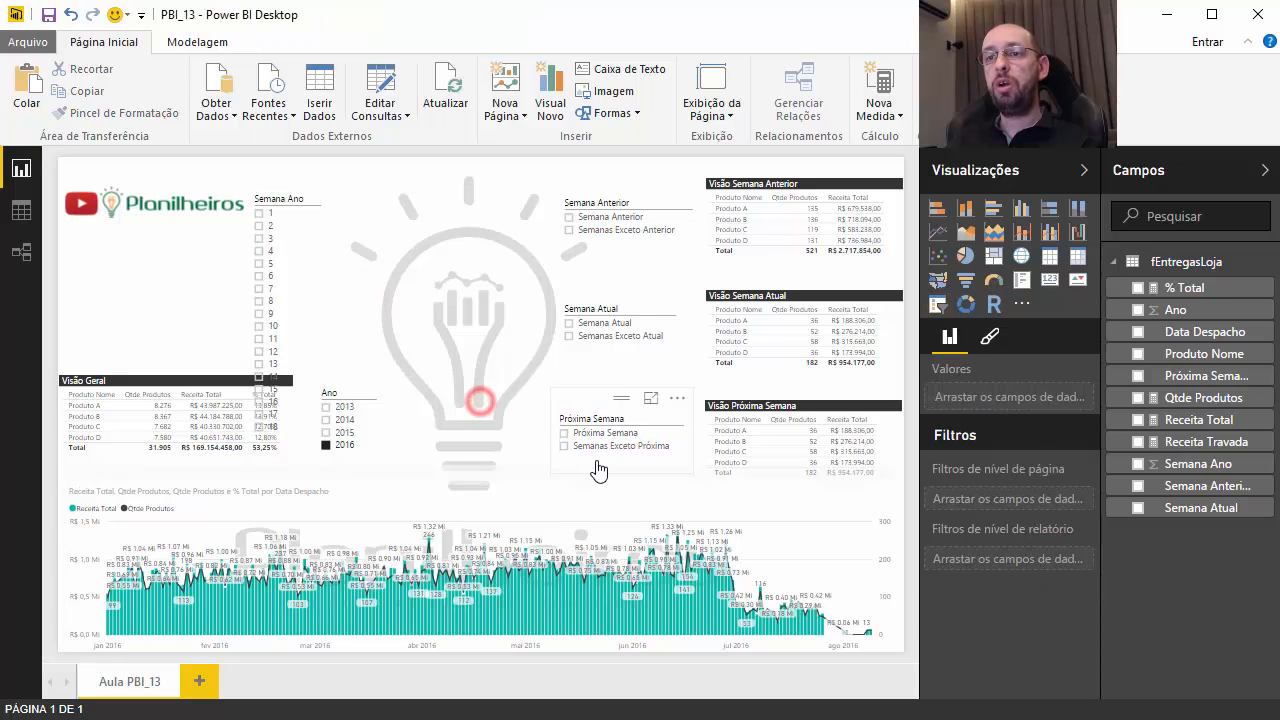
# Test the Próxima Semana and Semanas Exceto Próxima slicer options against the chart and tables, clearing the slicer at the end.
pyautogui.click(596, 432)
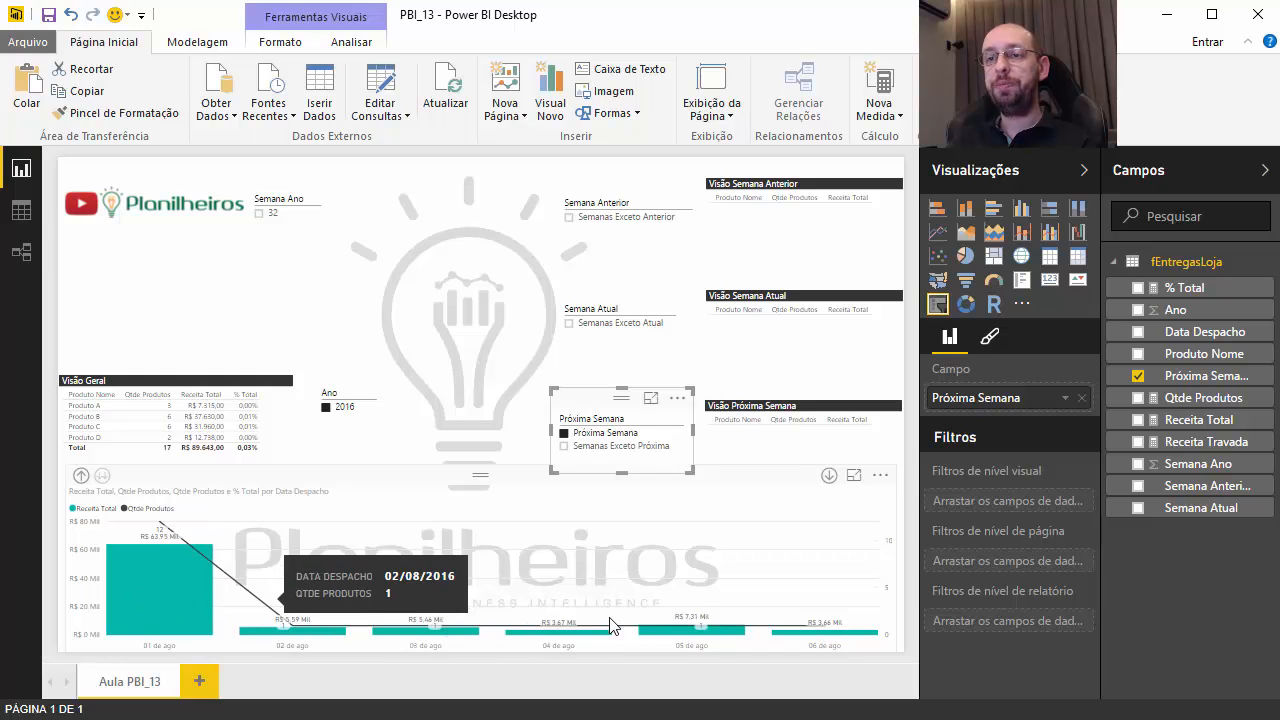
pyautogui.click(673, 419)
pyautogui.click(616, 448)
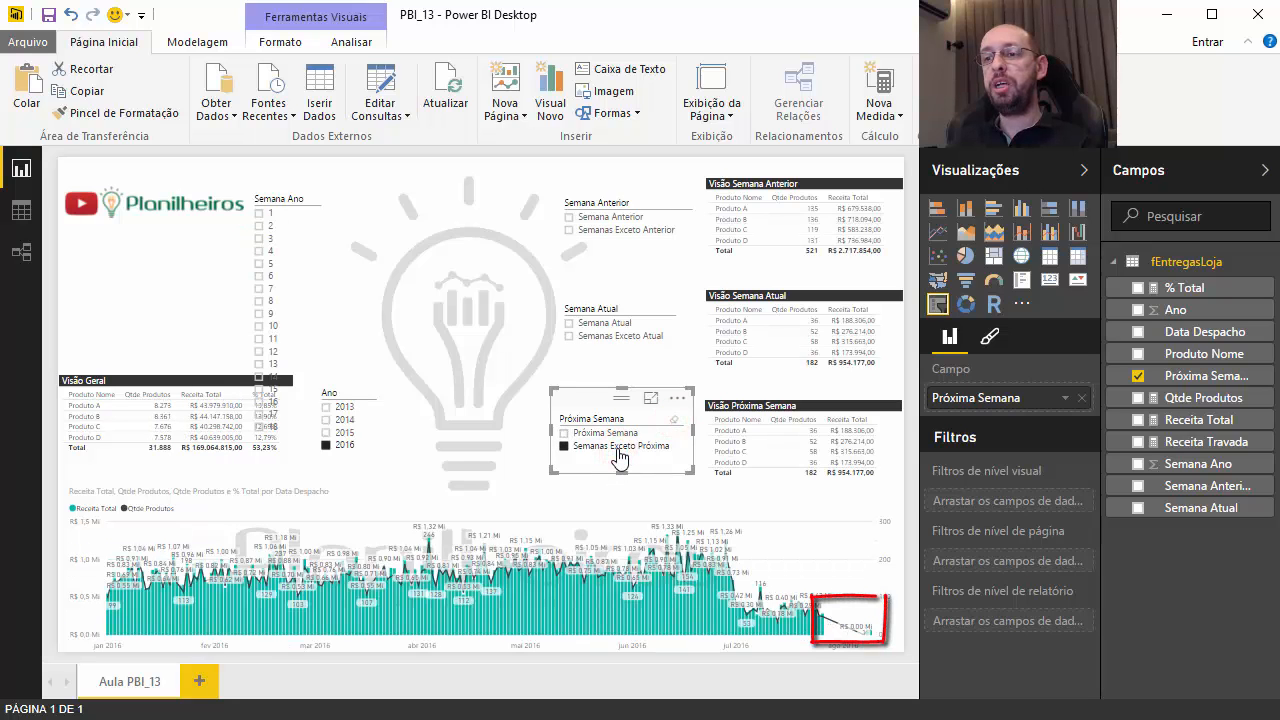
pyautogui.click(618, 449)
pyautogui.click(618, 449)
pyautogui.click(617, 449)
pyautogui.click(618, 449)
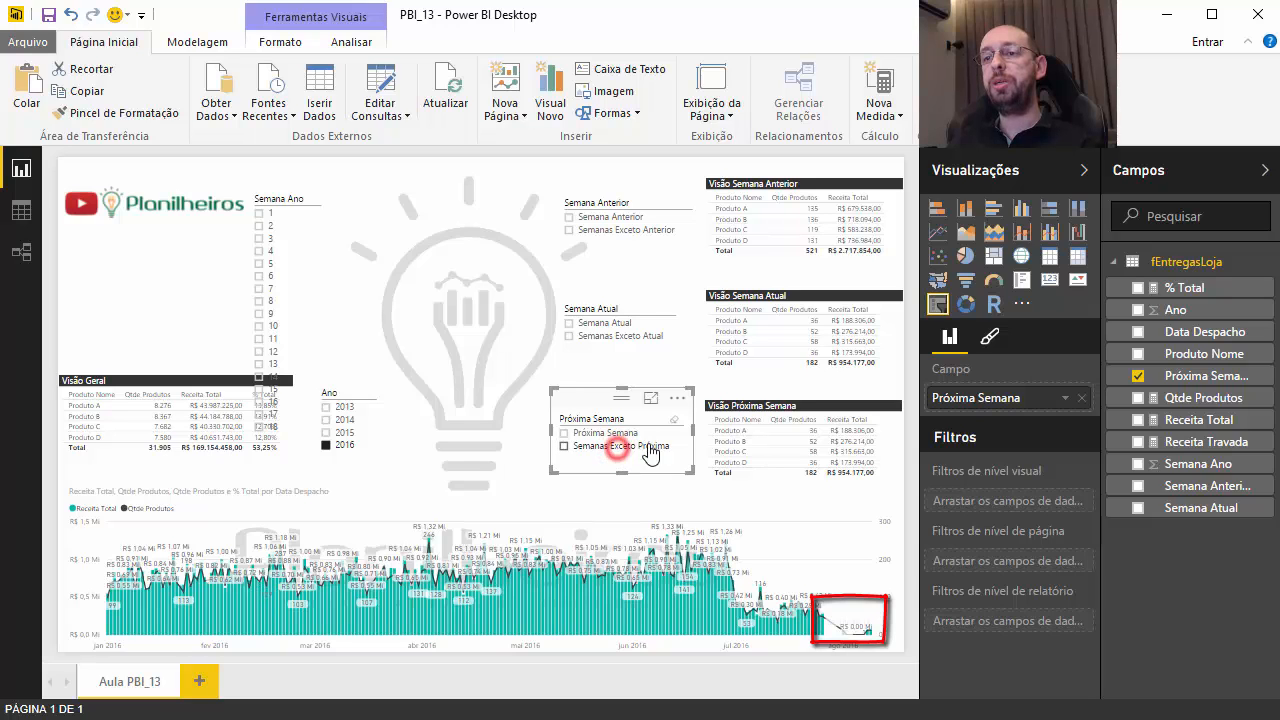
pyautogui.click(672, 420)
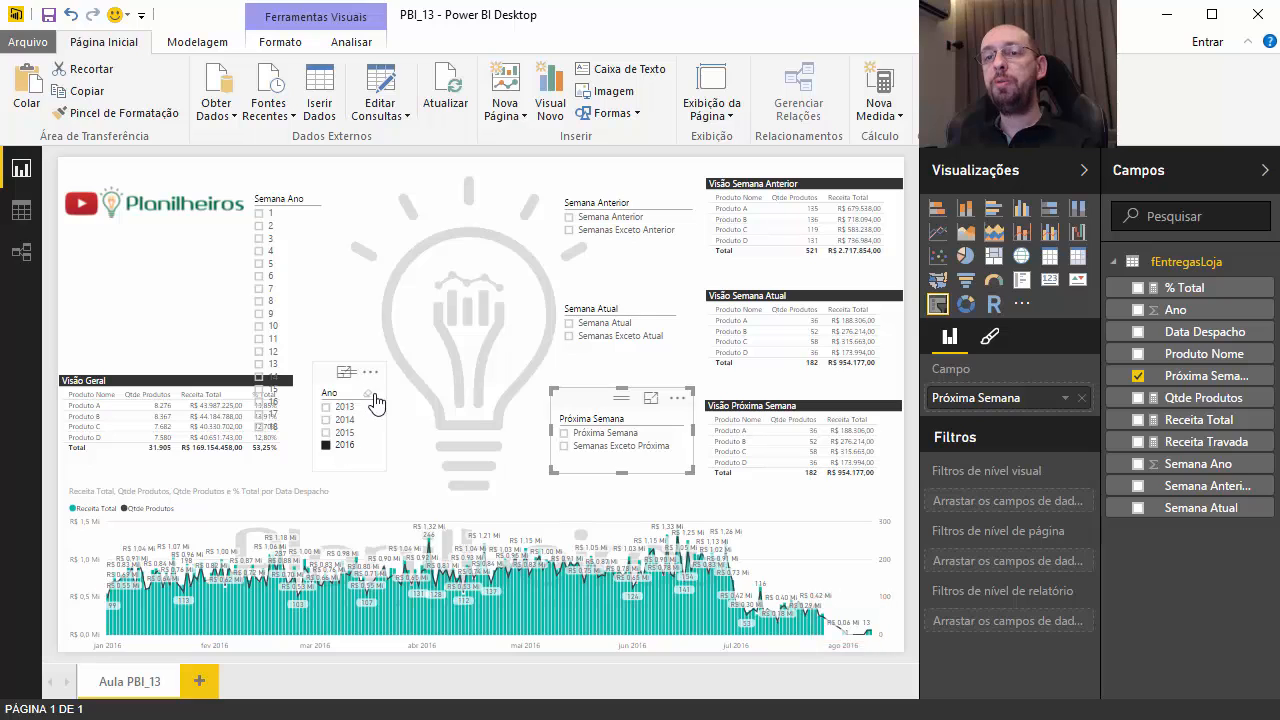
# Clear the Ano slicer and drill the deliveries chart up to the Semana Ano level.
pyautogui.click(367, 396)
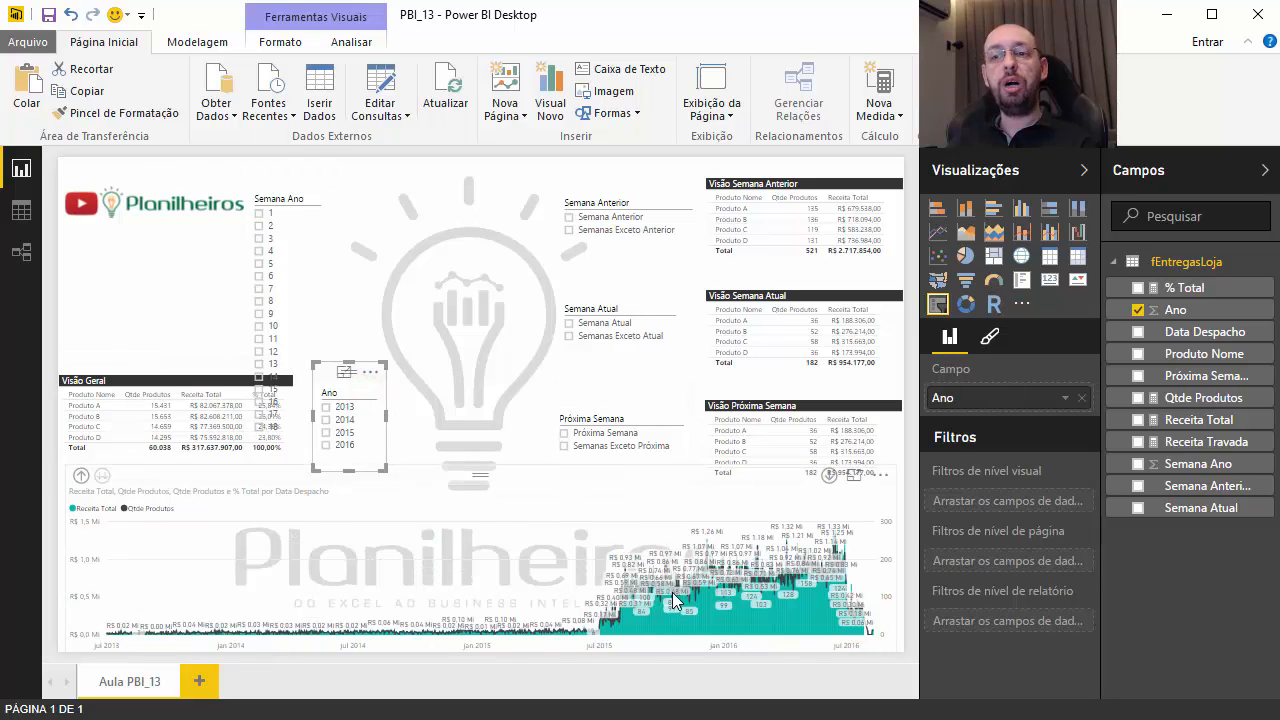
pyautogui.click(79, 478)
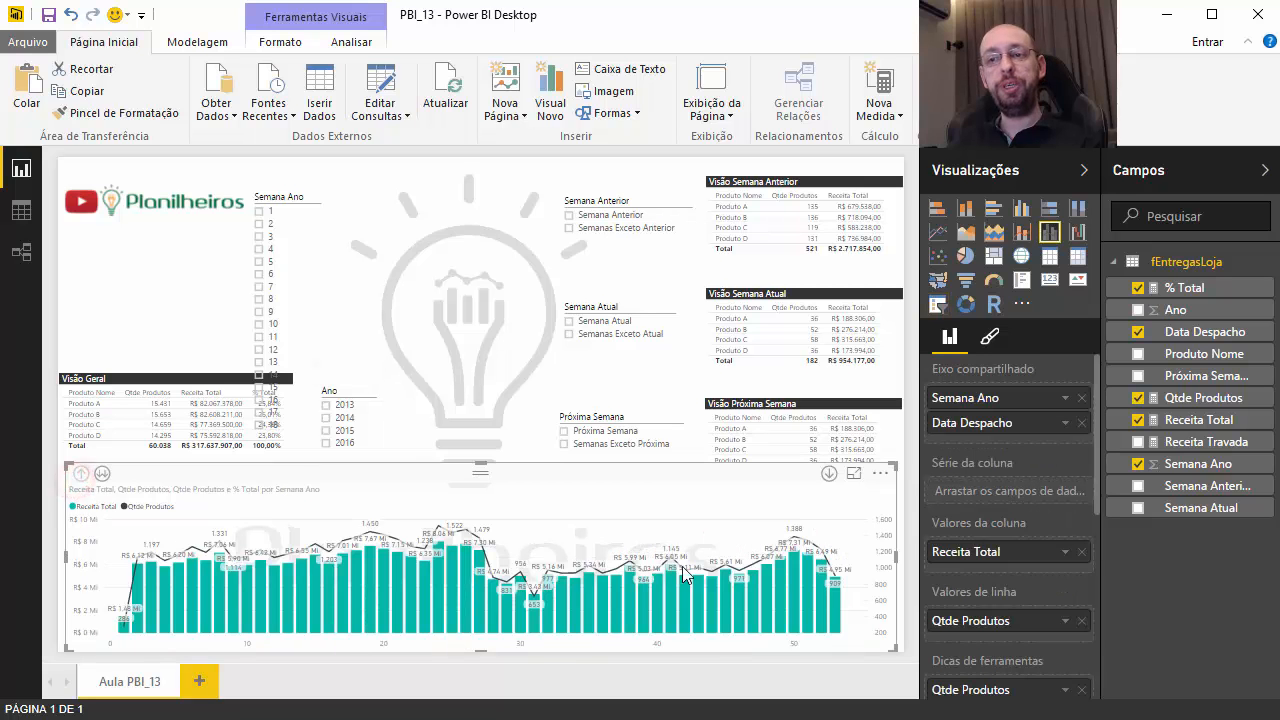
# Move the Semana Ano slicer clear of the Visão Geral table, placing it between the Ano and Semana Anterior slicers.
pyautogui.moveTo(262, 180); pyautogui.dragTo(412, 180)
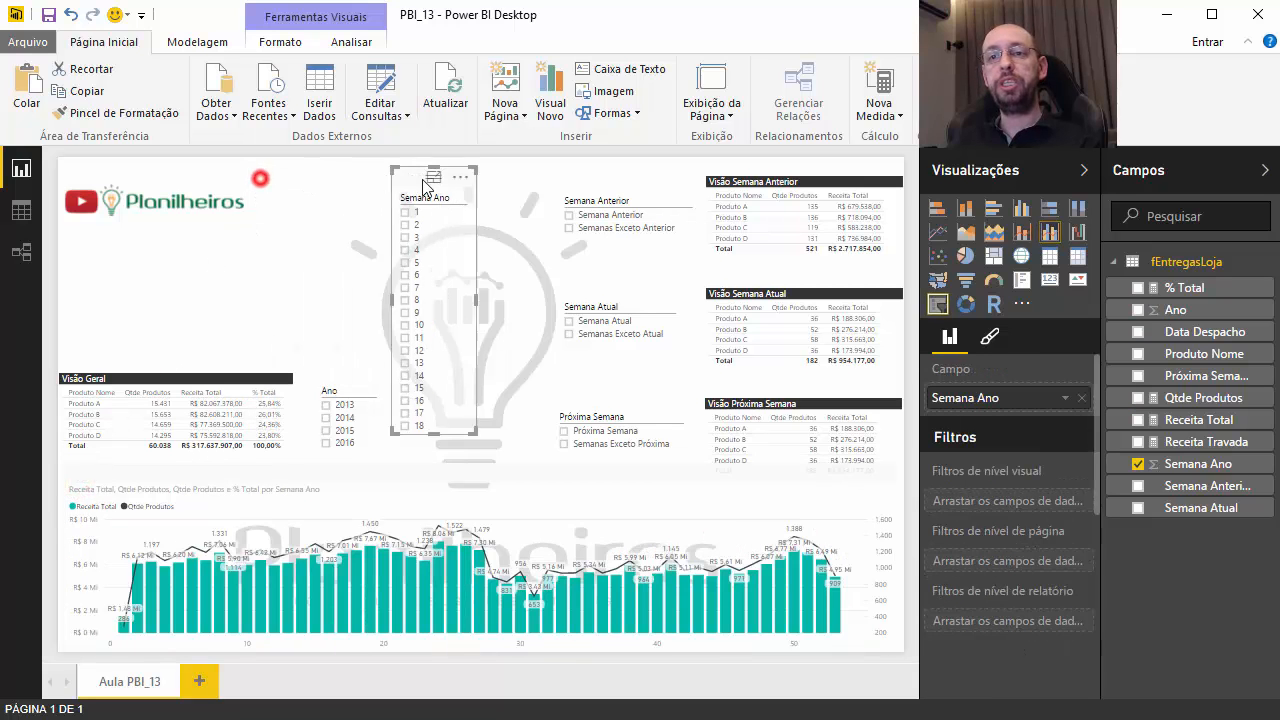
pyautogui.click(395, 203)
pyautogui.click(290, 310)
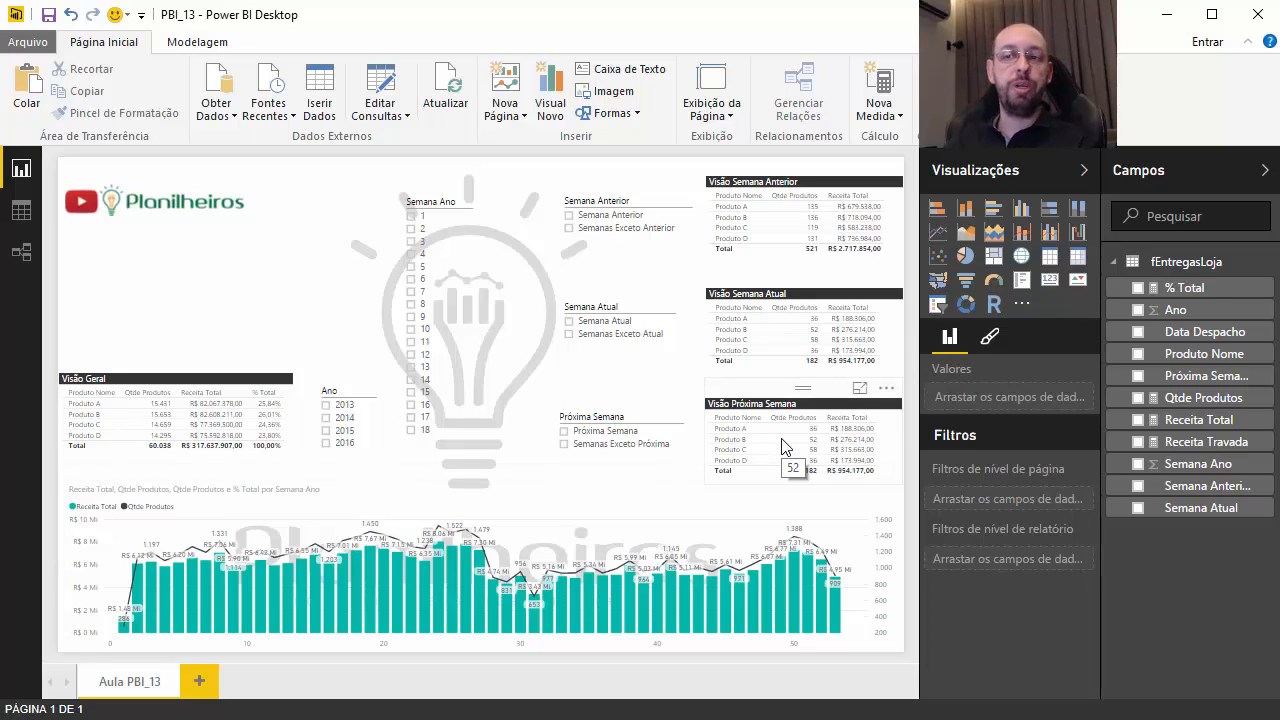
# Replace the Semana Atual filter of the Visão Próxima Semana table with a Próxima Semana filter limited to "Próxima Semana", leaving the slicer cleared.
pyautogui.click(596, 433)
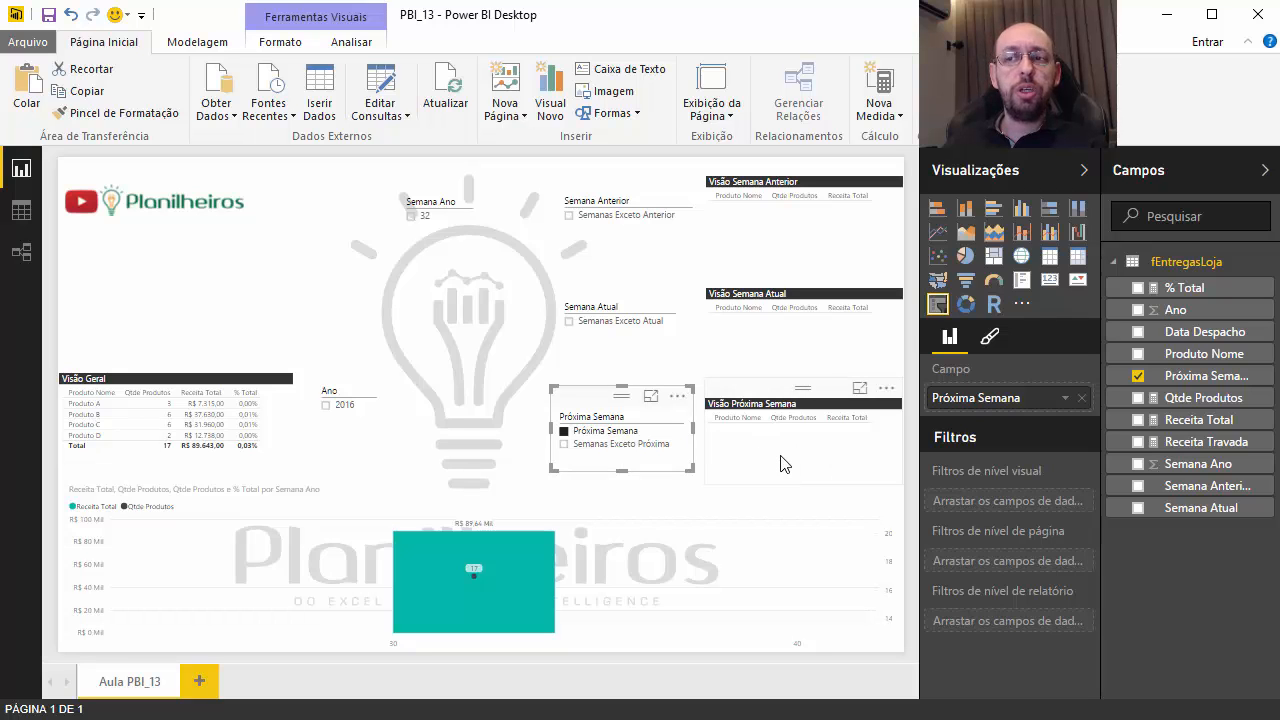
pyautogui.click(760, 395)
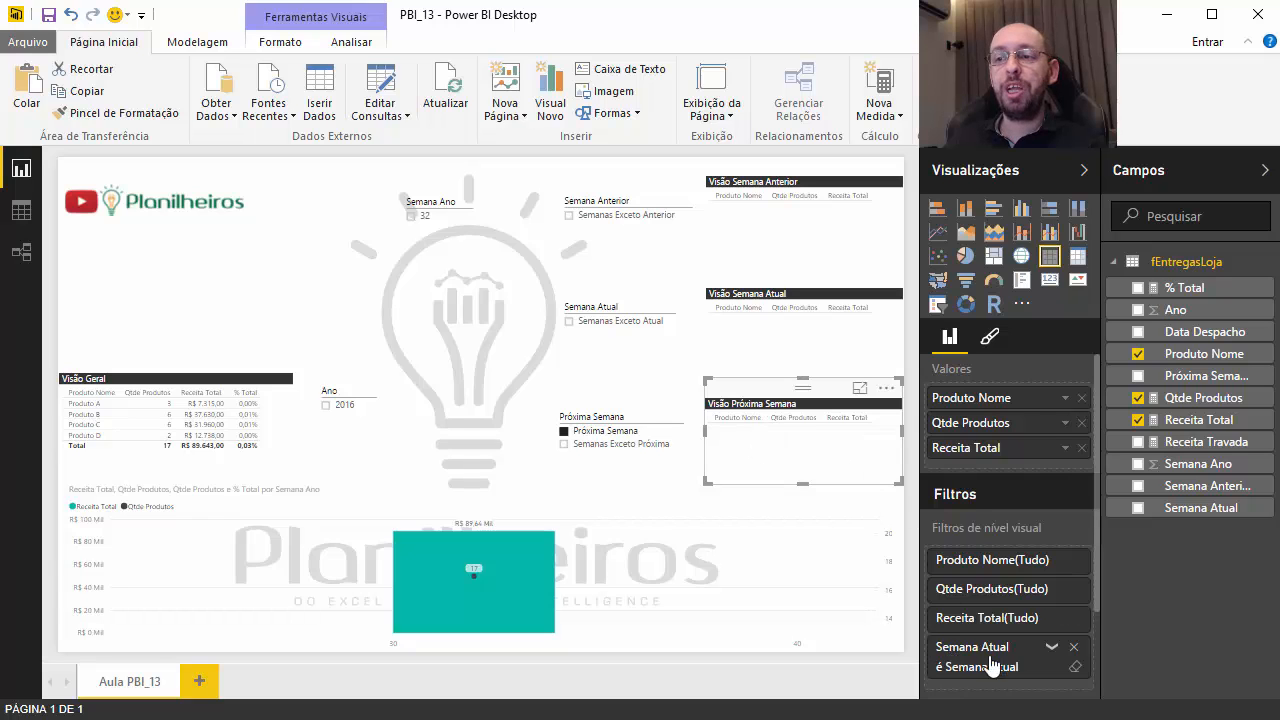
pyautogui.click(1076, 647)
pyautogui.moveTo(1175, 376); pyautogui.dragTo(1000, 648)
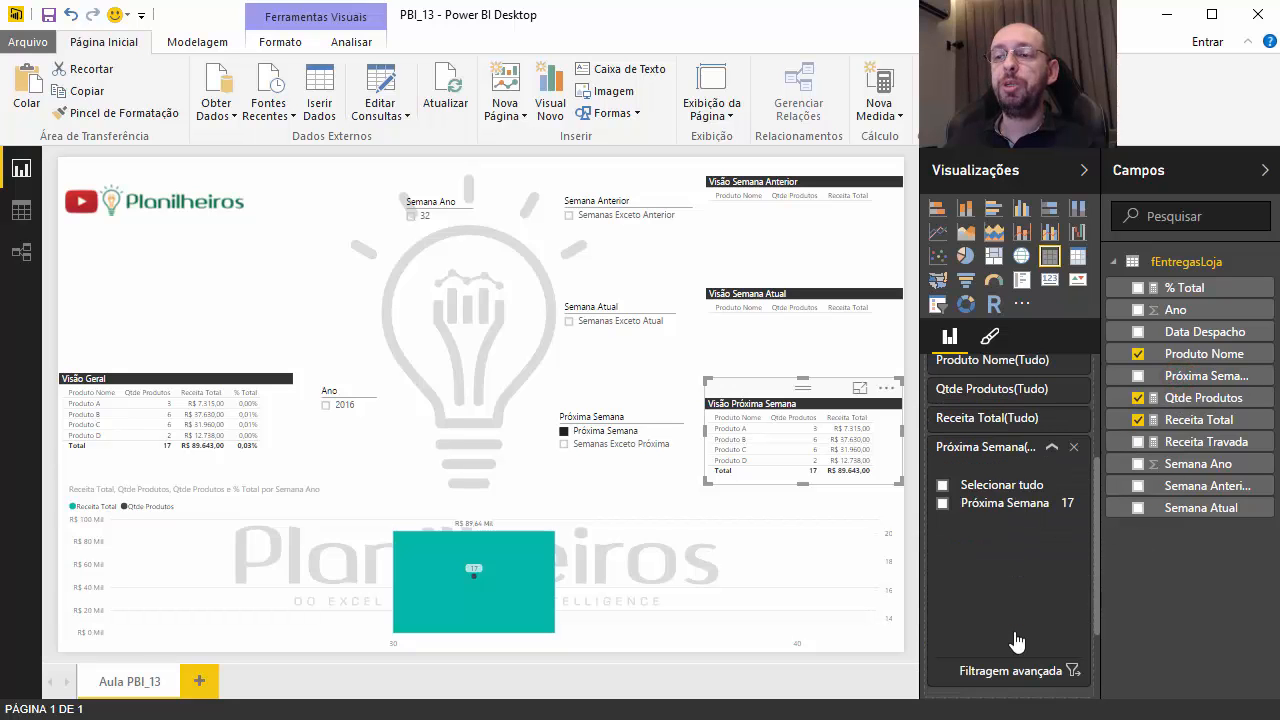
pyautogui.click(942, 503)
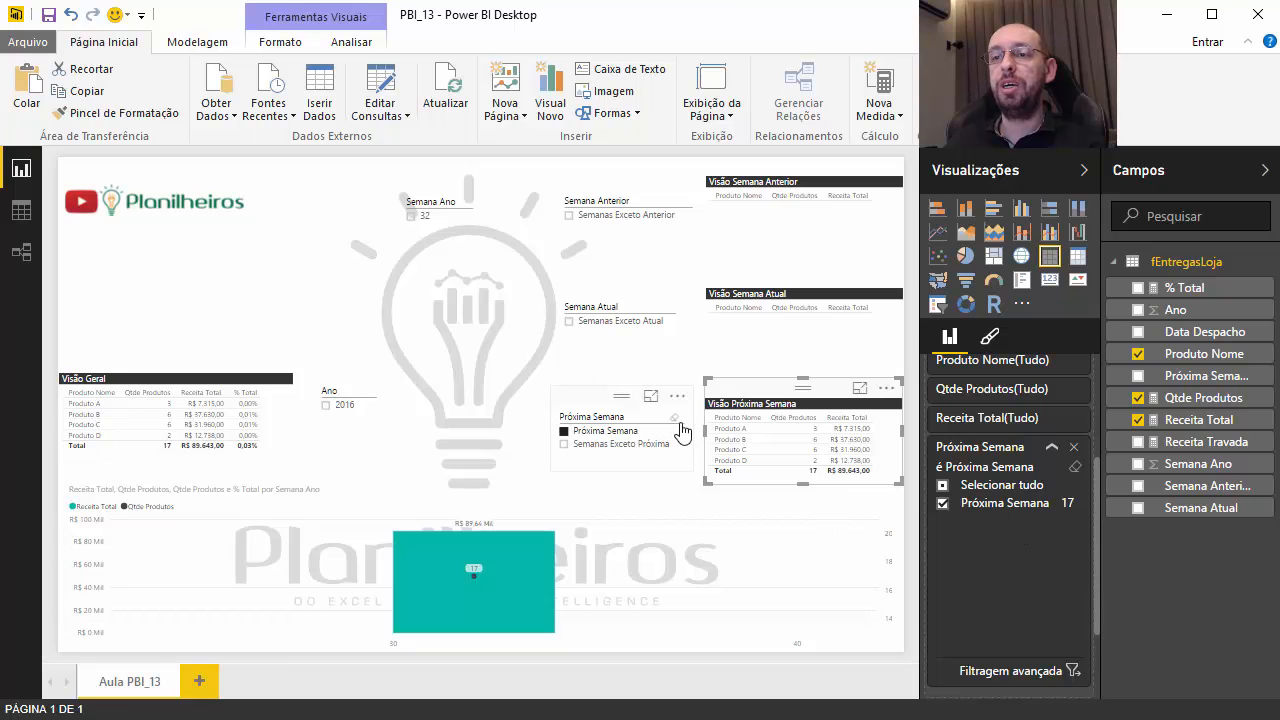
pyautogui.click(674, 424)
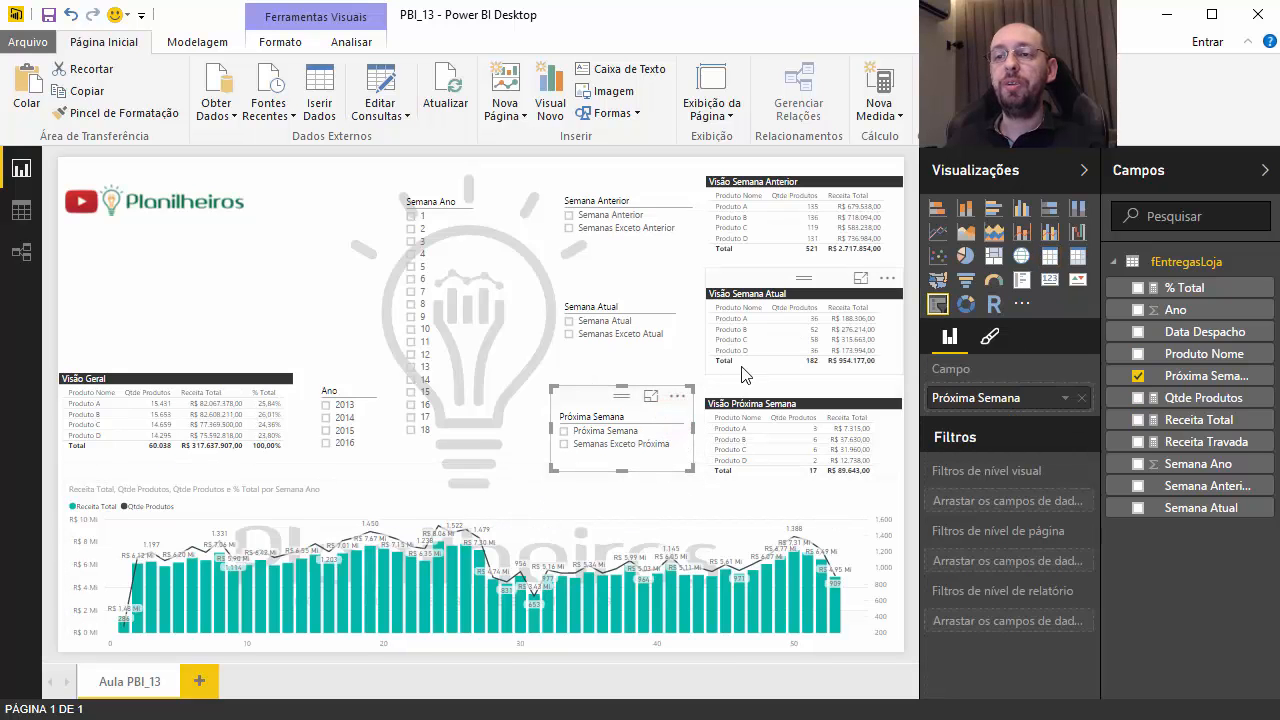
# Check the weekly tables by selecting Próxima Semana, Semana Atual and Semana Anterior one at a time in their slicers.
pyautogui.click(578, 431)
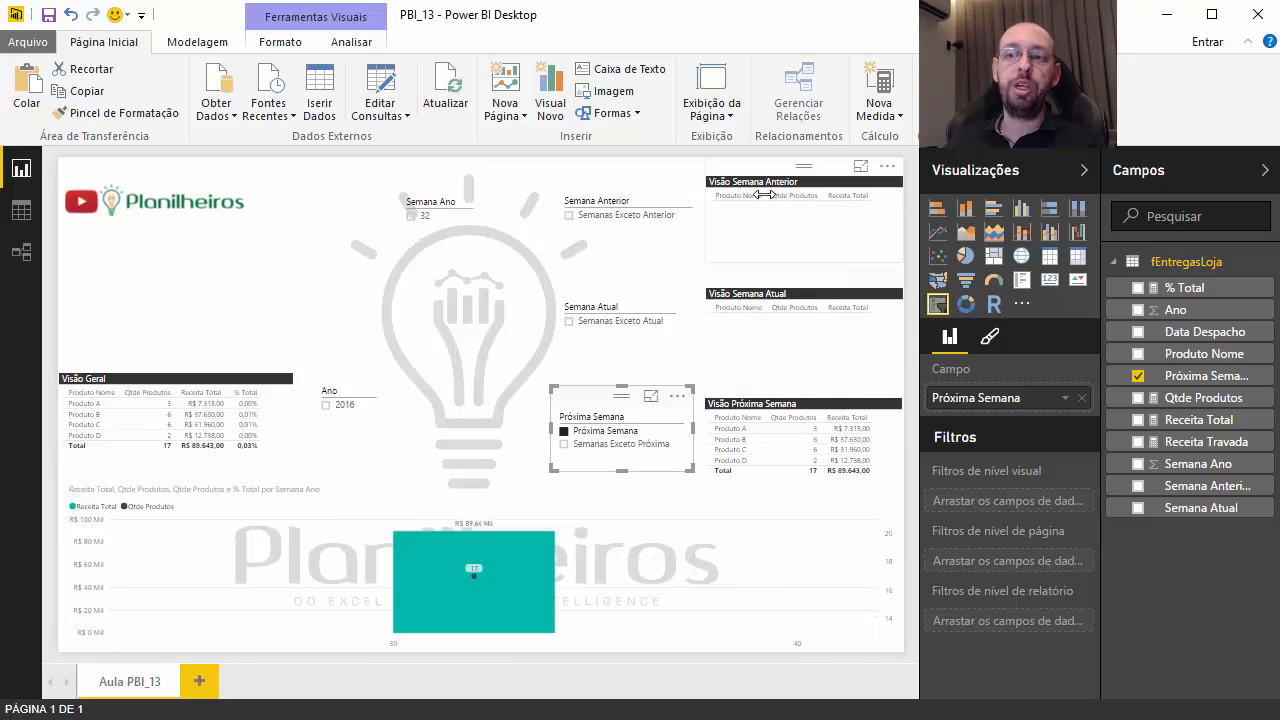
pyautogui.click(676, 418)
pyautogui.click(593, 320)
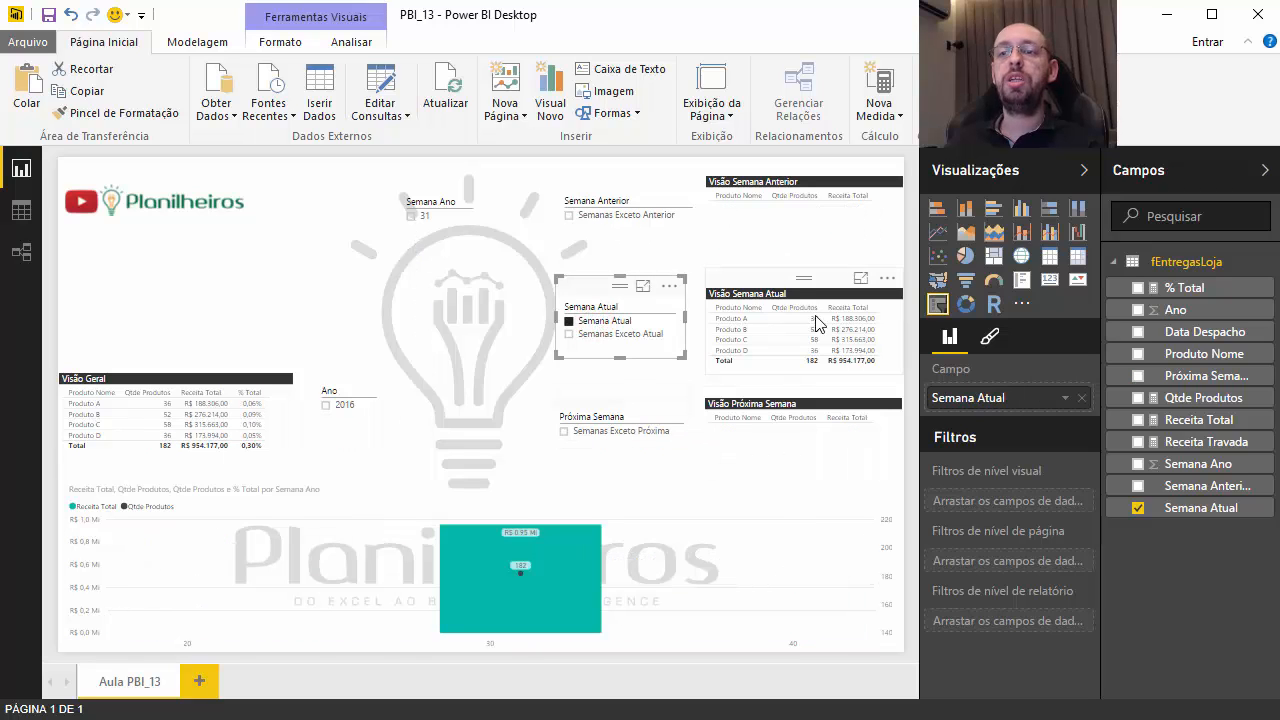
pyautogui.click(670, 312)
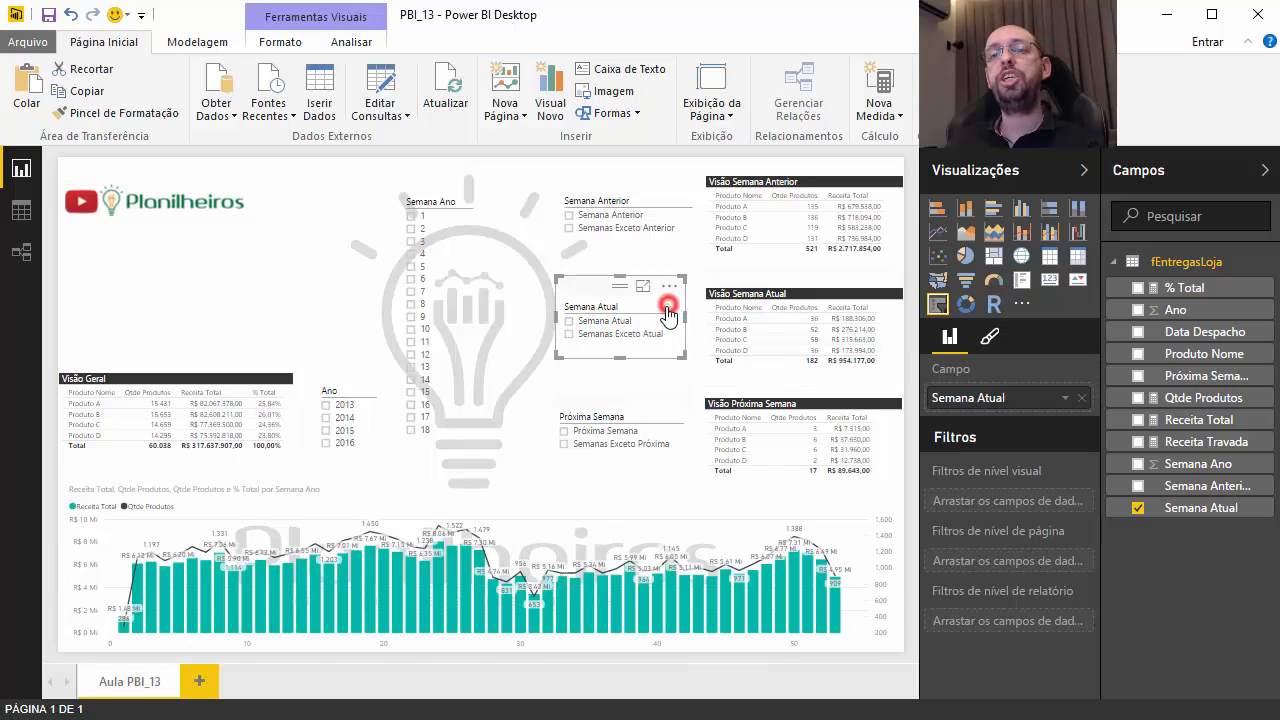
pyautogui.click(616, 212)
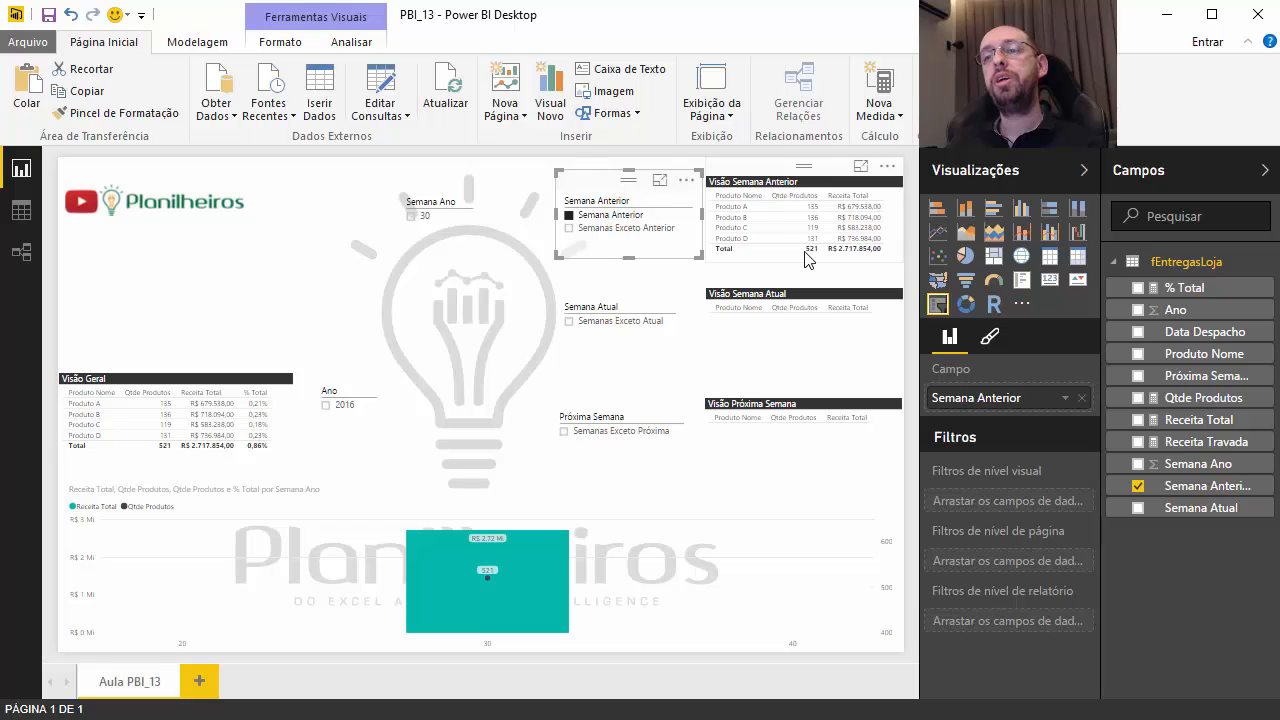
# Clear the Semana Anterior slicer and deselect it.
pyautogui.click(683, 199)
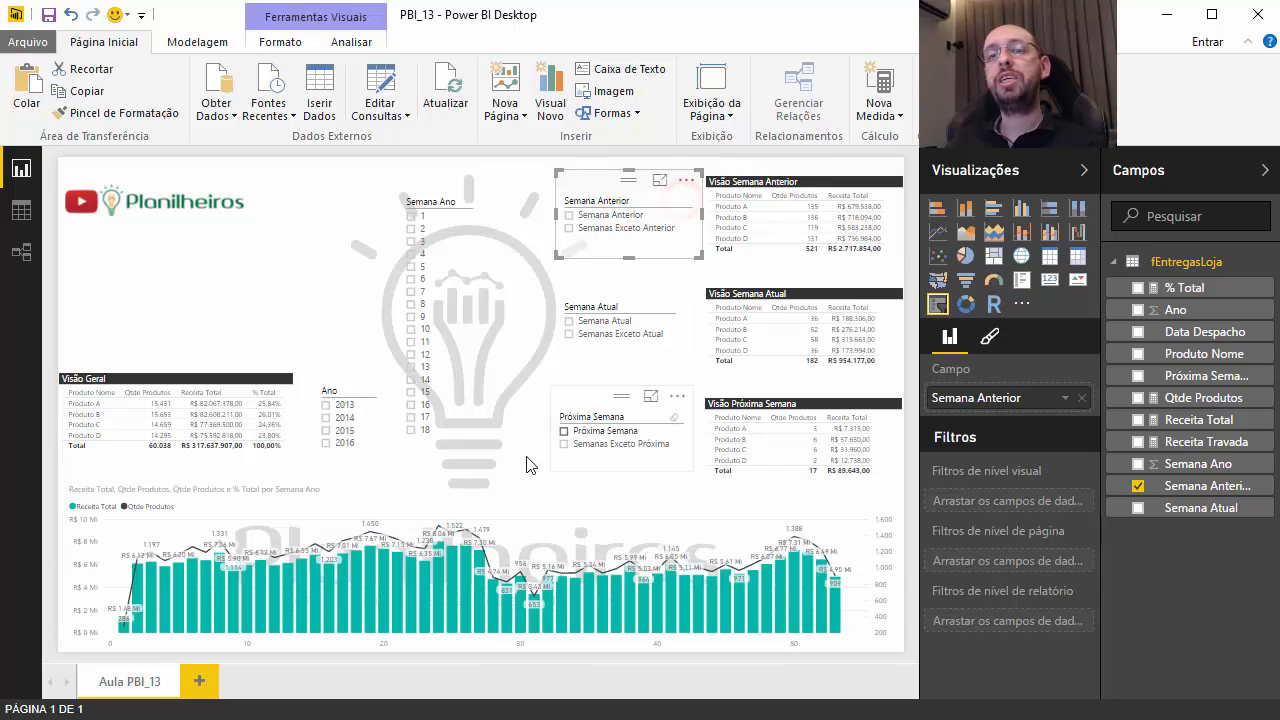
pyautogui.click(315, 236)
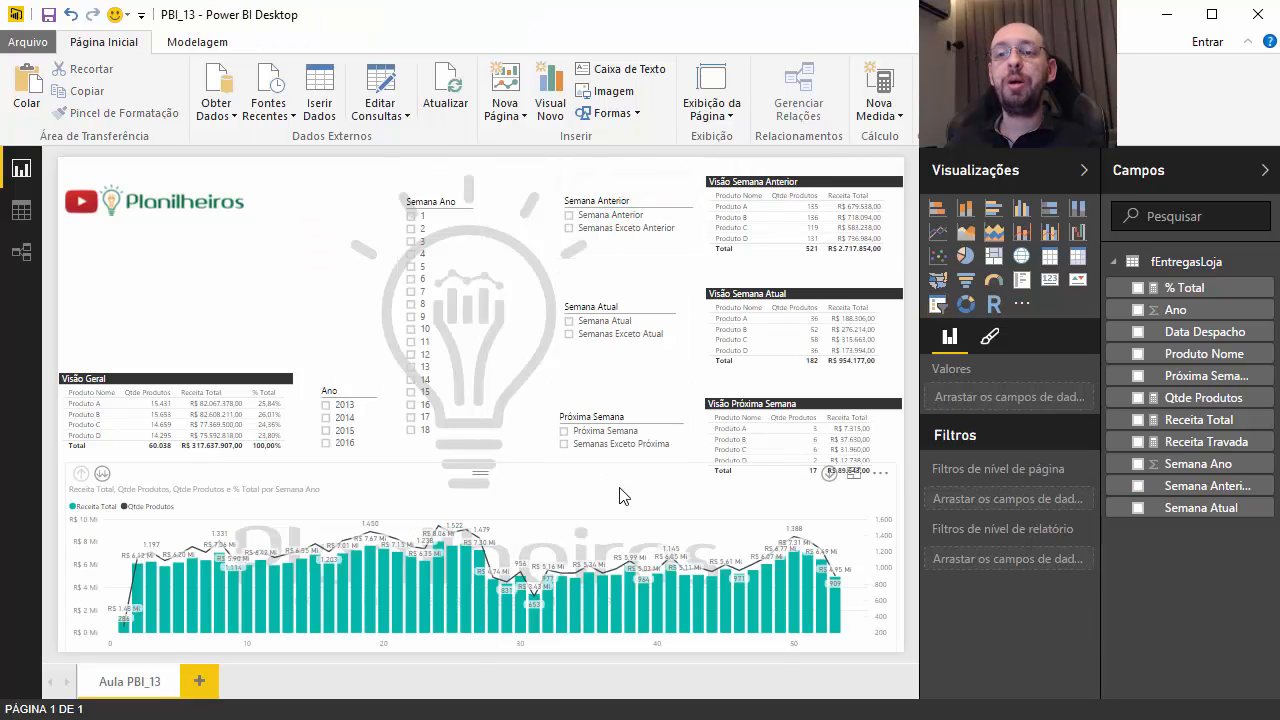
# Move the Semana Ano slicer slightly lower, between the Ano and Semana Anterior slicers.
pyautogui.moveTo(426, 187); pyautogui.dragTo(411, 207)
pyautogui.click(414, 207)
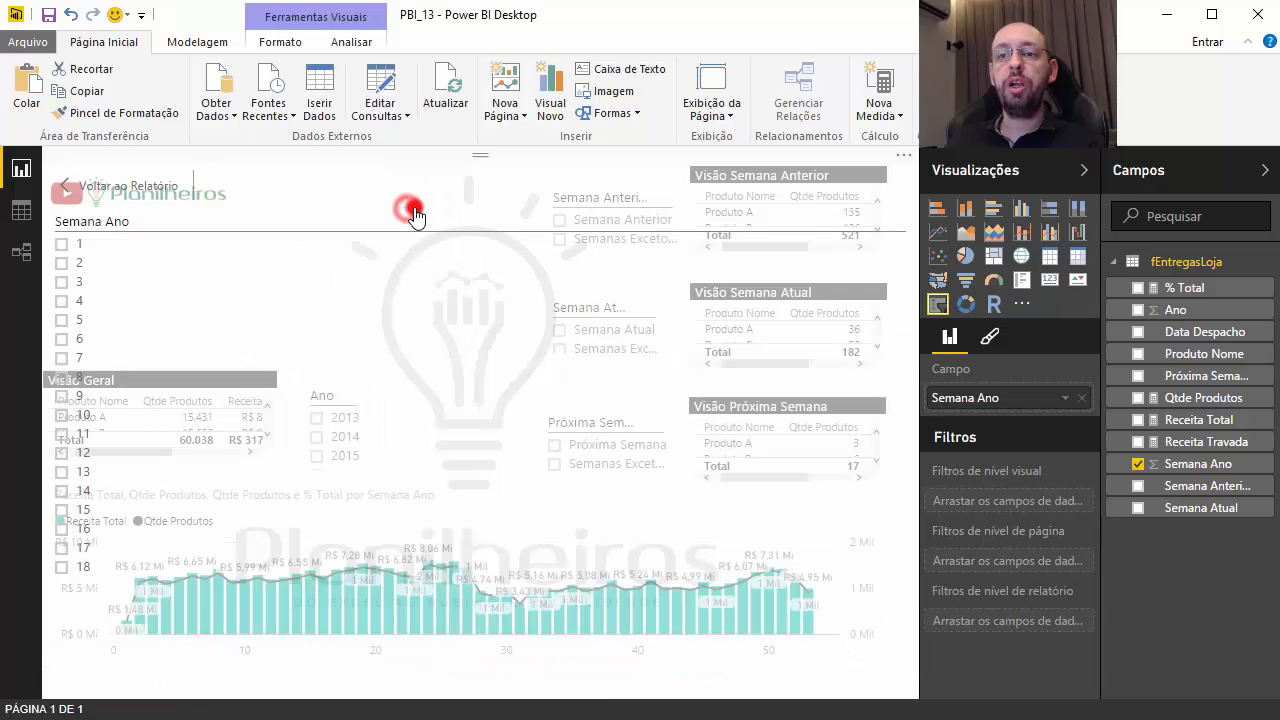
pyautogui.click(120, 190)
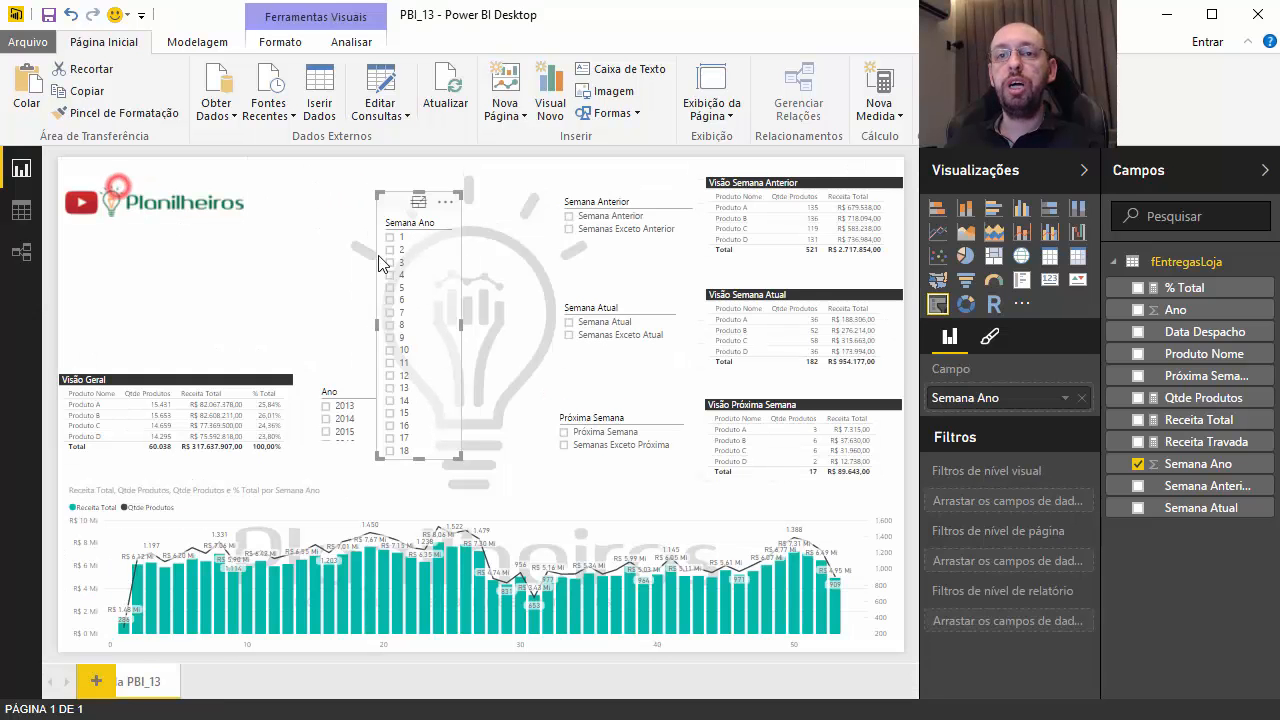
pyautogui.click(402, 204)
pyautogui.moveTo(422, 210); pyautogui.dragTo(419, 217)
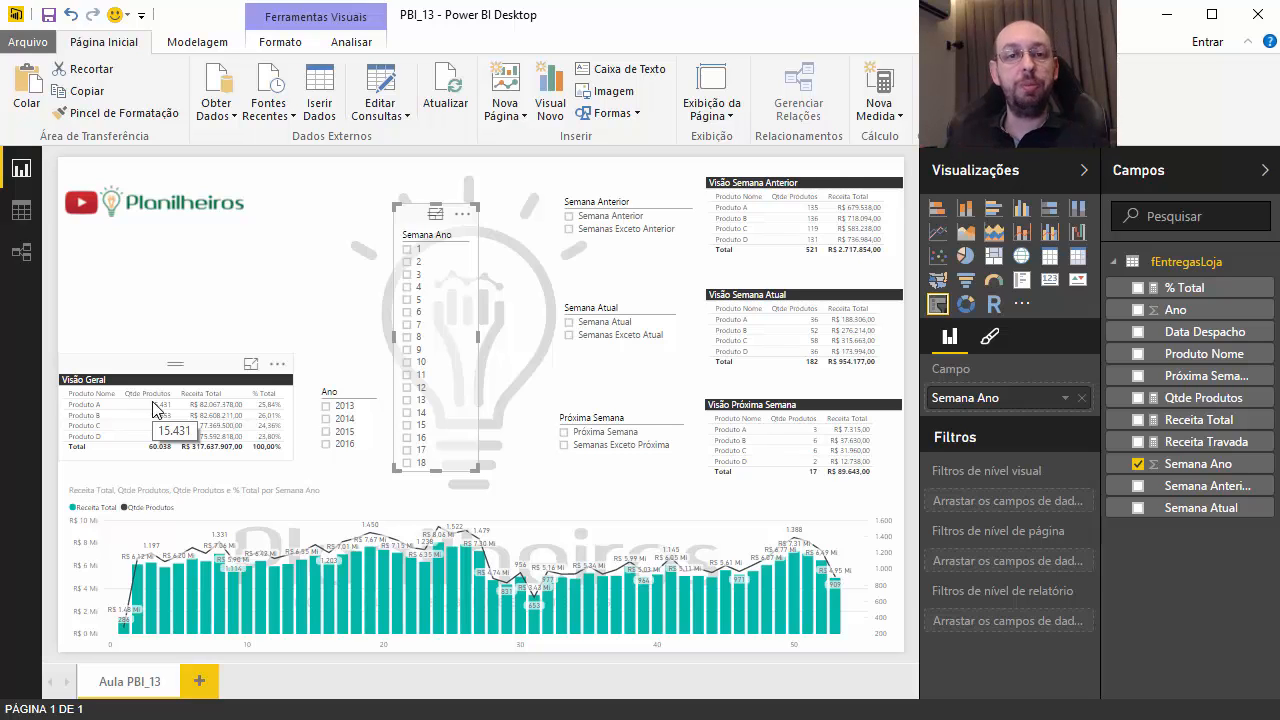
pyautogui.click(118, 283)
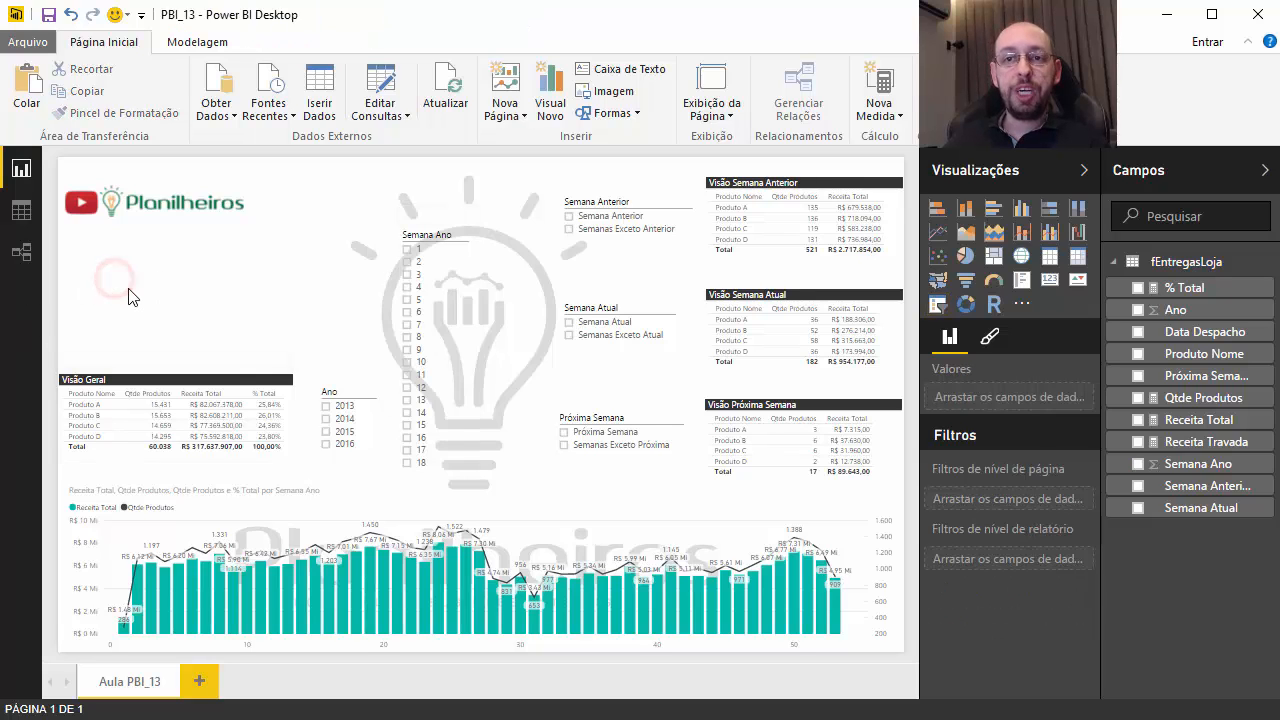
pyautogui.hotkey('alt', 'Tab')
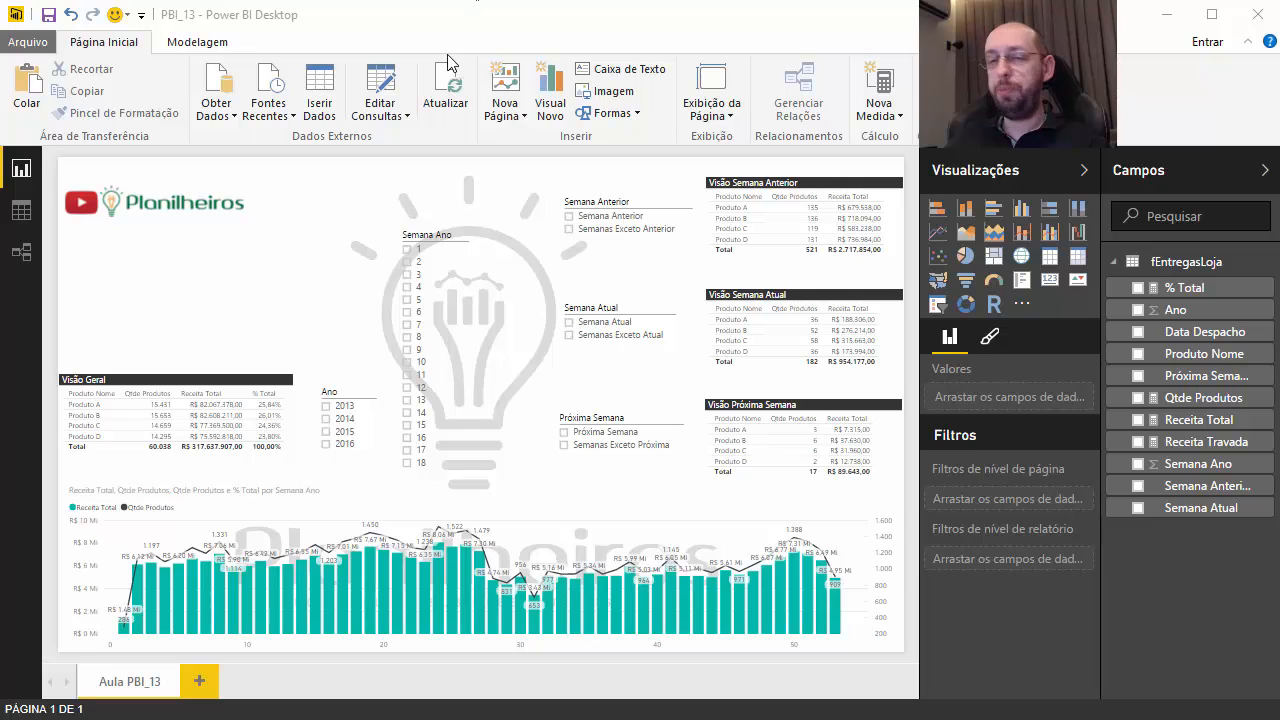
# Insert an empty treemap between the logo and the Visão Geral table, and delete the Semana Ano slicer.
pyautogui.click(110, 298)
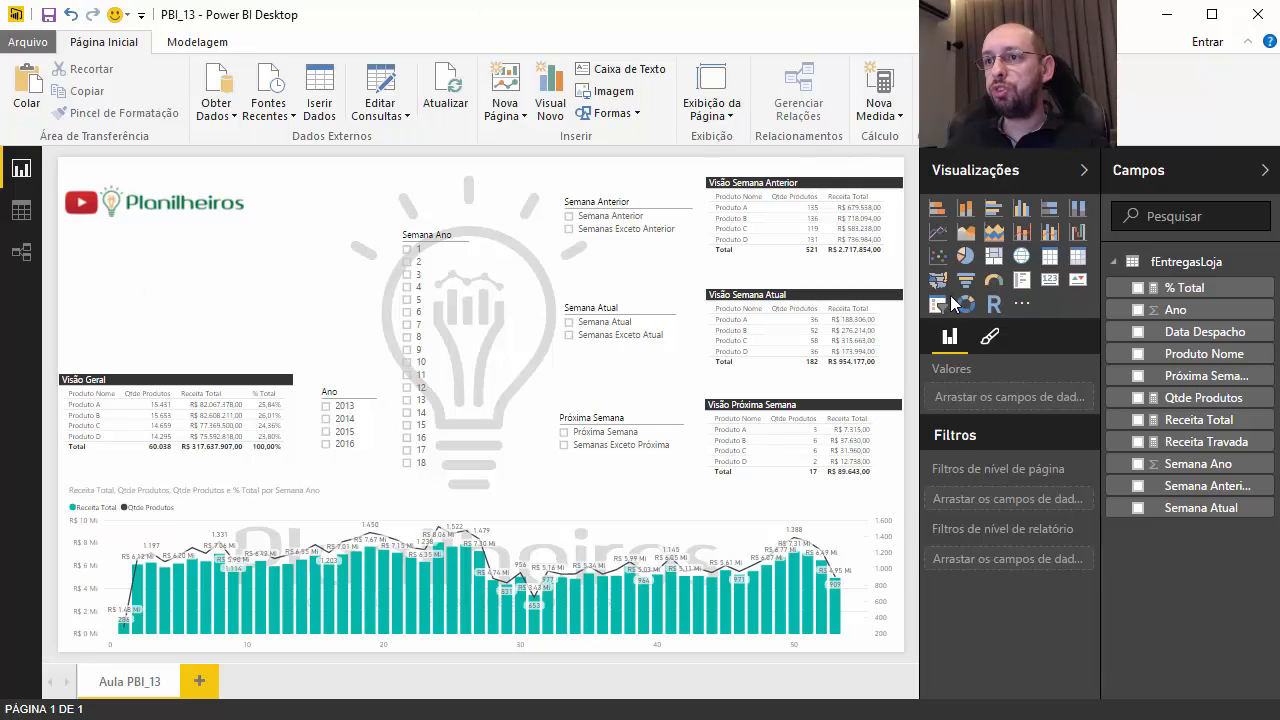
pyautogui.click(993, 258)
pyautogui.moveTo(222, 222); pyautogui.dragTo(127, 242)
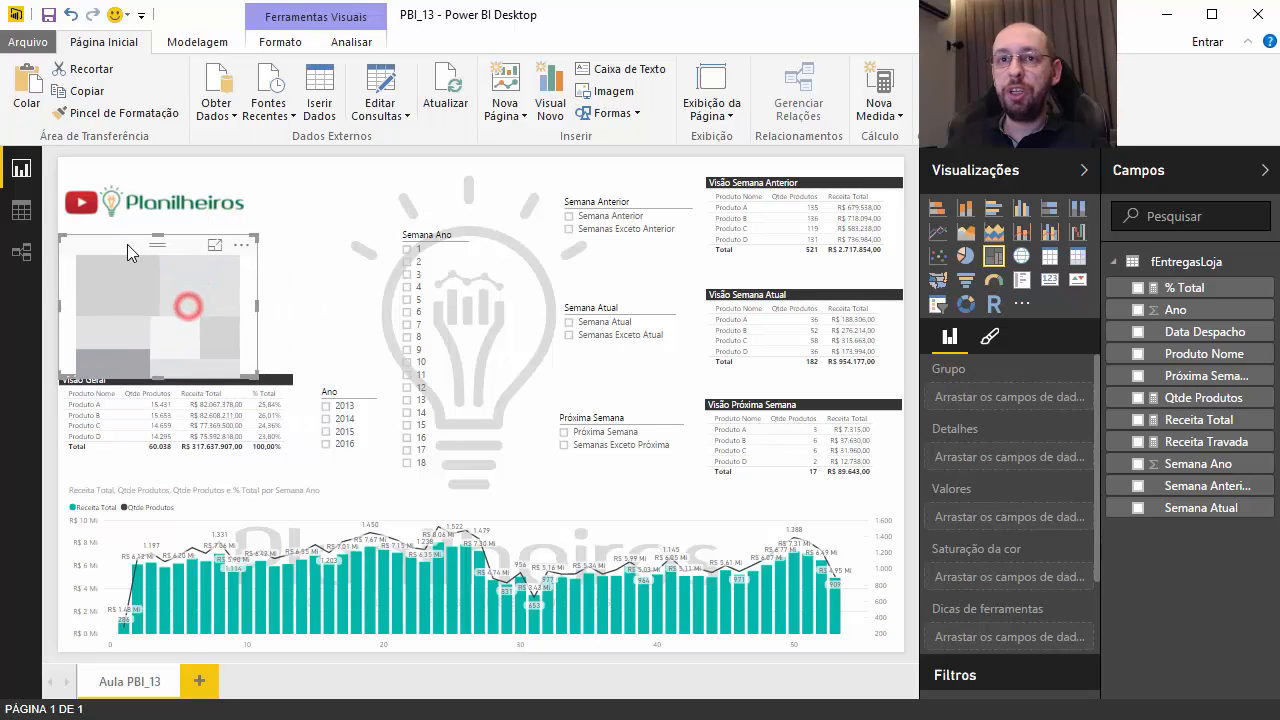
pyautogui.moveTo(417, 222); pyautogui.dragTo(472, 204)
pyautogui.press('Delete')
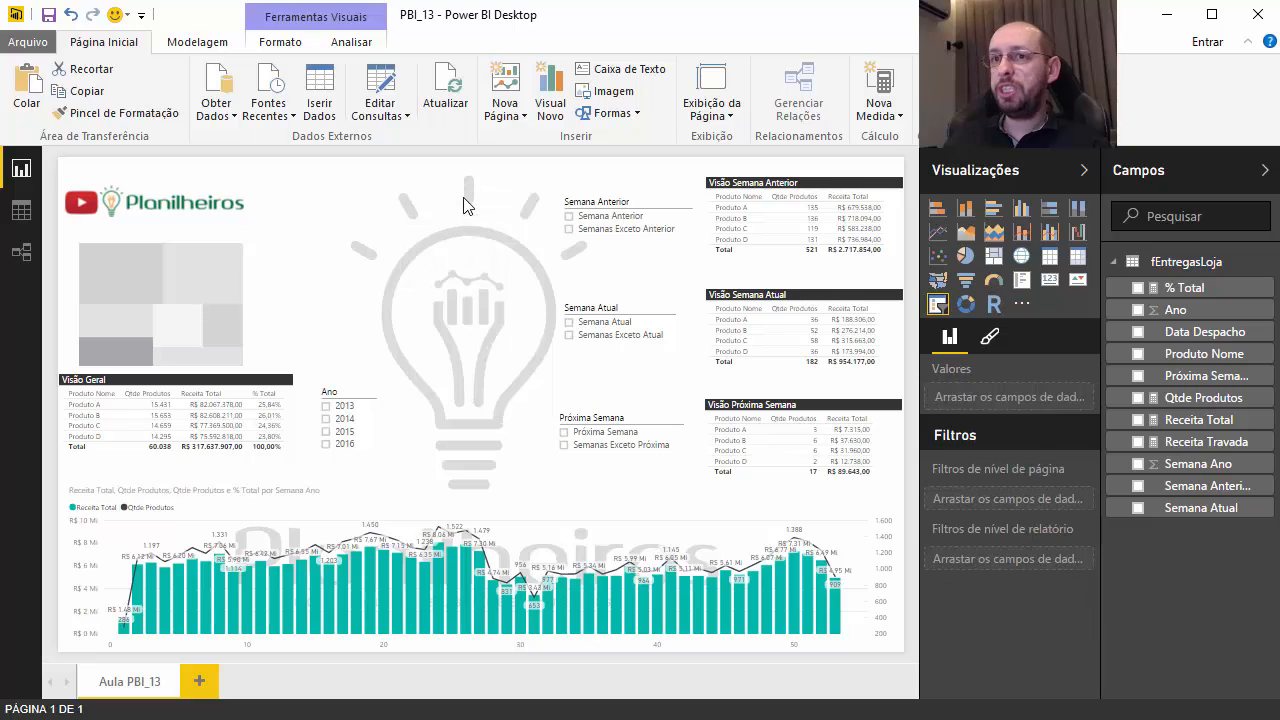
# Widen the treemap to span nearly to the weekly slicers and fill it with % Total values grouped by Ano.
pyautogui.click(188, 233)
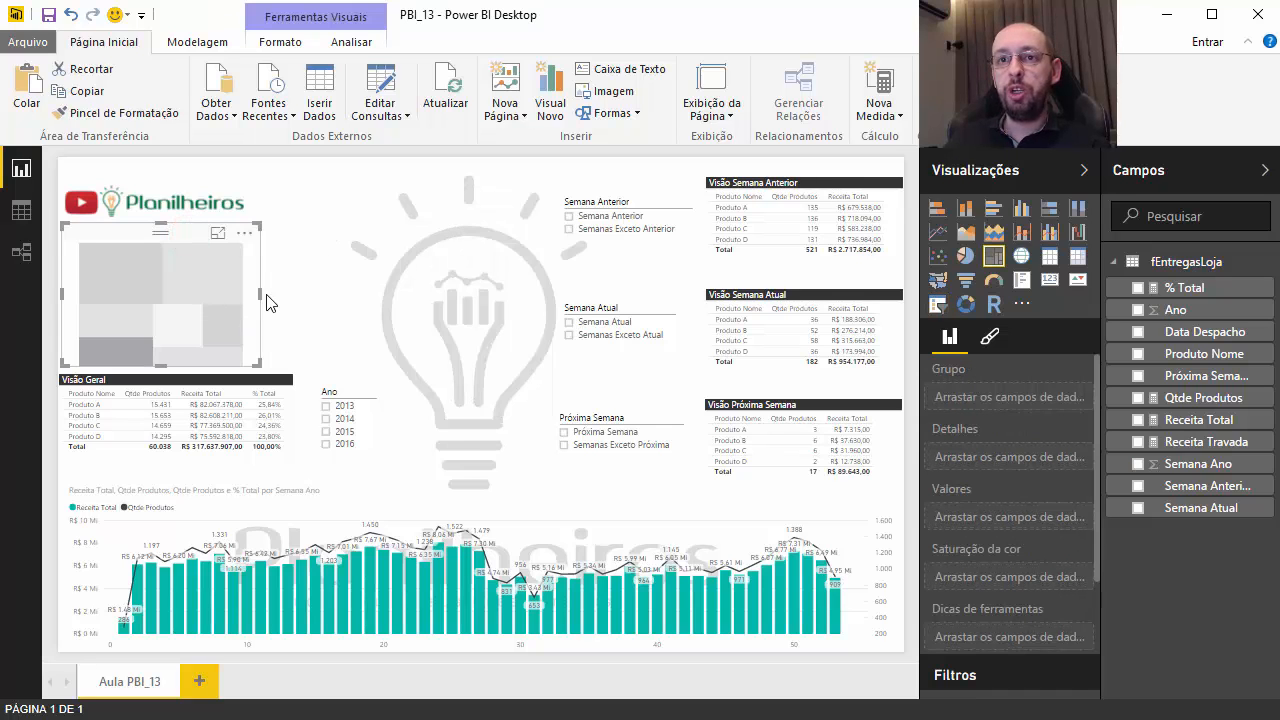
pyautogui.moveTo(260, 293); pyautogui.dragTo(530, 290)
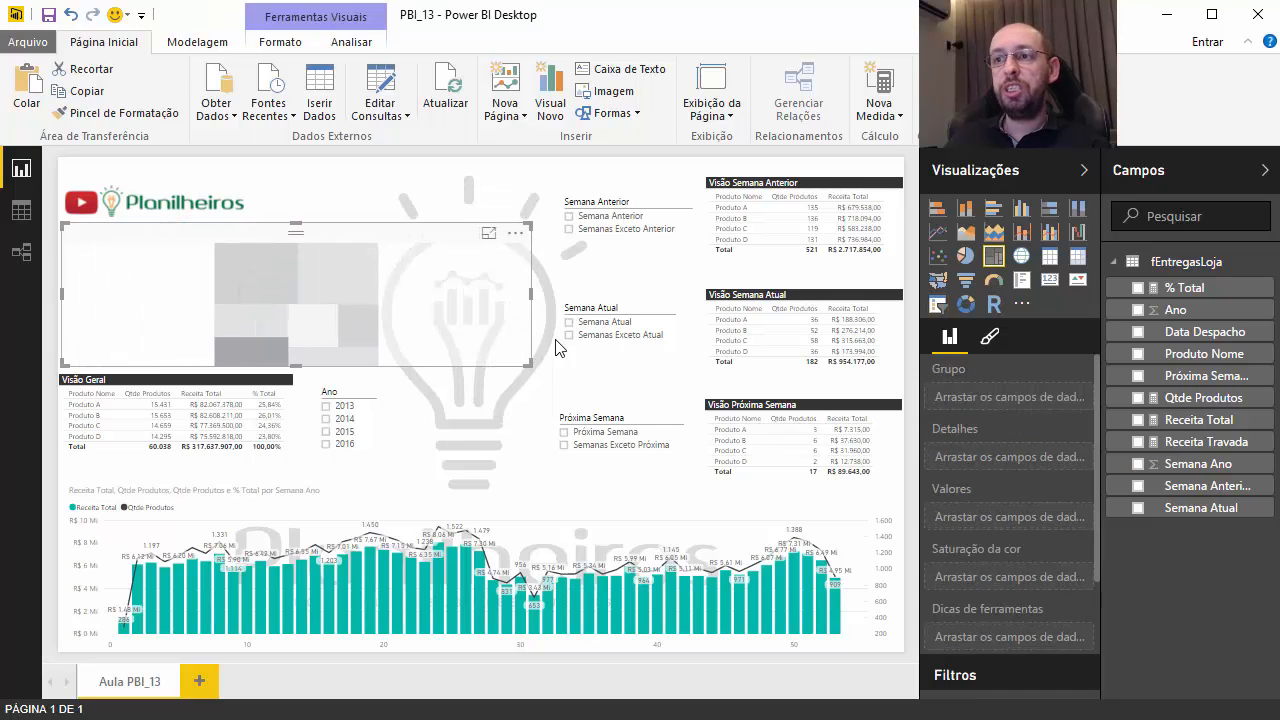
pyautogui.moveTo(1186, 289); pyautogui.dragTo(1020, 530)
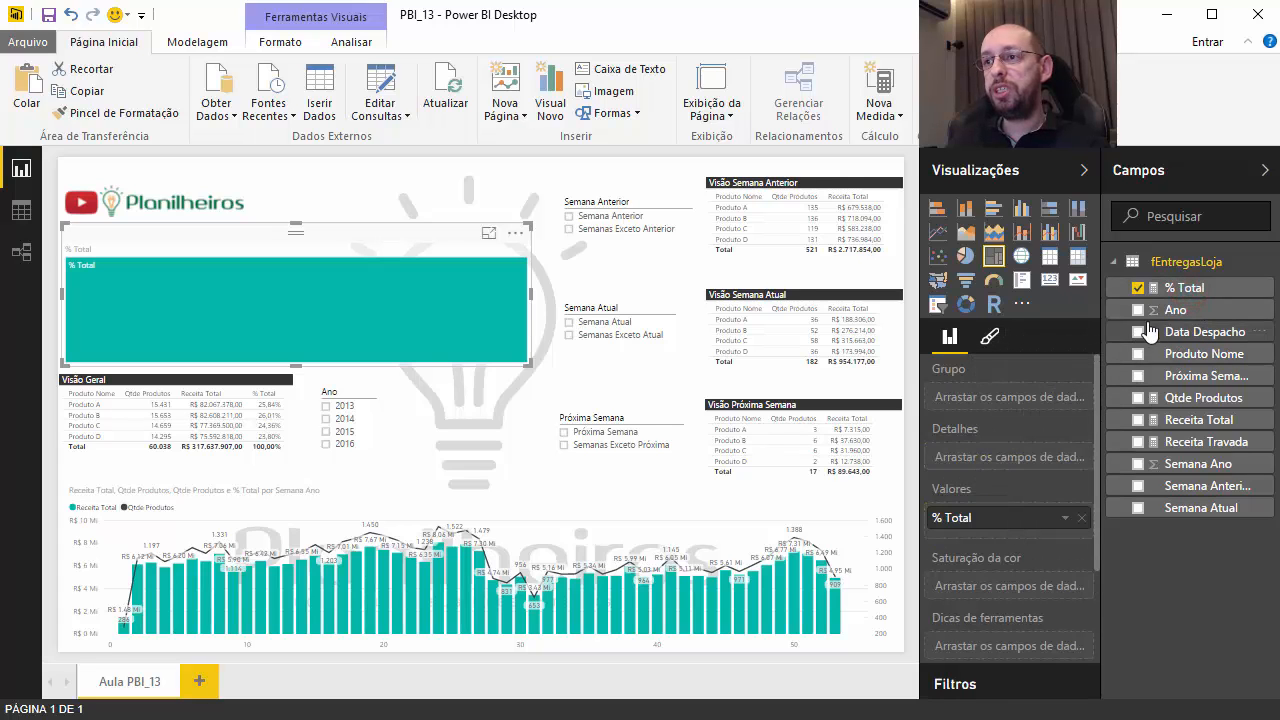
pyautogui.moveTo(1183, 309); pyautogui.dragTo(1017, 404)
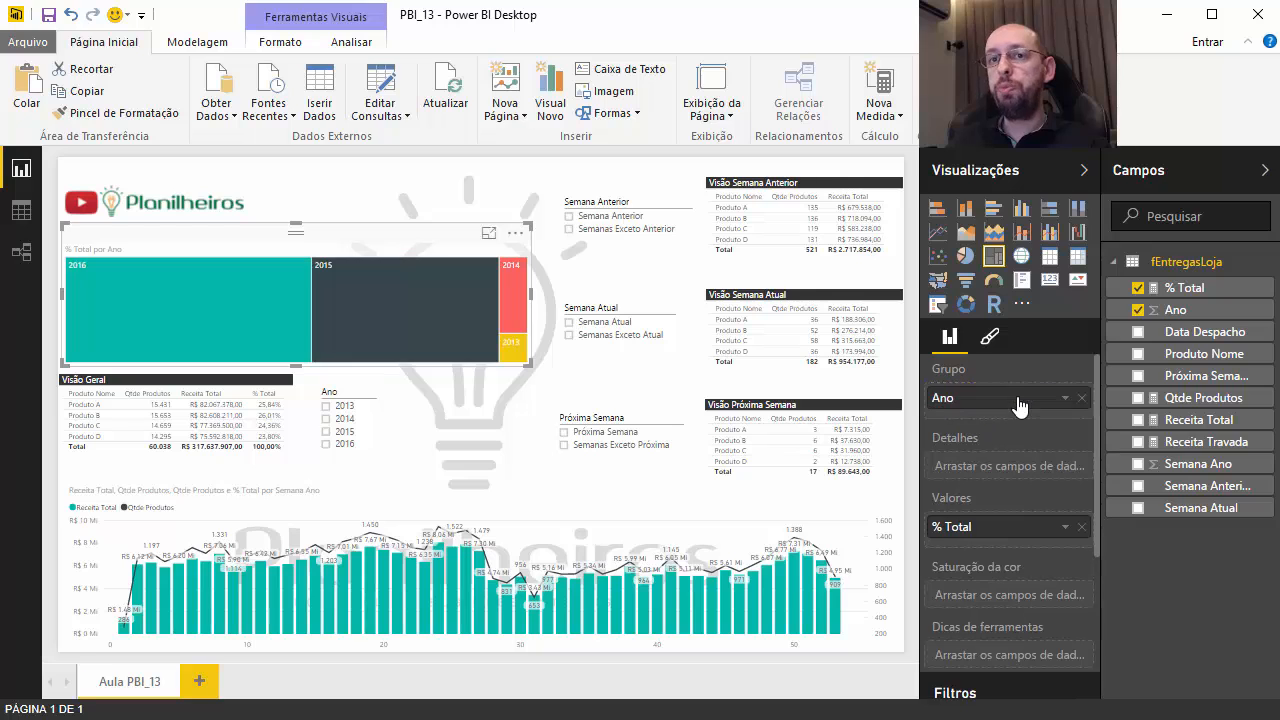
# Check the treemap's cross-filtering by highlighting 2016, 2015, 2014 and 2013, then clear the highlight.
pyautogui.moveTo(157, 310)
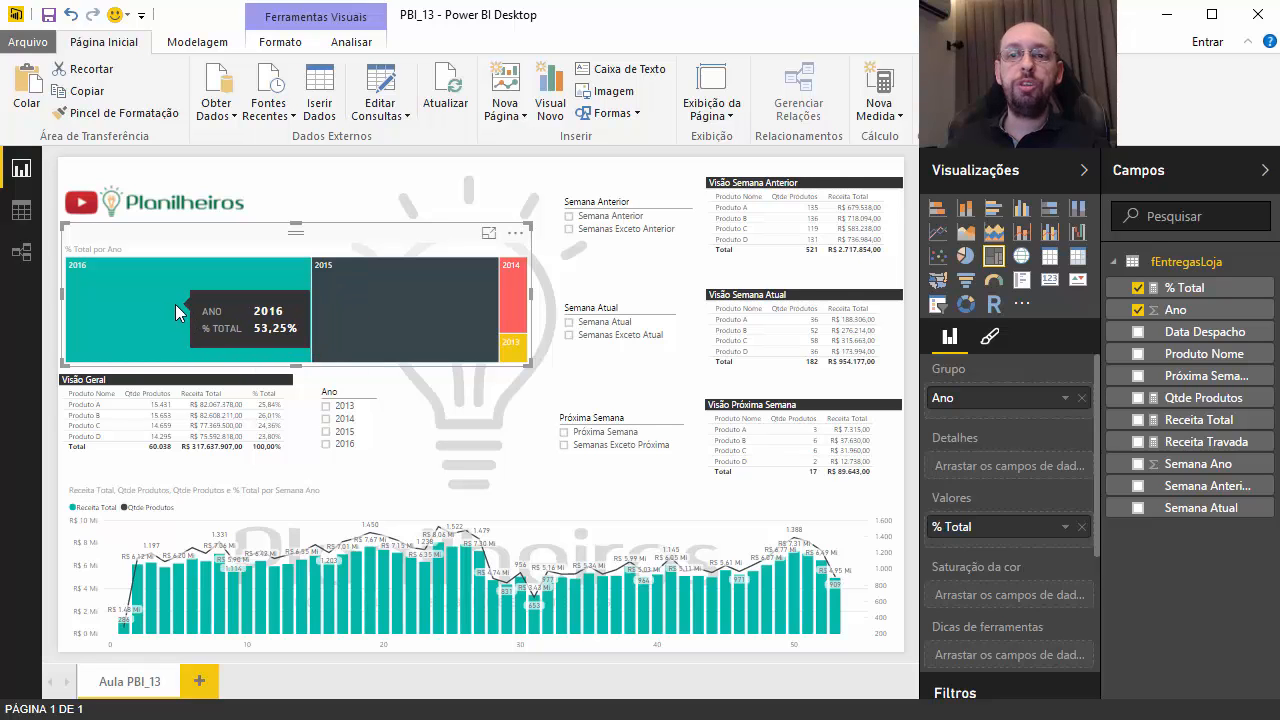
pyautogui.click(200, 296)
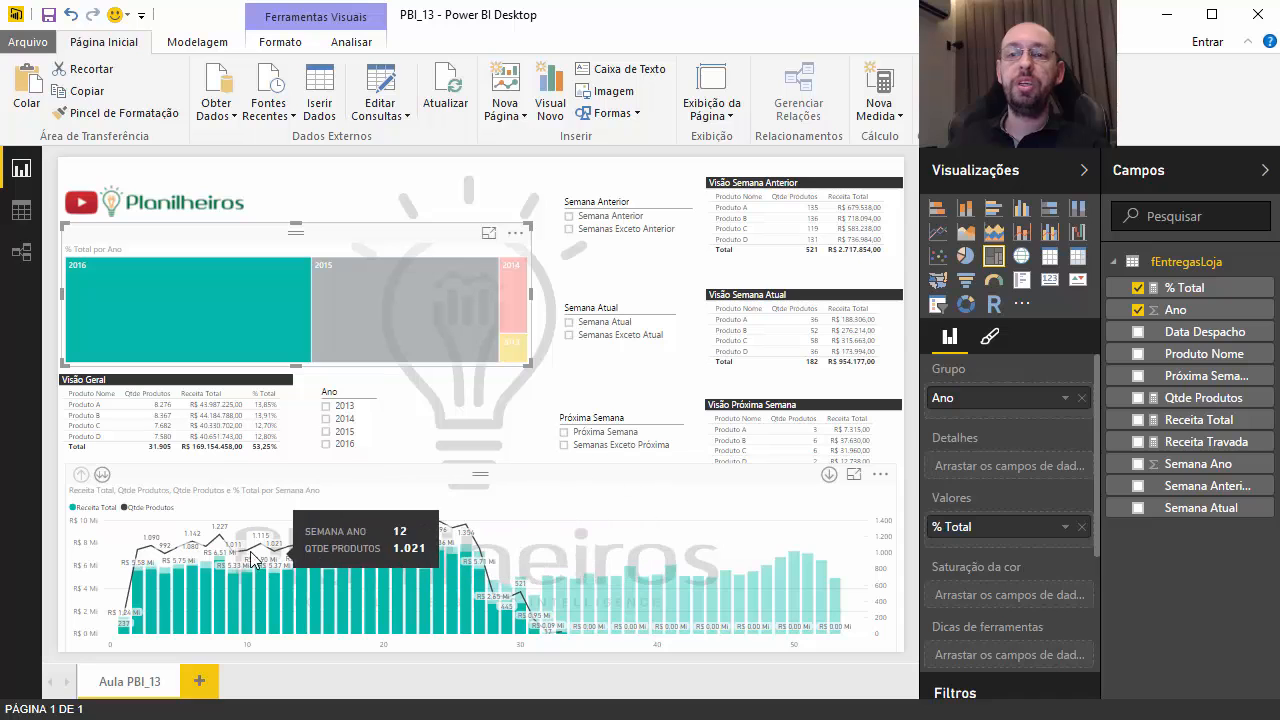
pyautogui.click(347, 298)
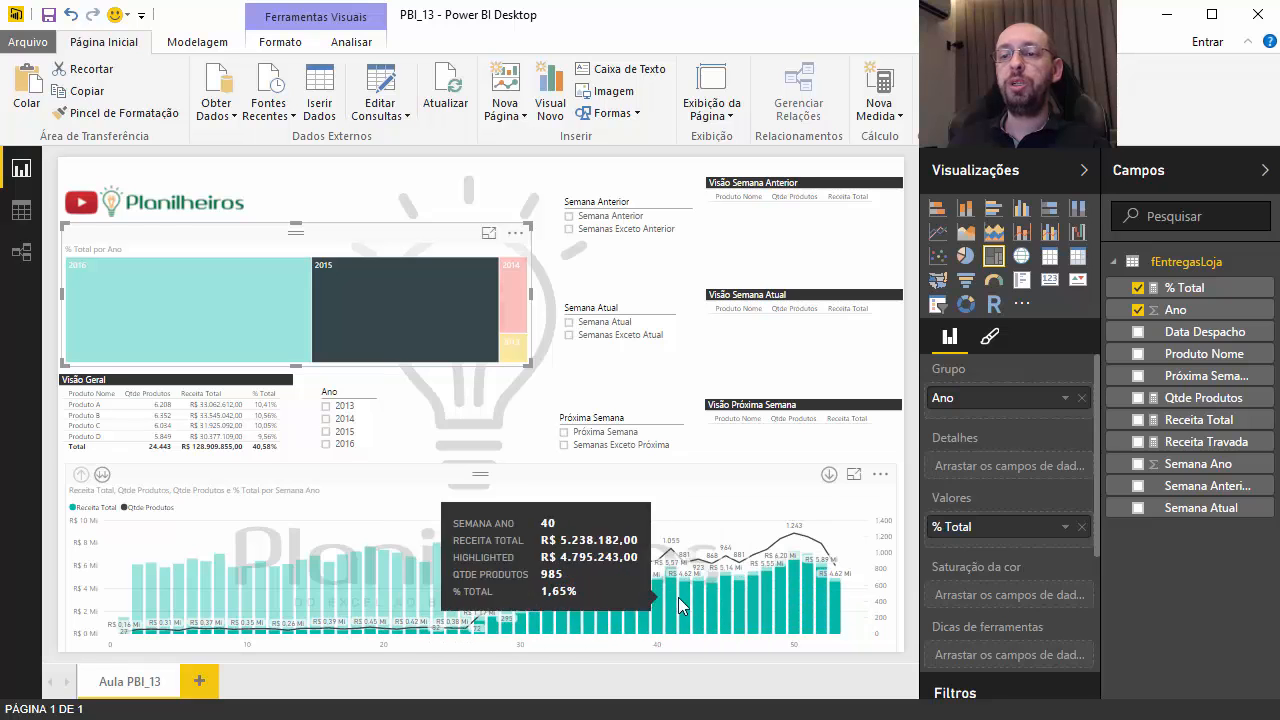
pyautogui.click(512, 300)
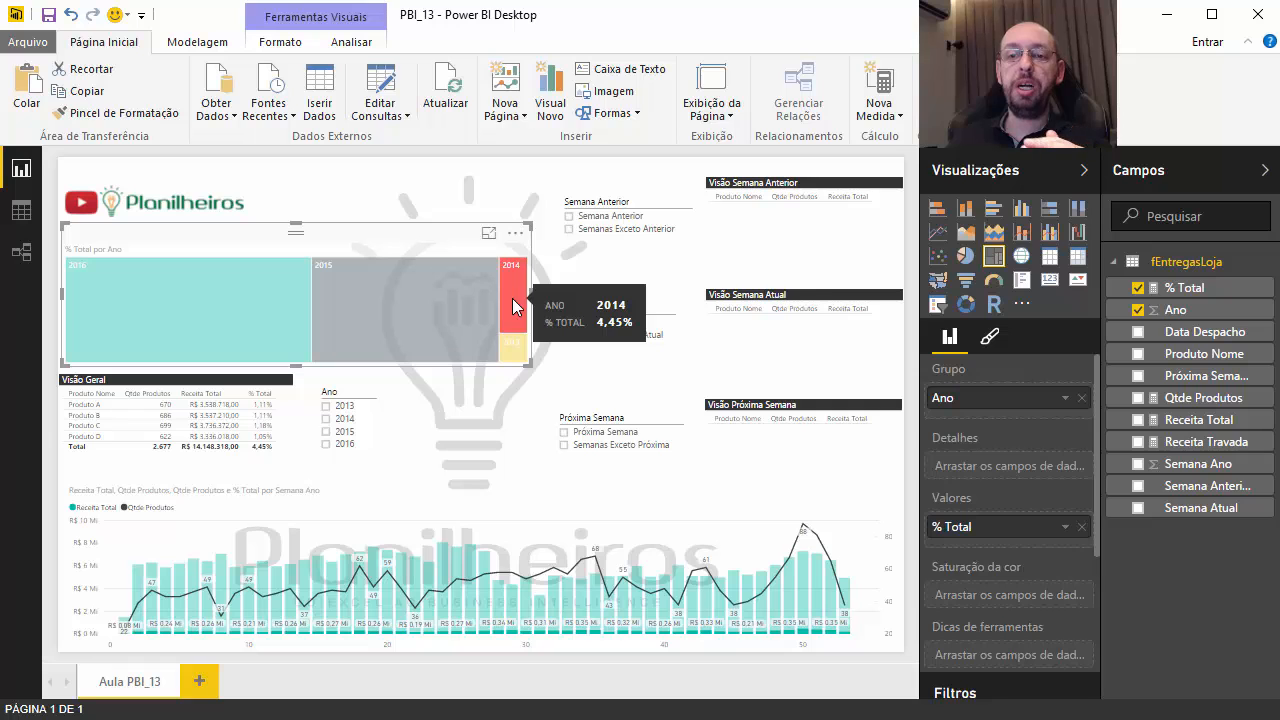
pyautogui.click(512, 349)
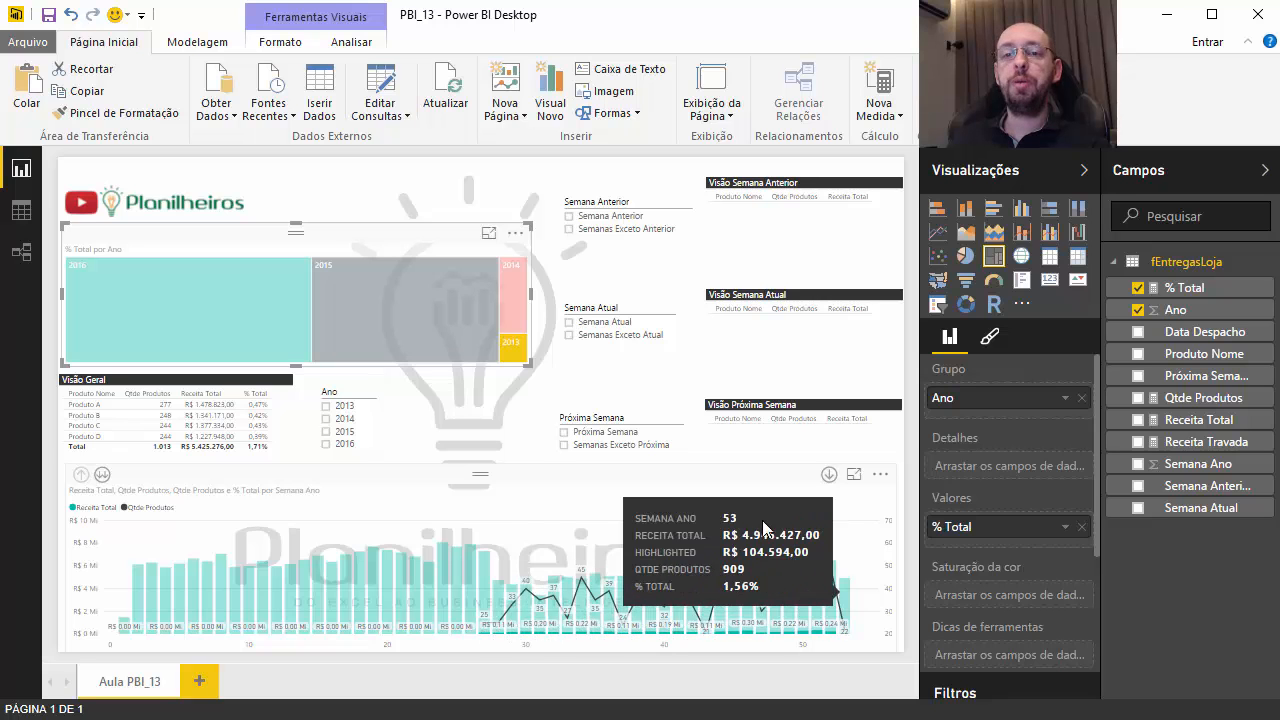
pyautogui.click(238, 286)
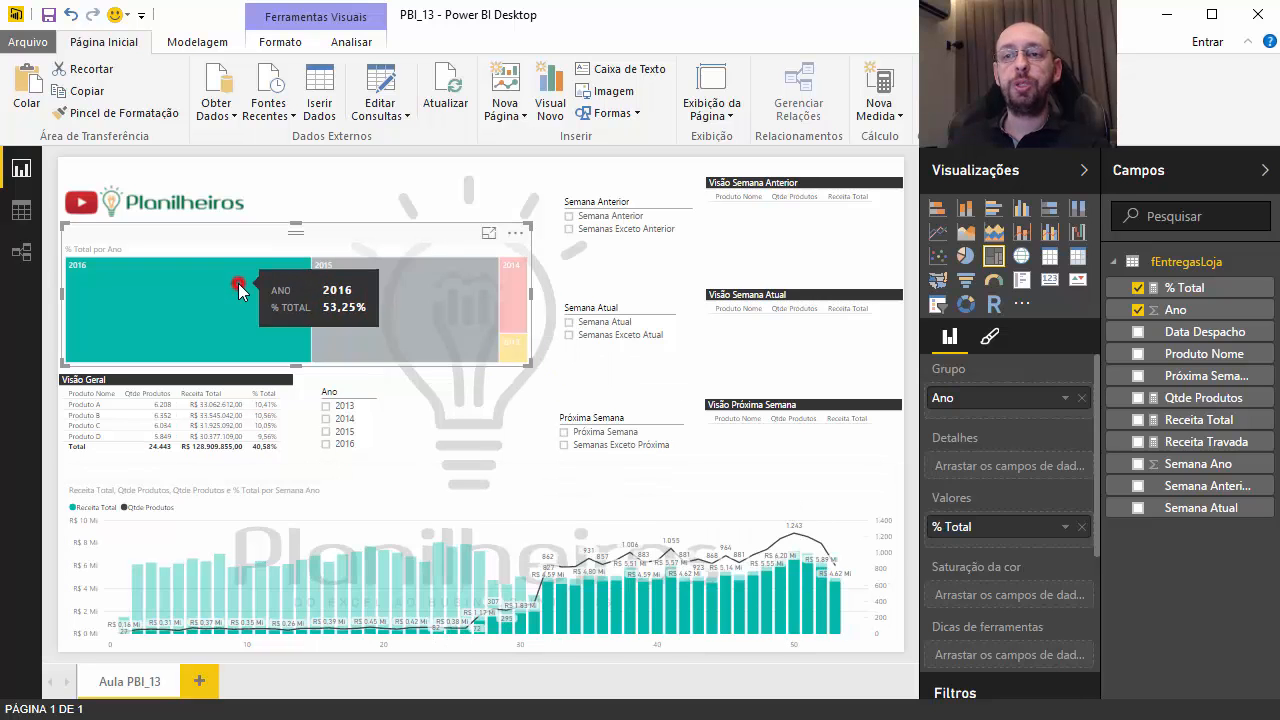
pyautogui.click(238, 286)
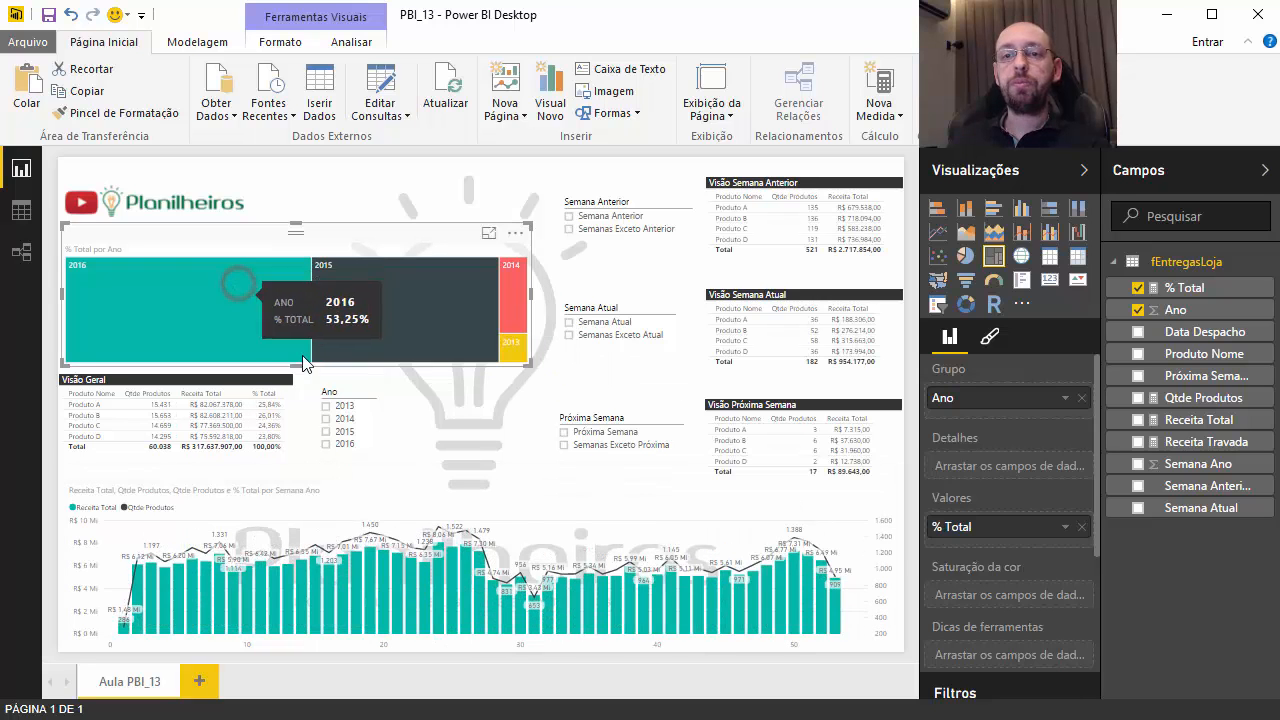
pyautogui.click(343, 184)
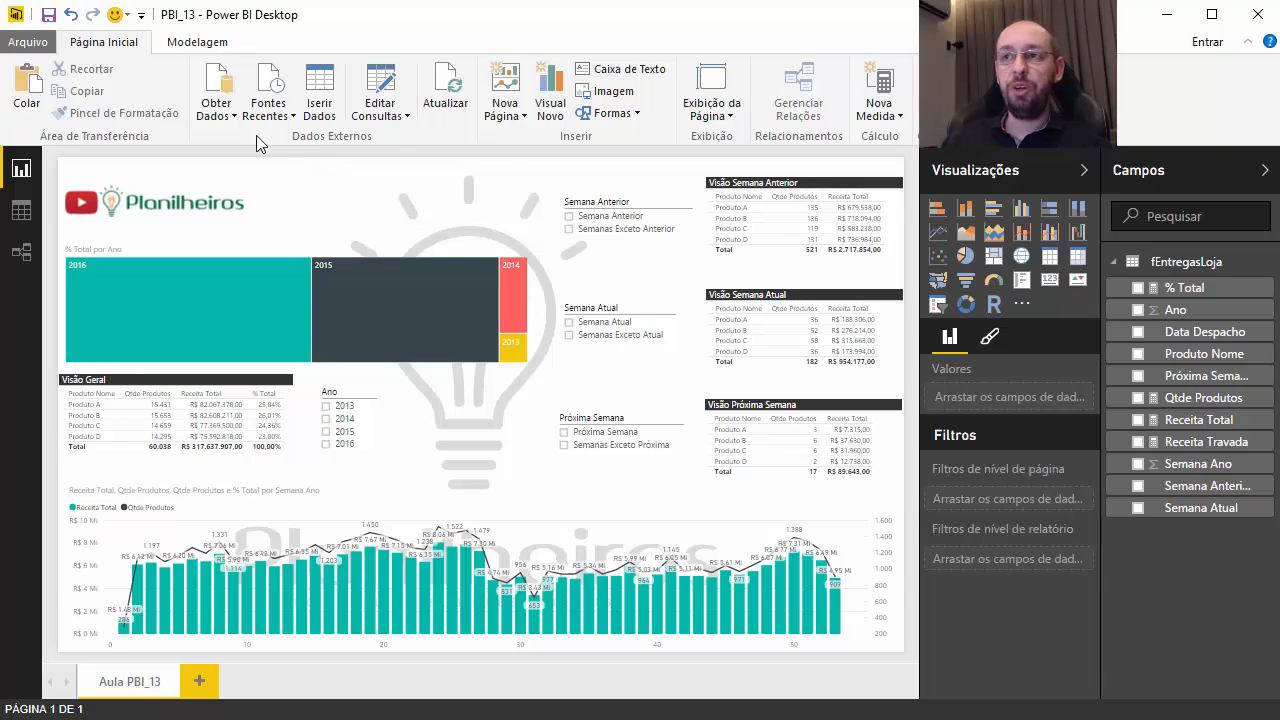
# Collapse the Visualizações and Campos panes and the ribbon to enlarge the report page.
pyautogui.click(1086, 170)
pyautogui.click(1265, 170)
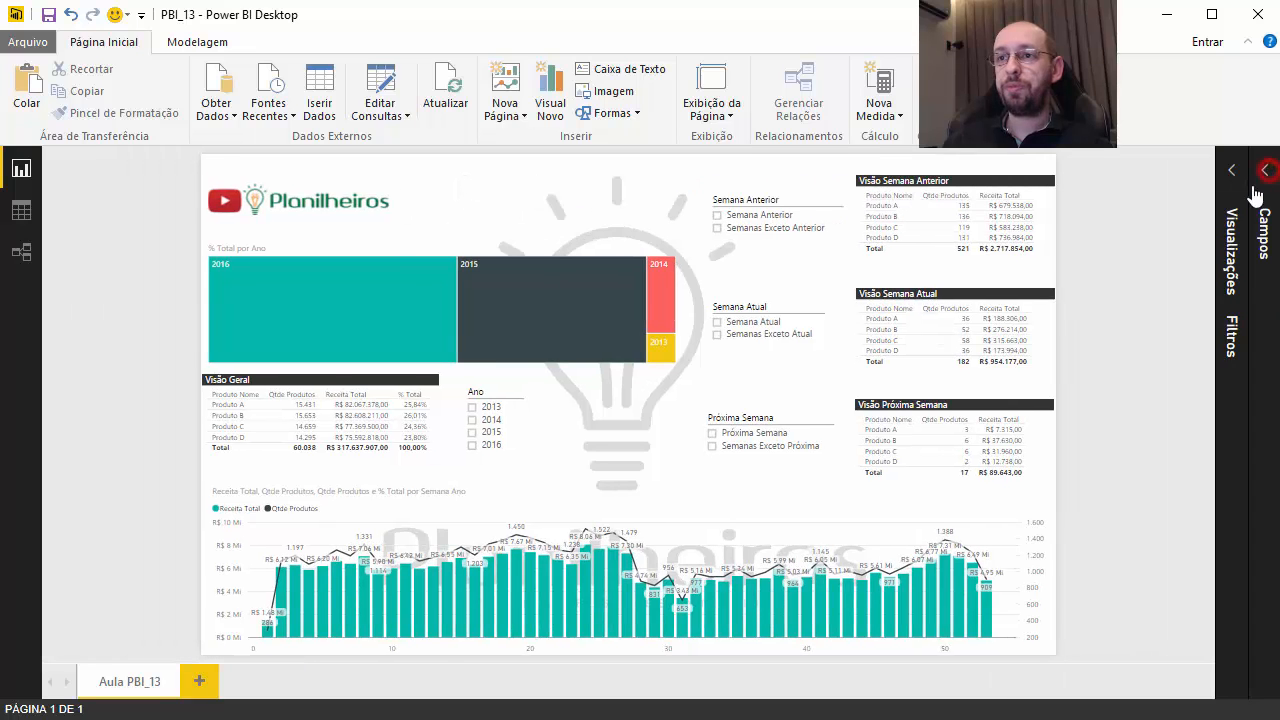
pyautogui.click(1247, 41)
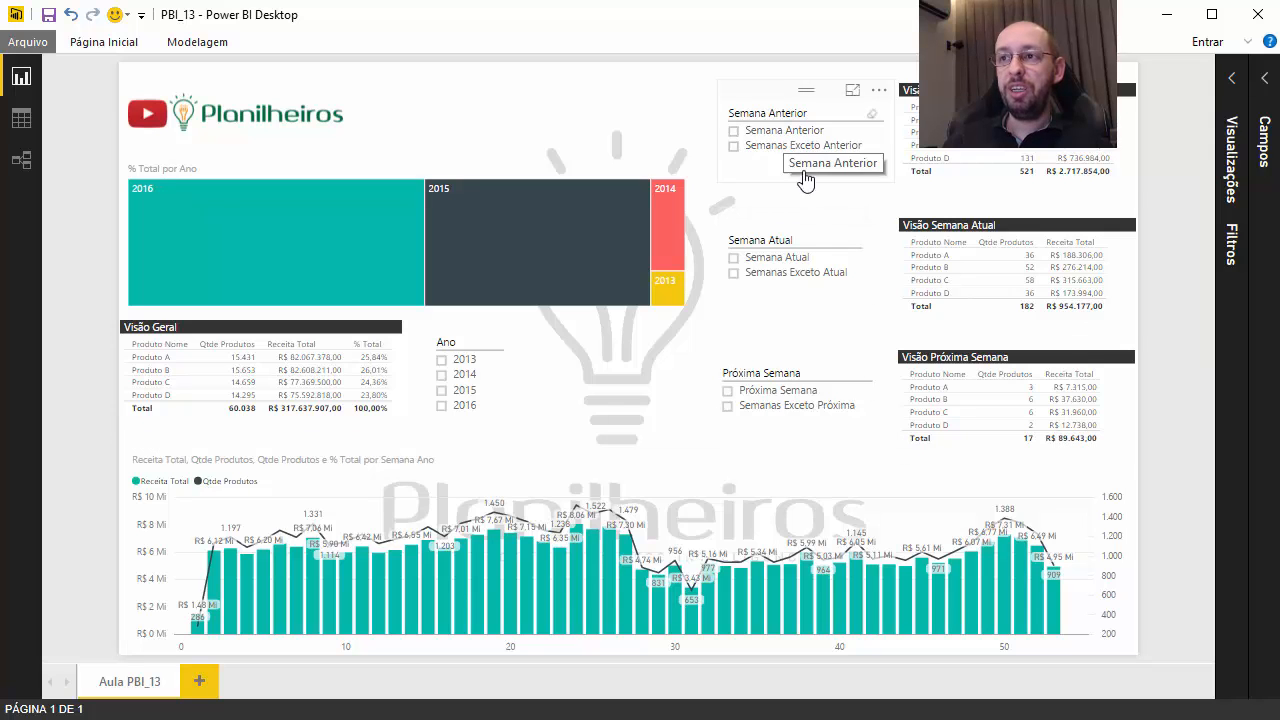
# Check the report's response to individual years in the Ano slicer, including 2016 and 2015, and clear the selection.
pyautogui.click(443, 405)
pyautogui.click(460, 391)
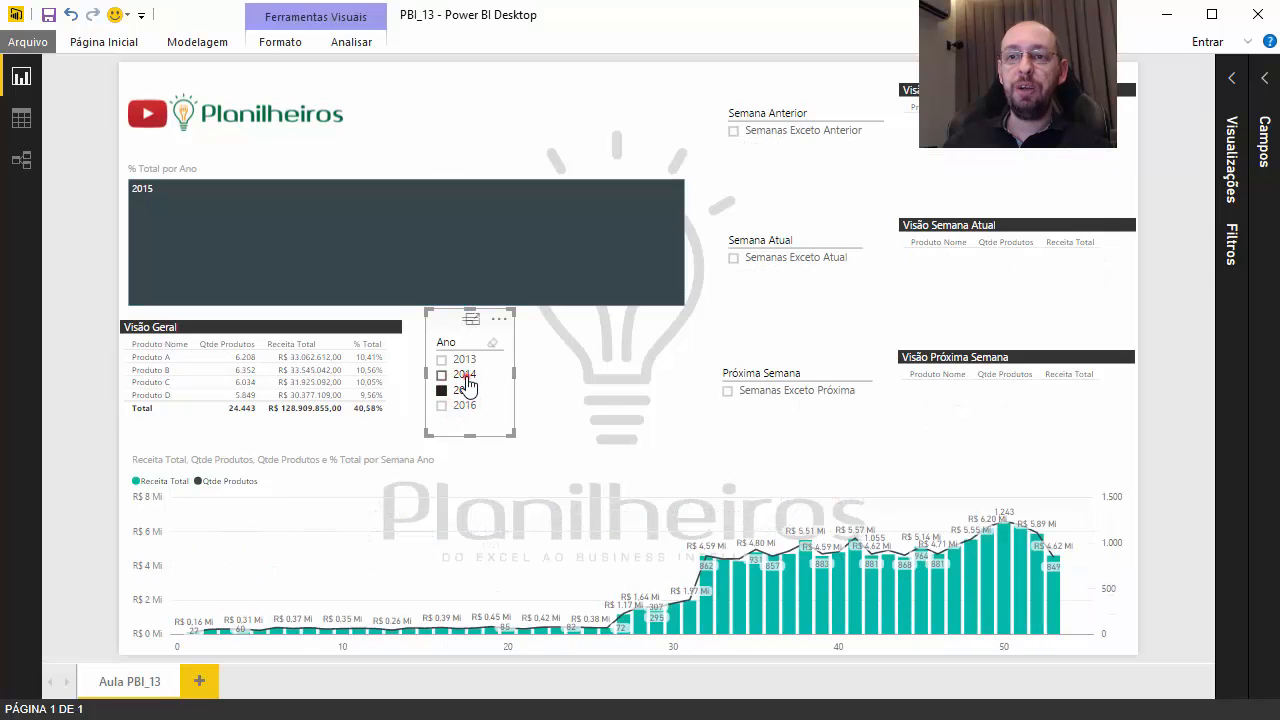
pyautogui.click(464, 362)
pyautogui.click(492, 343)
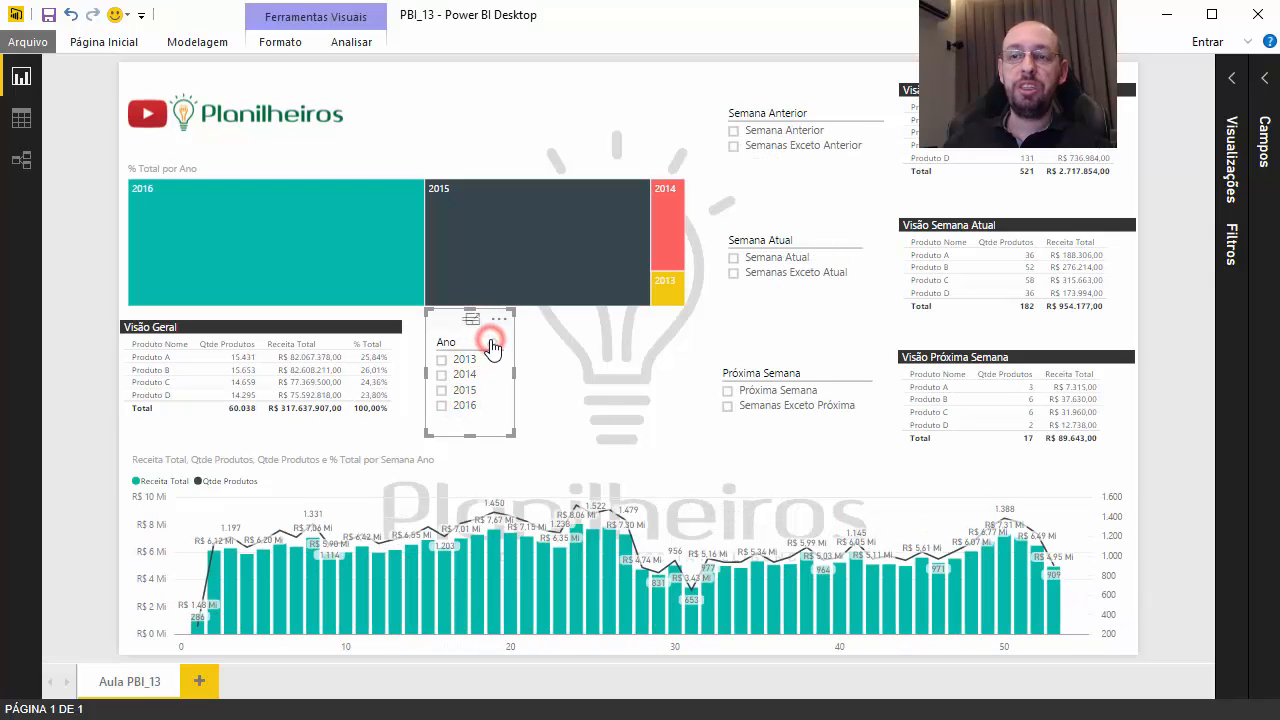
# Check the chart against Semana Atual, Próxima Semana and Semana Anterior one at a time, clearing each slicer.
pyautogui.click(790, 258)
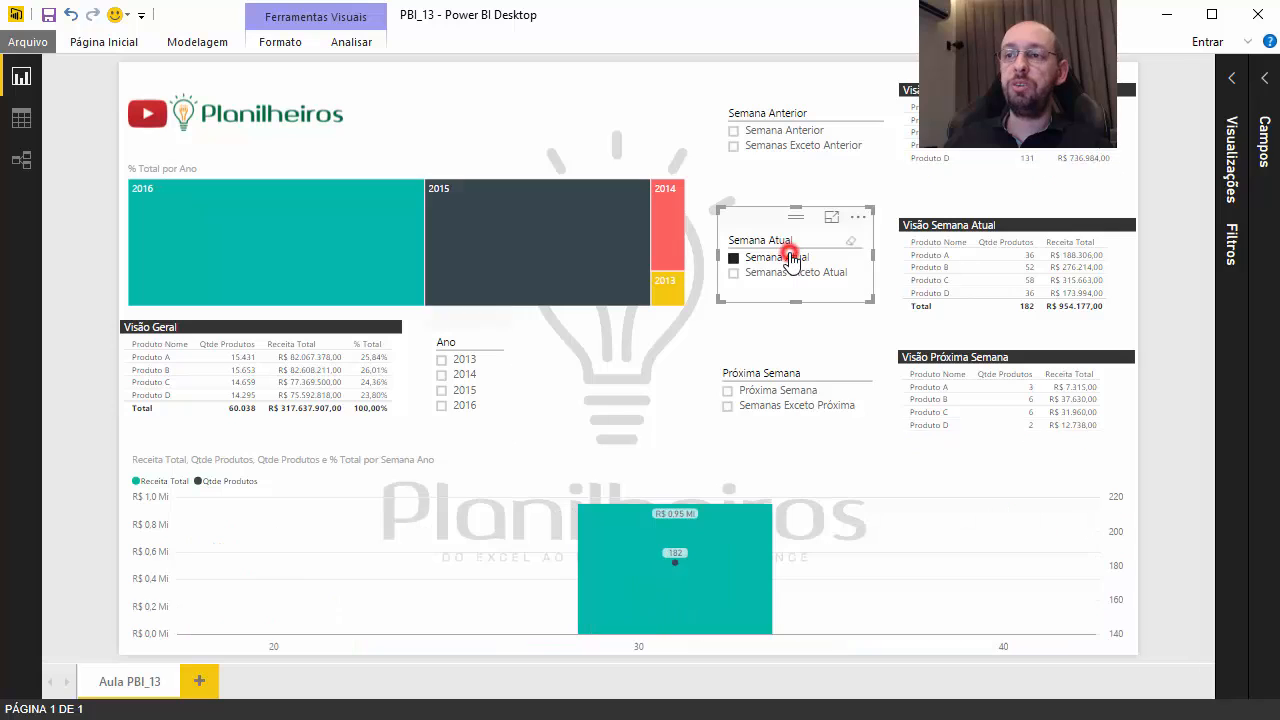
pyautogui.click(852, 242)
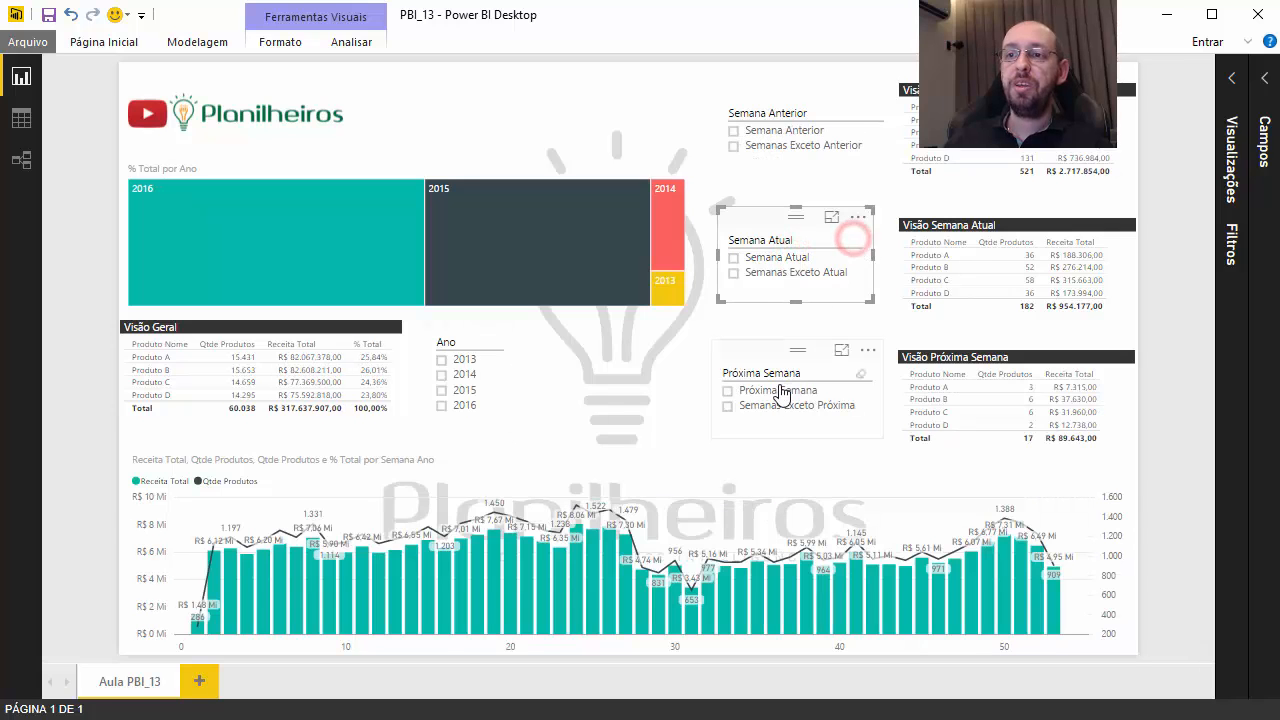
pyautogui.click(778, 390)
pyautogui.click(858, 373)
pyautogui.click(790, 130)
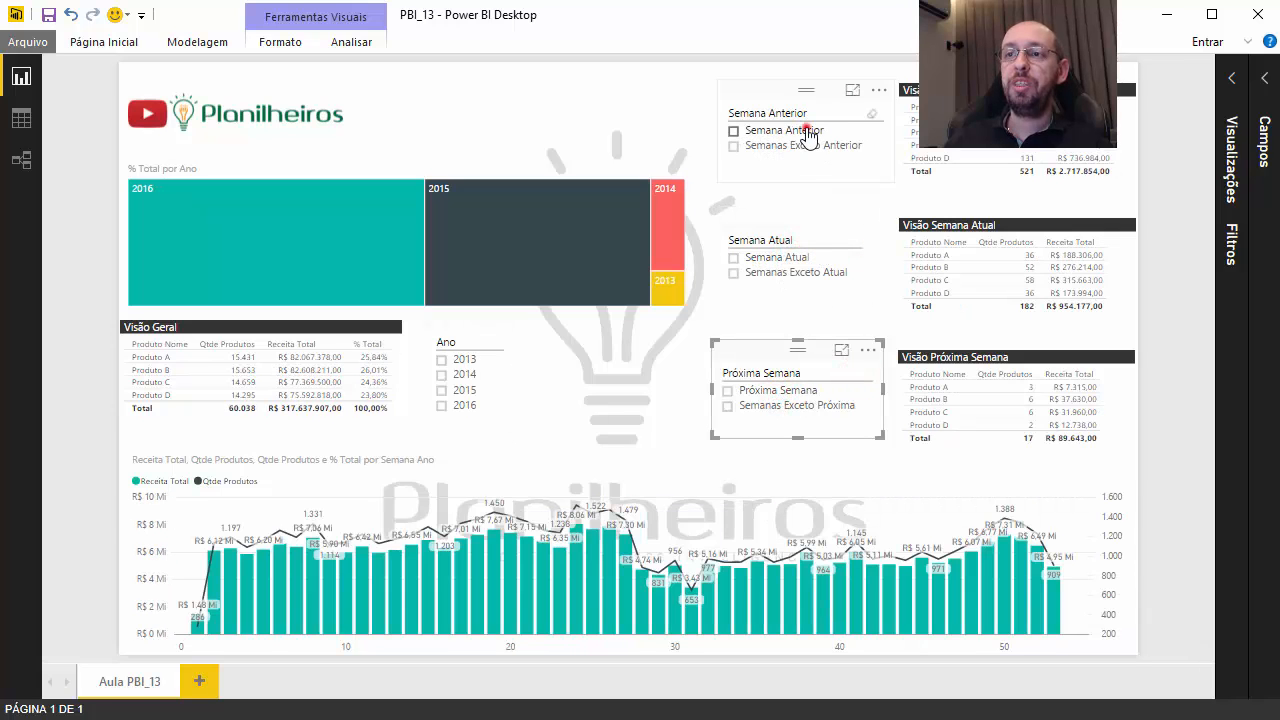
pyautogui.click(872, 113)
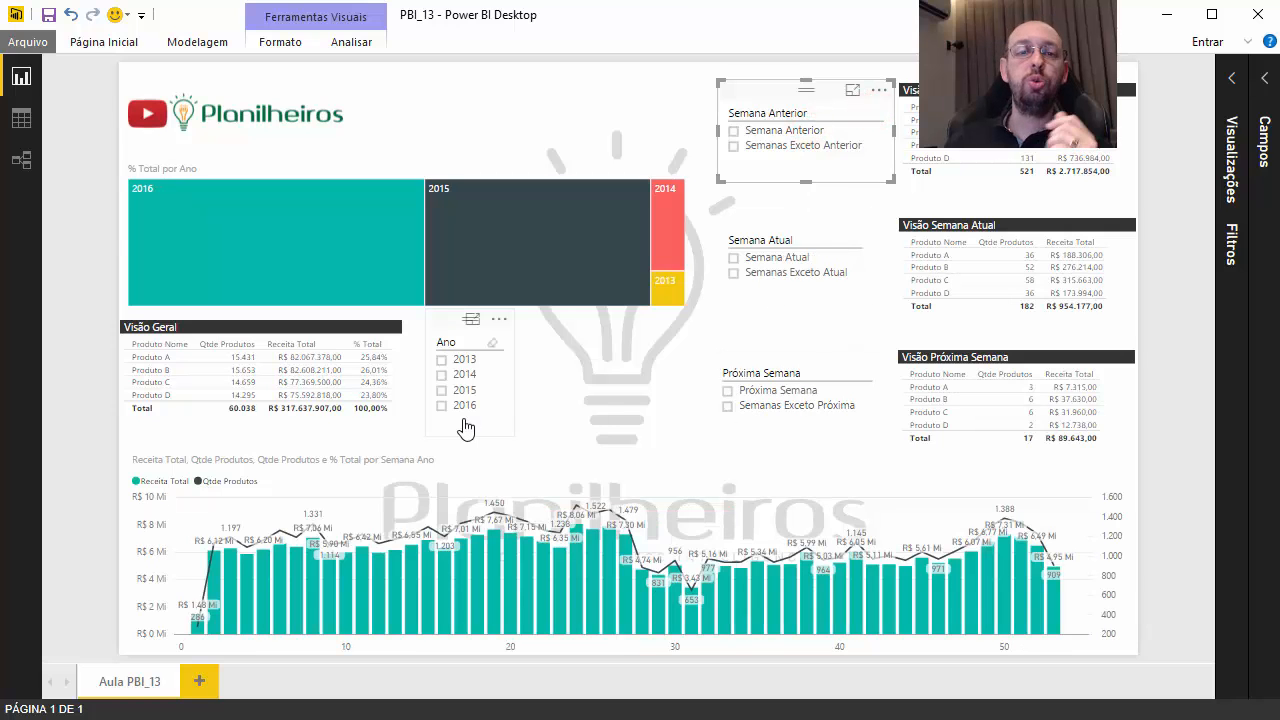